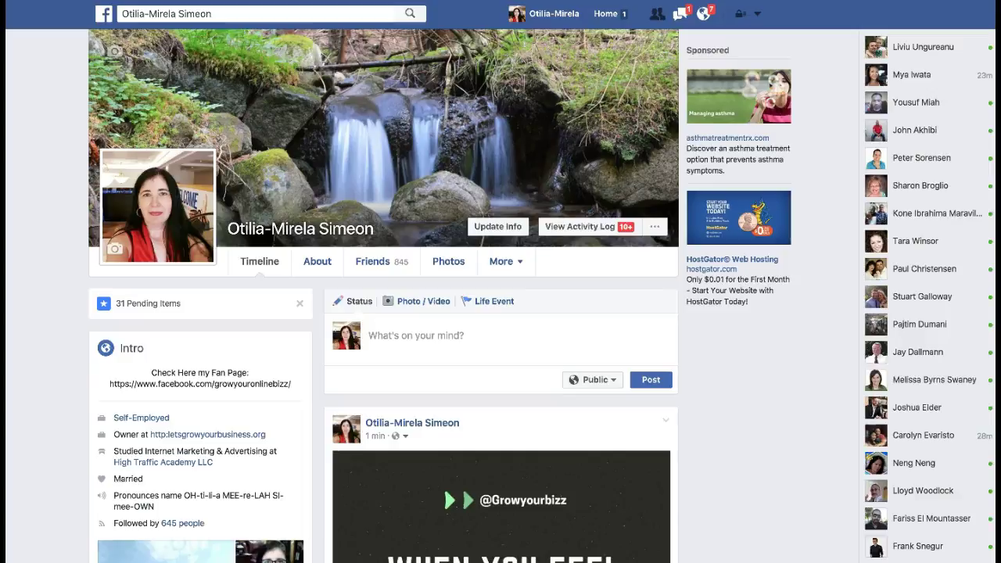
Look through the posts on the personal profile's timeline and return to its beginning.
left_click(498, 478)
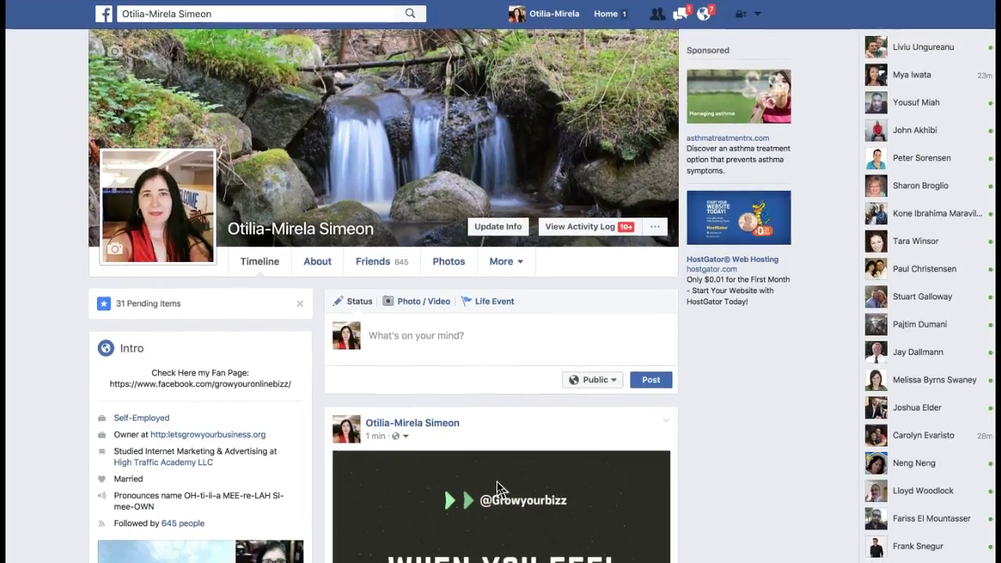
left_click(493, 483)
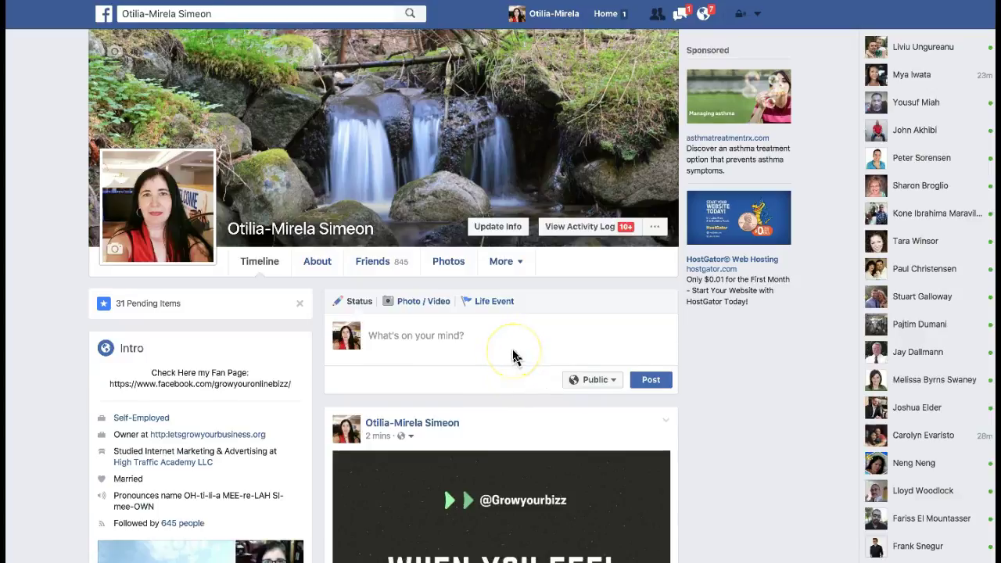
scroll(512, 356, "down", 10)
scroll(513, 356, "down", 11)
scroll(515, 357, "down", 13)
scroll(515, 357, "down", 13)
scroll(515, 357, "down", 6)
scroll(515, 357, "up", 18)
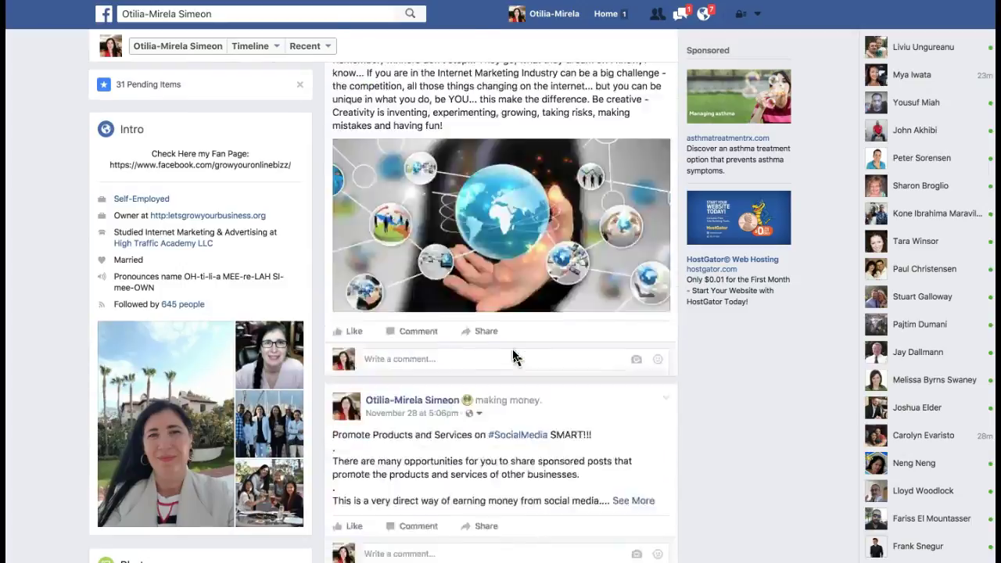
scroll(514, 357, "up", 20)
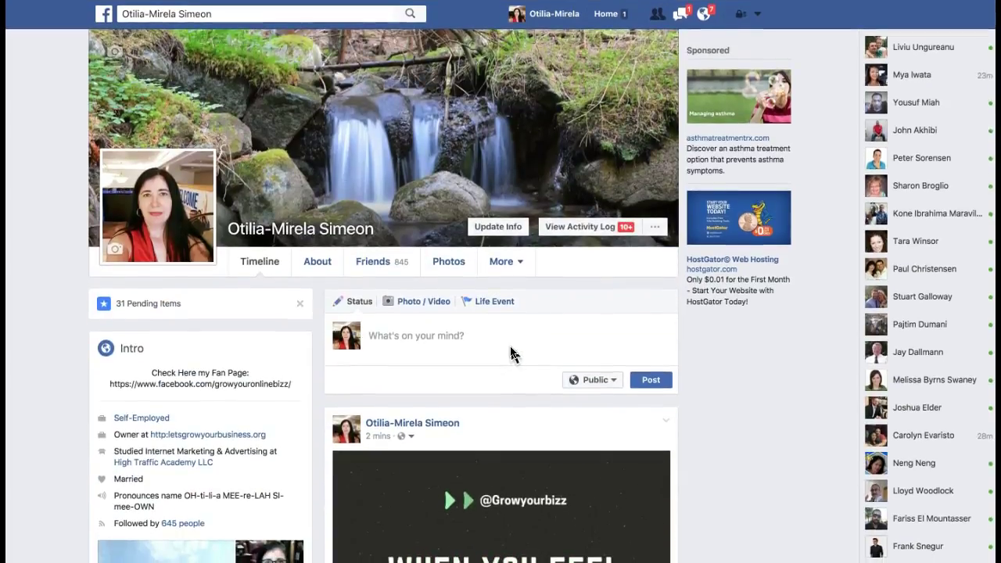
left_click(516, 355)
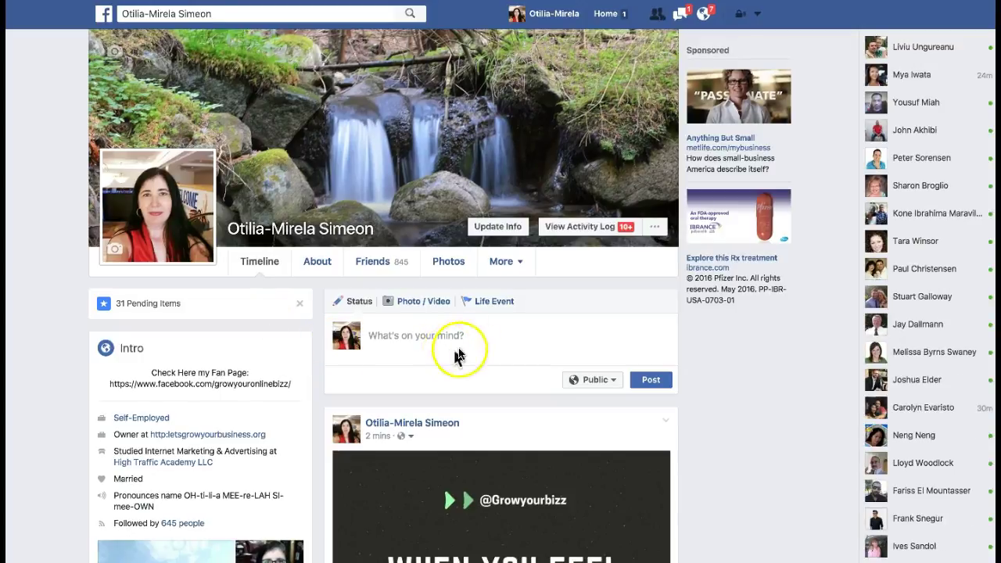
Open the account settings and go through the Security section to the Privacy settings.
left_click(759, 18)
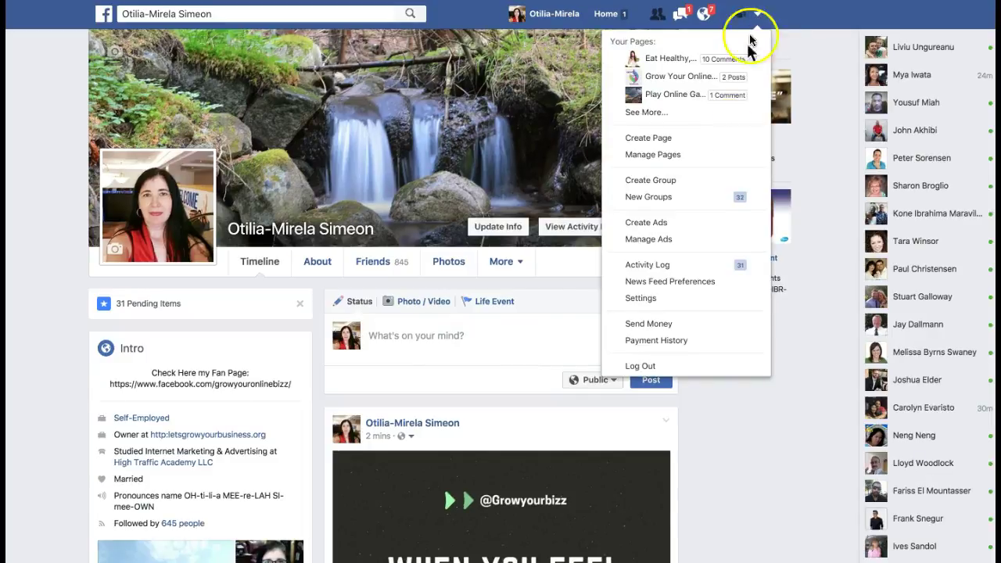
left_click(662, 299)
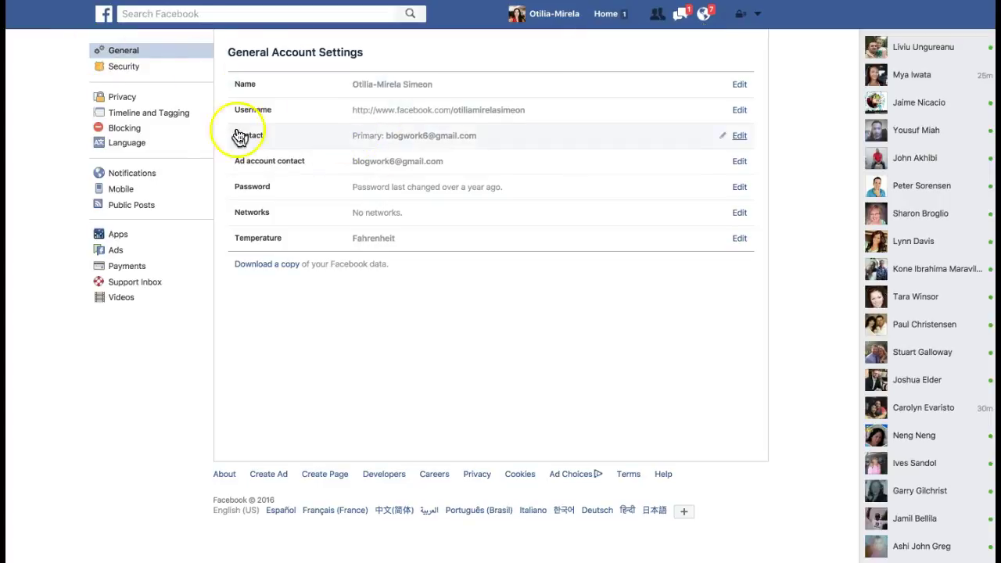
left_click(121, 72)
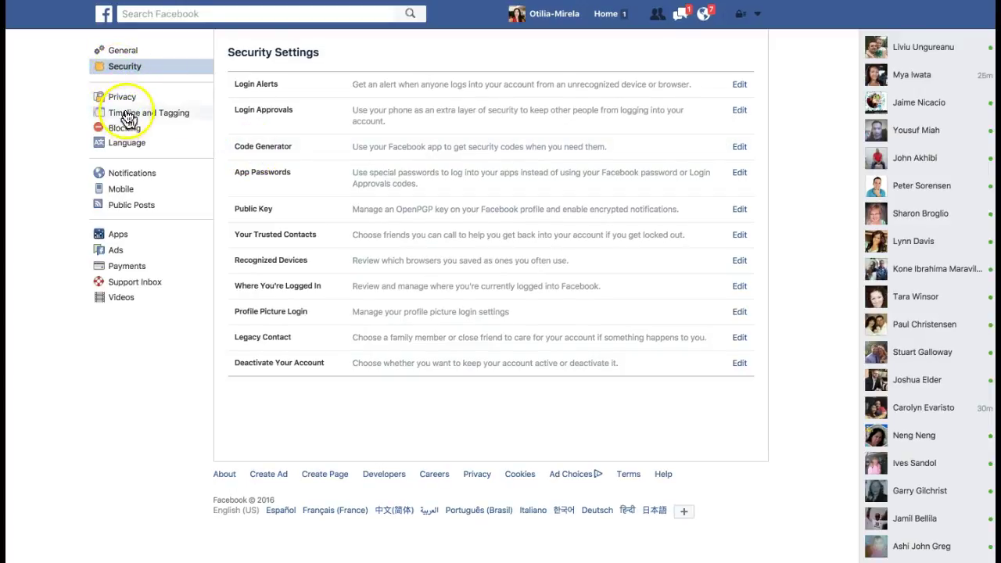
left_click(123, 99)
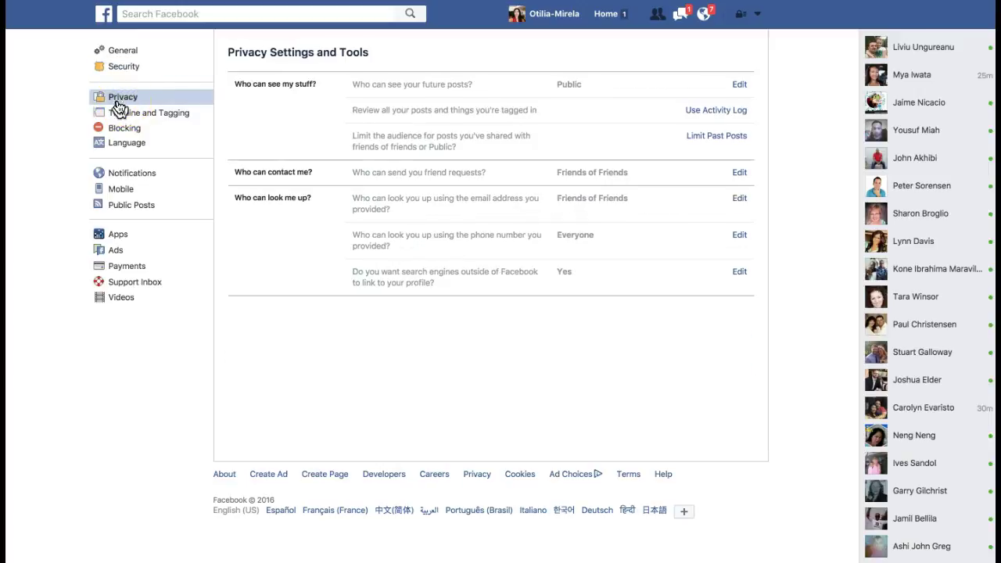
left_click(254, 100)
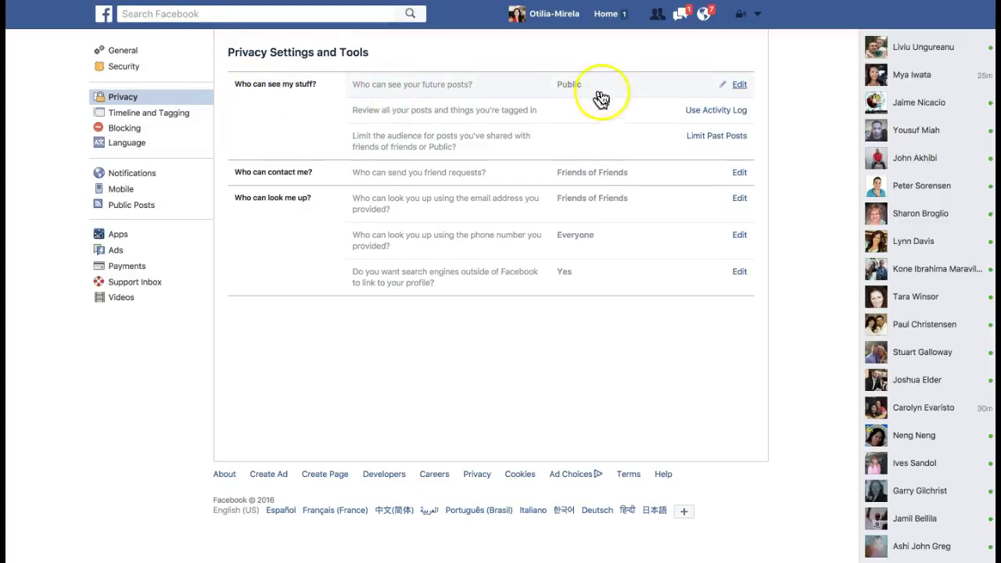
Set the audience that can see future posts to Public in the privacy settings.
left_click(740, 88)
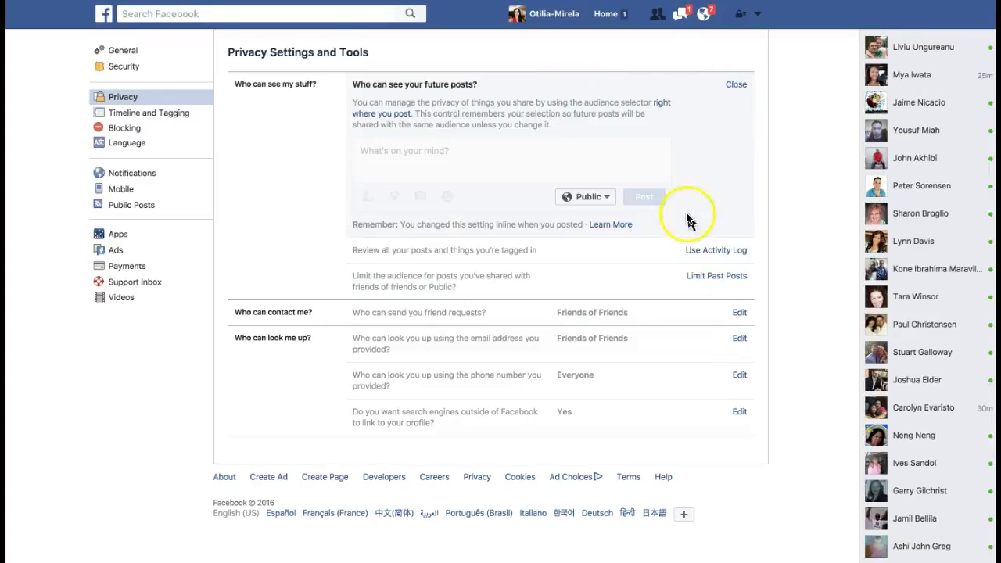
left_click(608, 201)
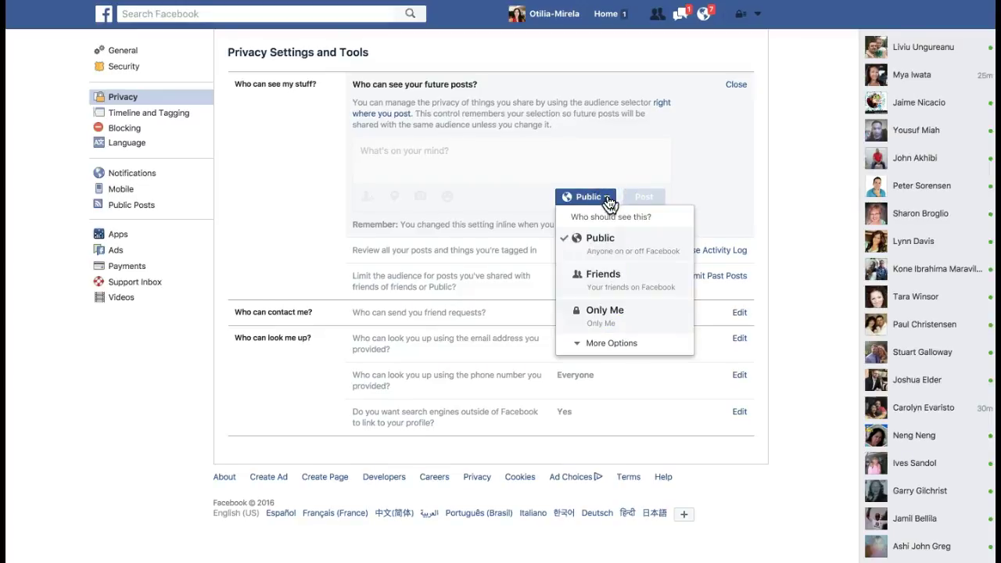
left_click(617, 248)
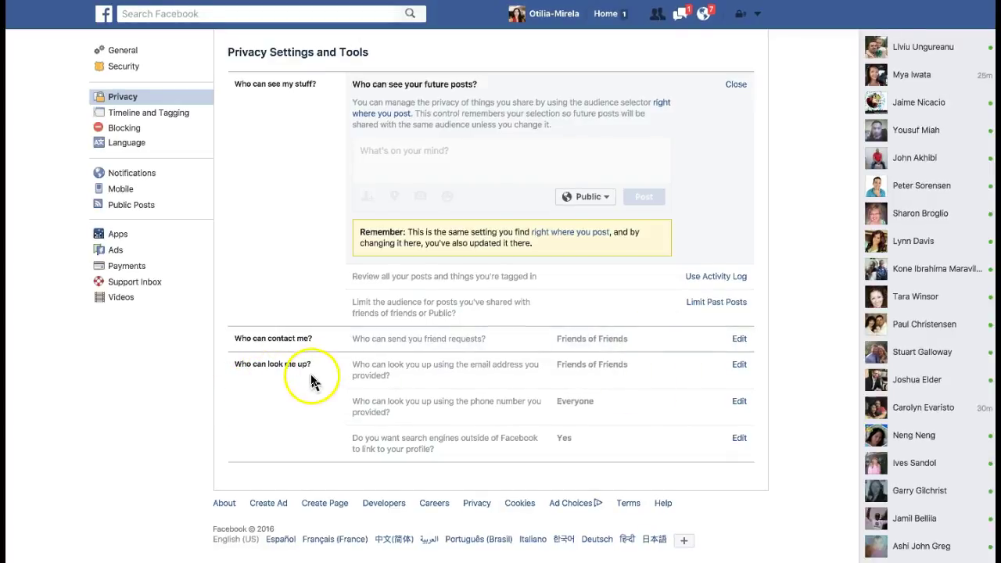
left_click(654, 384)
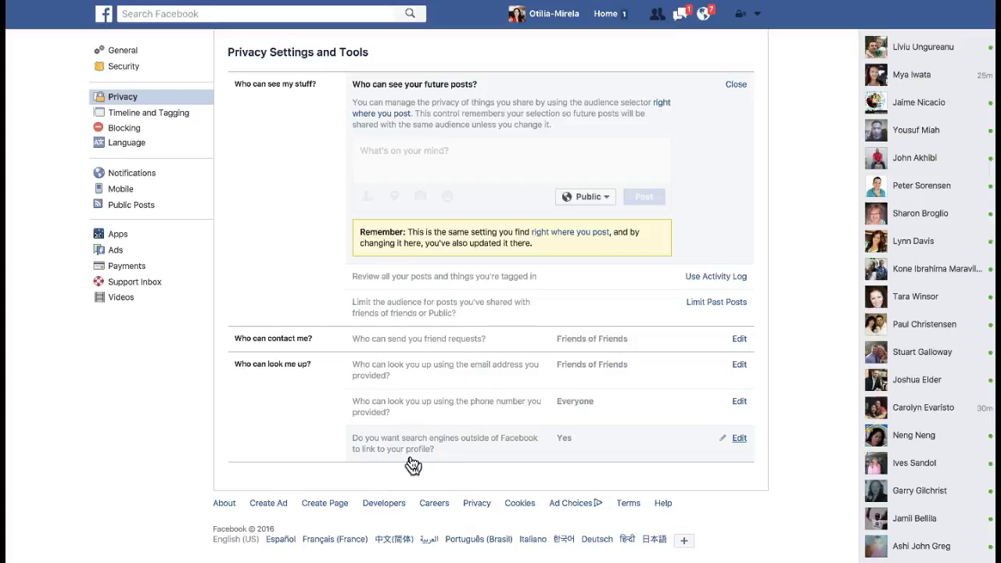
Check the audience allowed to post on the Timeline in the Timeline and Tagging settings, and close that setting.
left_click(143, 115)
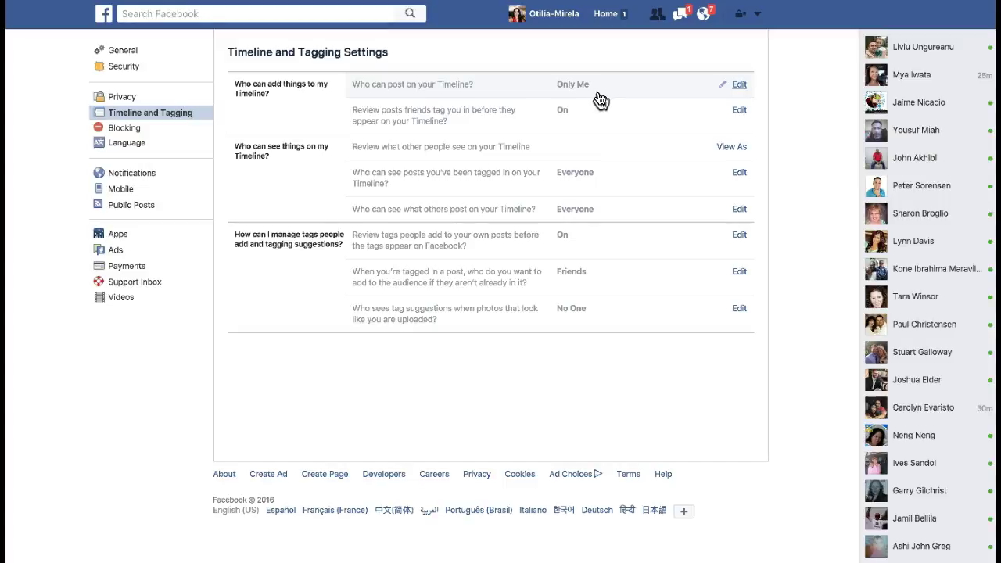
left_click(619, 83)
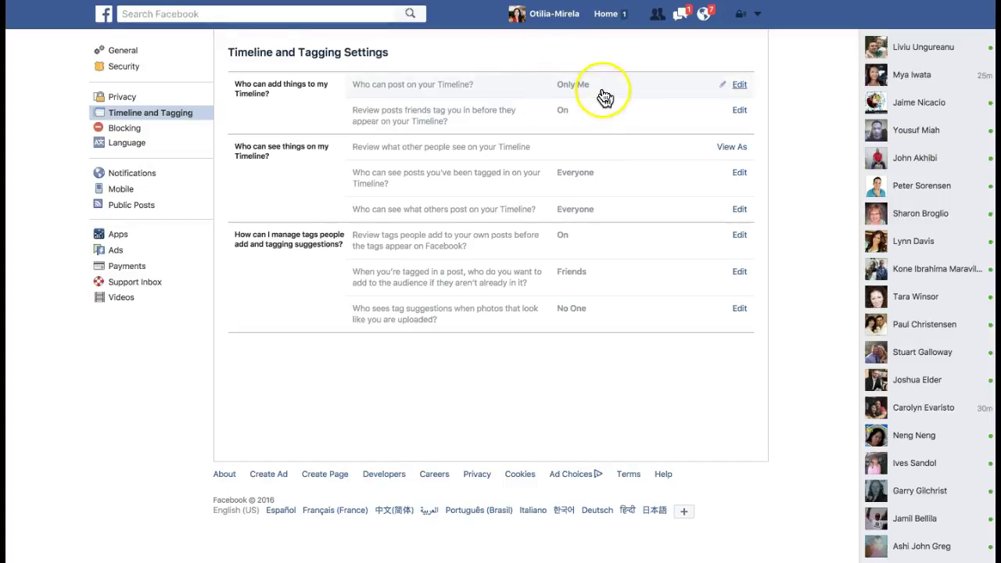
left_click(740, 88)
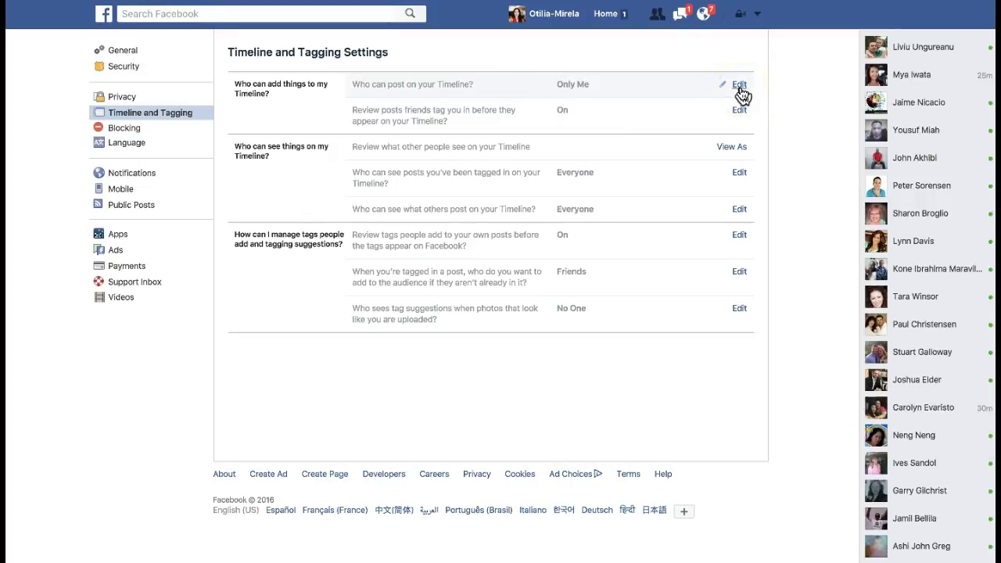
left_click(740, 86)
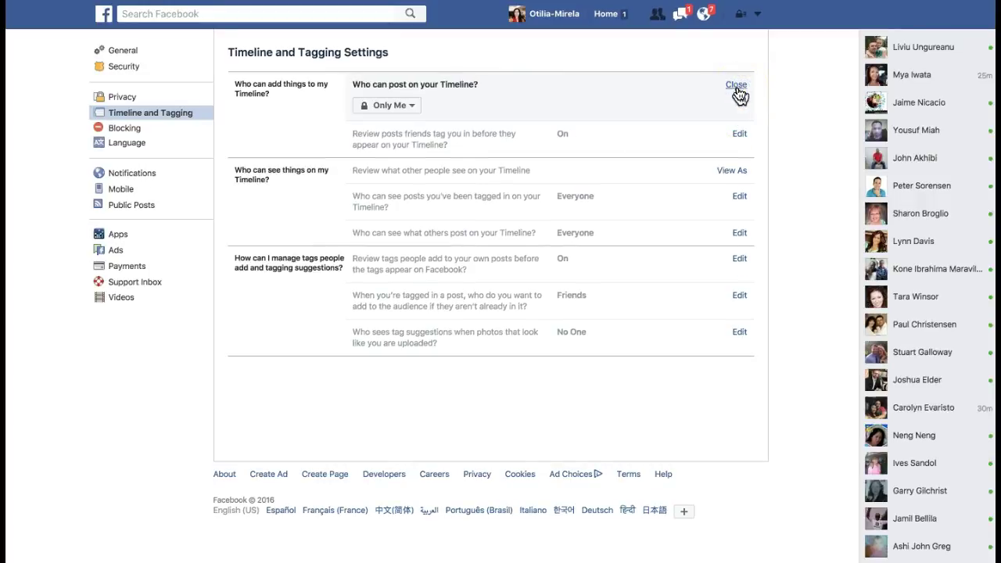
left_click(738, 87)
left_click(414, 106)
left_click(387, 105)
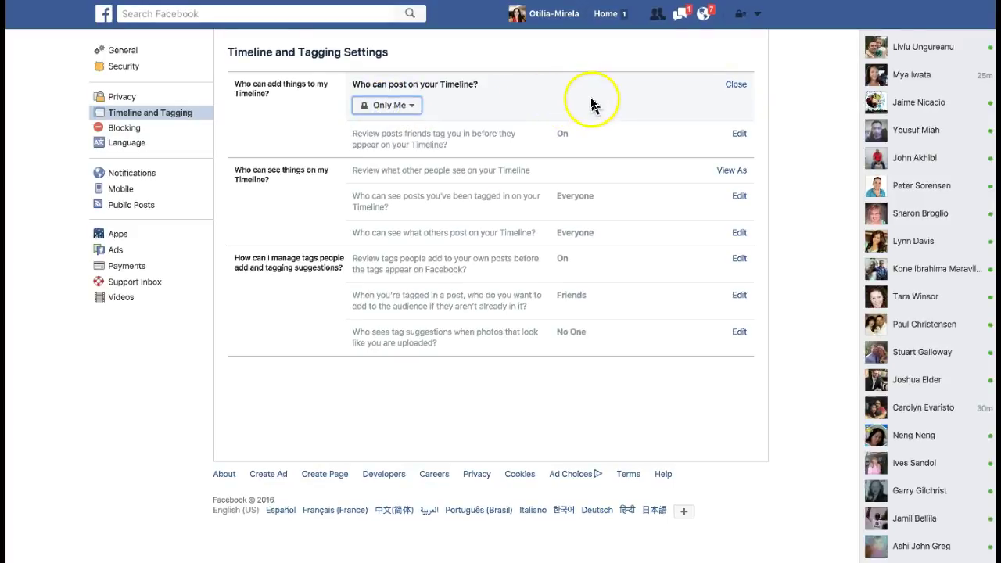
left_click(735, 87)
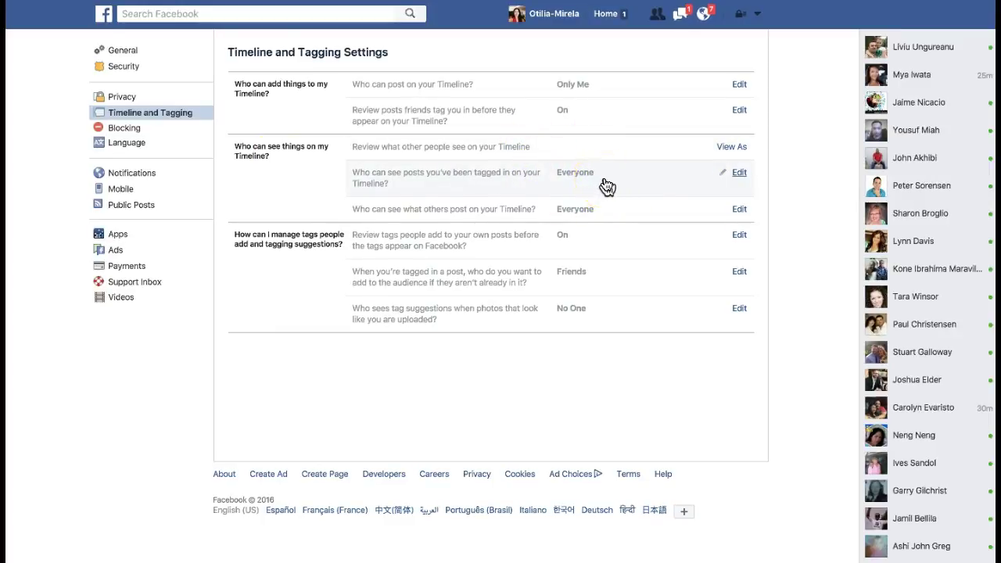
left_click(302, 296)
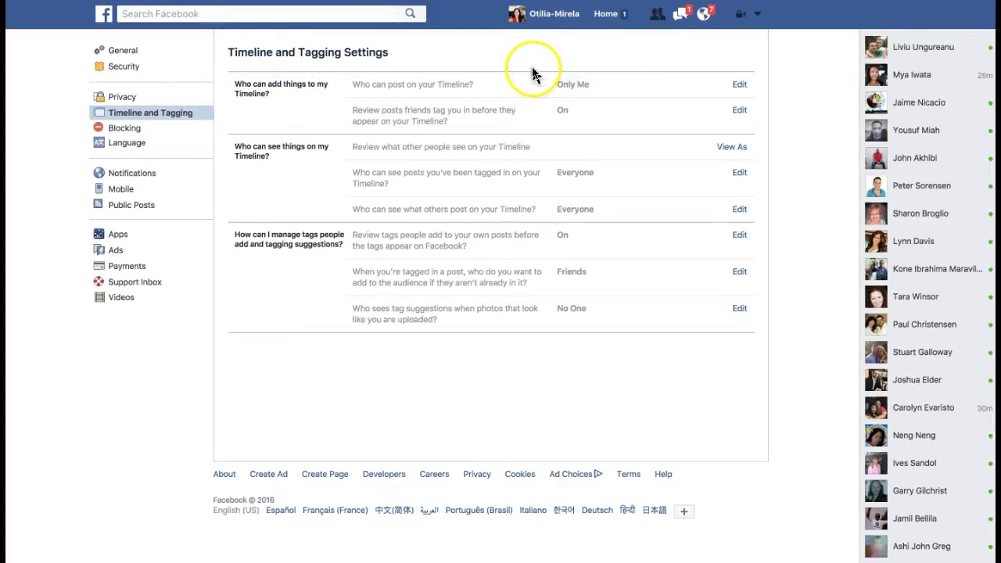
Revisit the Privacy settings, and go from there to the Grow Your Online Business page through the news feed.
left_click(132, 98)
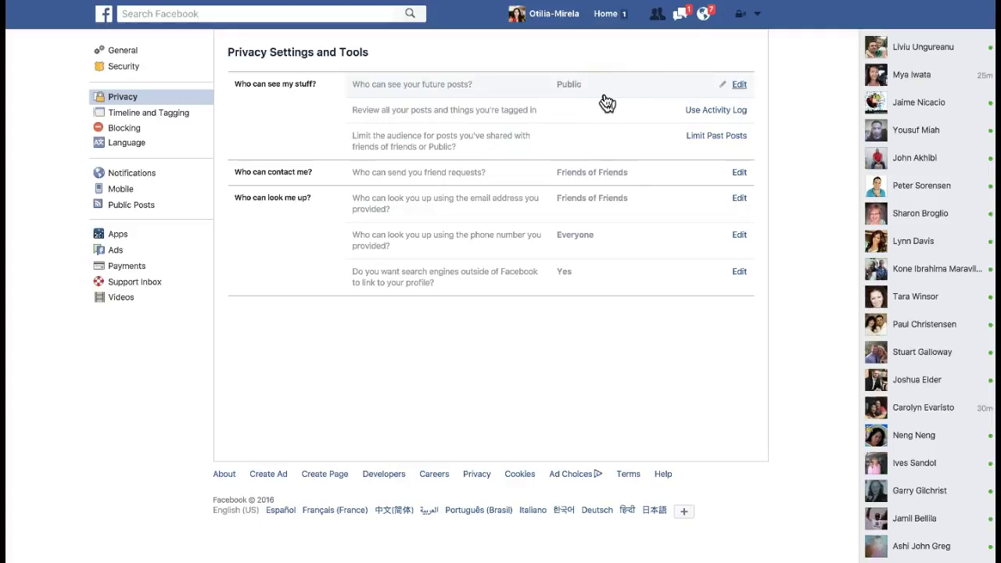
left_click(540, 22)
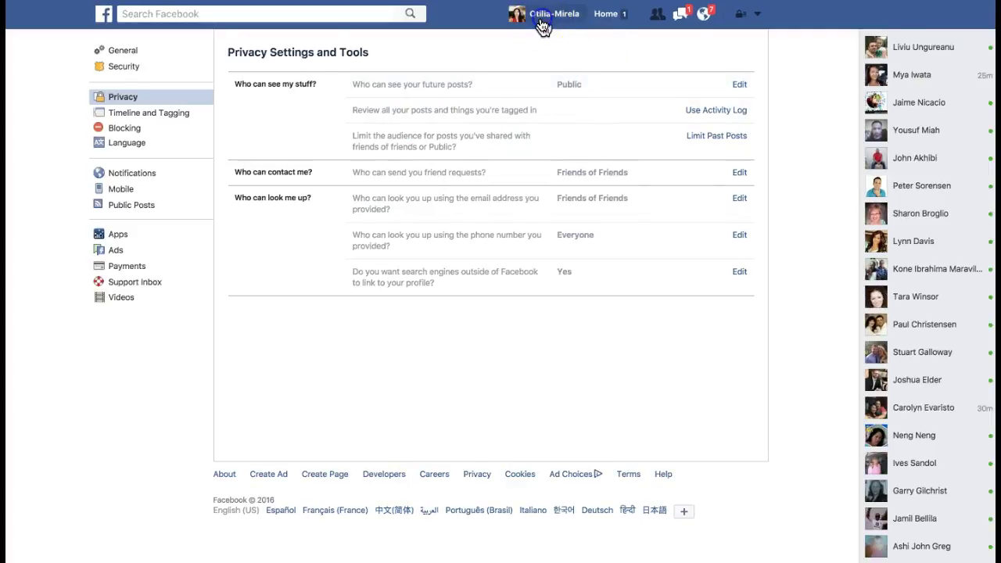
left_click(606, 13)
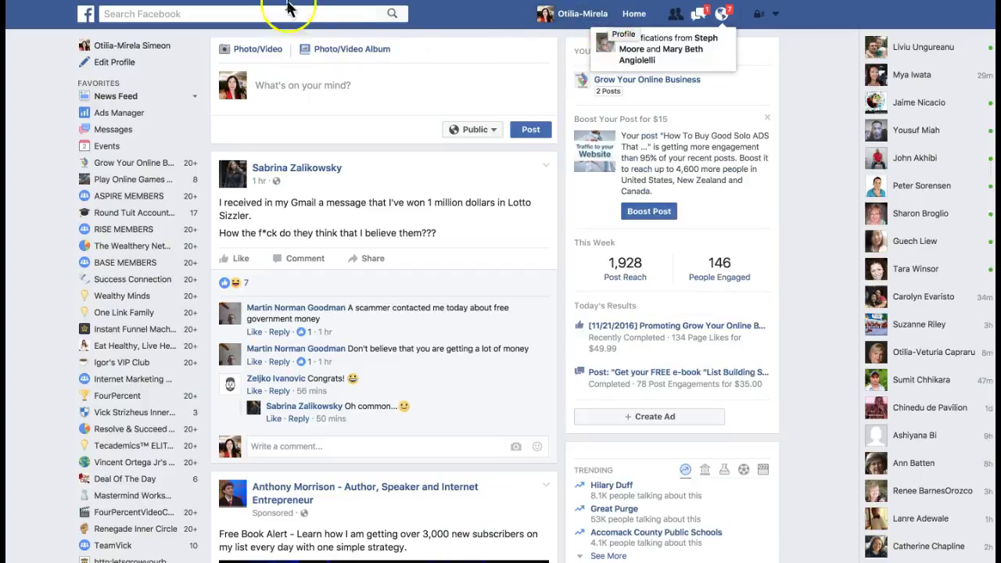
left_click(647, 79)
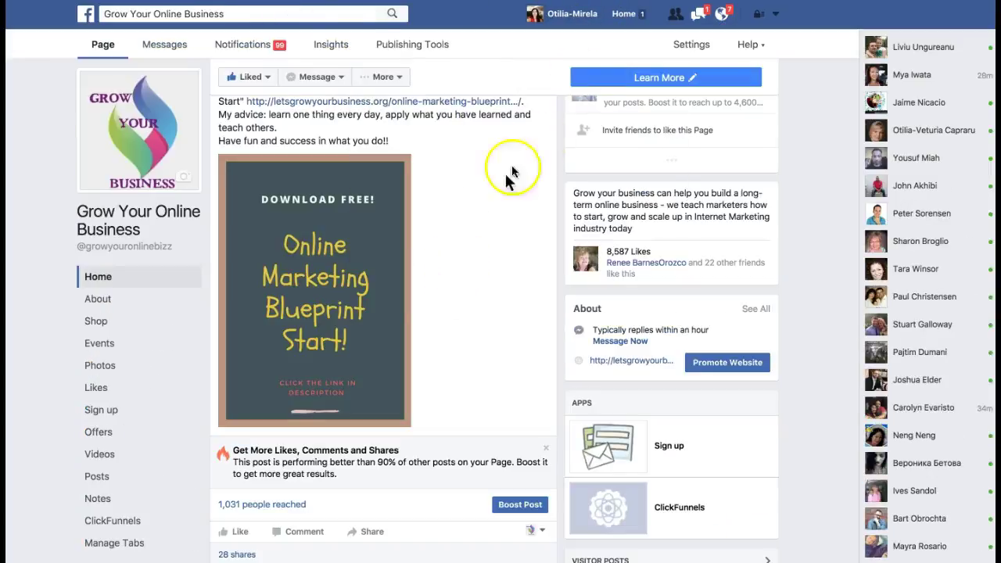
Look through the posts on the Grow Your Online Business page as far as the "Get Social" post.
scroll(481, 202, "down", 1)
scroll(478, 199, "up", 1)
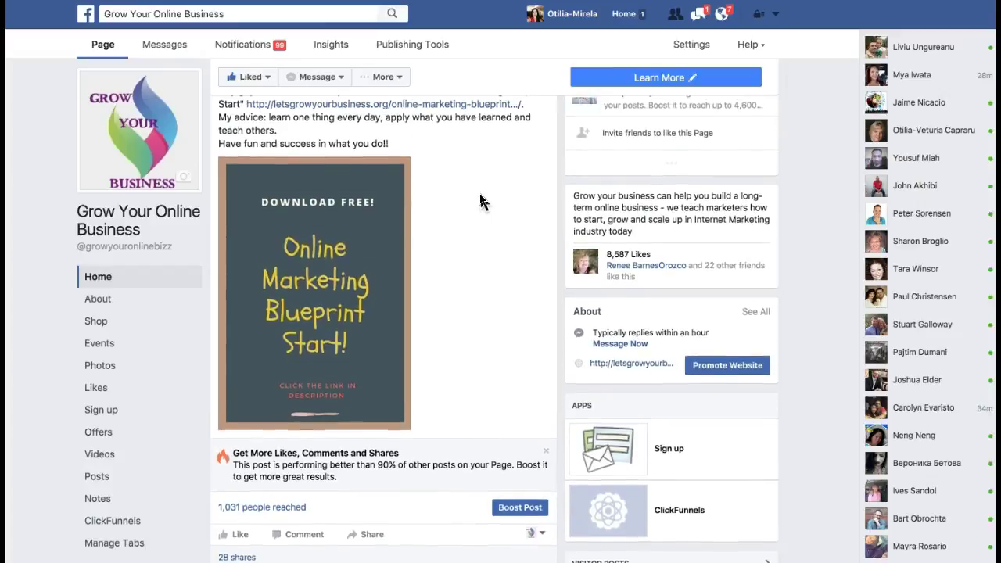
scroll(481, 202, "down", 1)
scroll(480, 201, "up", 1)
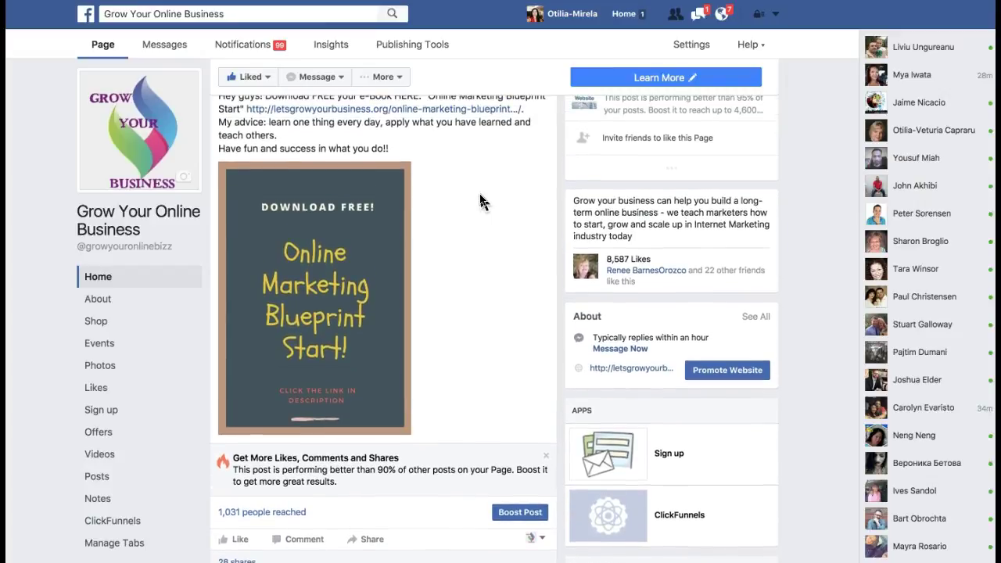
scroll(480, 202, "up", 2)
scroll(481, 202, "down", 8)
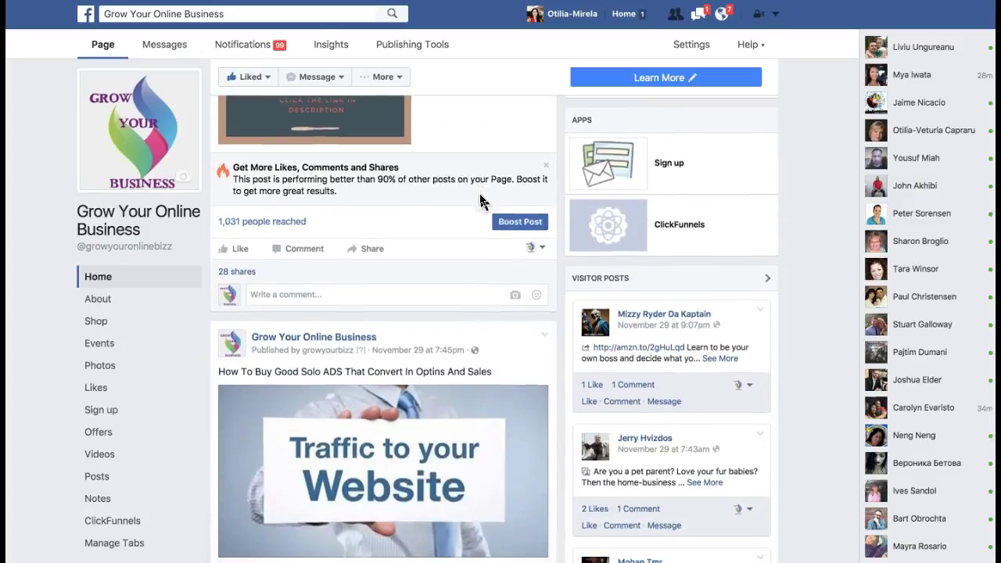
scroll(480, 201, "down", 5)
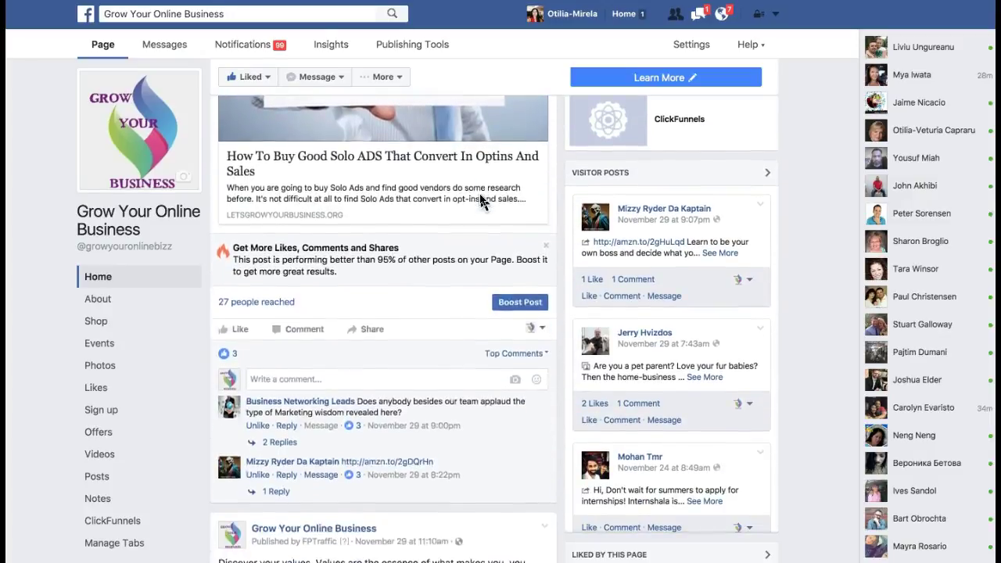
scroll(480, 202, "down", 4)
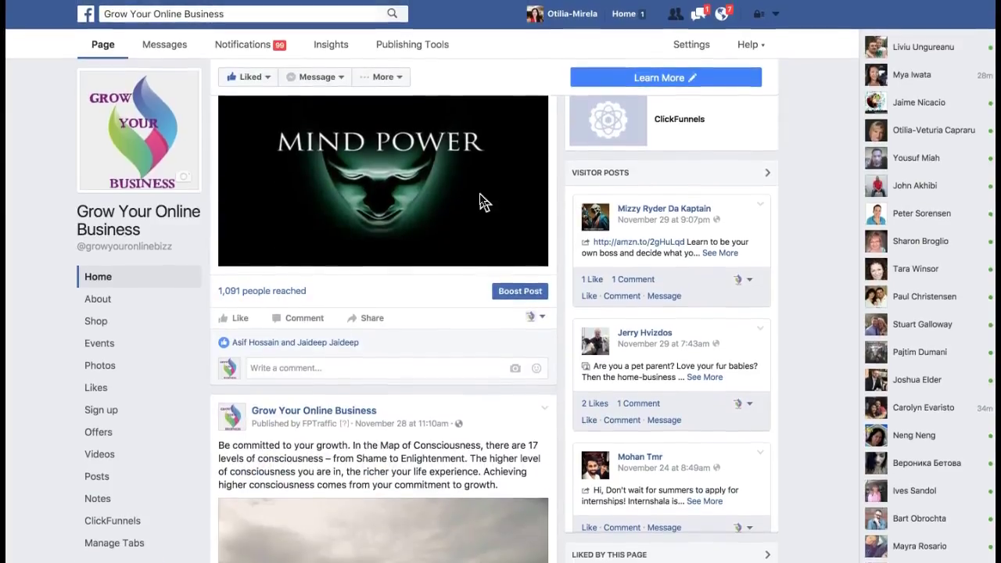
scroll(480, 202, "down", 3)
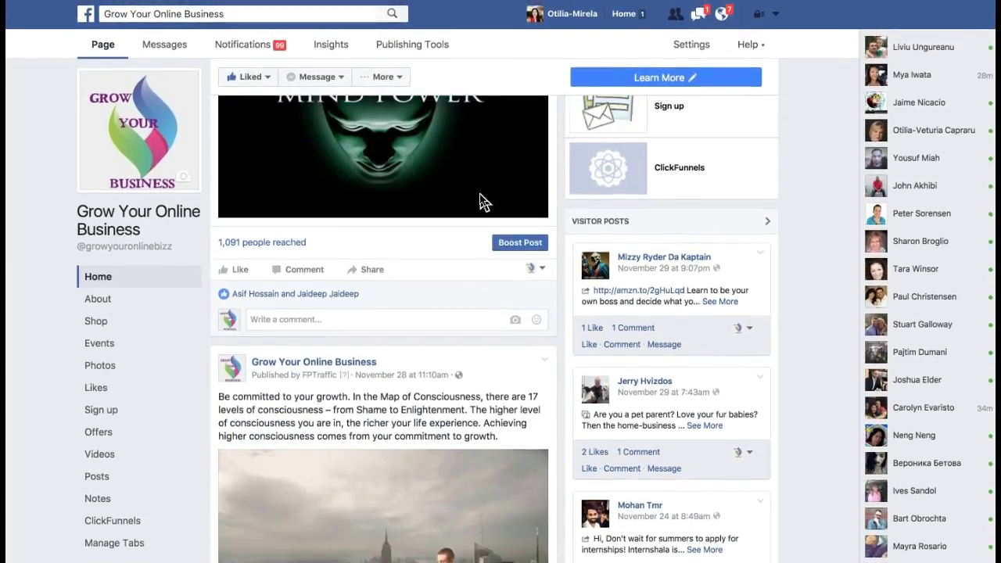
scroll(480, 201, "down", 2)
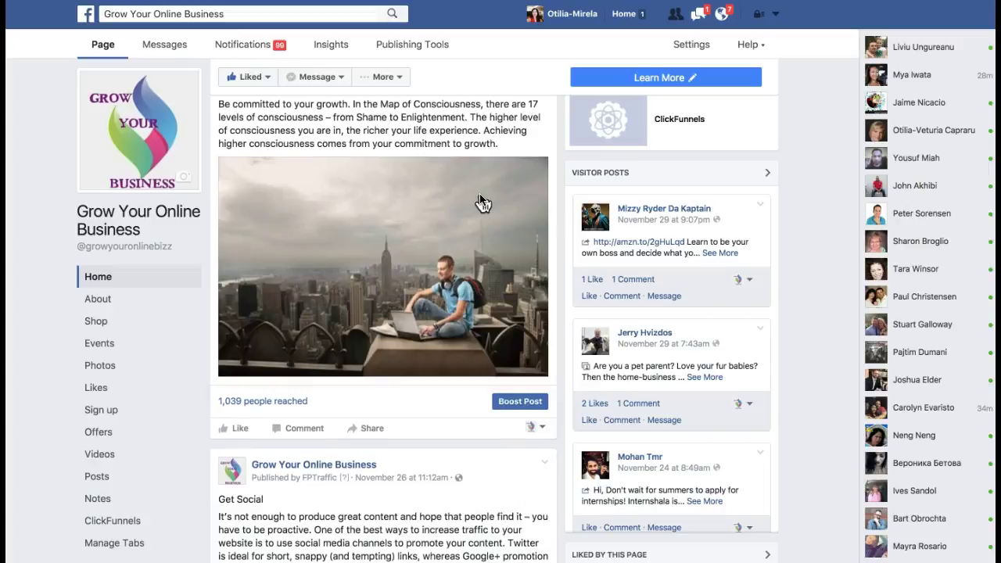
scroll(480, 202, "down", 4)
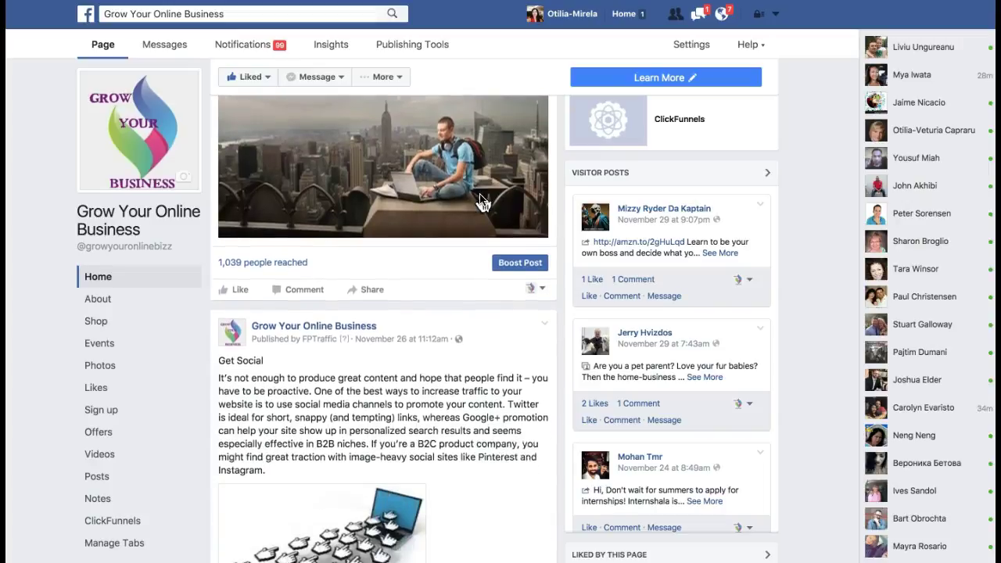
scroll(480, 202, "down", 1)
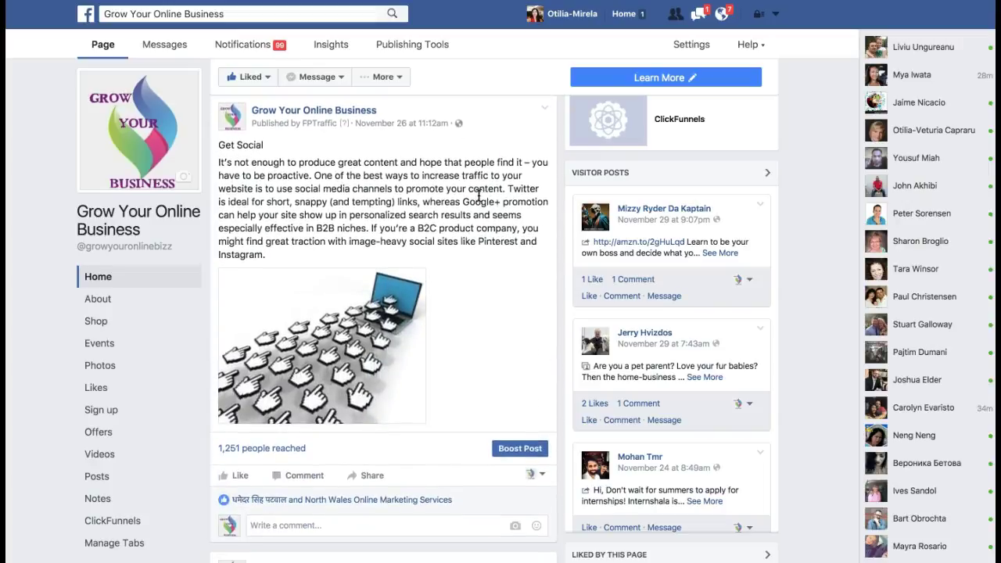
scroll(495, 284, "down", 1)
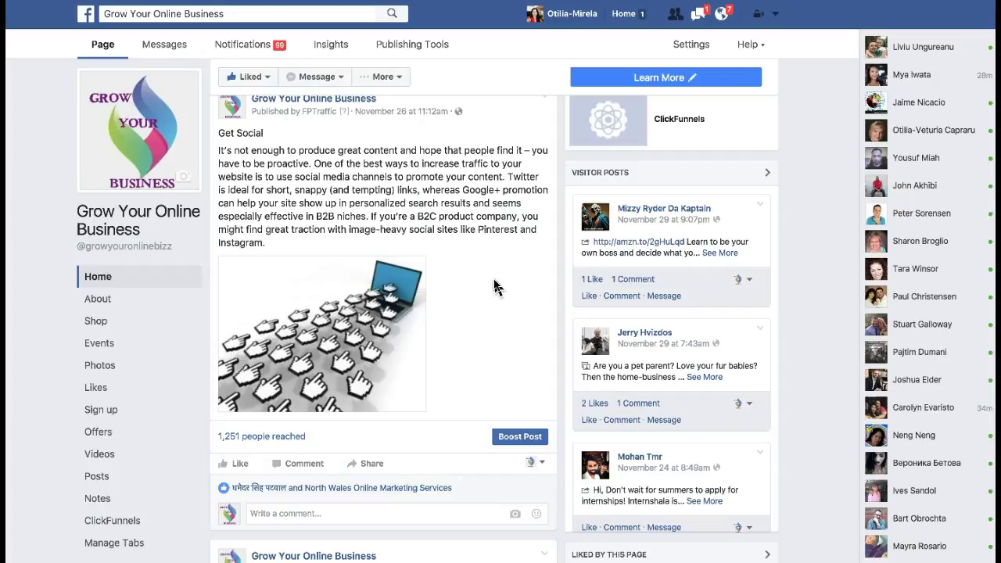
Look back through the Grow Your Online Business page's posts, from the "Get Social" post to the November 28 post, checking people reached.
left_click(497, 285)
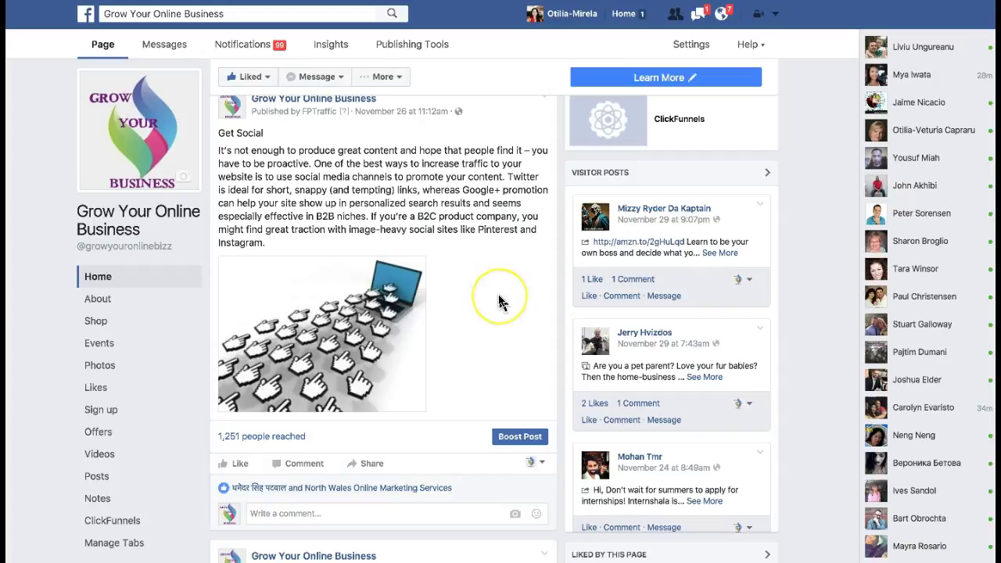
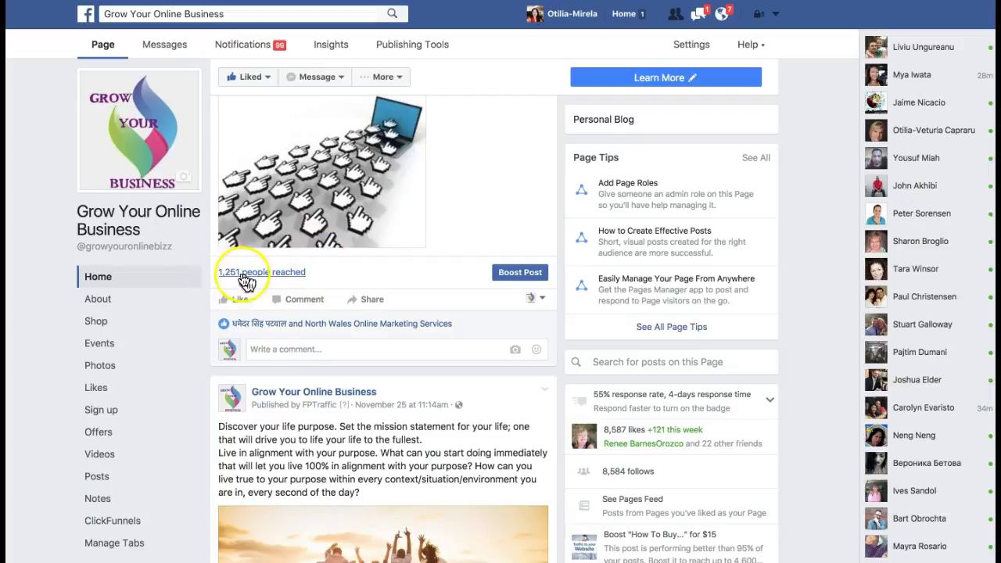
scroll(356, 280, "up", 5)
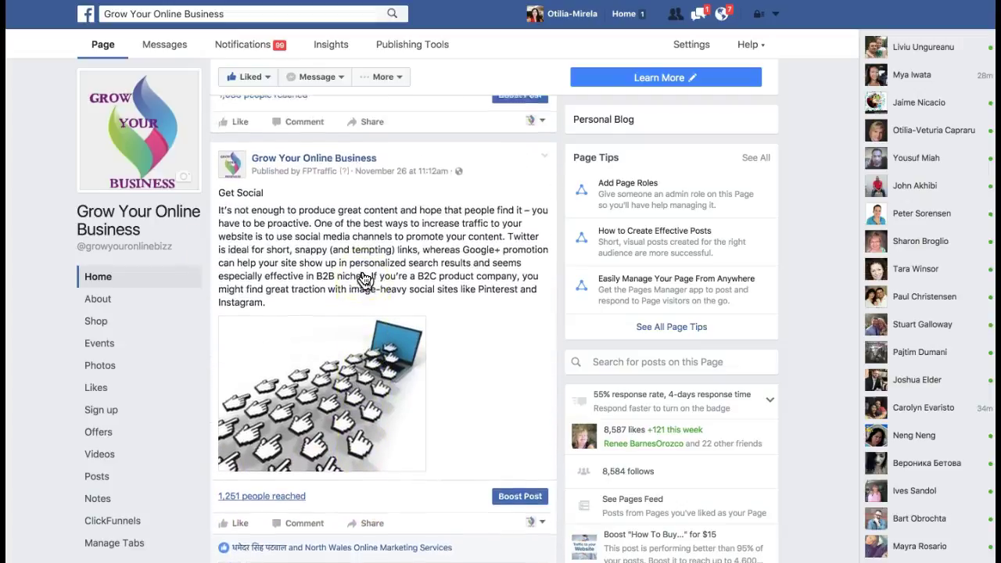
scroll(360, 280, "up", 1)
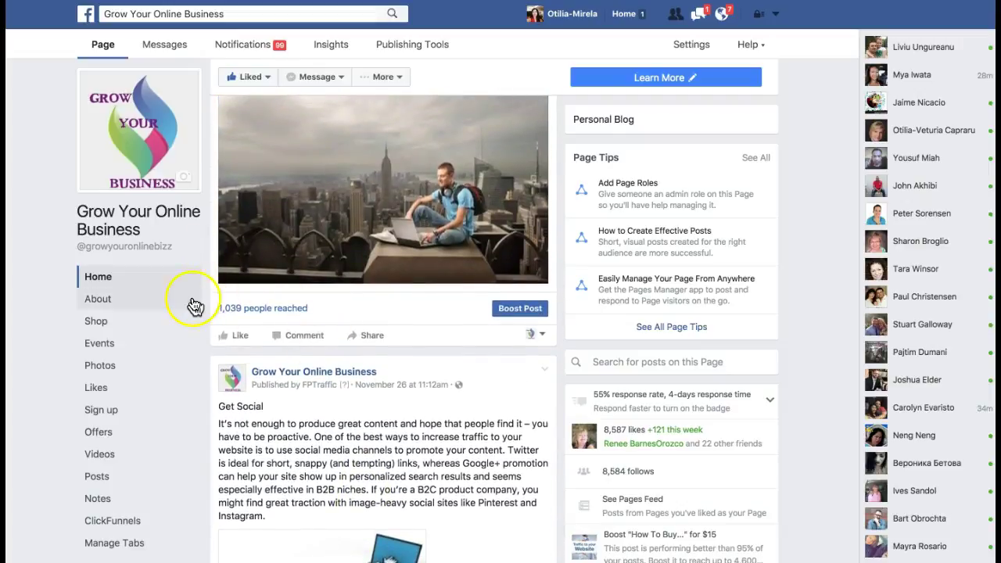
scroll(349, 321, "up", 5)
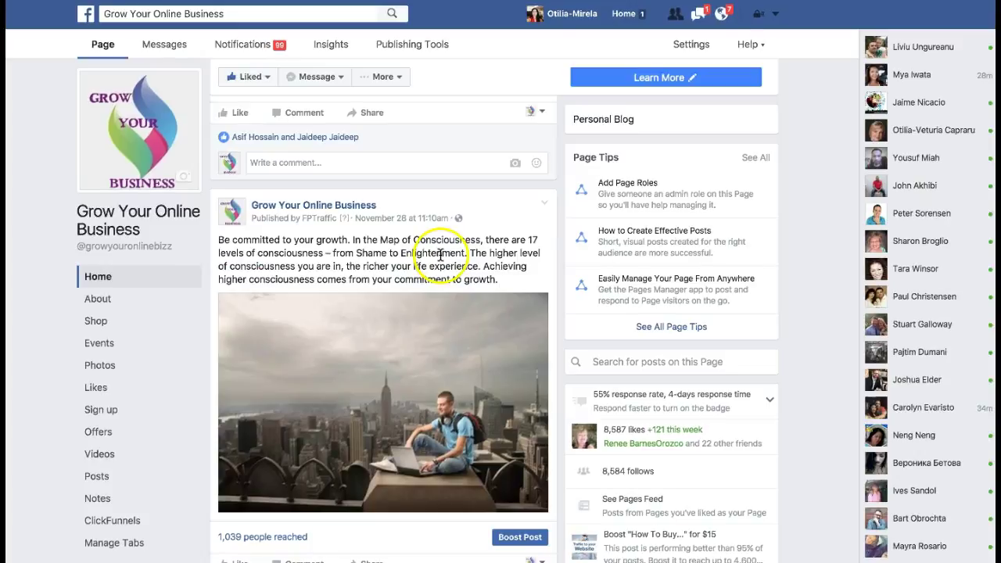
scroll(383, 258, "up", 4)
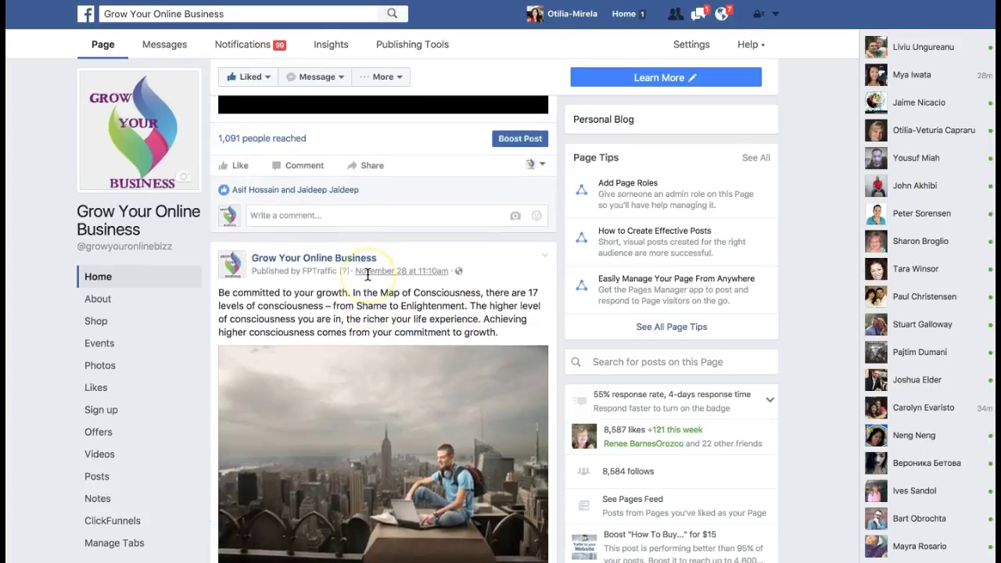
scroll(367, 277, "up", 1)
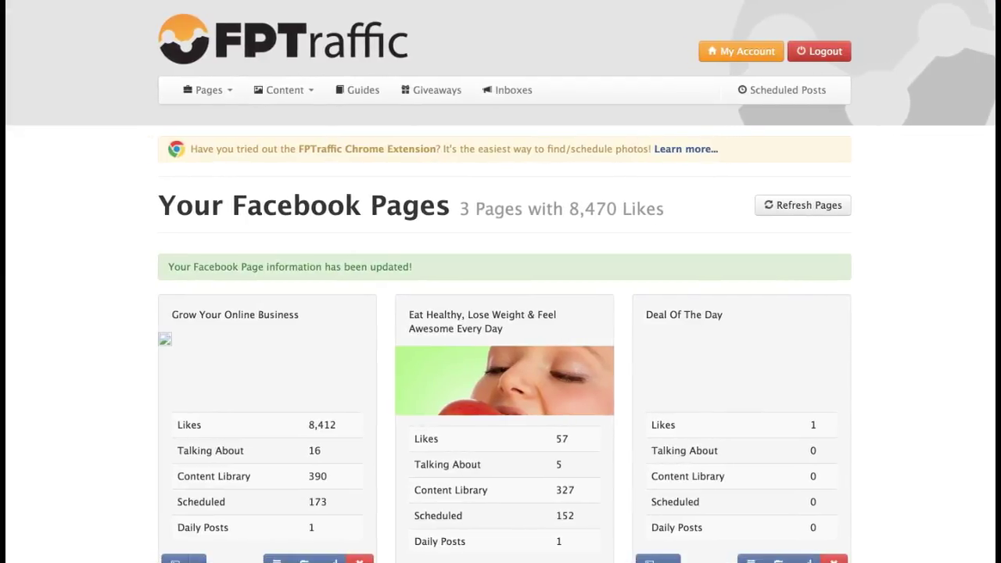
Look over the likes, content library, scheduled and daily post figures of the Facebook pages managed in FPTraffic.
scroll(812, 446, "down", 3)
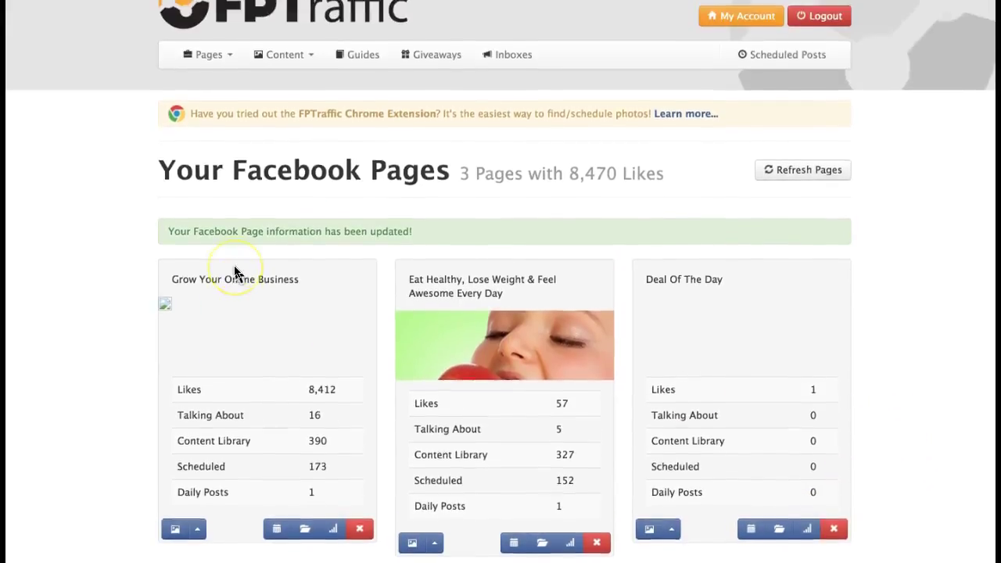
scroll(235, 275, "up", 2)
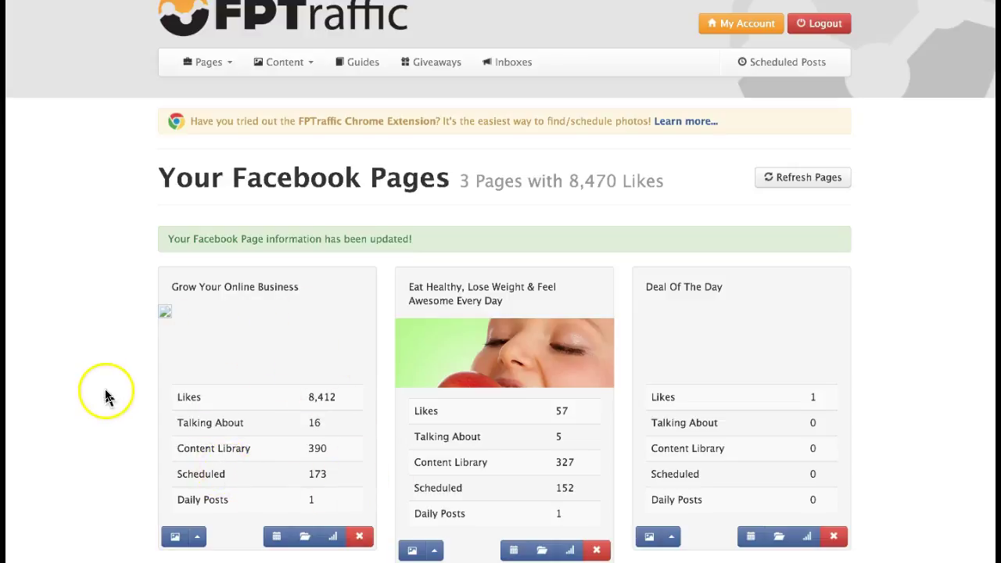
scroll(156, 272, "up", 1)
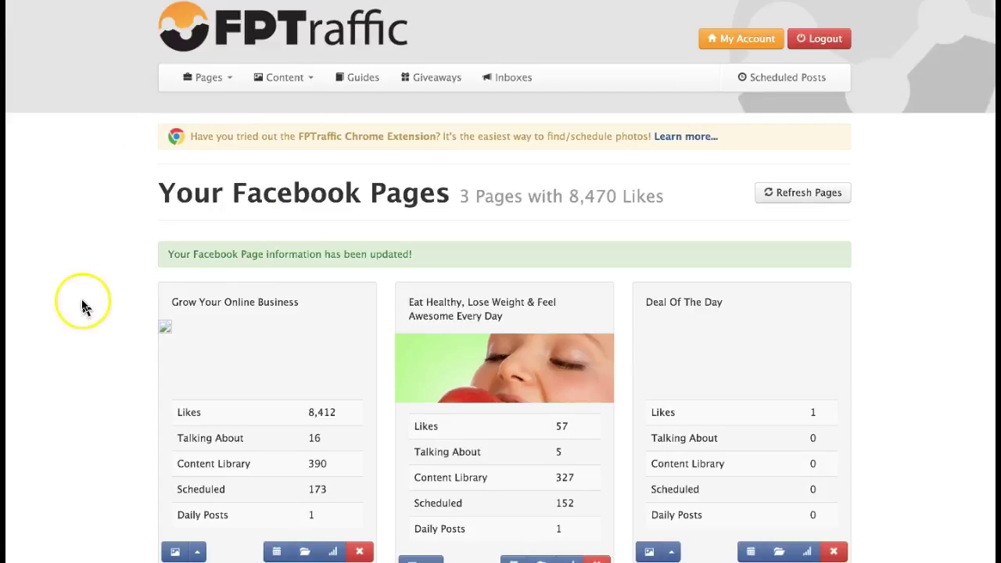
scroll(83, 306, "down", 1)
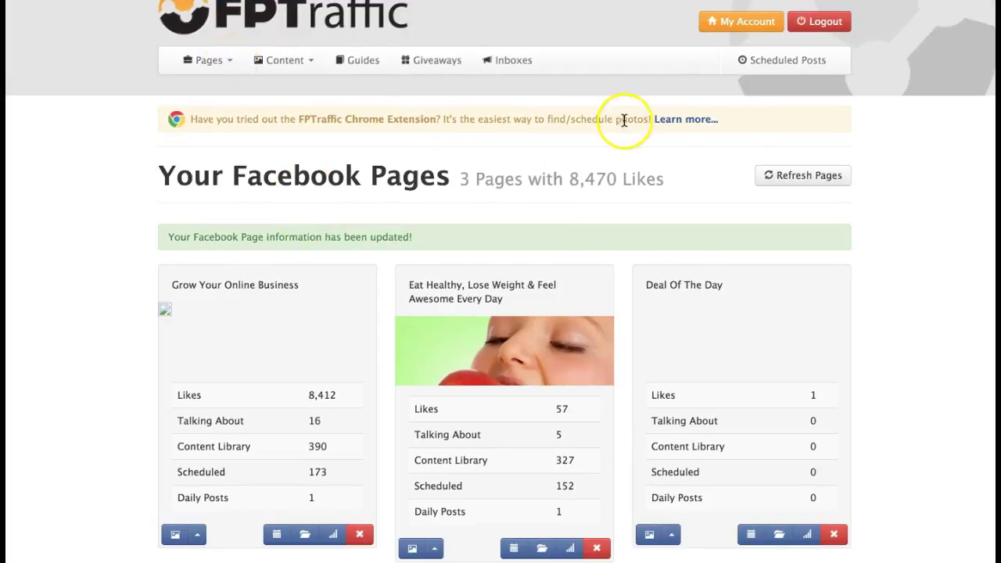
Review the account information and account options, and return to the overview of managed Facebook pages.
left_click(725, 33)
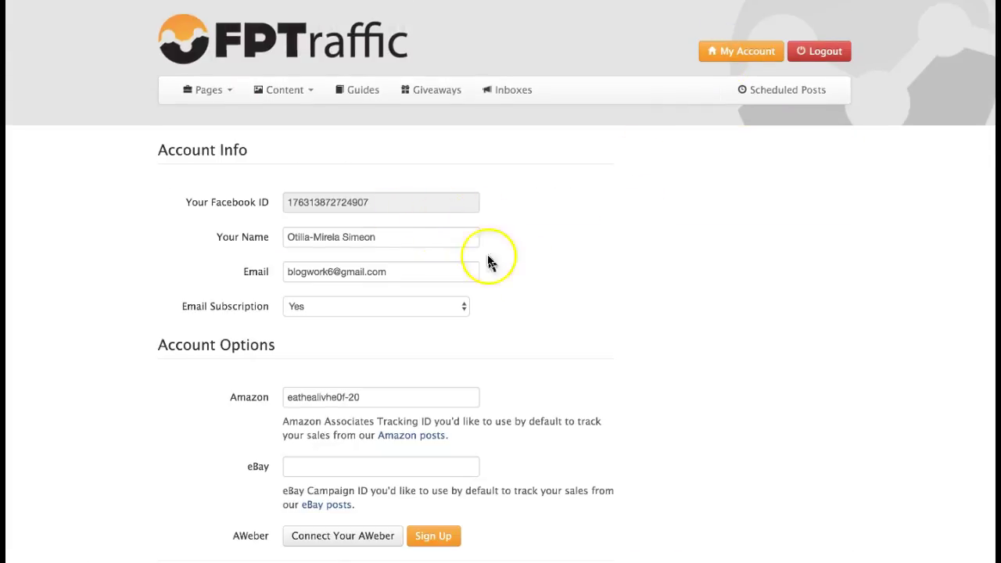
scroll(509, 266, "down", 3)
scroll(529, 271, "up", 3)
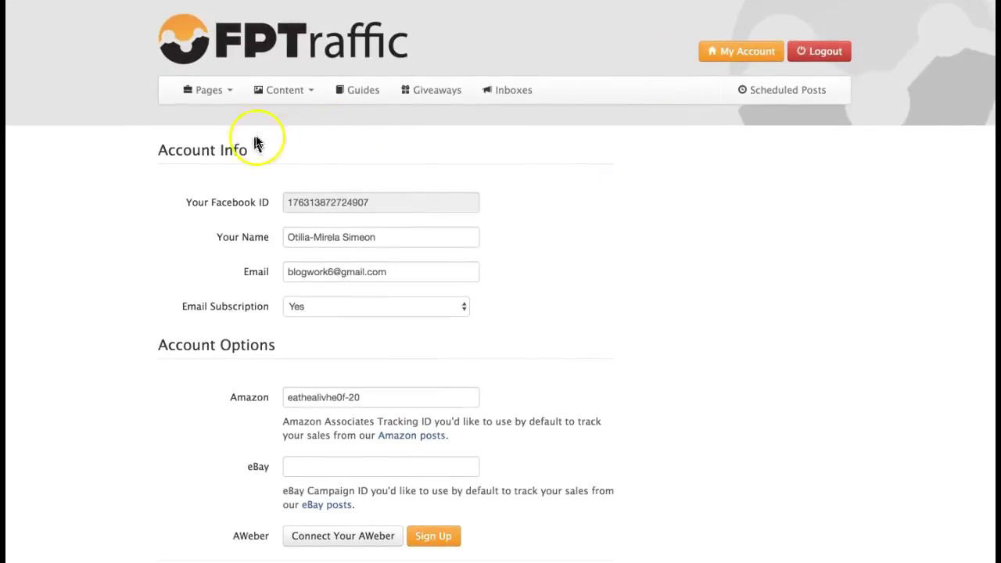
left_click(216, 94)
left_click(208, 118)
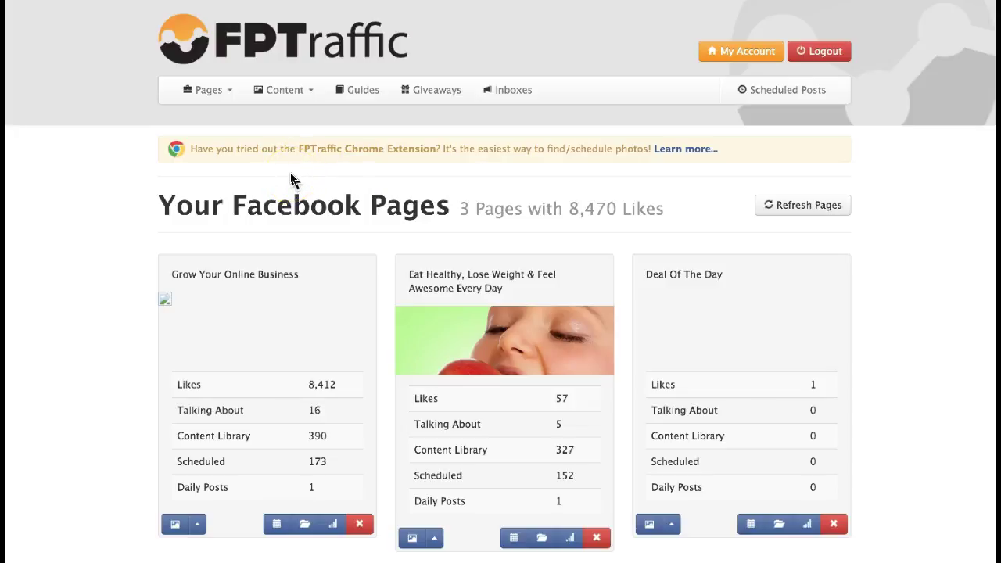
Open the post schedule for the Grow Your Online Business page and check the selectable posting times without changing them.
left_click(233, 95)
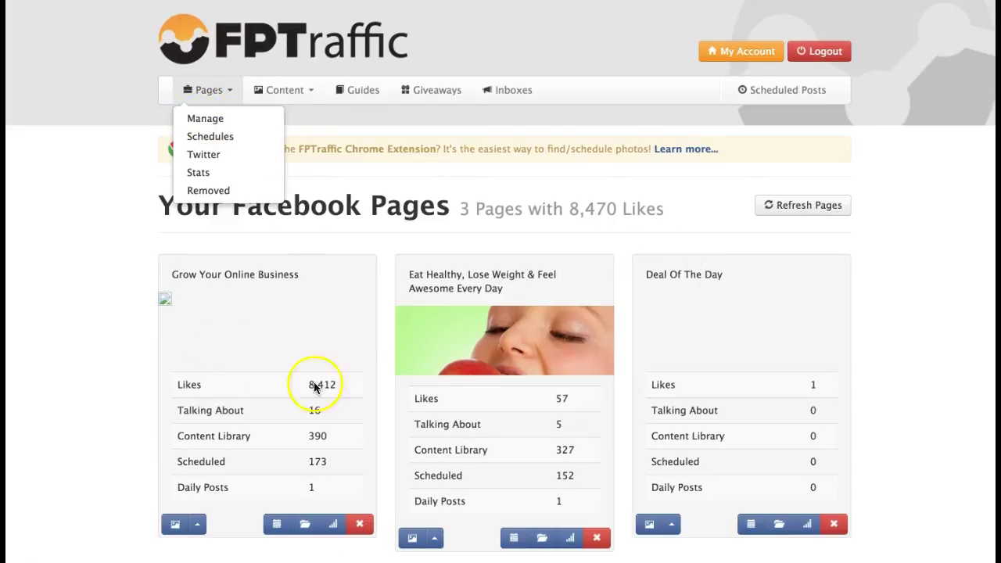
left_click(225, 138)
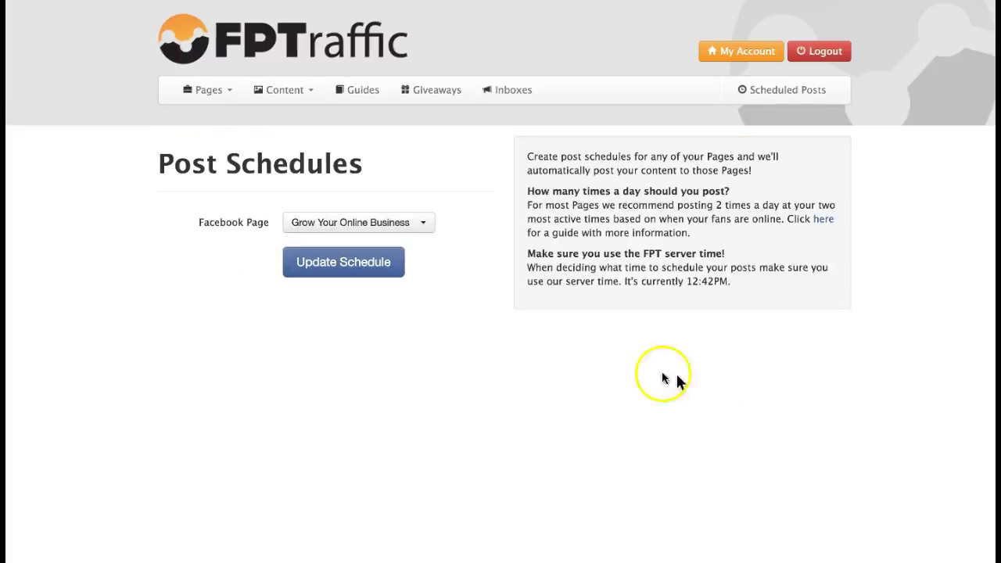
scroll(418, 336, "down", 3)
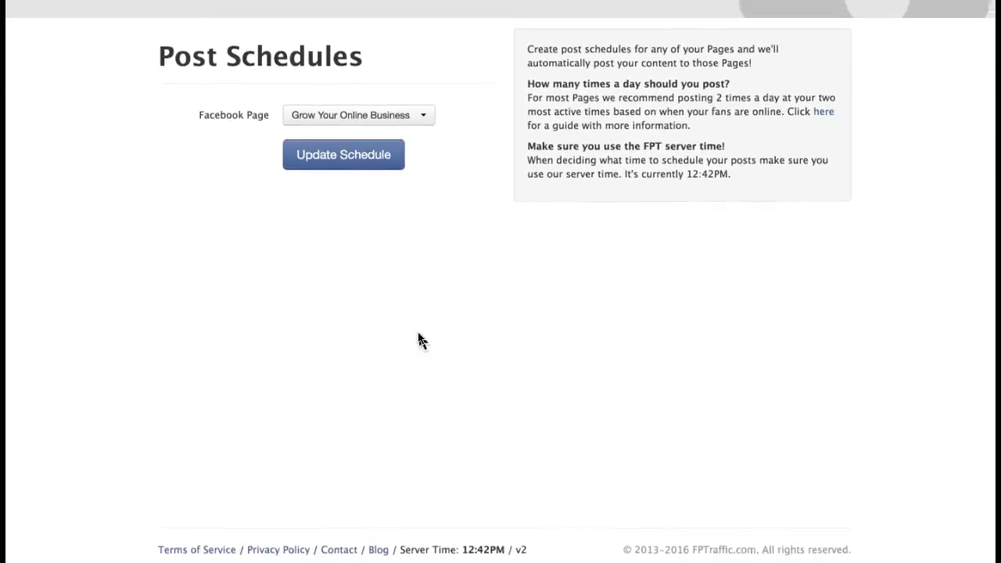
scroll(418, 339, "up", 3)
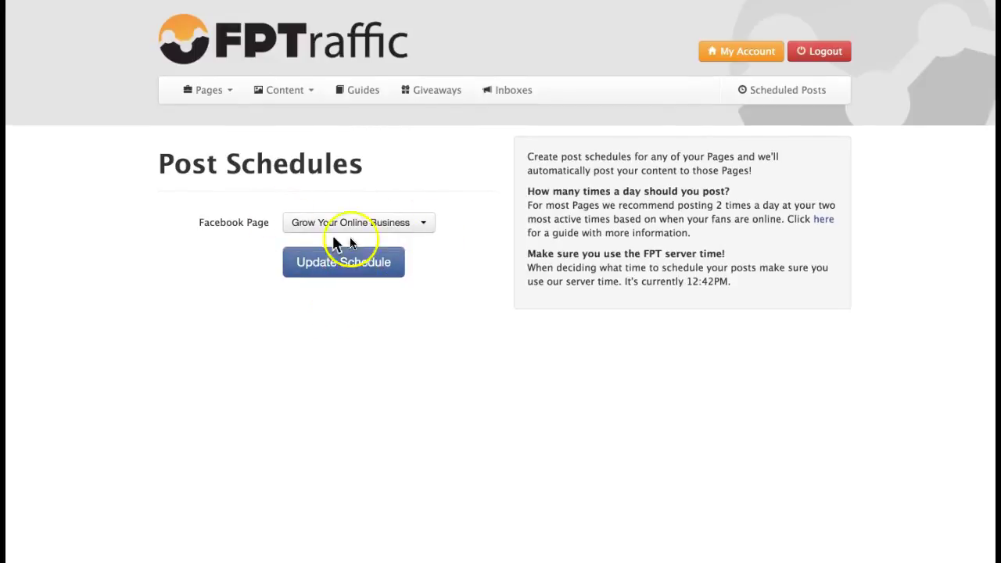
left_click(426, 230)
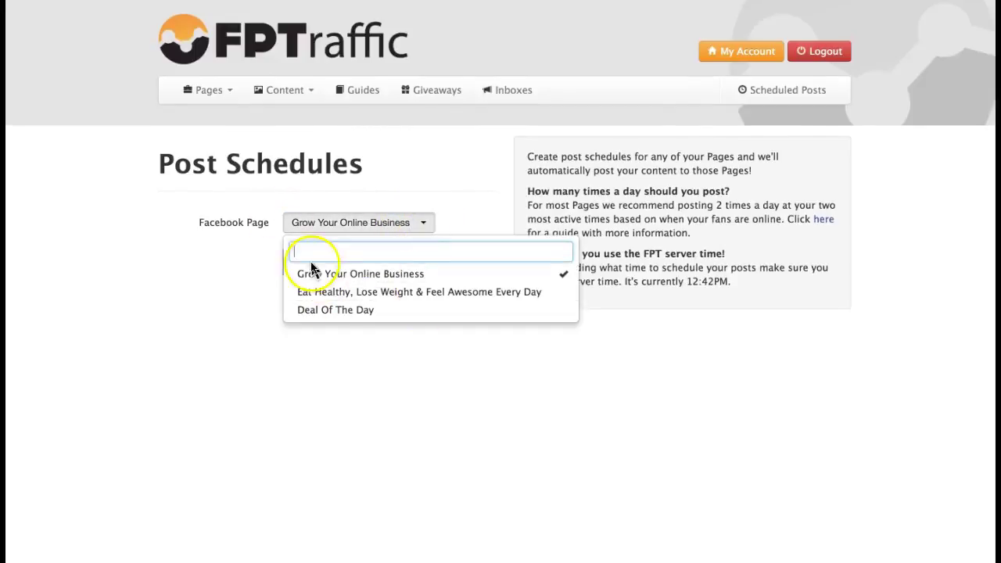
left_click(361, 275)
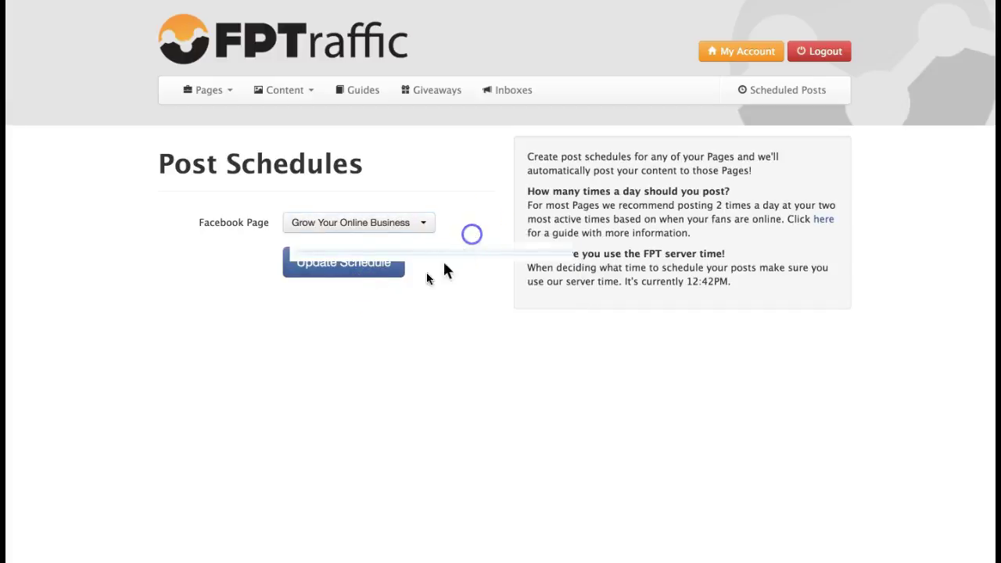
left_click(352, 271)
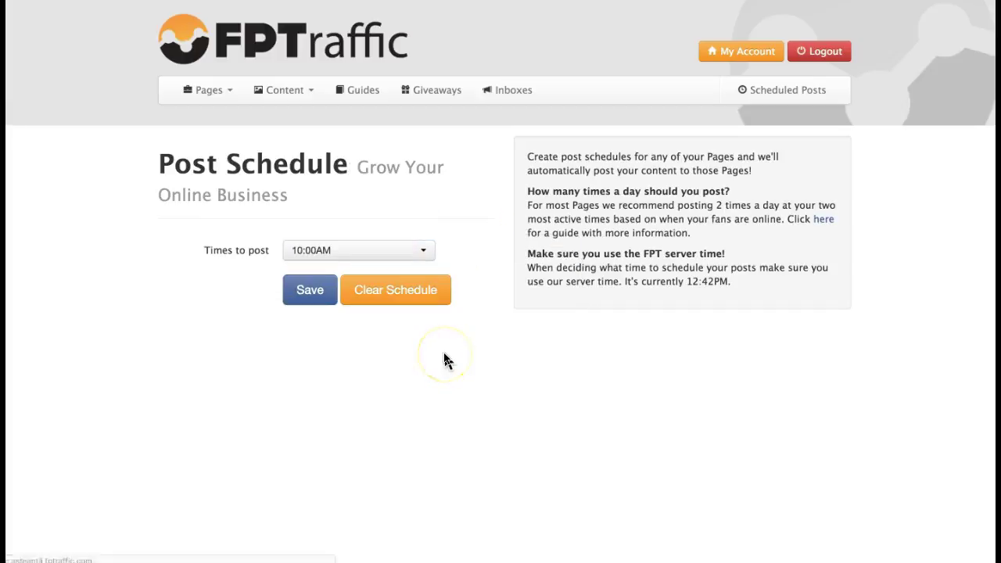
left_click(427, 258)
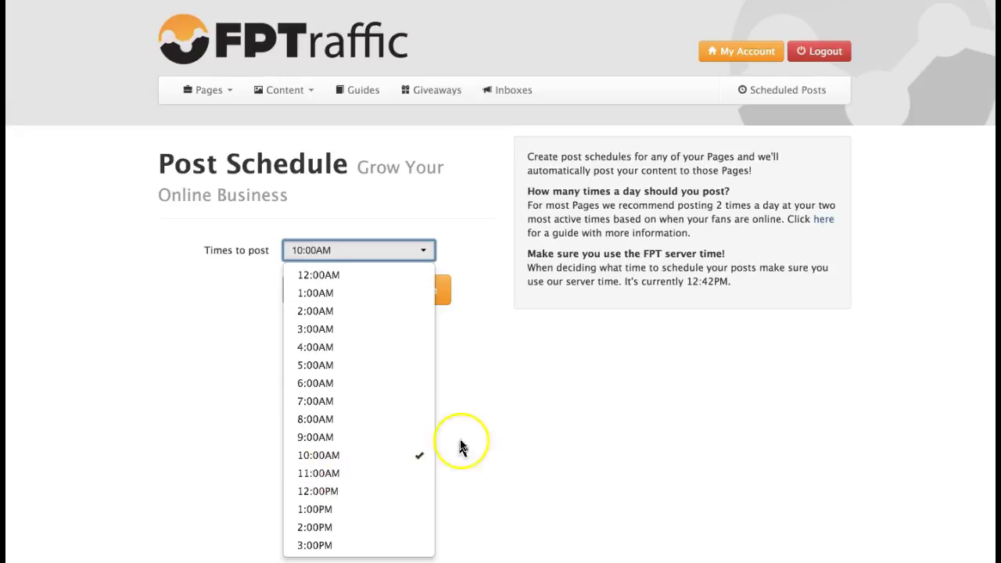
left_click(483, 405)
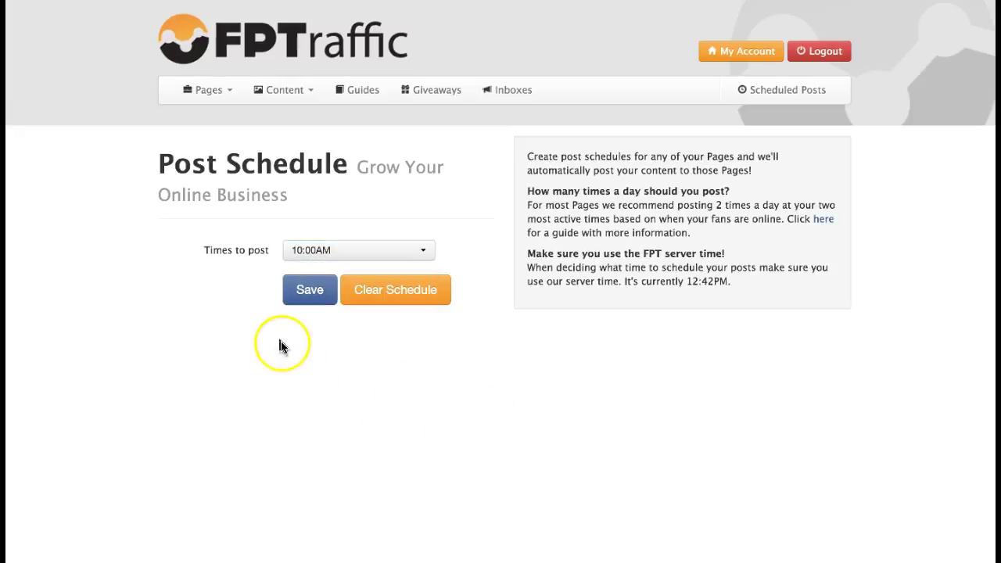
View the Twitter account connection for the Grow Your Online Business page.
left_click(207, 89)
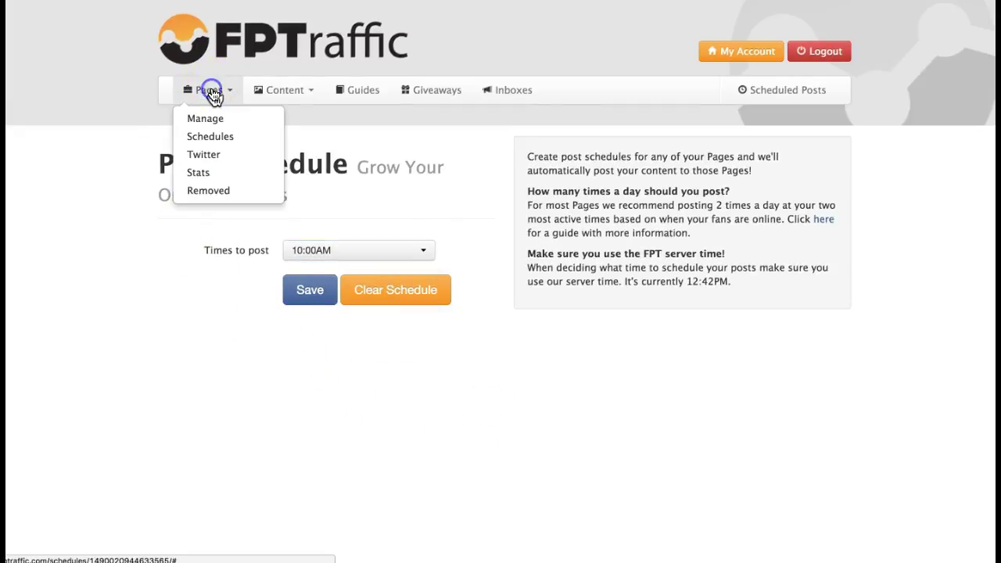
left_click(204, 155)
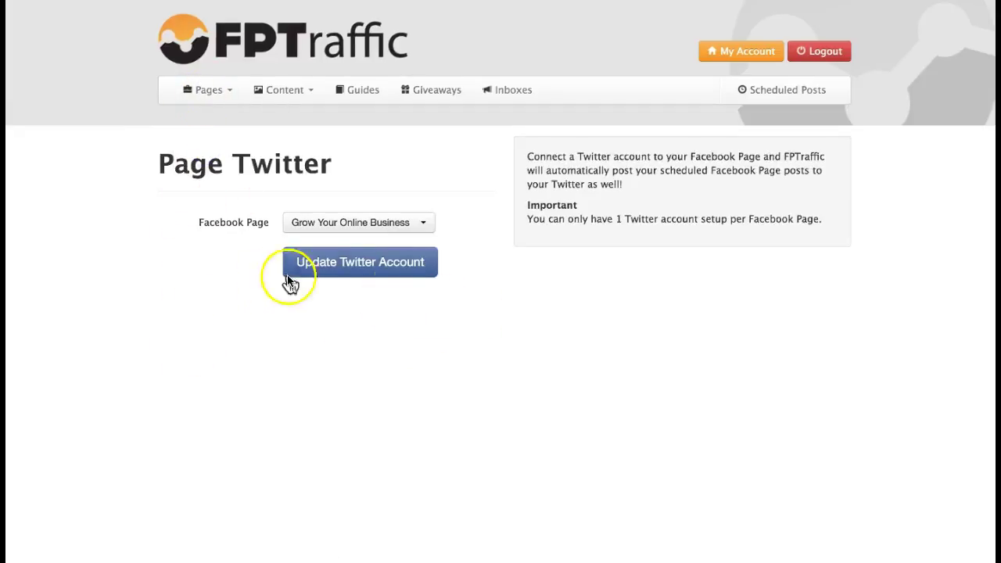
left_click(376, 271)
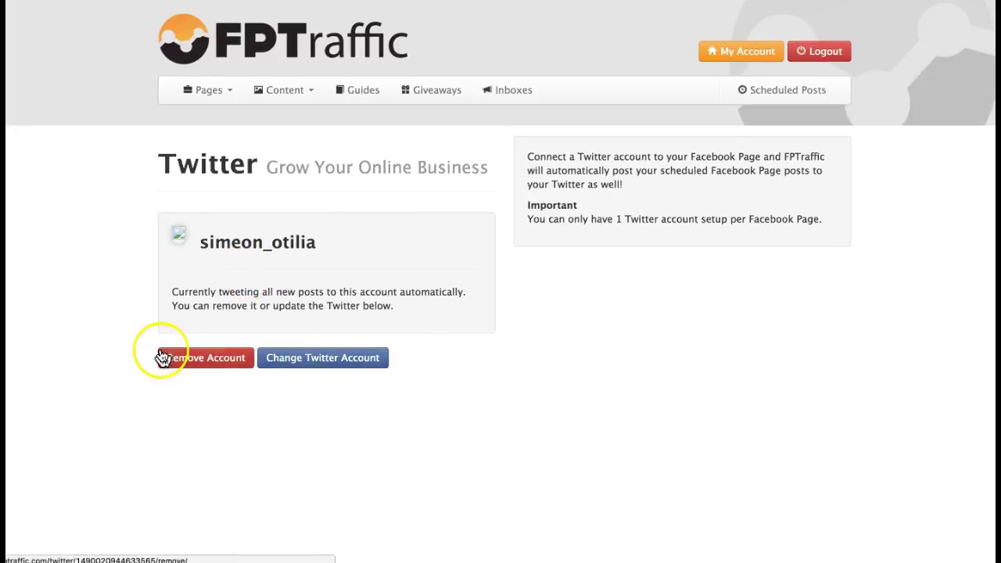
Go to the page stats section and check which other page management options are offered.
left_click(230, 92)
left_click(205, 172)
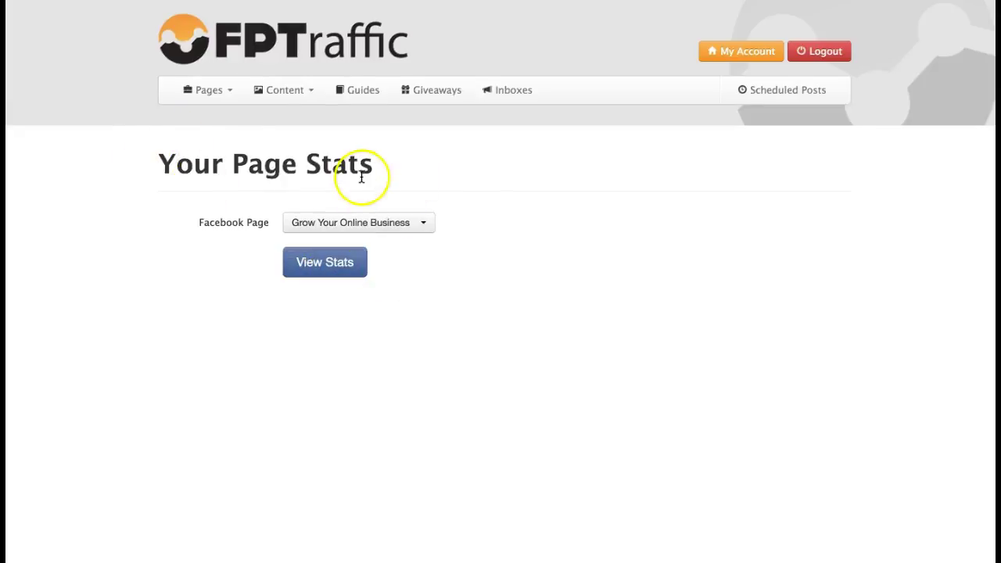
left_click(235, 93)
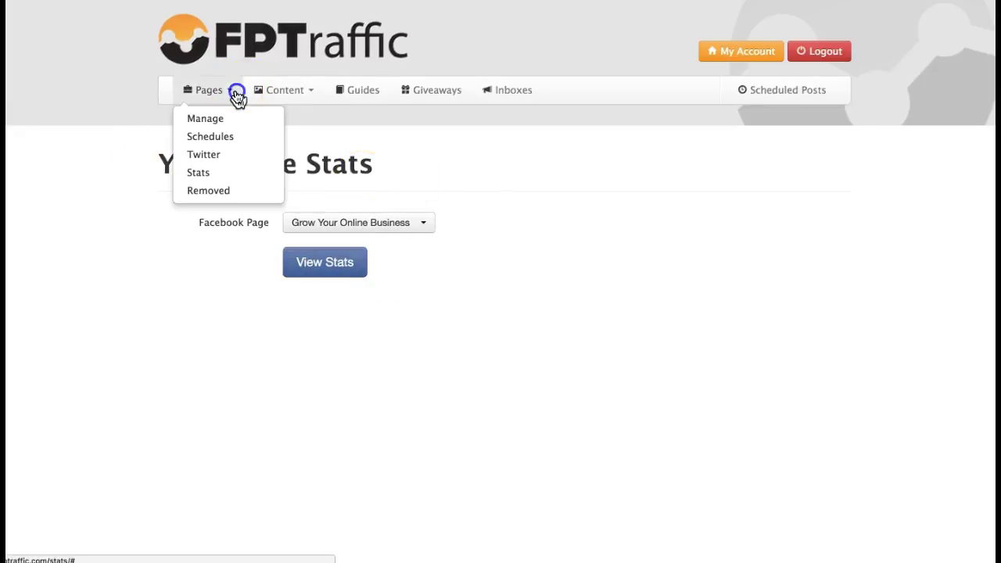
left_click(358, 128)
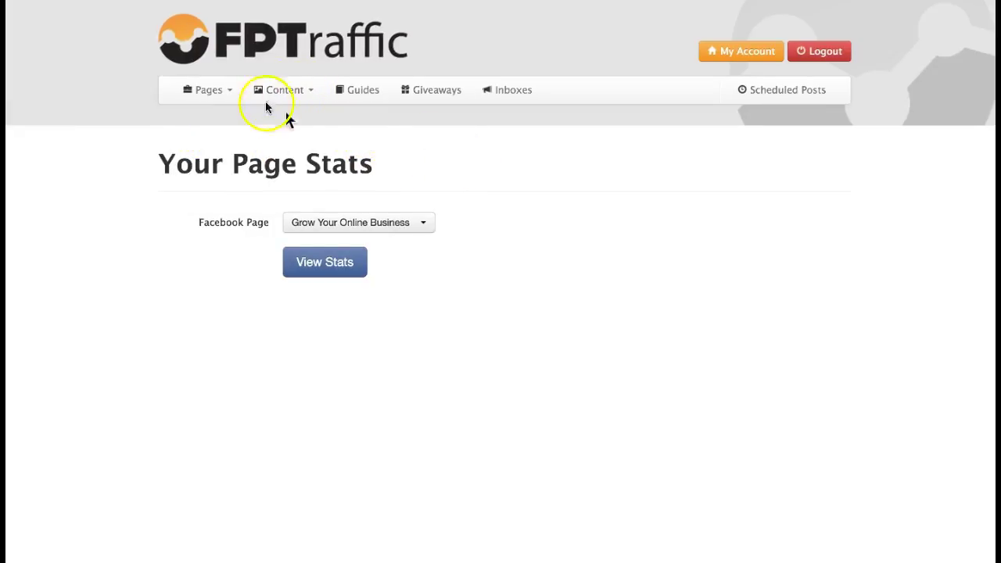
Examine the available content sources, bulk import options and Link Mask Tool entry, and close the list.
left_click(308, 91)
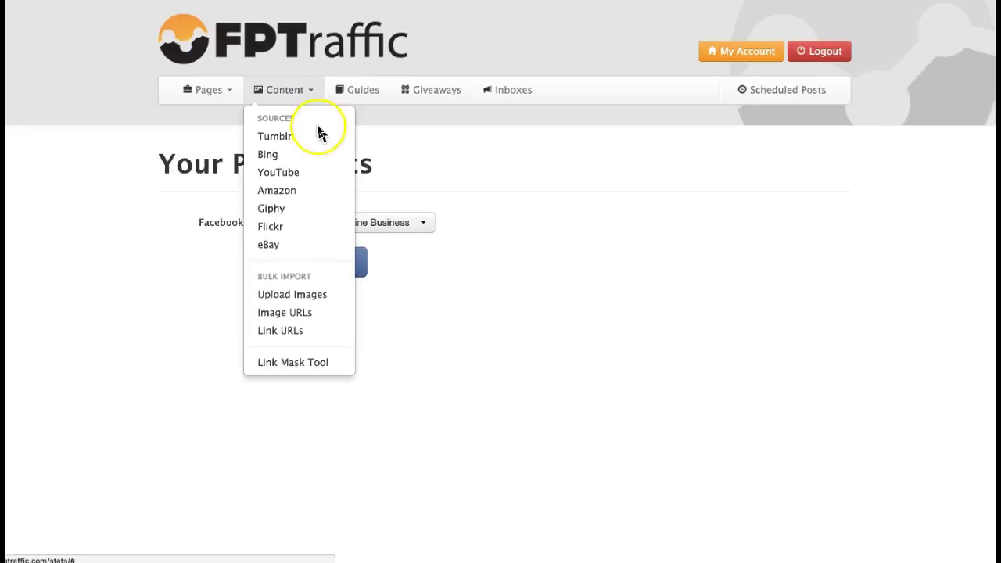
left_click(250, 140)
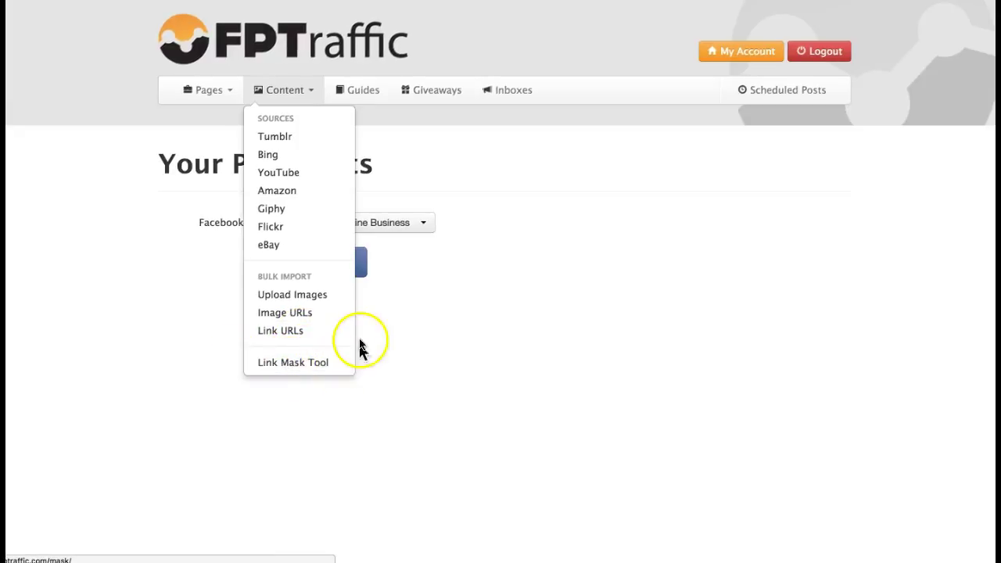
left_click(416, 347)
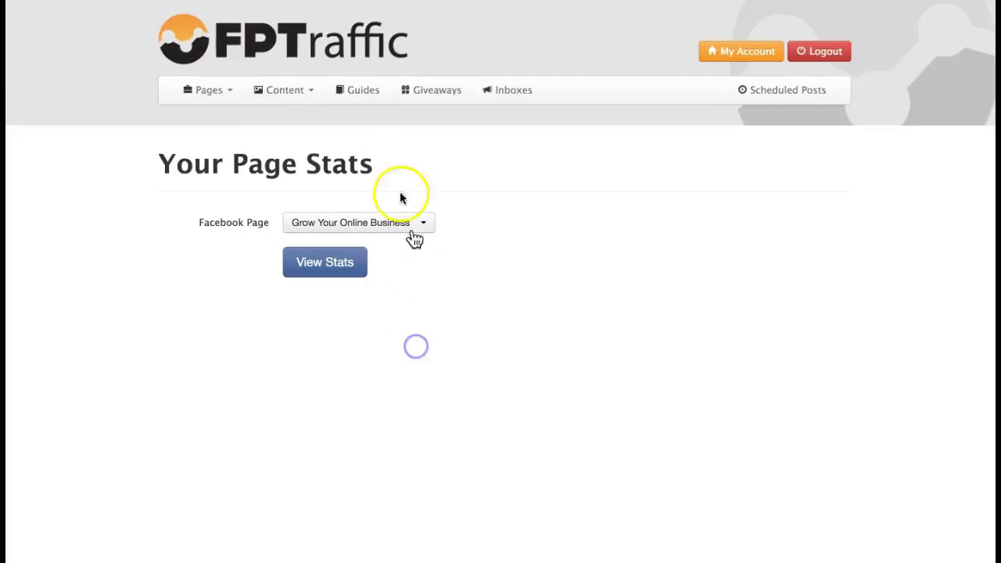
Open the FPTraffic Guides and look over the available guide topics.
left_click(358, 93)
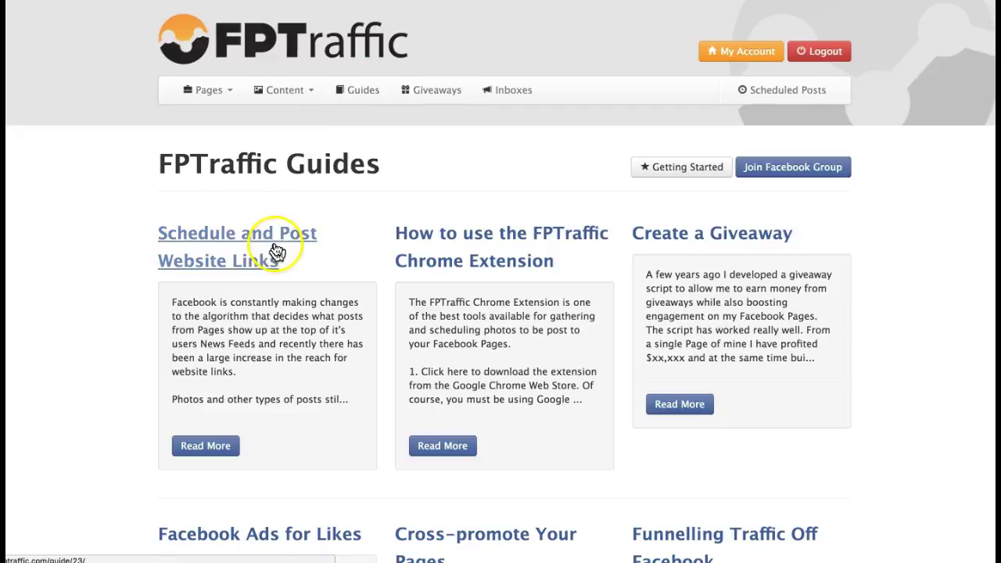
scroll(338, 269, "down", 2)
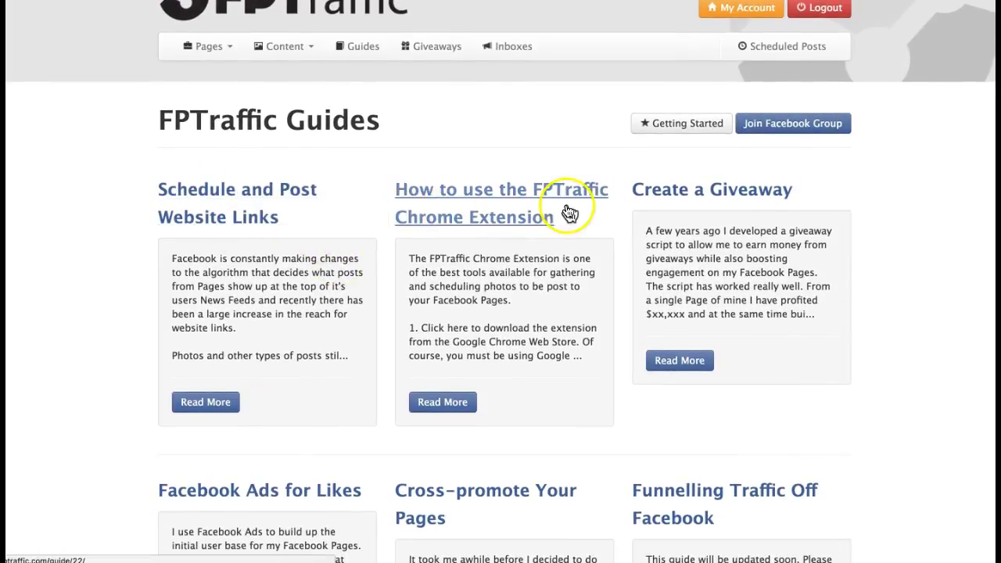
scroll(587, 223, "up", 2)
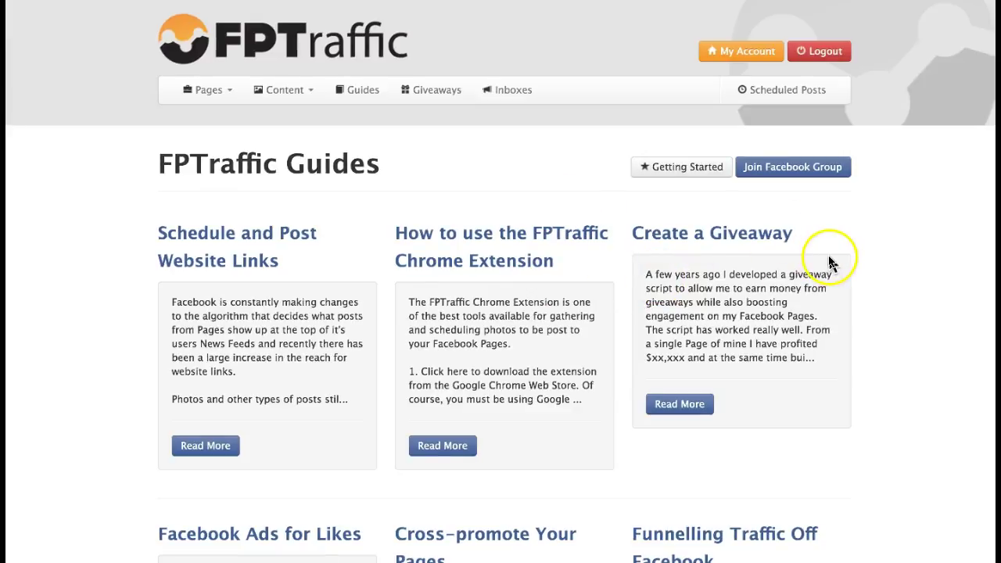
Read through the summaries of all available FPTraffic guides, down to the end of the page and back up.
scroll(609, 402, "down", 1)
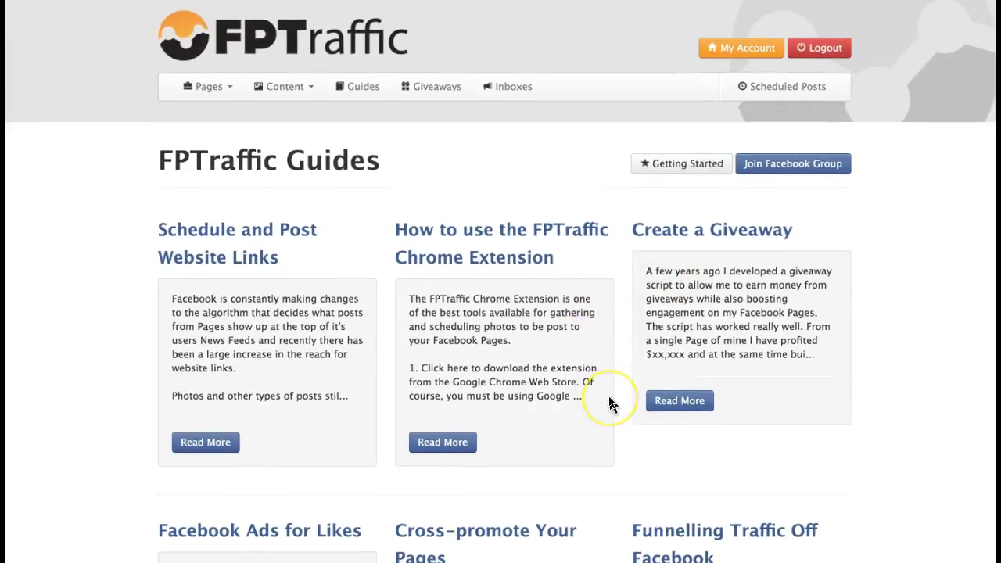
scroll(609, 404, "down", 5)
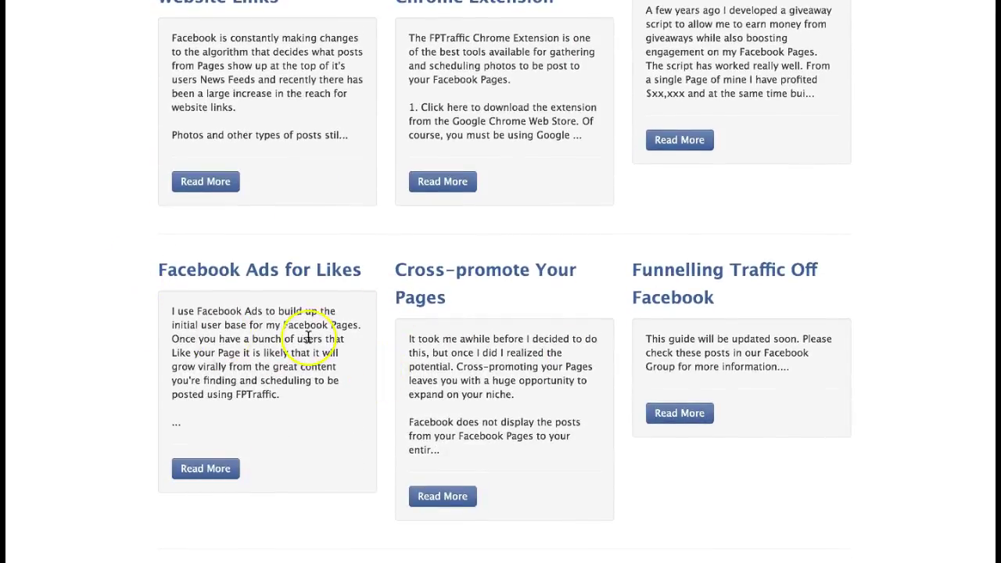
scroll(308, 337, "down", 8)
scroll(309, 337, "down", 9)
scroll(308, 337, "down", 4)
scroll(308, 337, "up", 20)
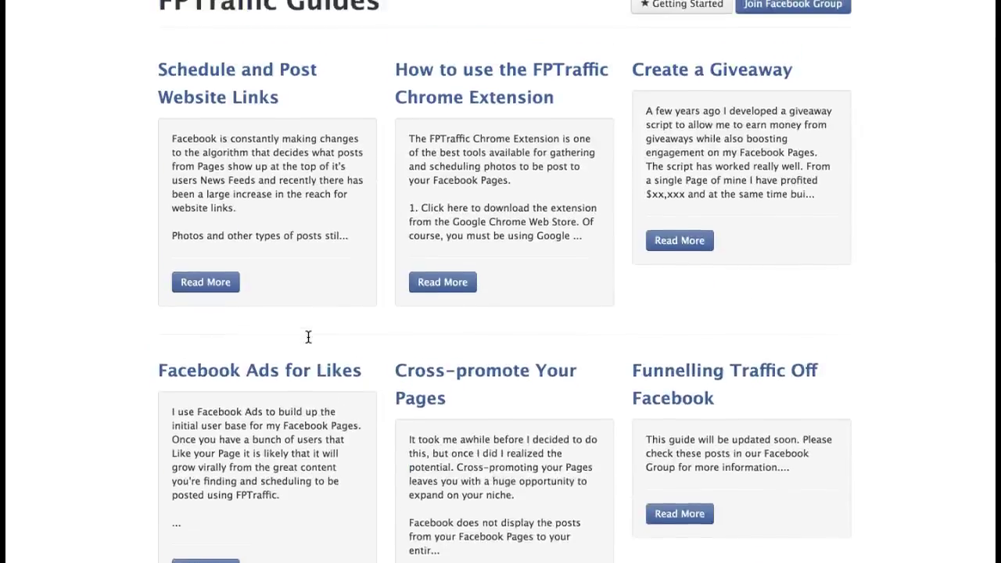
scroll(309, 337, "up", 3)
View the giveaway creation form, followed by the page inbox creation form.
left_click(426, 98)
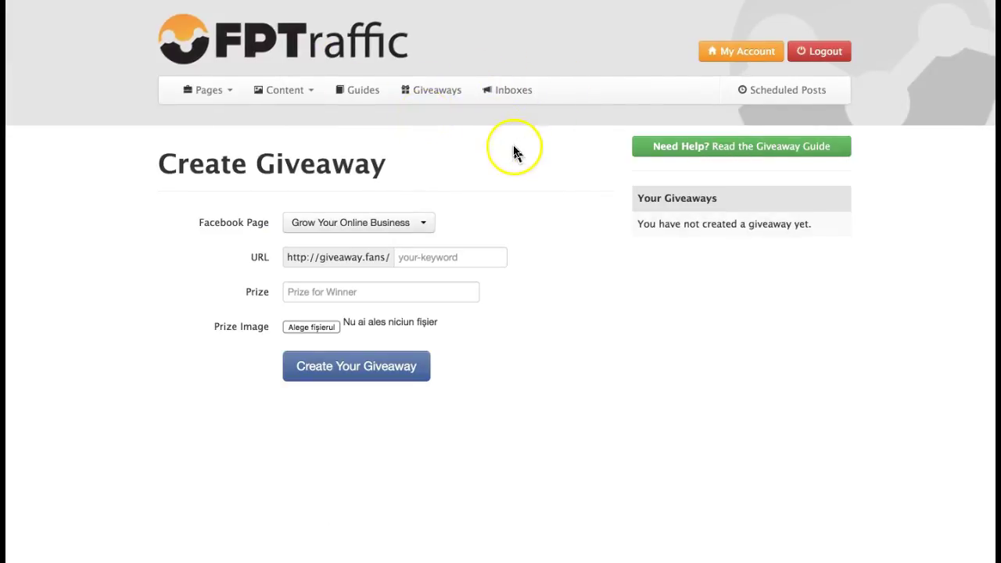
left_click(510, 95)
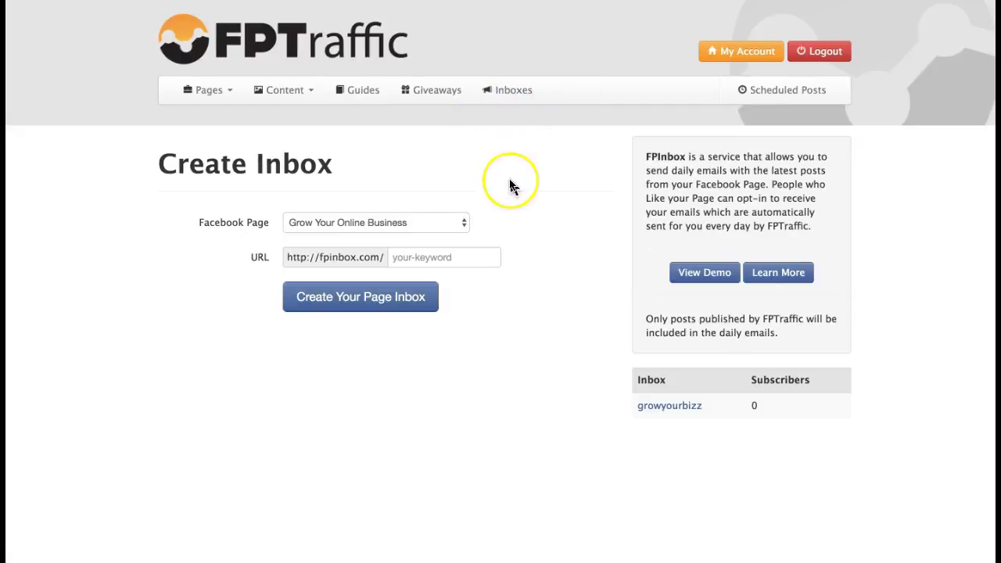
left_click(516, 234)
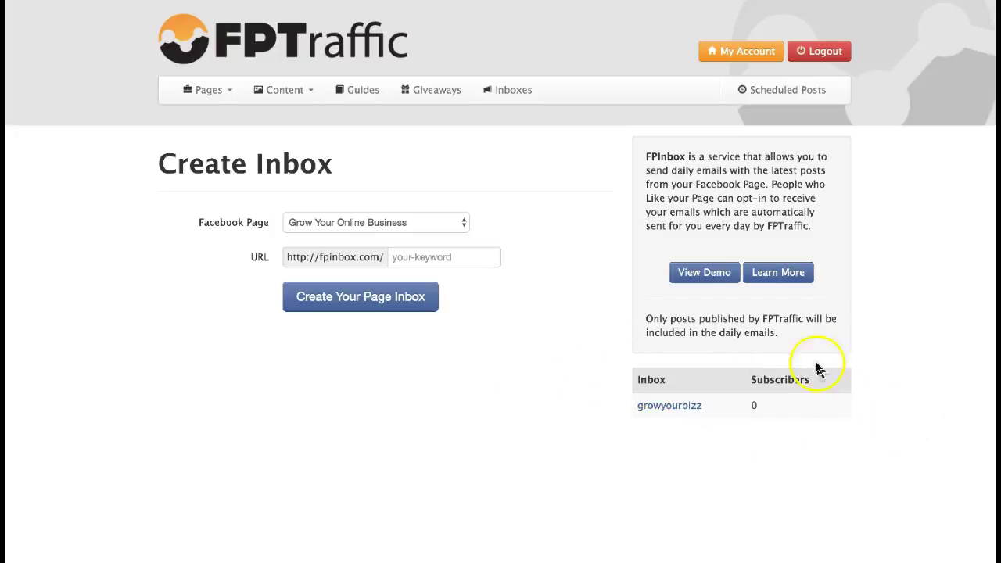
Open the Bing image content source and choose Grow Your Online Business as the Facebook page.
left_click(229, 92)
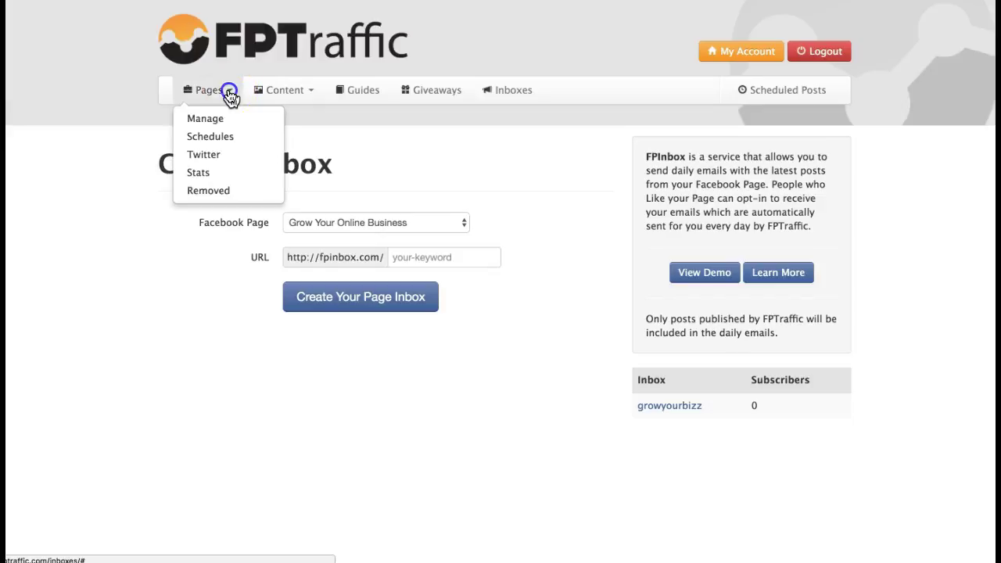
left_click(310, 94)
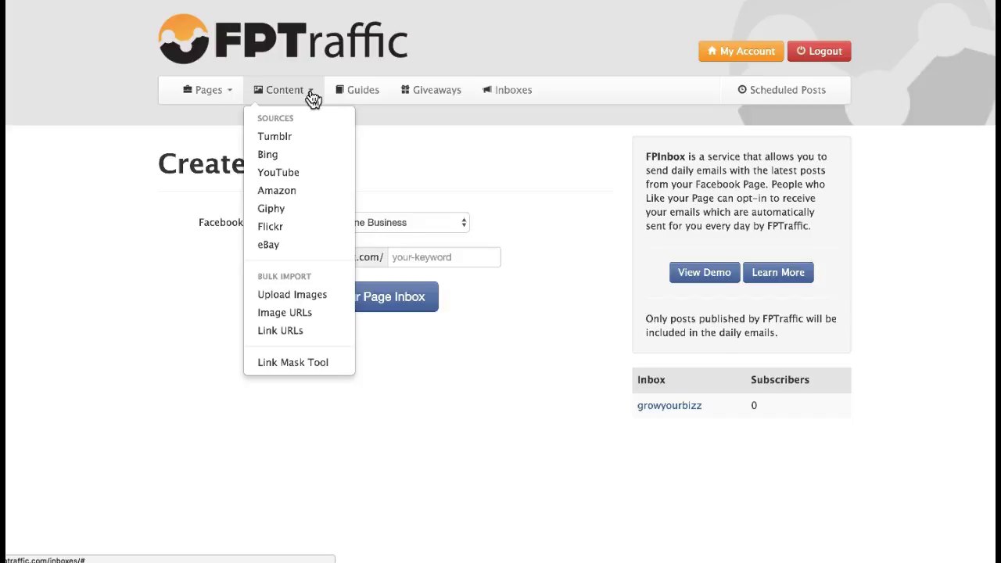
left_click(280, 160)
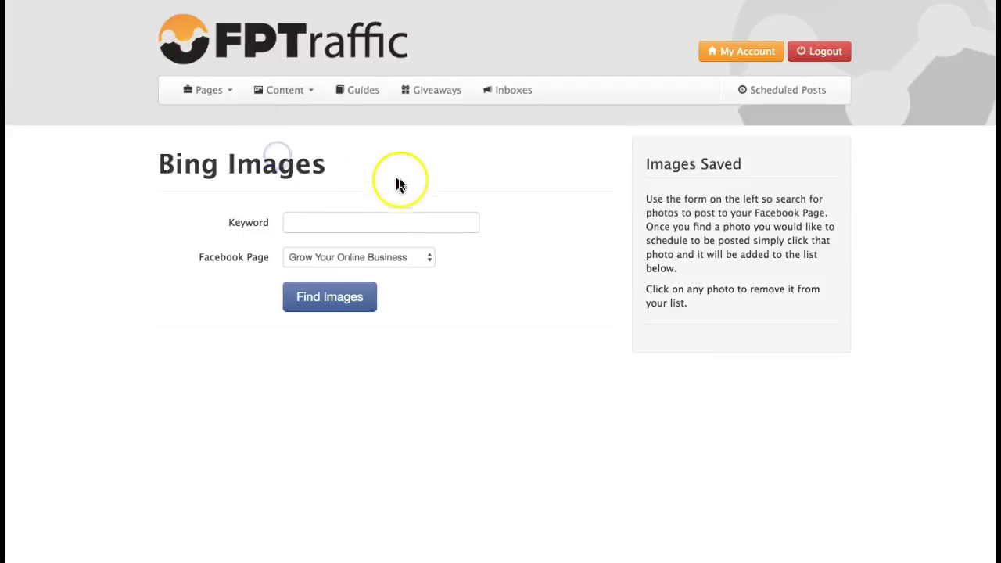
left_click(425, 262)
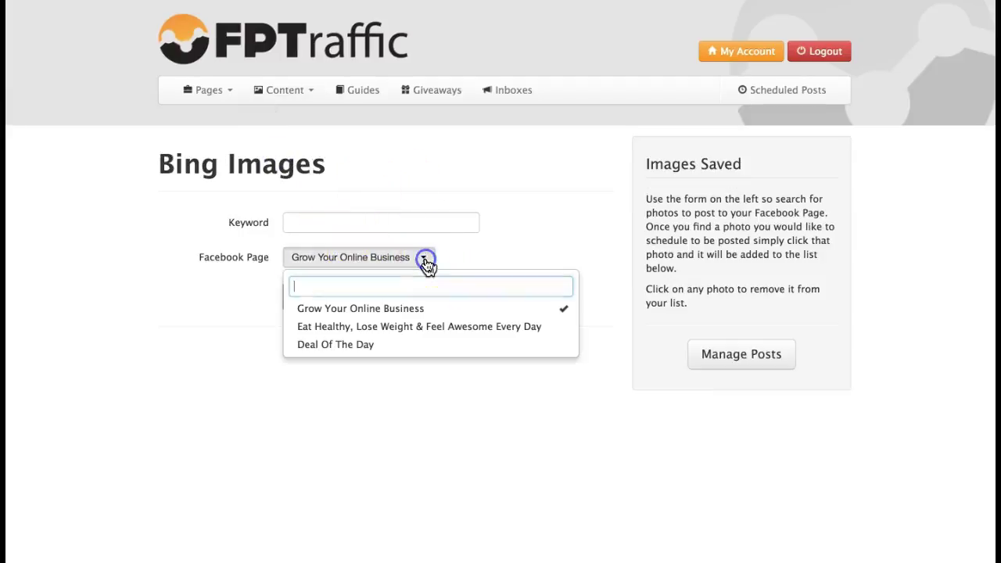
left_click(412, 310)
left_click(488, 259)
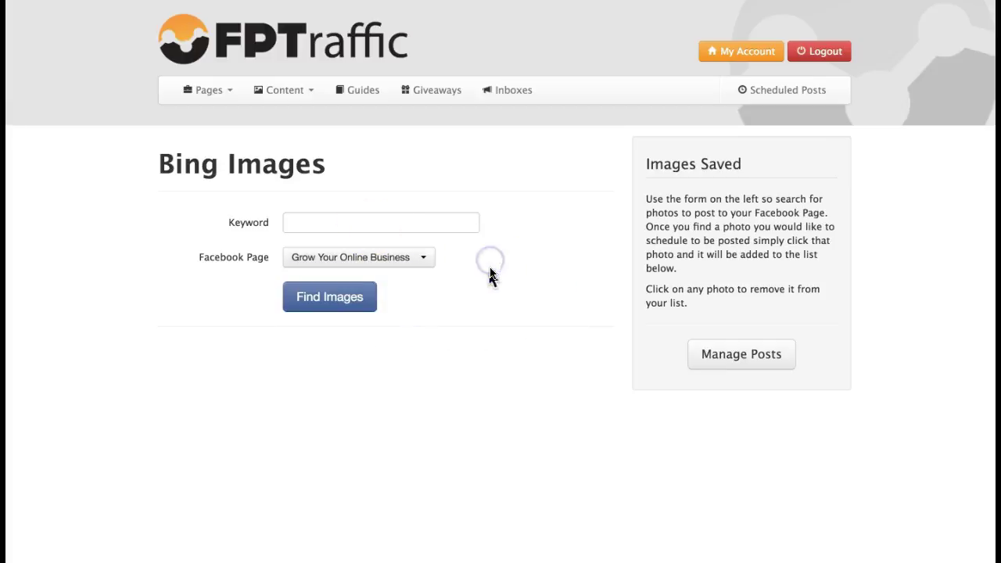
Search Bing Images for the keyword "affiliate marketing".
left_click(320, 223)
left_click(296, 219)
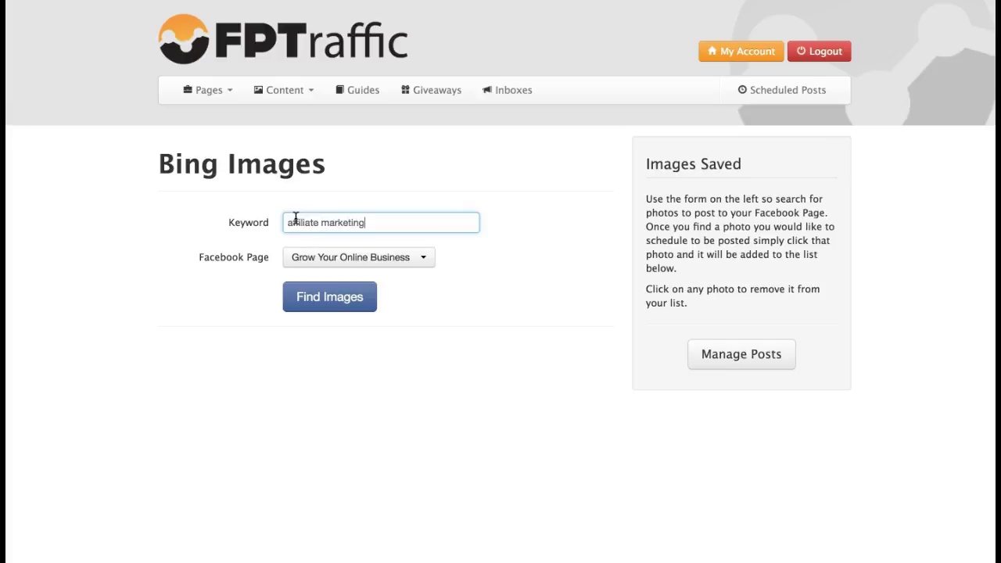
left_click(338, 309)
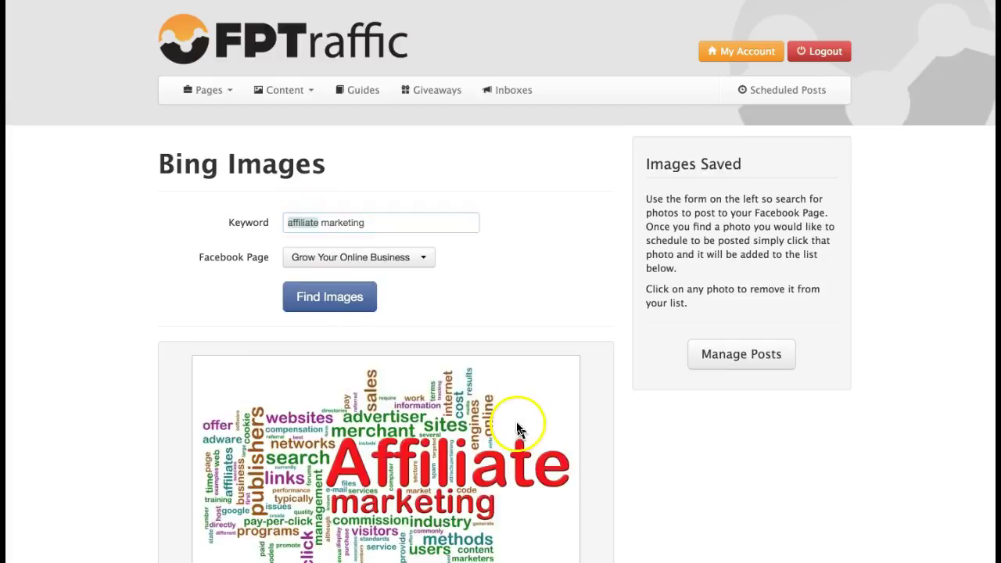
Look through the image results and add the jack media "How Affiliate Marketing Works" infographic to the saved images.
scroll(636, 405, "down", 6)
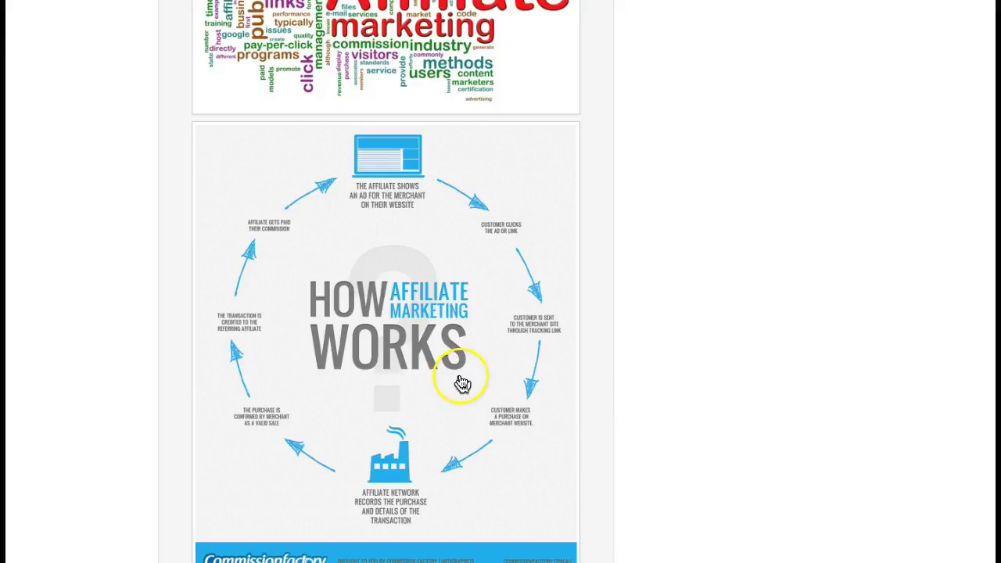
scroll(462, 383, "up", 2)
scroll(462, 382, "down", 9)
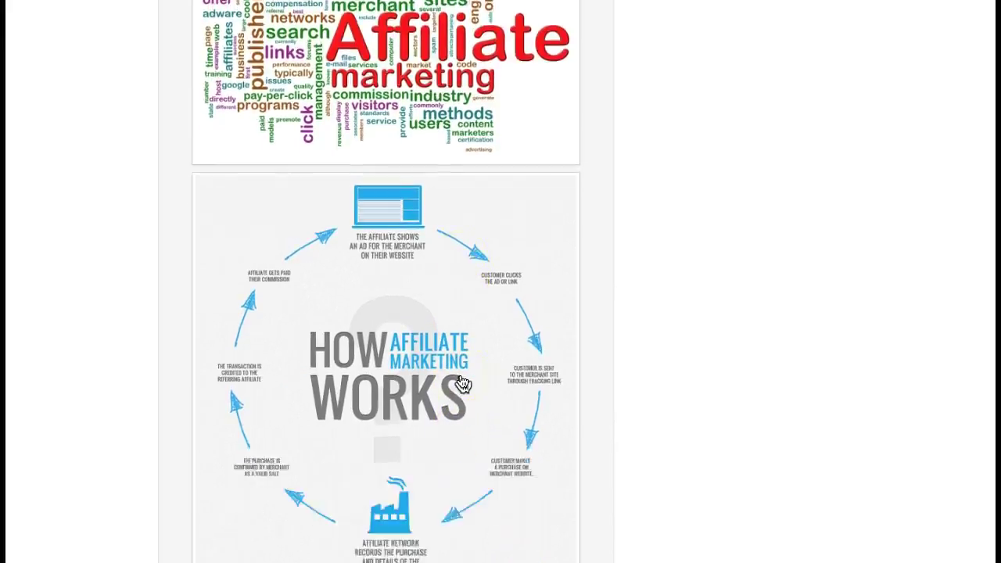
scroll(463, 383, "down", 15)
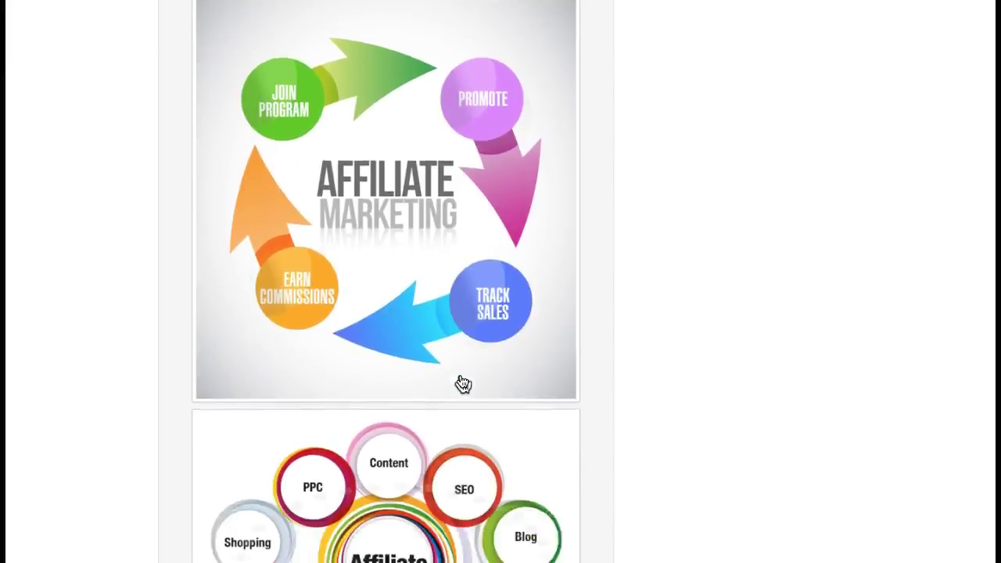
scroll(462, 383, "down", 10)
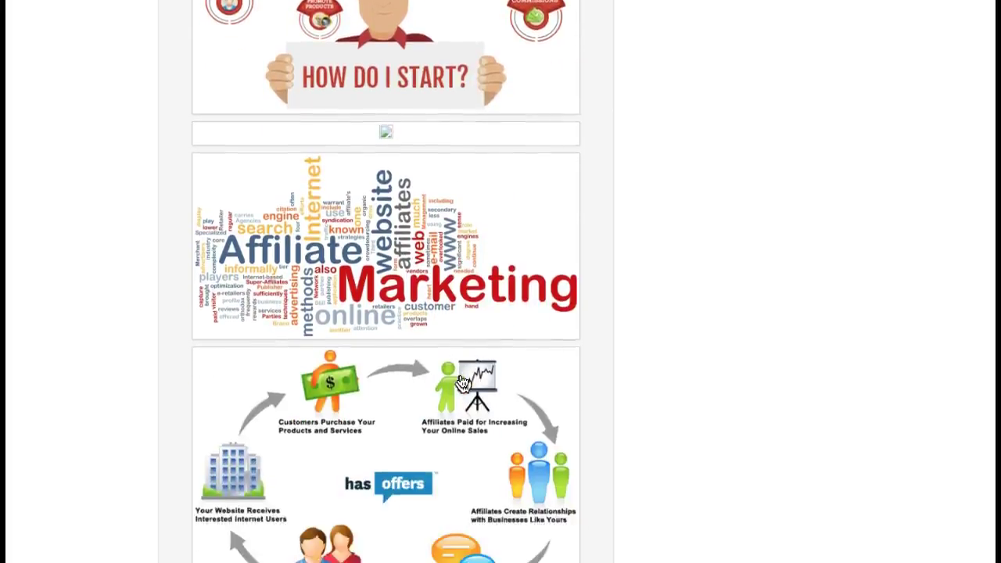
scroll(463, 382, "down", 2)
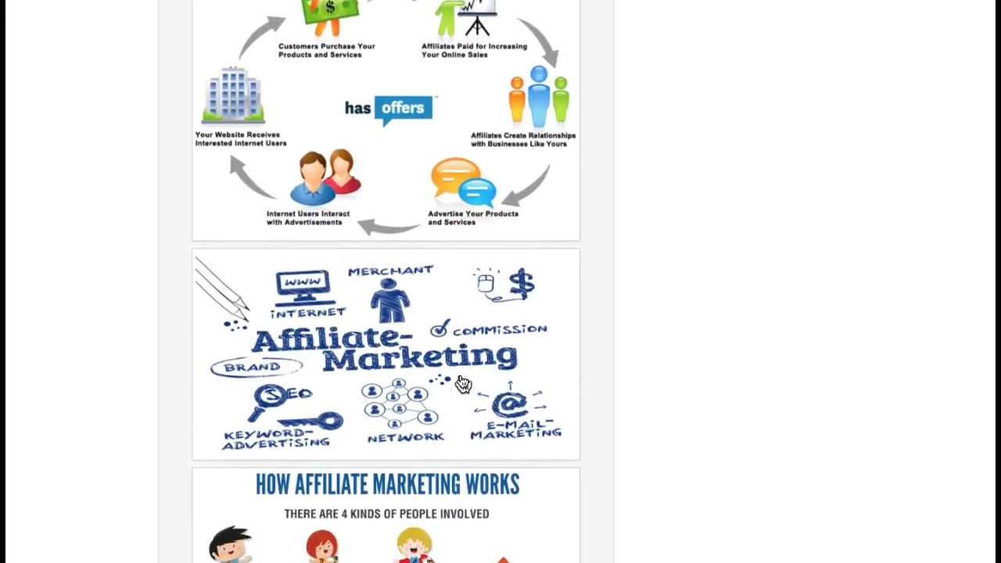
scroll(462, 383, "down", 5)
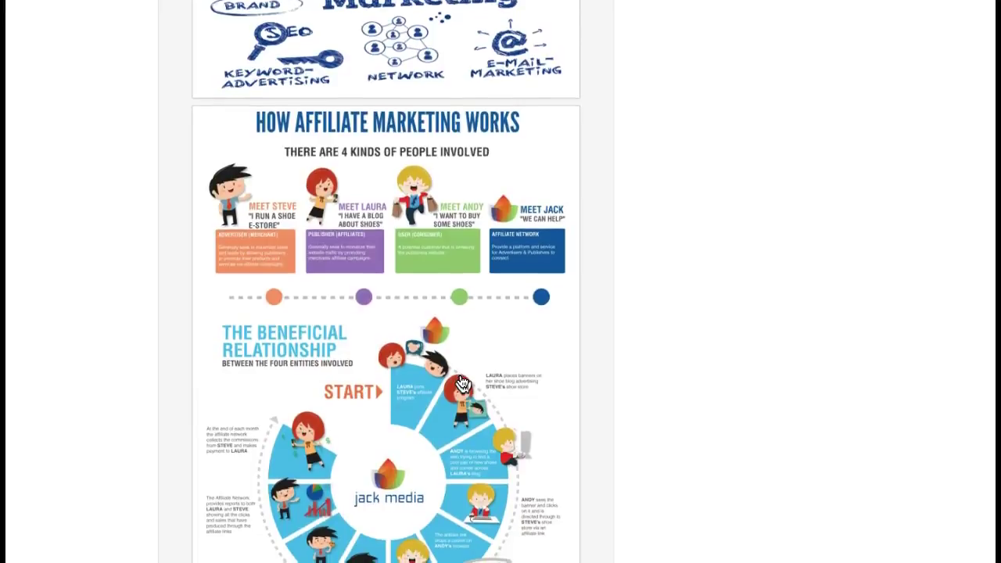
scroll(462, 383, "down", 2)
scroll(462, 382, "up", 1)
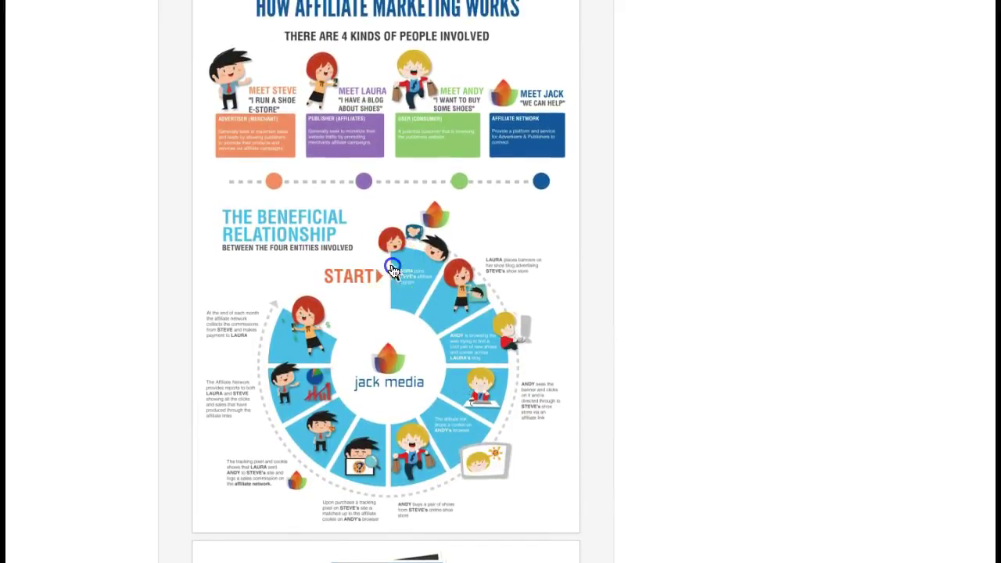
Browse further down the image results and add the "Marketing through Affiliates" diagram to the saved images.
scroll(384, 270, "down", 8)
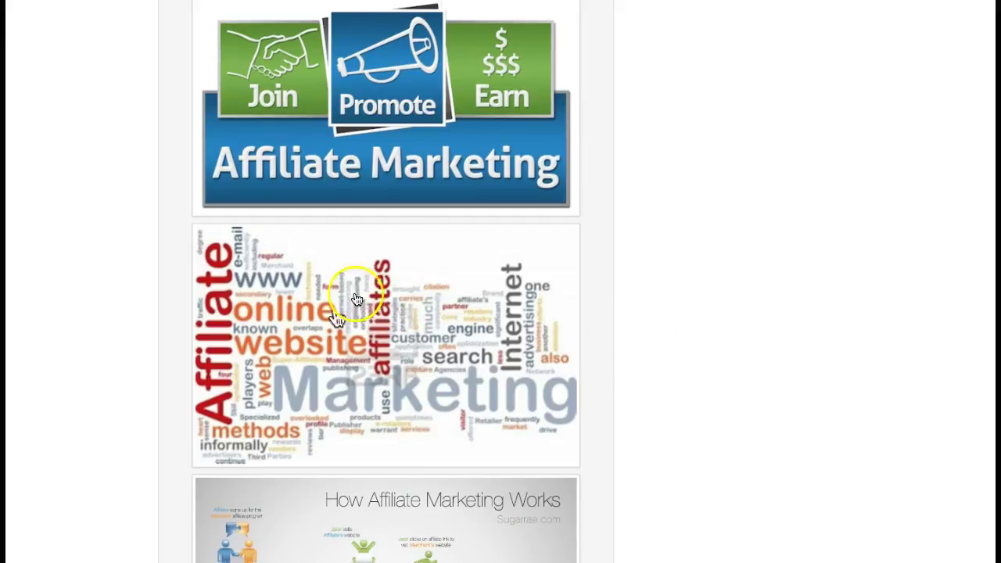
scroll(460, 302, "down", 3)
scroll(462, 304, "down", 6)
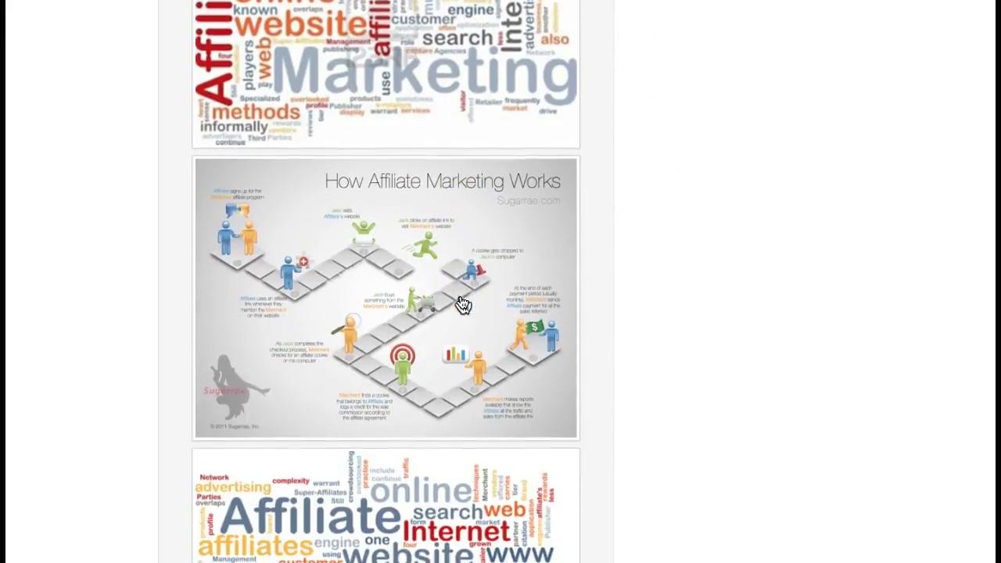
scroll(462, 304, "down", 7)
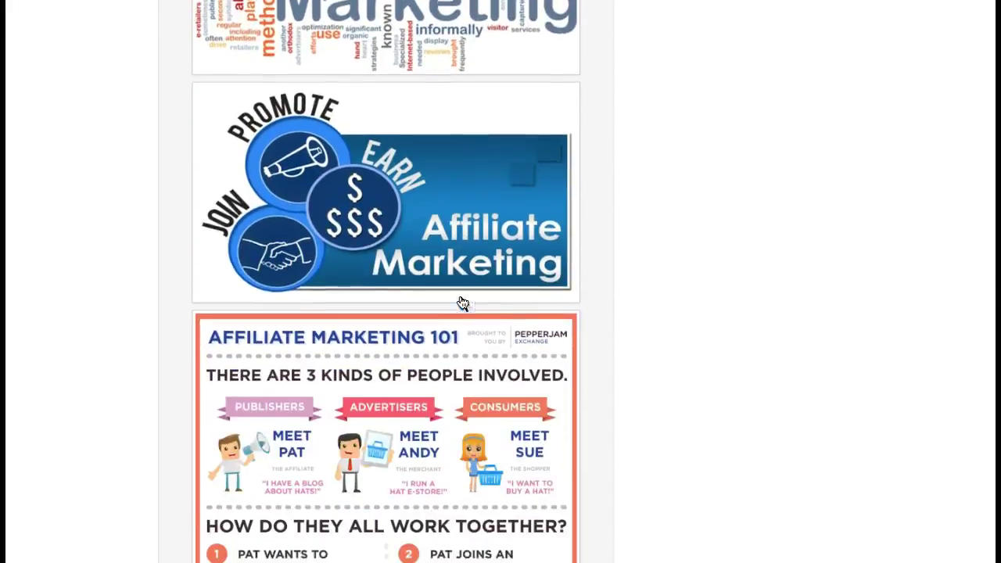
scroll(463, 303, "down", 6)
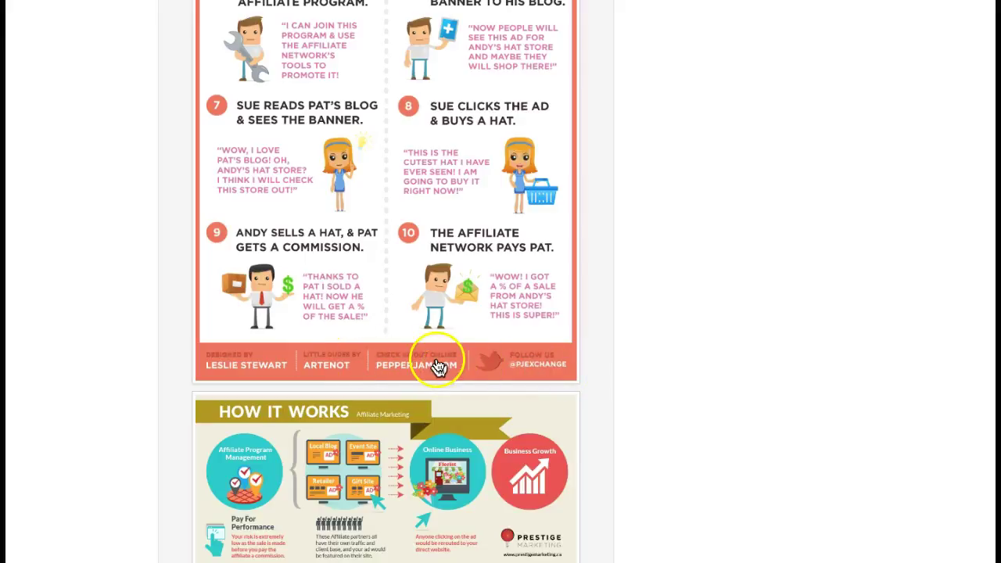
scroll(526, 381, "down", 4)
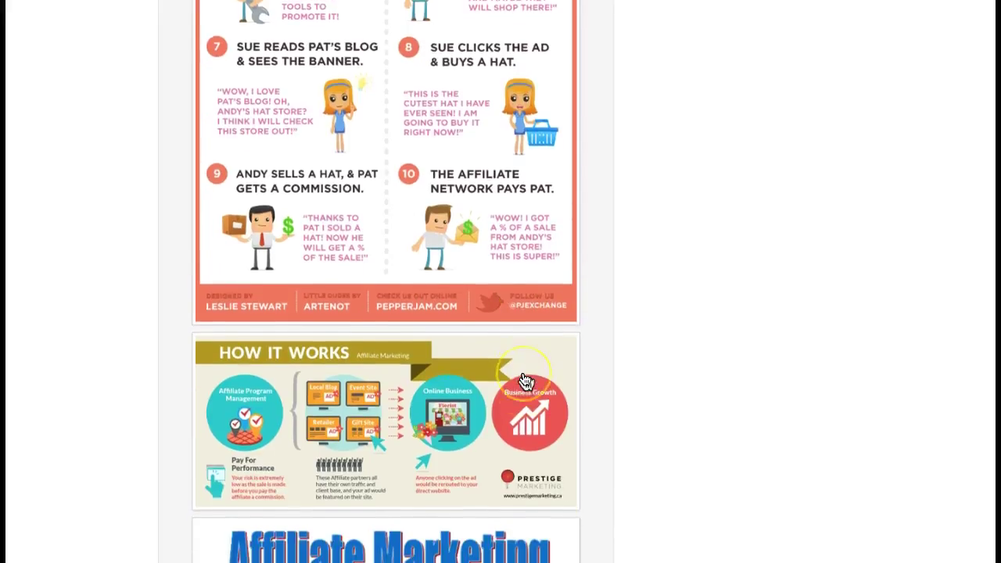
scroll(526, 381, "down", 7)
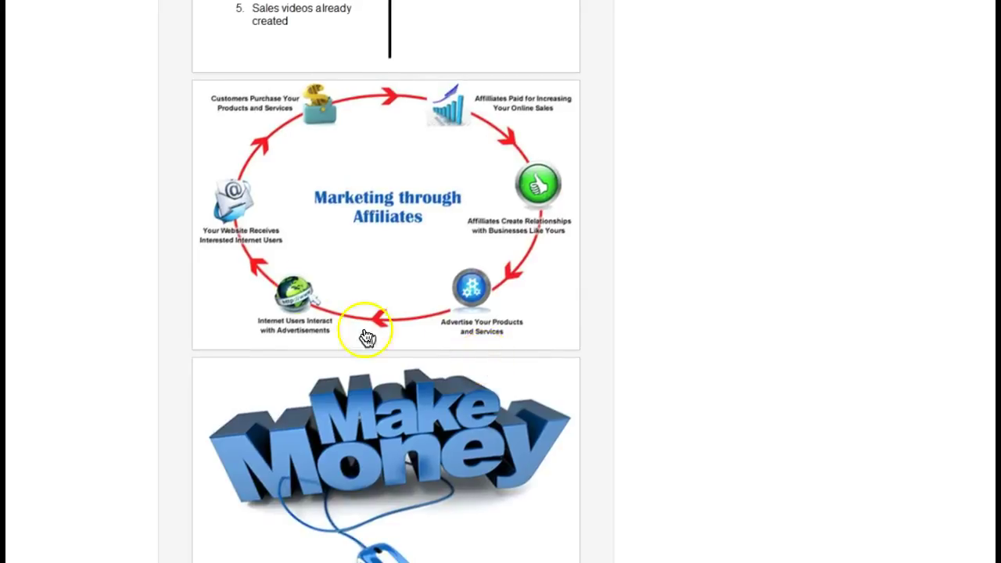
key("Delete")
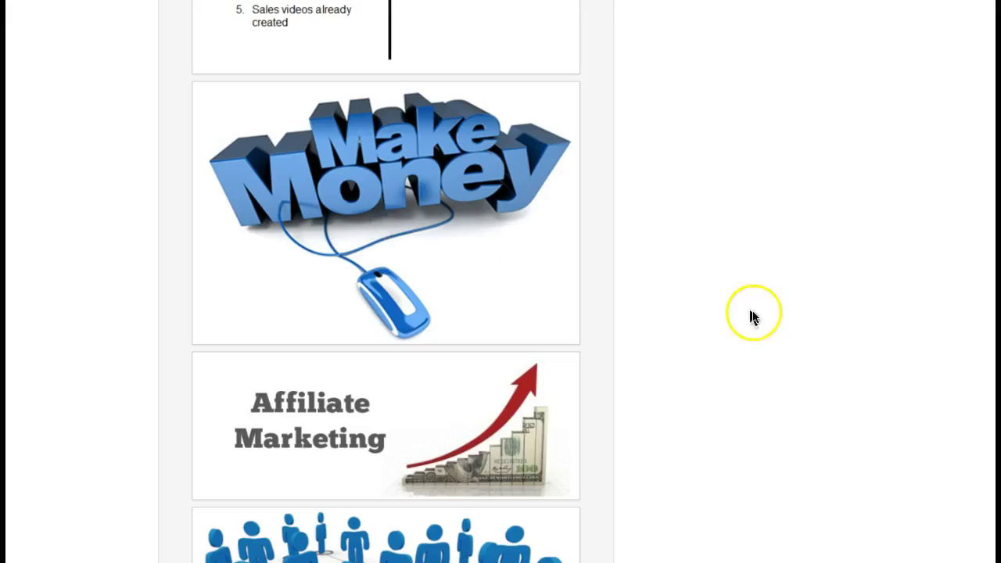
Look over the remaining image results, return to the search form, and optimize the computer's memory with the system cleaner utility.
scroll(751, 317, "down", 10)
scroll(469, 274, "up", 10)
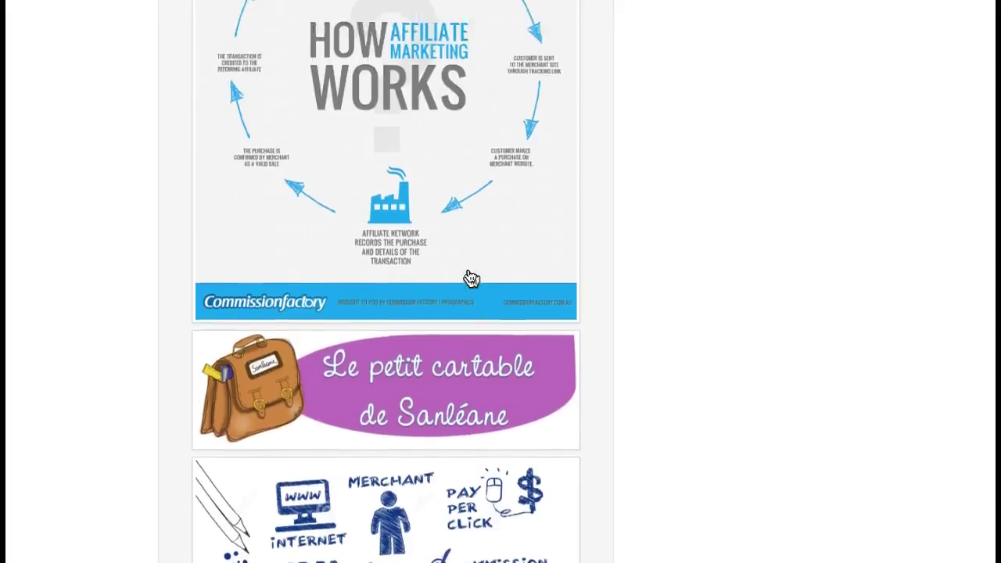
scroll(471, 279, "up", 10)
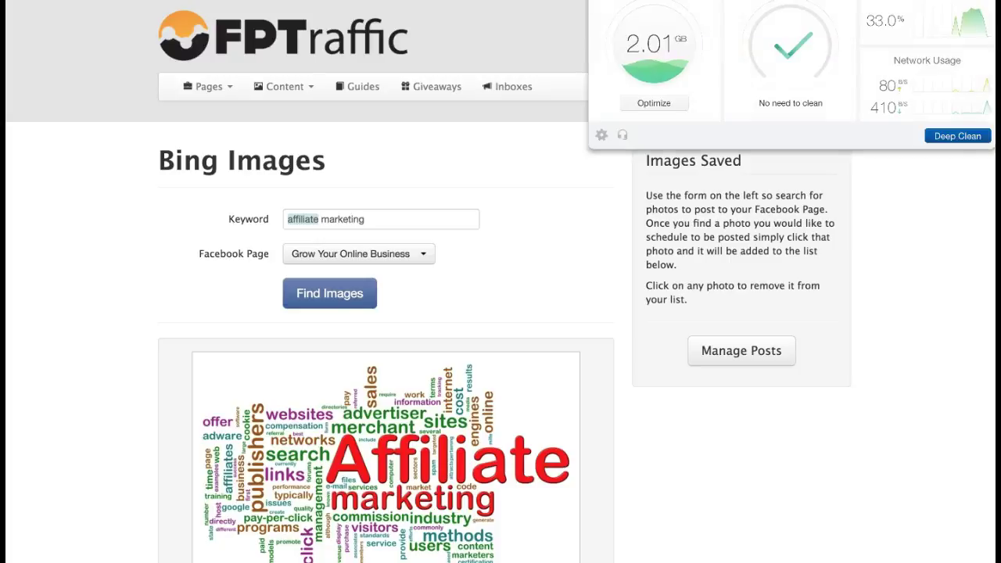
left_click(657, 103)
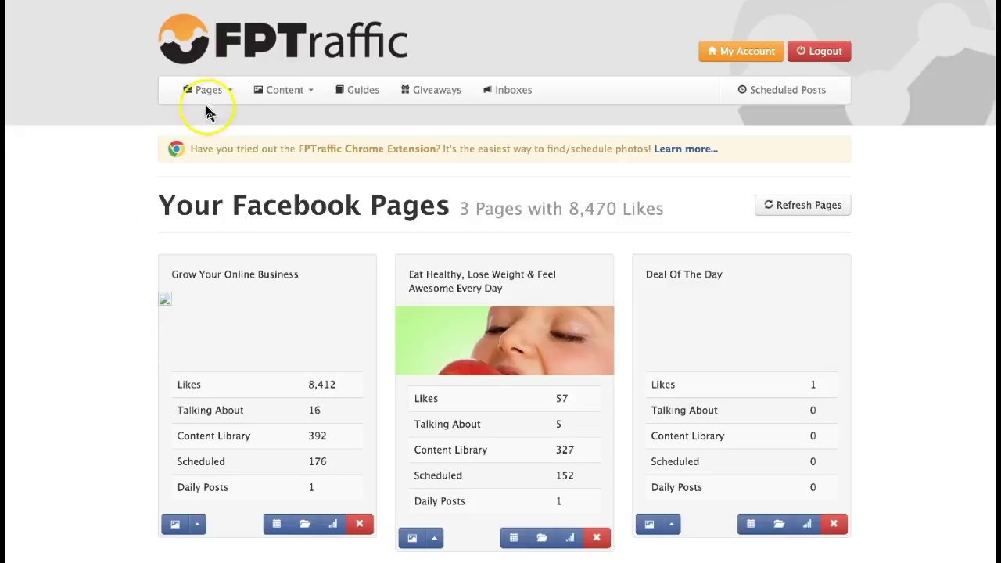
Open the Grow Your Online Business page's posts from the Facebook pages overview and look over its scheduled queue.
left_click(231, 94)
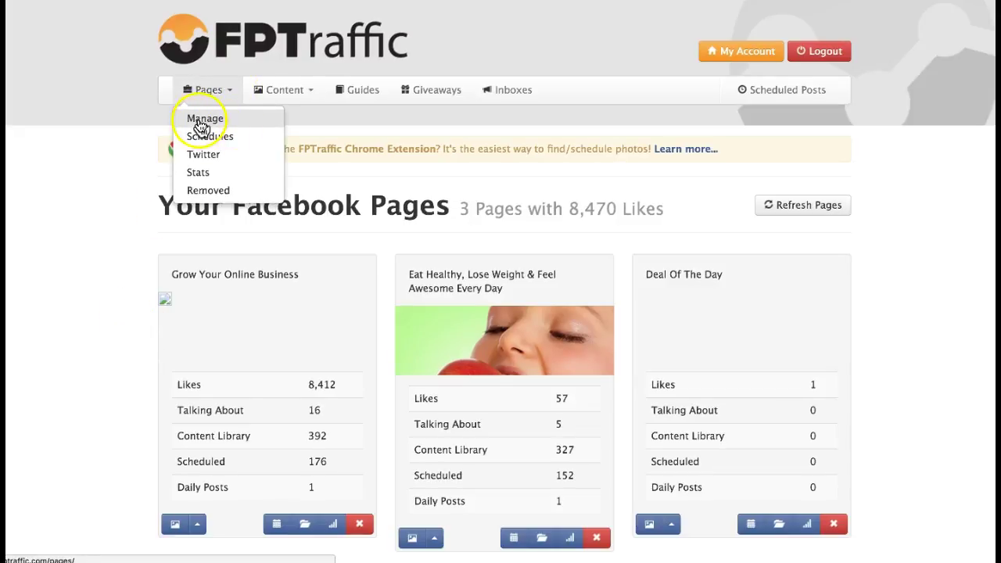
left_click(110, 357)
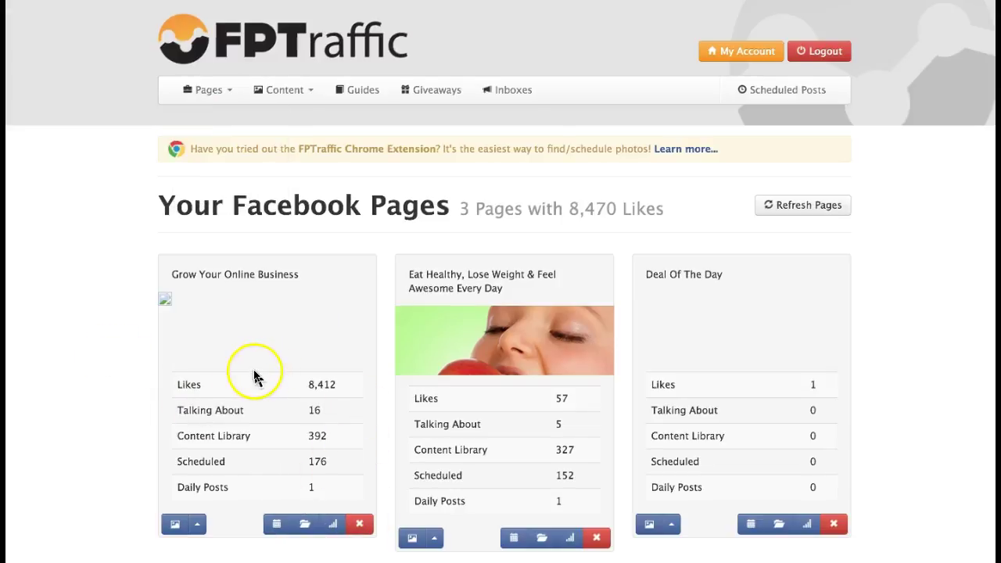
left_click(306, 535)
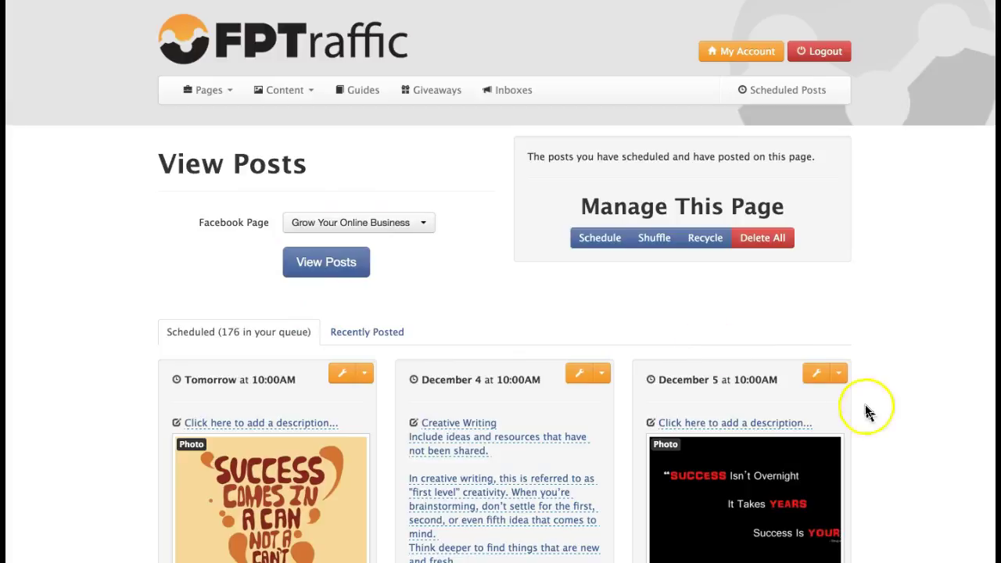
scroll(955, 421, "down", 3)
scroll(953, 422, "down", 5)
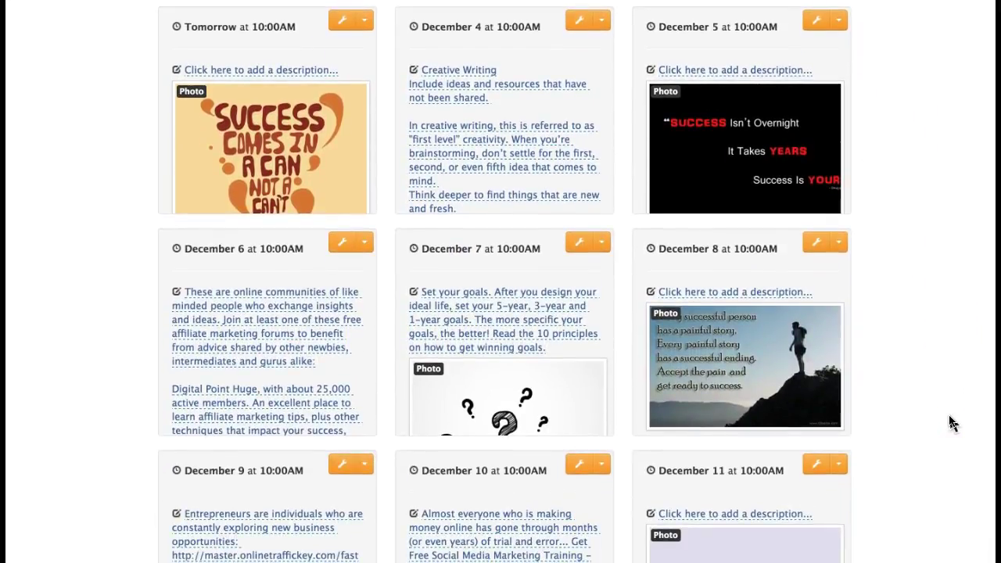
scroll(337, 173, "up", 2)
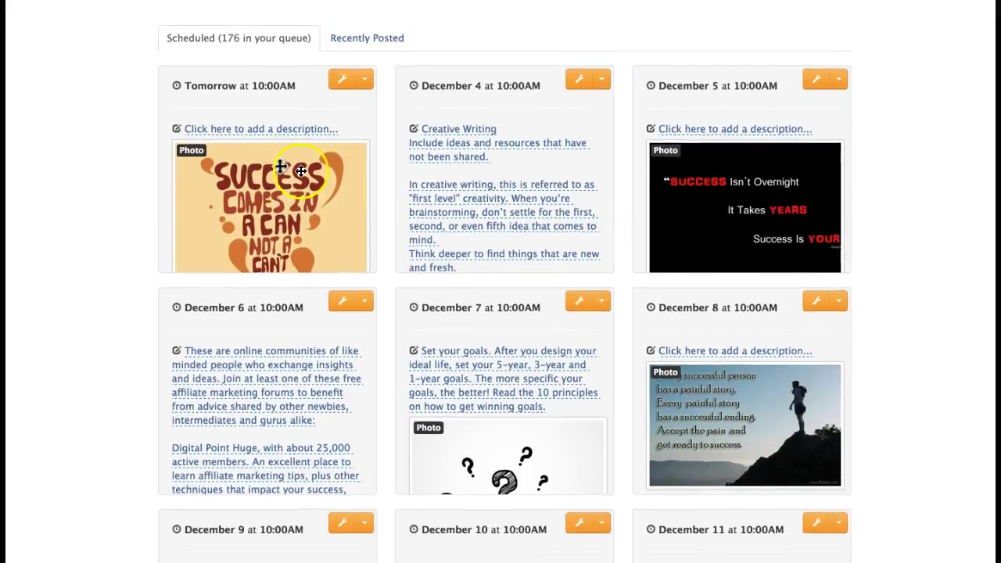
Look over the earliest scheduled posts from tomorrow through December 7, reading their full texts and viewing their photos.
scroll(431, 206, "up", 1)
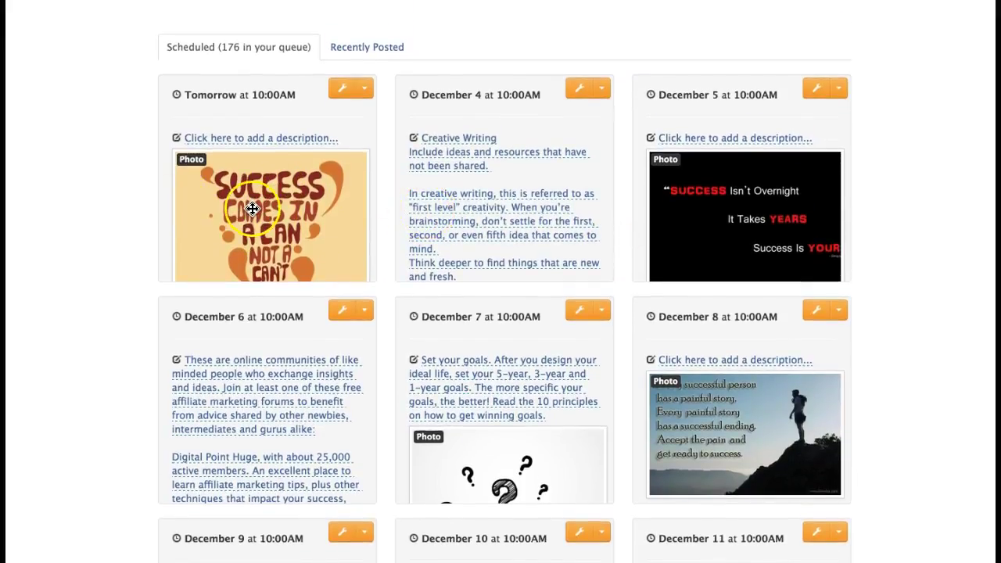
scroll(253, 209, "down", 4)
scroll(252, 205, "up", 3)
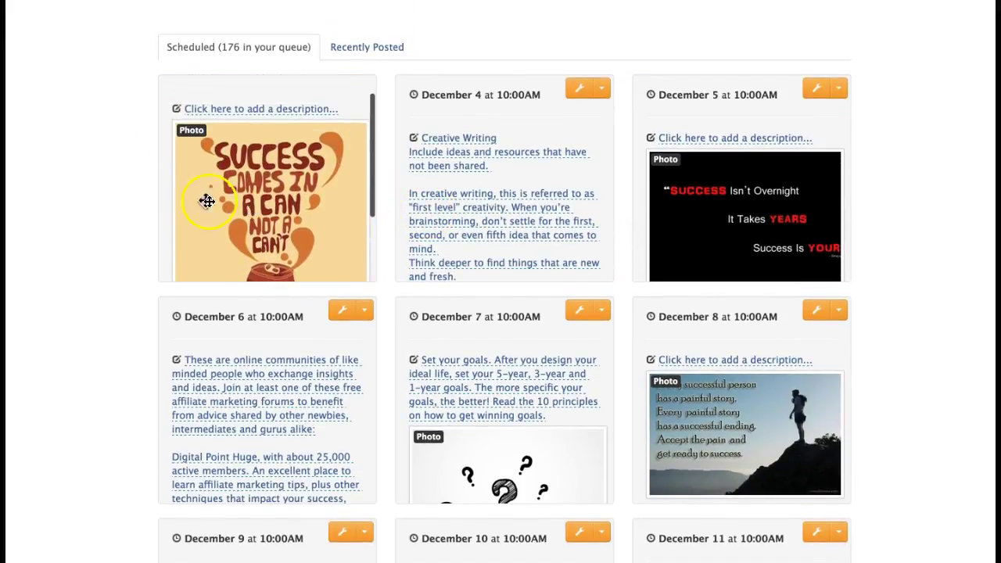
scroll(492, 216, "down", 5)
scroll(502, 176, "up", 5)
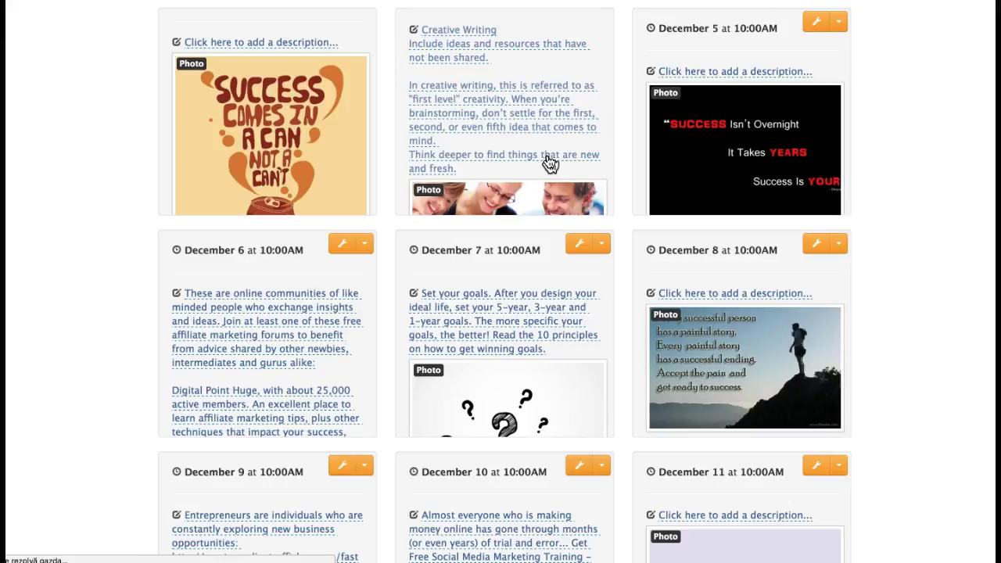
scroll(713, 165, "down", 4)
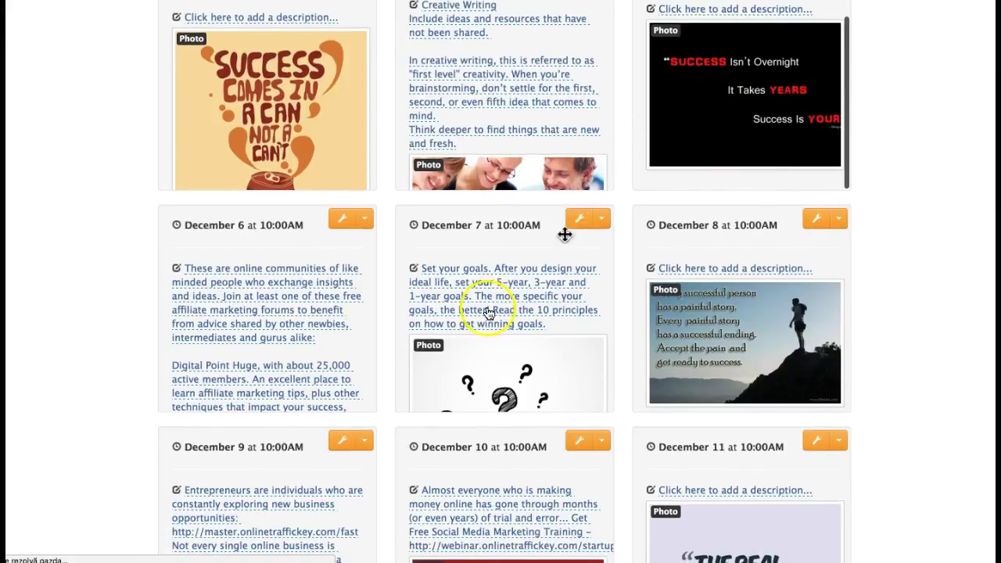
scroll(298, 329, "down", 5)
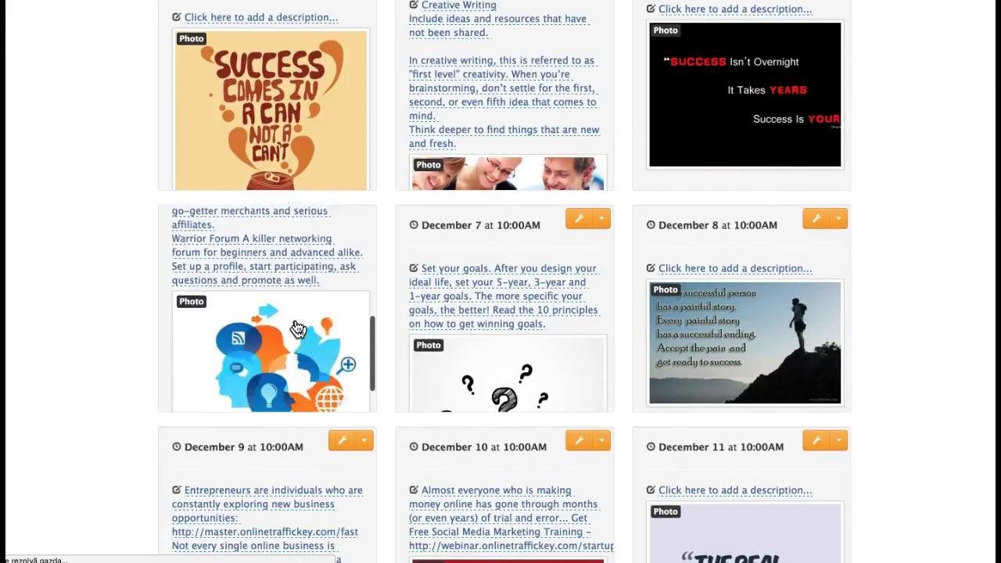
scroll(297, 329, "down", 4)
scroll(310, 287, "up", 5)
scroll(311, 287, "up", 5)
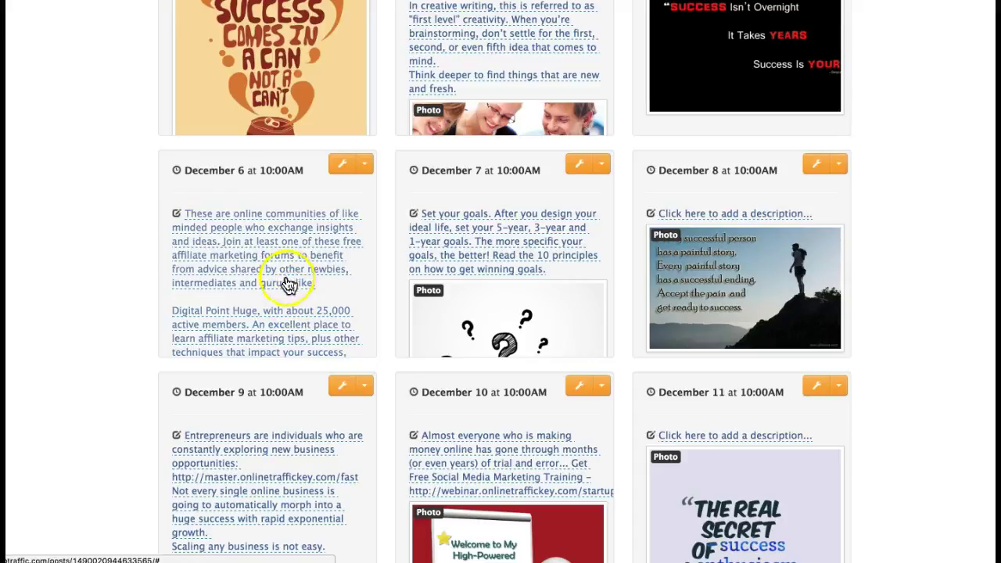
scroll(286, 279, "down", 5)
scroll(500, 260, "down", 3)
scroll(500, 261, "down", 3)
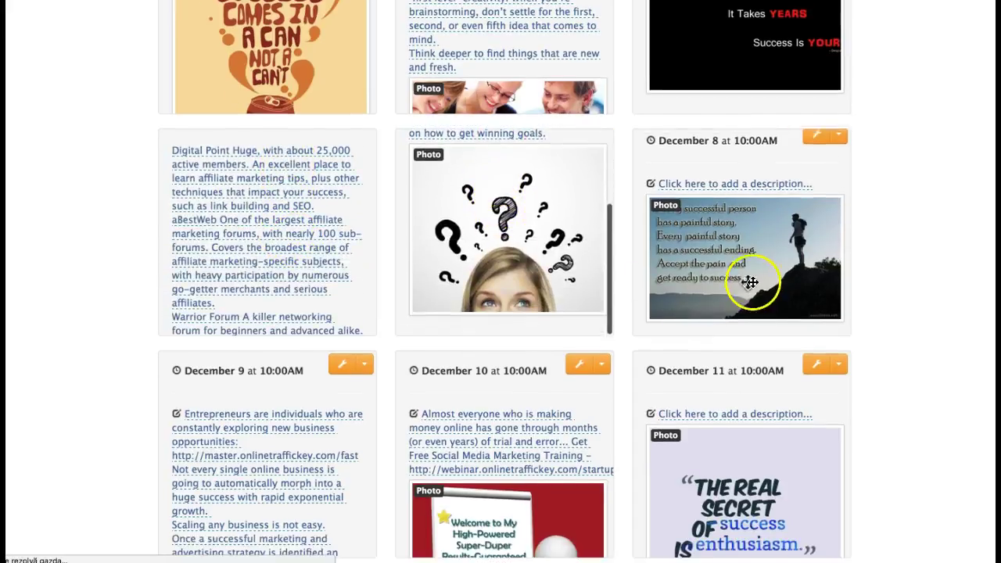
Review the scheduled posts from December 8 through the end of December, including the full contents of the longer ones.
scroll(744, 279, "down", 8)
scroll(873, 314, "down", 2)
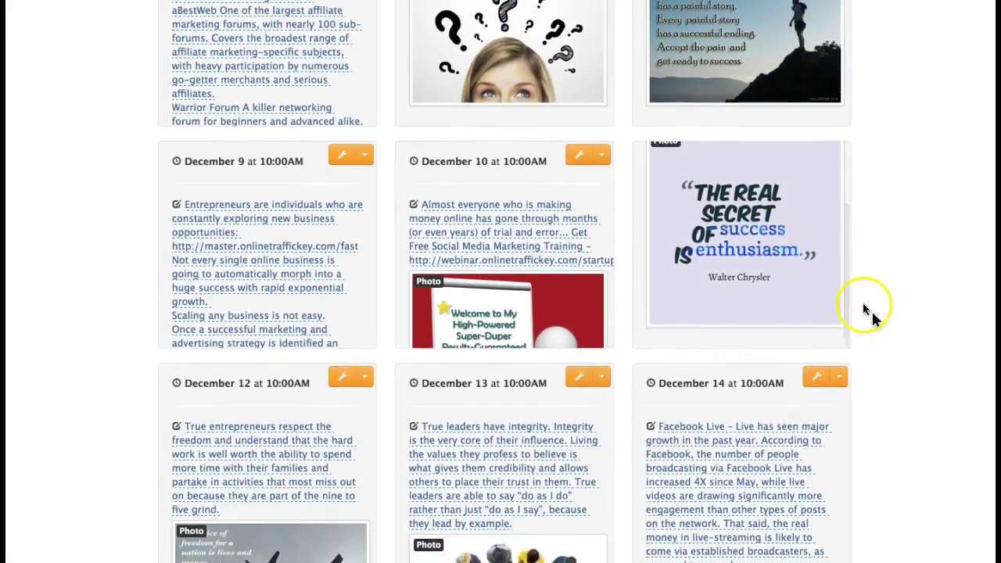
scroll(473, 328, "down", 2)
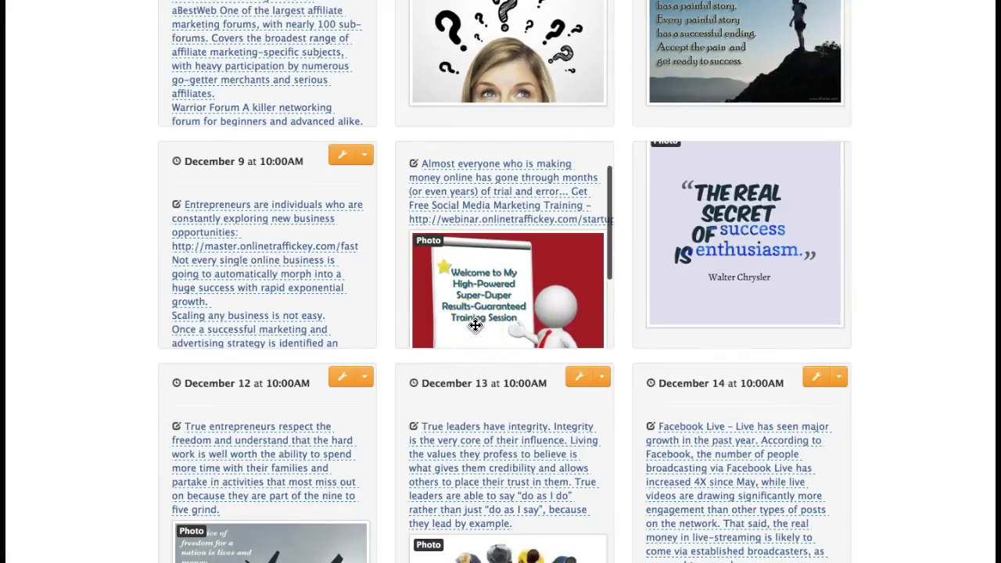
scroll(475, 325, "down", 3)
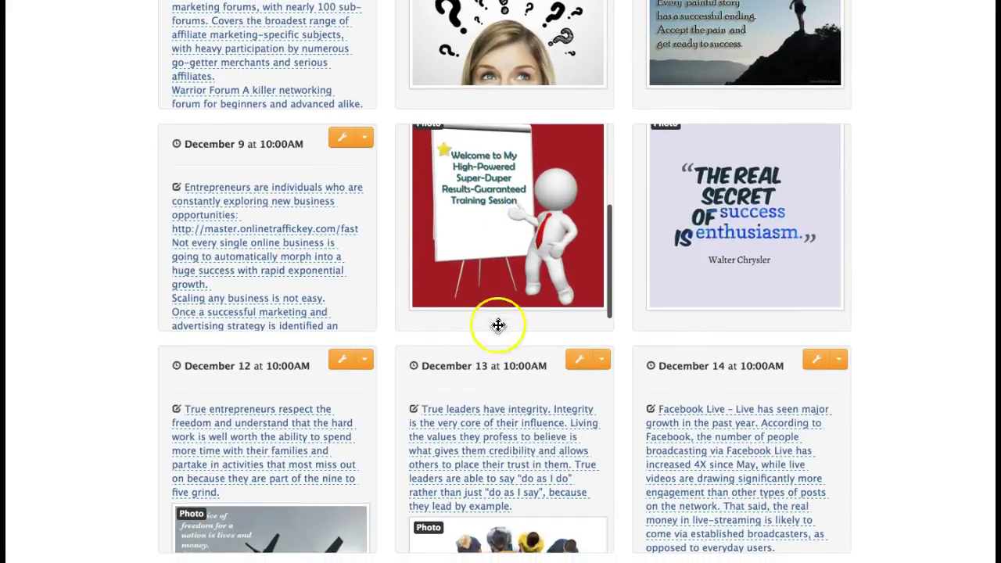
scroll(315, 324, "down", 3)
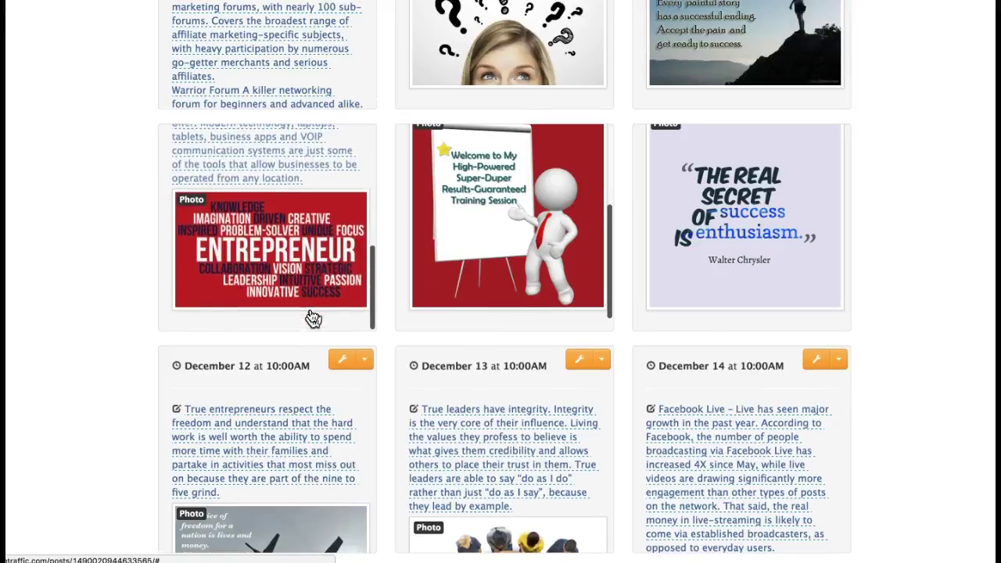
scroll(339, 223, "down", 2)
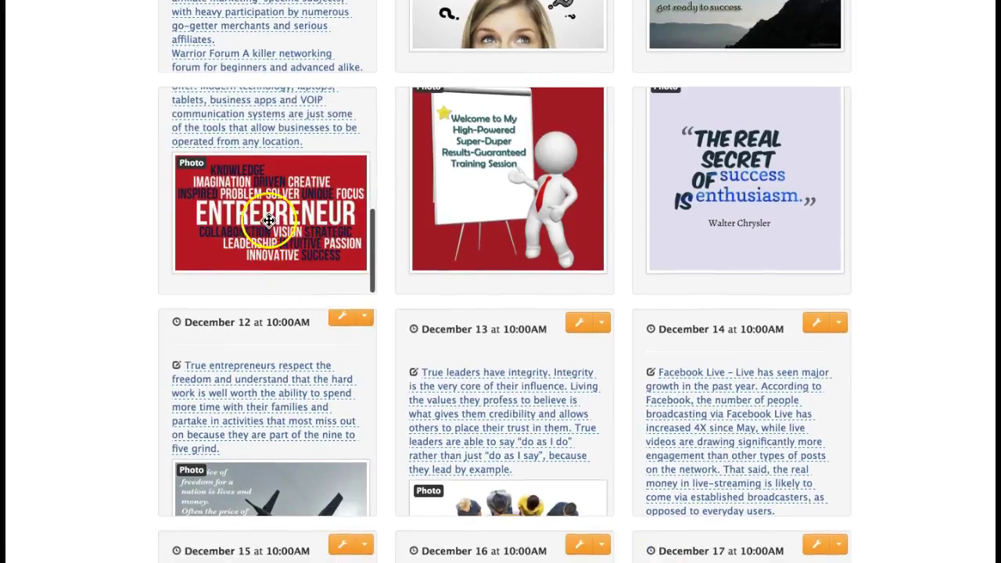
scroll(765, 268, "down", 10)
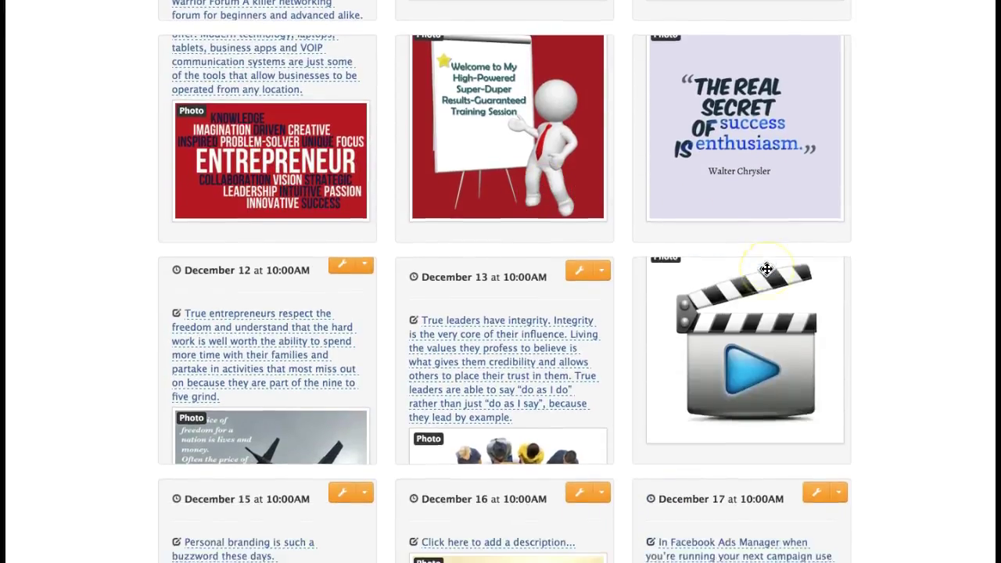
scroll(732, 271, "down", 15)
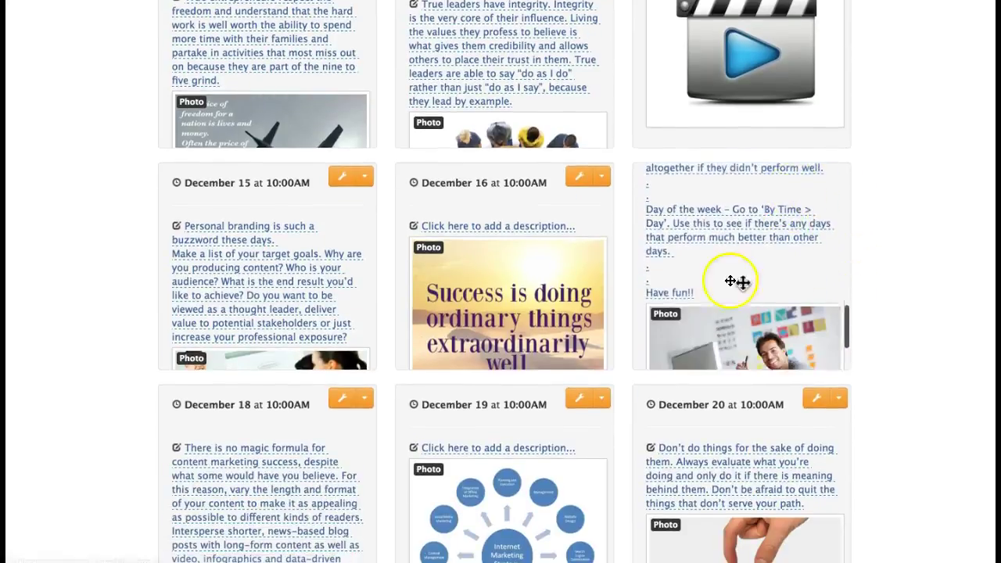
scroll(678, 275, "down", 20)
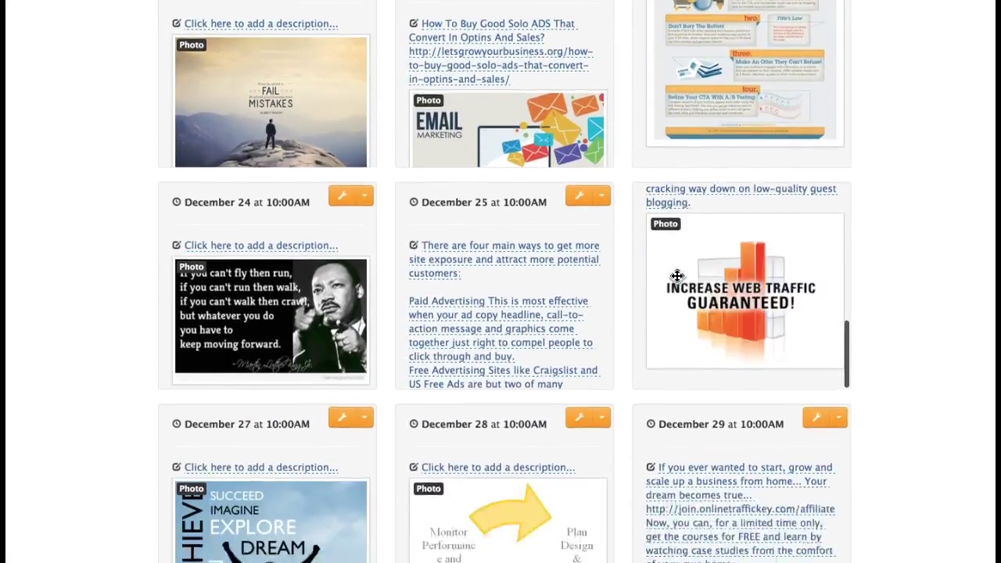
Skim further through the scheduled queue, from the February and March posts to the webinar images and early May posts.
scroll(678, 276, "down", 20)
scroll(855, 325, "down", 8)
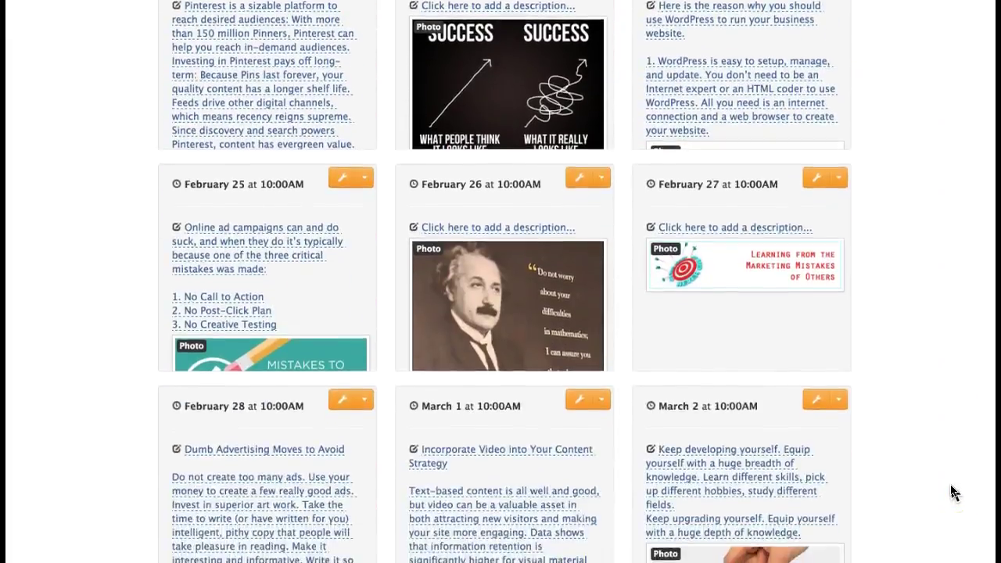
scroll(953, 492, "down", 8)
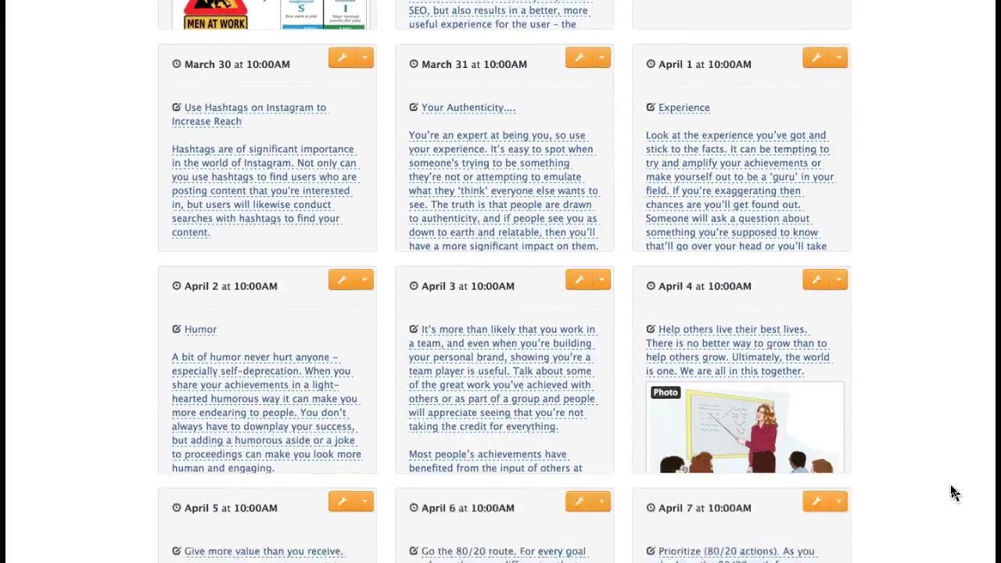
scroll(953, 492, "down", 15)
scroll(953, 492, "down", 13)
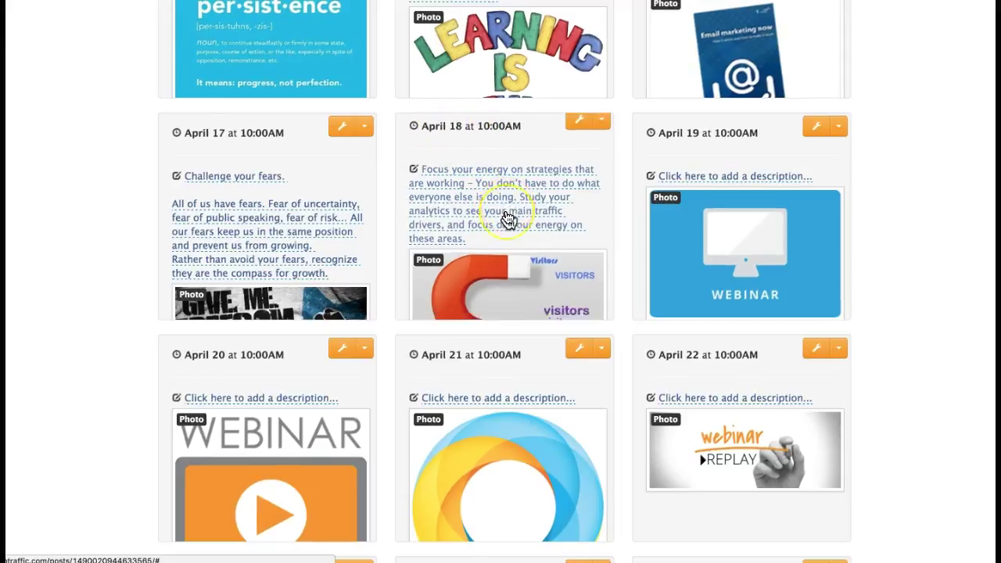
scroll(508, 219, "down", 2)
scroll(507, 212, "down", 1)
left_click_drag(678, 212, 734, 193)
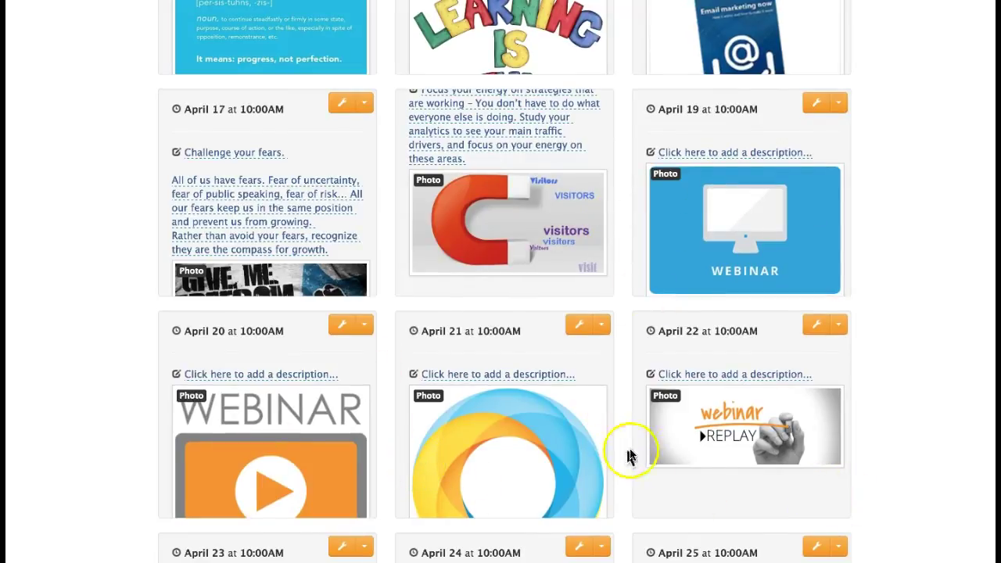
scroll(912, 465, "down", 10)
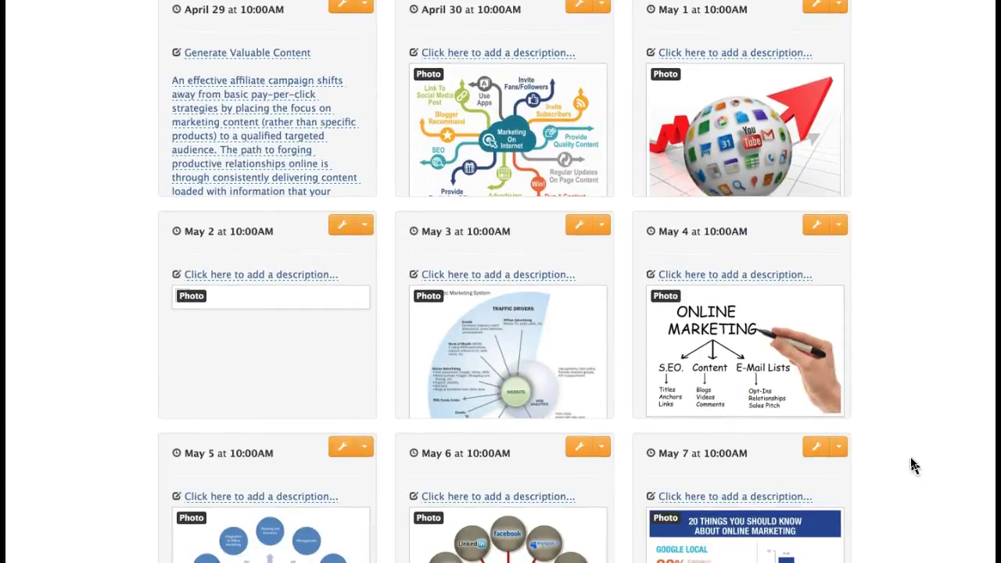
Read the April 29 "Generate Valuable Content" post and move it between the April 26 and April 27 posts.
scroll(912, 464, "up", 5)
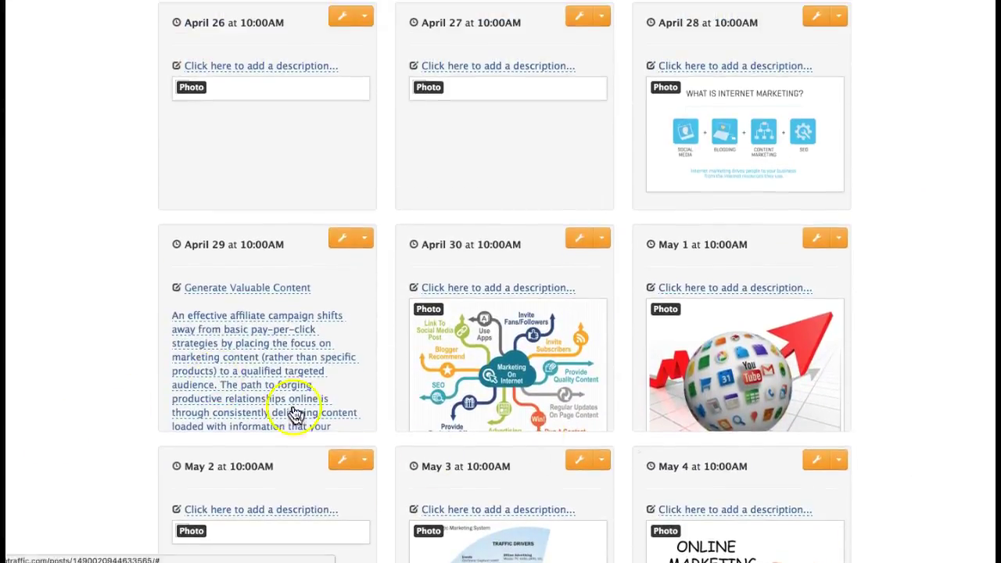
scroll(916, 308, "up", 4)
scroll(915, 311, "down", 4)
scroll(286, 367, "down", 3)
scroll(287, 368, "down", 6)
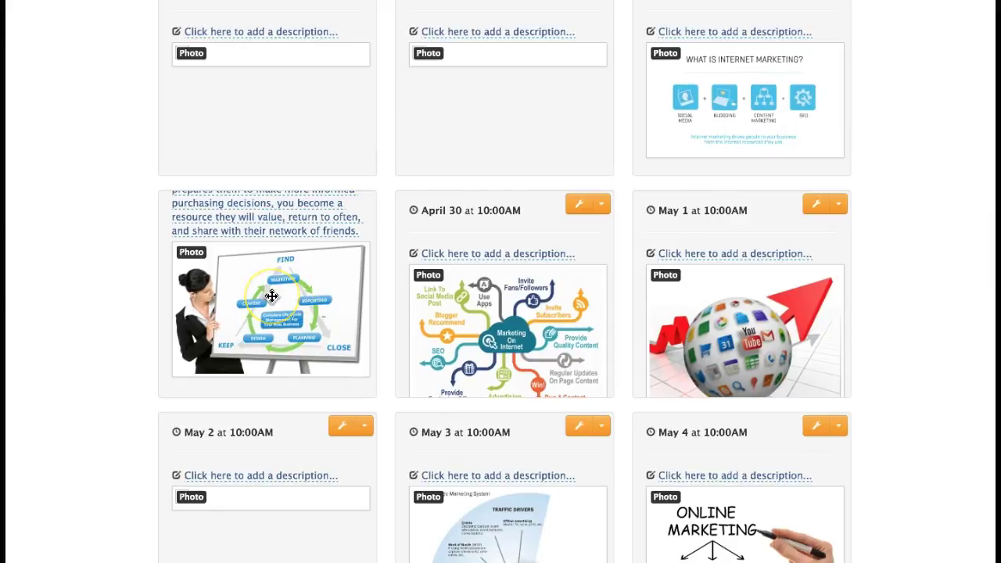
left_click_drag(262, 297, 472, 99)
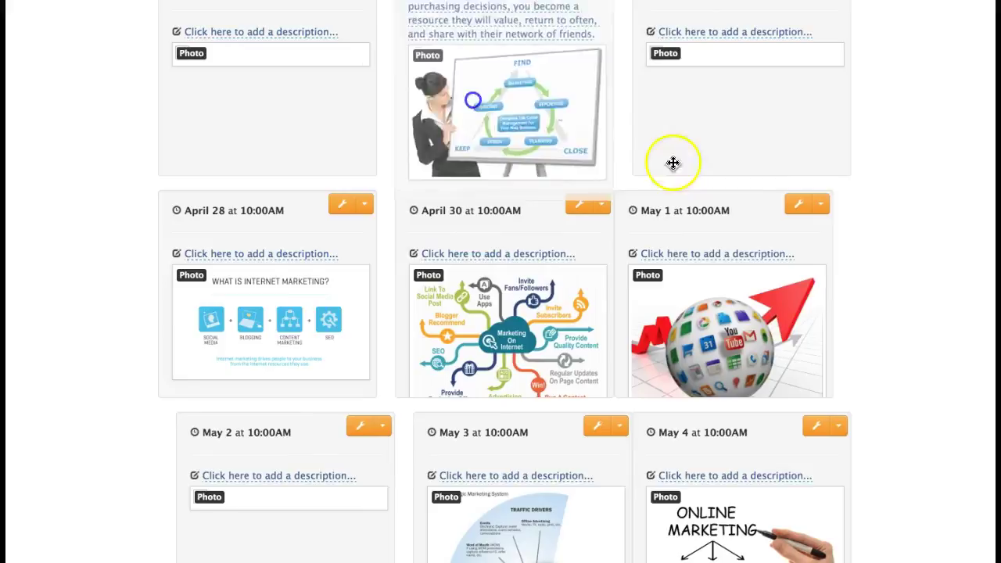
Move the "Generate Valuable Content" post further up the queue, past the April 20 post, to directly after the visitors magnet post.
scroll(907, 168, "up", 5)
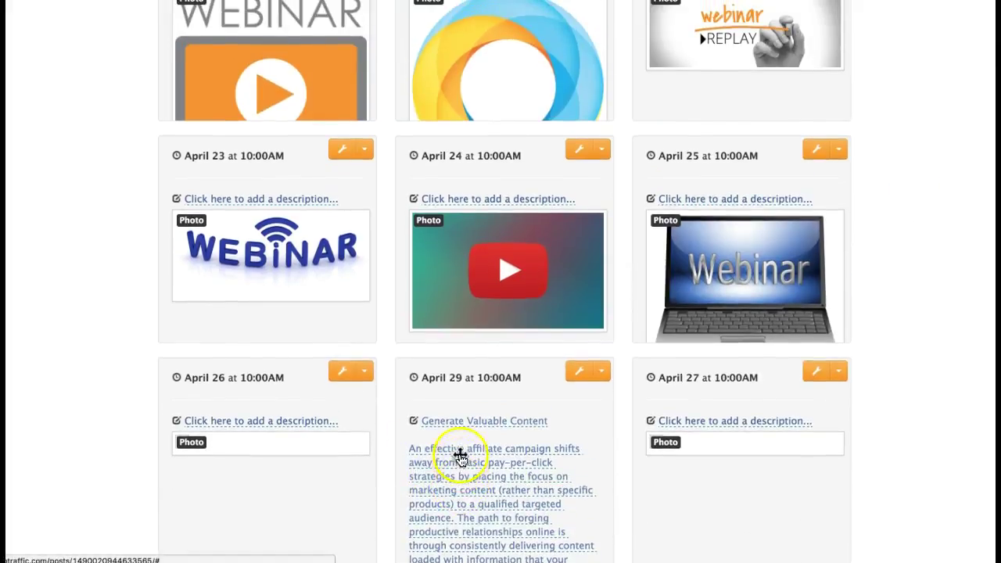
left_click_drag(461, 458, 485, 85)
scroll(977, 217, "up", 5)
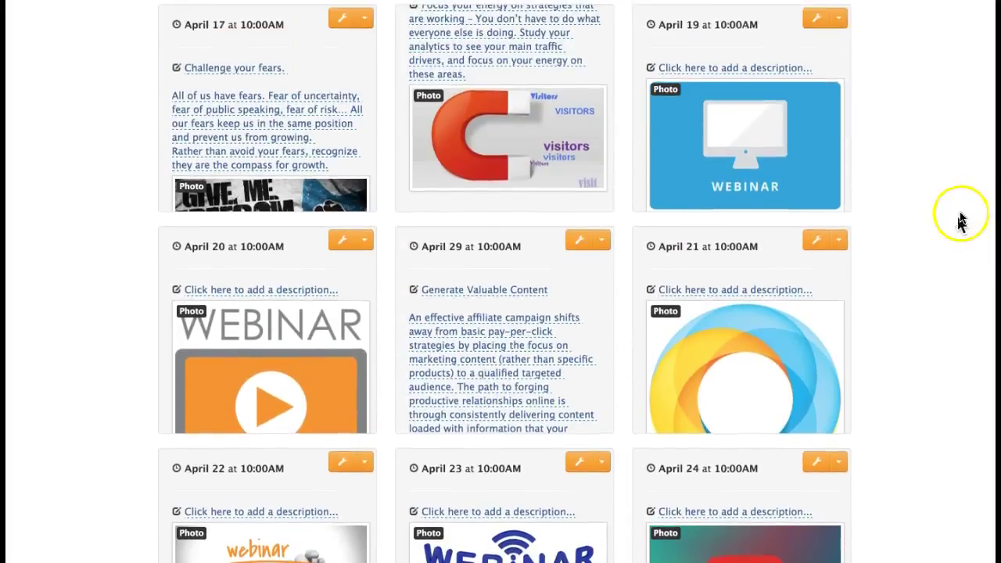
left_click_drag(509, 402, 724, 152)
scroll(916, 178, "down", 2)
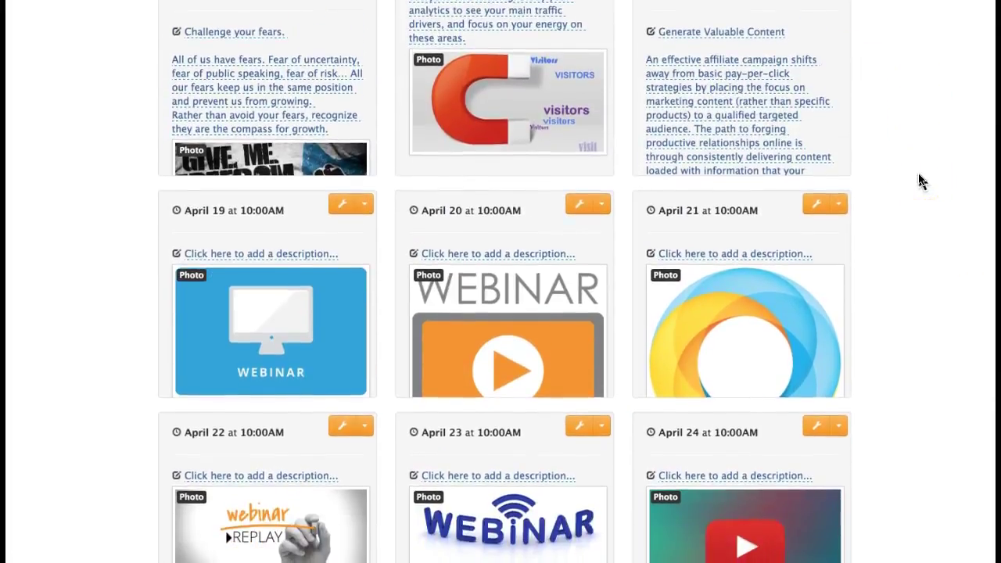
Move the "boost web traffic" photo post up the queue to between the March 24 and March 25 posts.
scroll(919, 179, "down", 6)
scroll(919, 178, "up", 9)
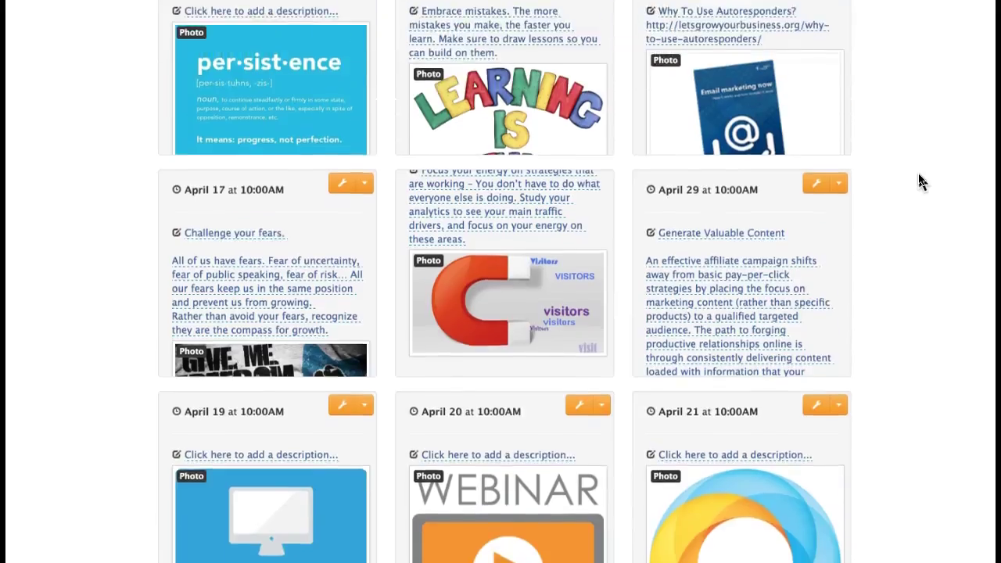
scroll(919, 179, "up", 4)
left_click(887, 246)
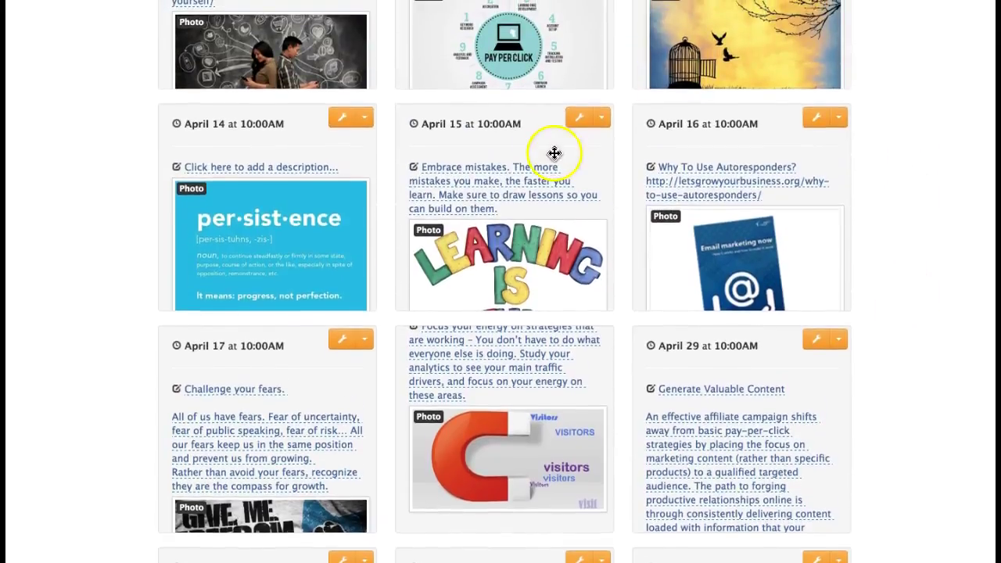
scroll(555, 154, "up", 10)
left_click(945, 241)
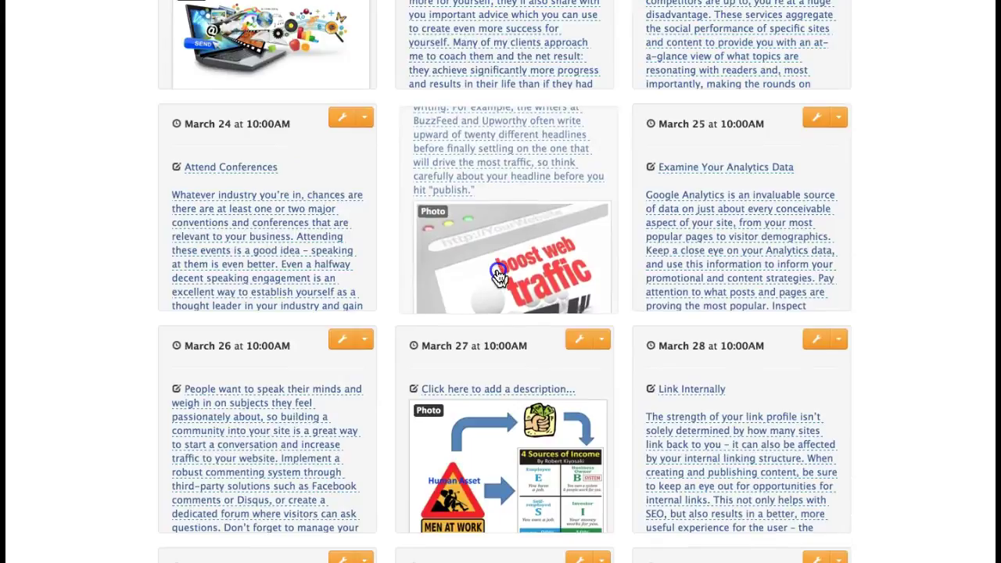
Add the description "Affiliate marketing flow..." to the May 26 "Marketing through Affiliates" photo post at the end of the queue.
scroll(516, 253, "down", 15)
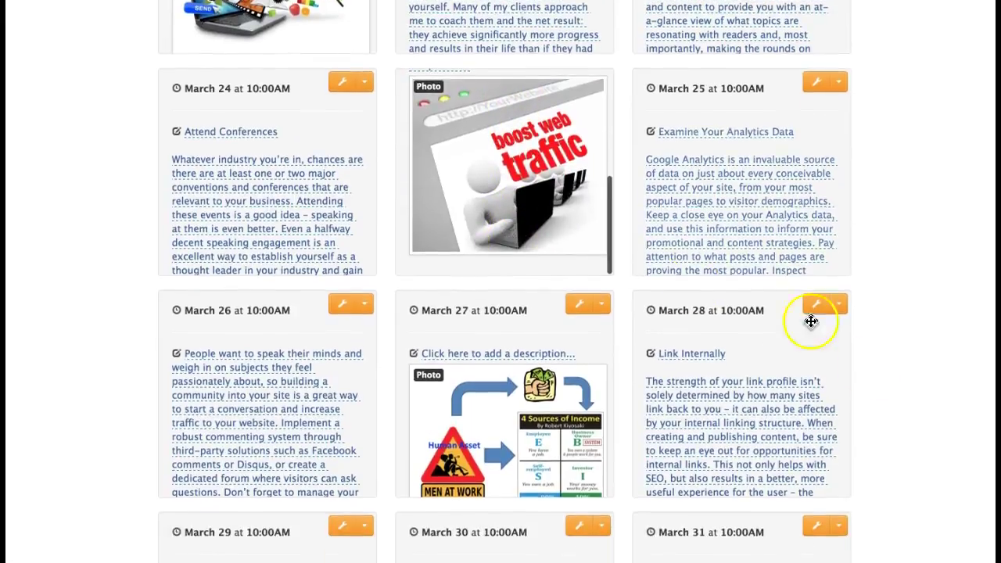
scroll(961, 501, "down", 20)
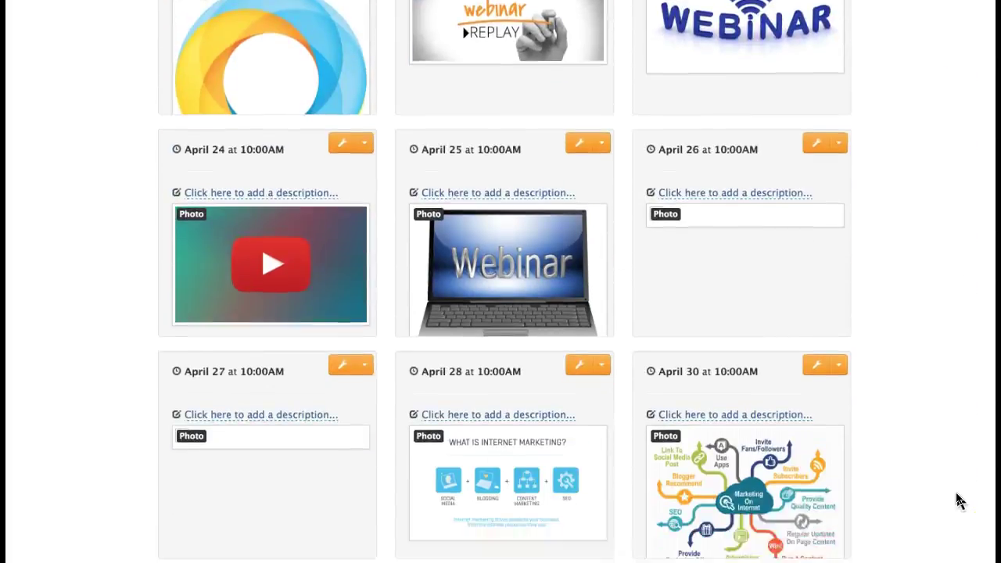
scroll(960, 501, "down", 20)
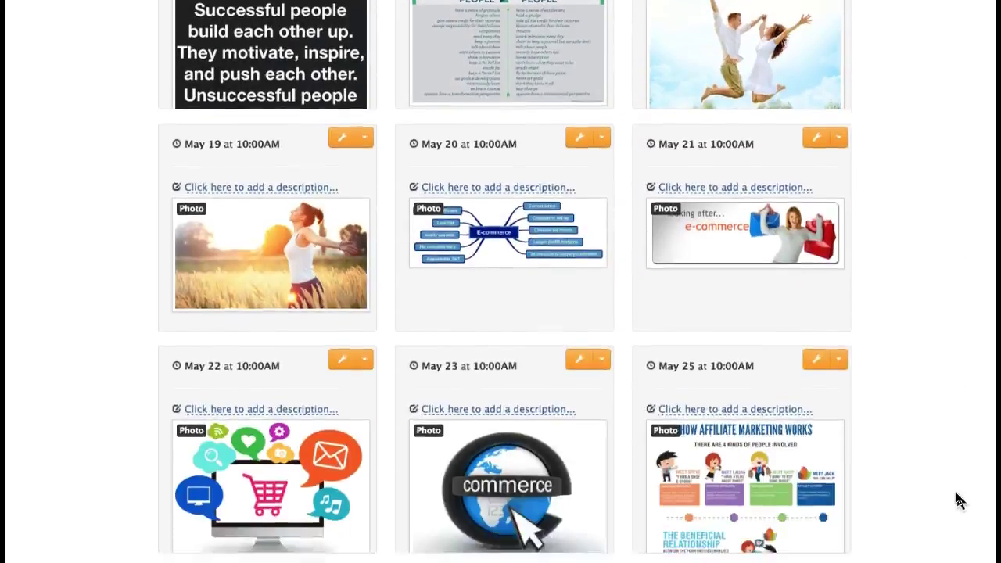
scroll(404, 444, "down", 1)
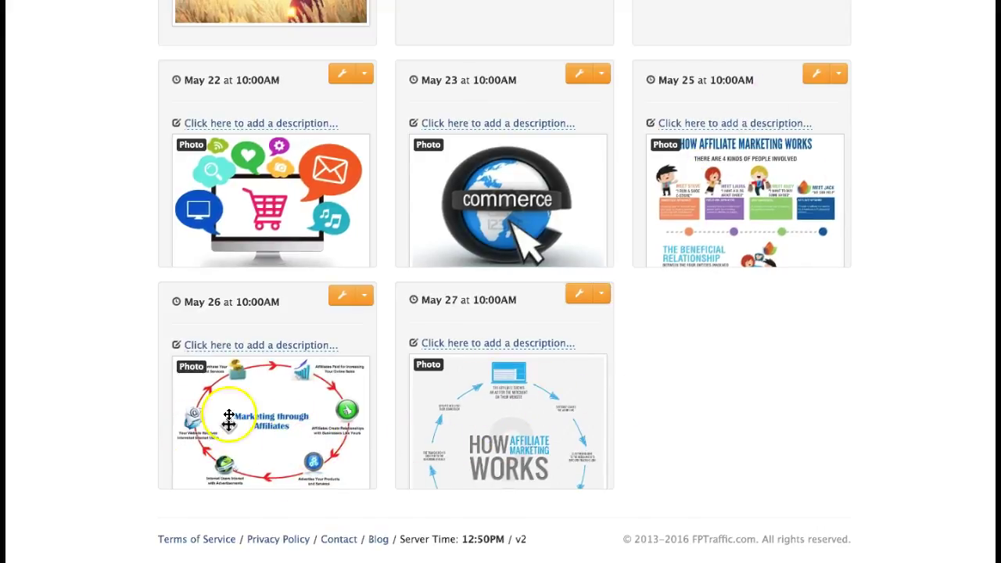
left_click(212, 351)
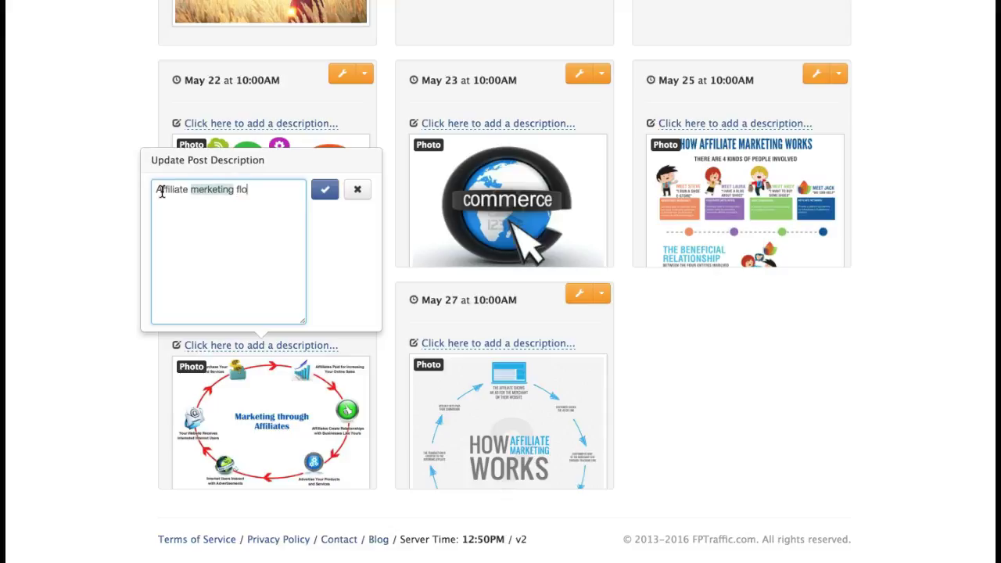
left_click(199, 189)
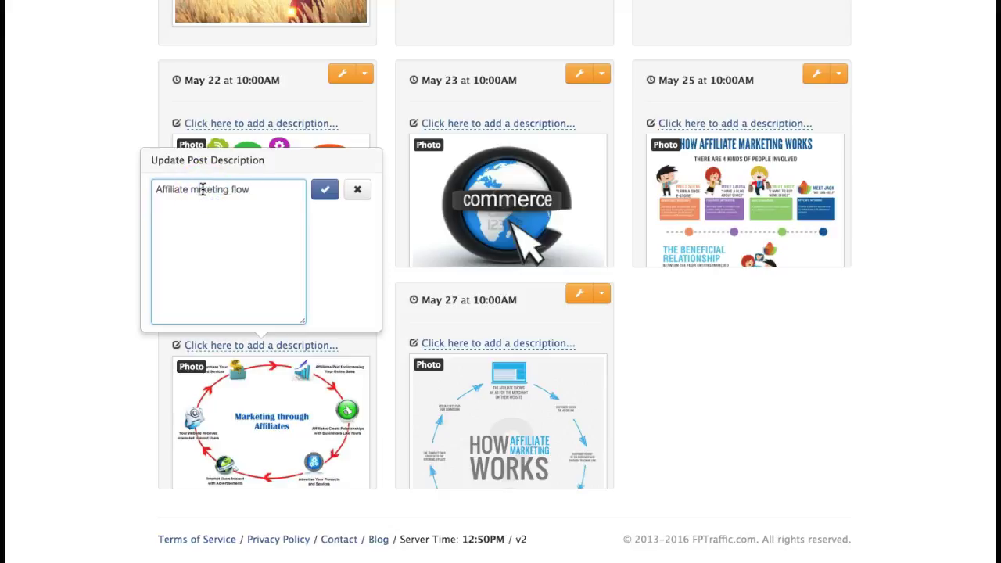
left_click(261, 189)
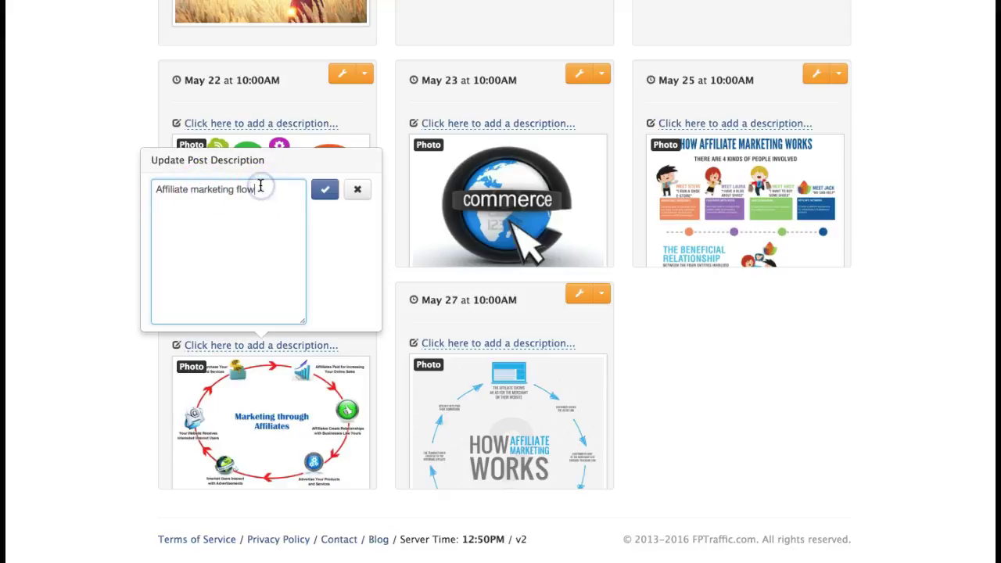
left_click(326, 195)
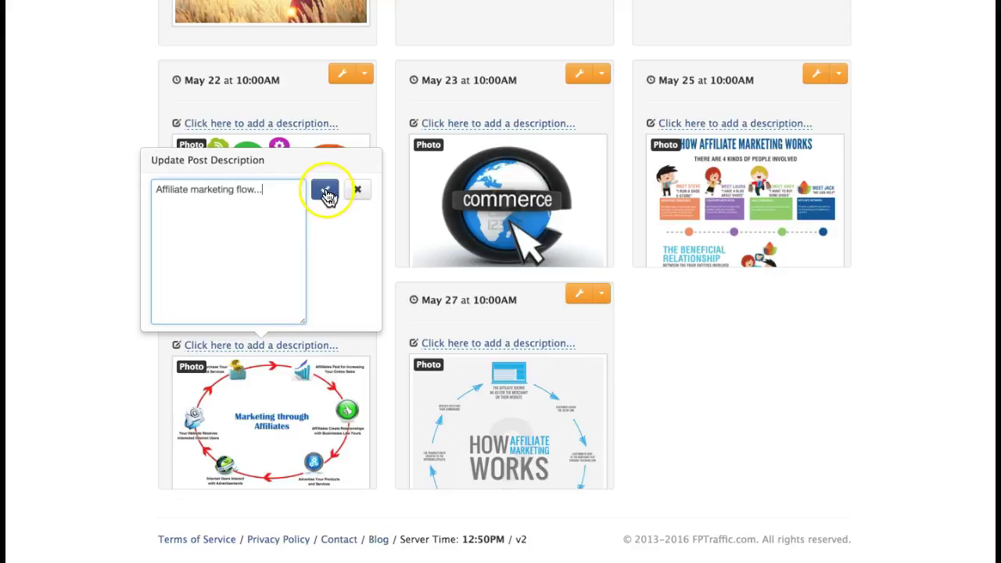
left_click(325, 194)
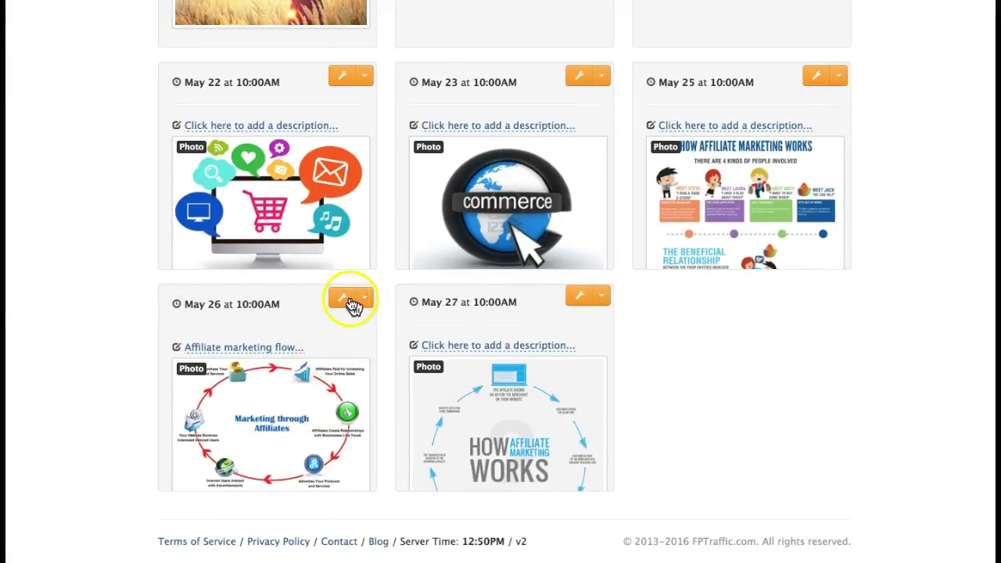
Review the actions available for the May 26 post, from Edit Post and Create Meme to Post Now and Delete.
left_click(344, 303)
left_click(342, 301)
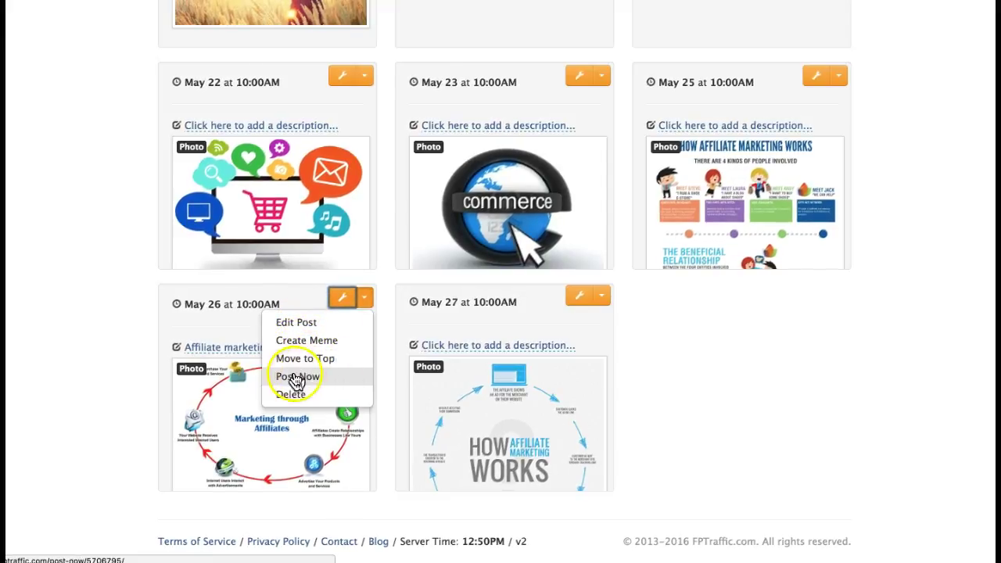
left_click(364, 298)
left_click(364, 298)
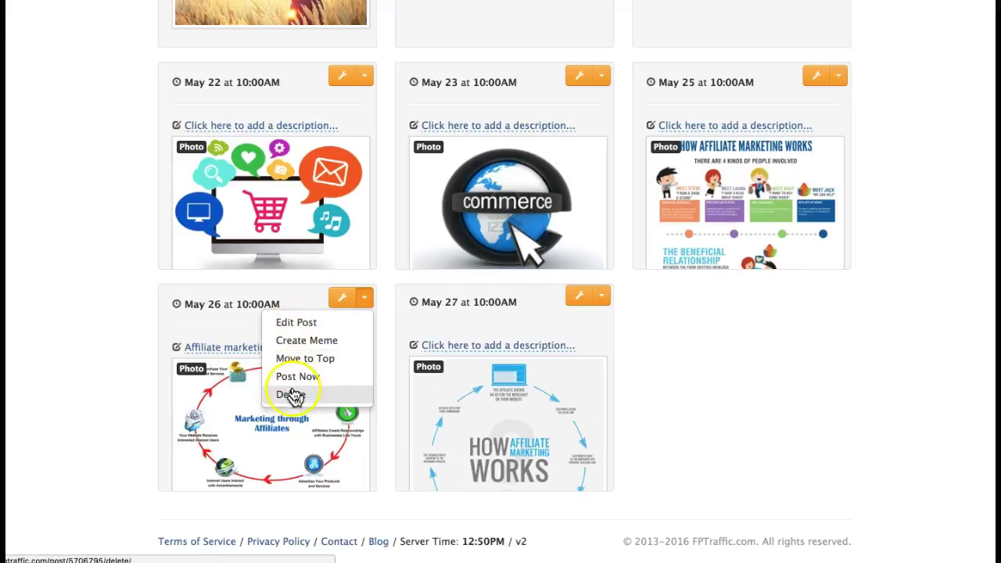
left_click(655, 363)
Move the "Affiliate marketing flow..." post up the queue to between the May 19 and May 20 posts.
left_click_drag(304, 400, 481, 117)
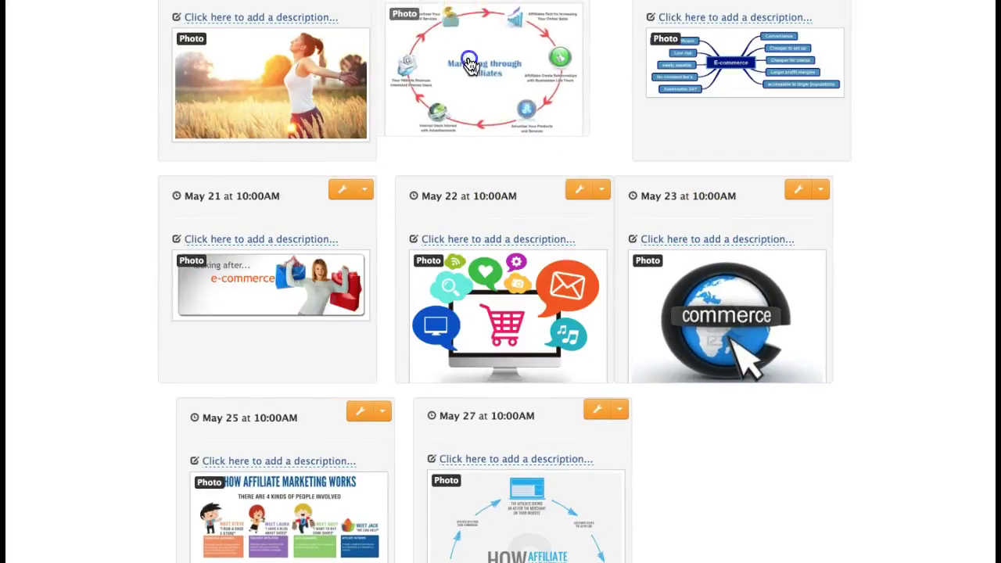
scroll(659, 438, "down", 2)
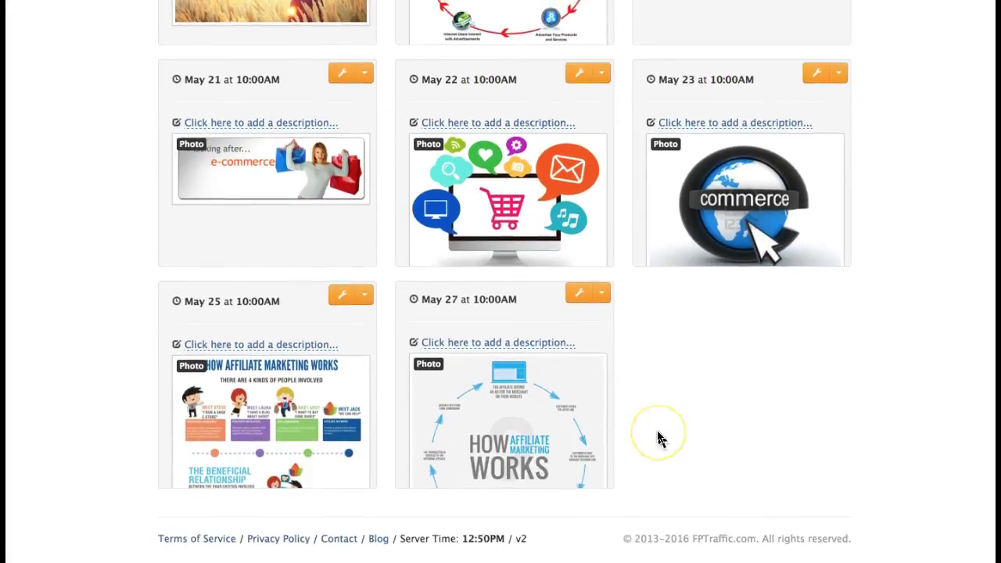
scroll(659, 438, "up", 10)
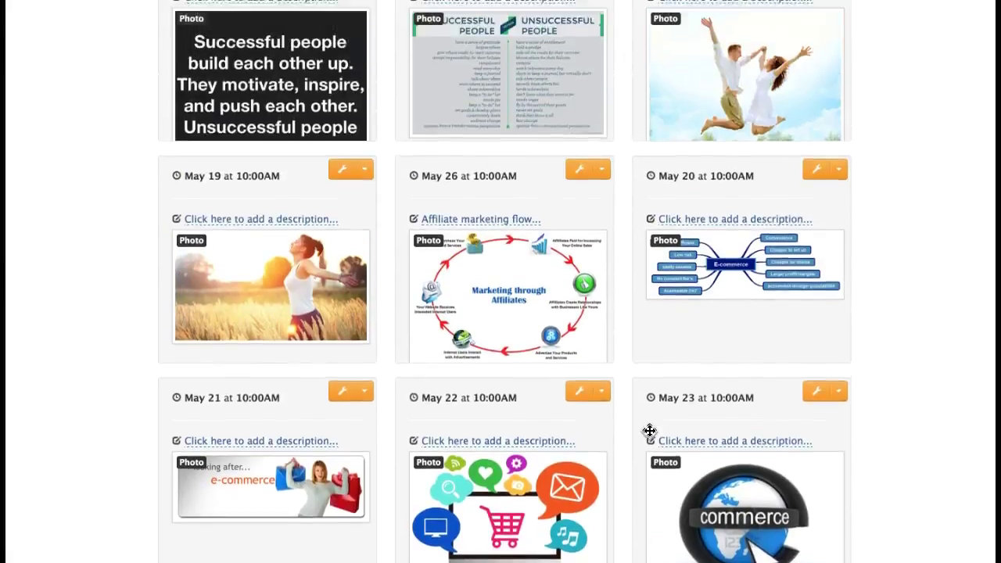
Look over the May 10 to May 18 photo posts and view the full May 12 successful people infographic.
scroll(622, 410, "up", 7)
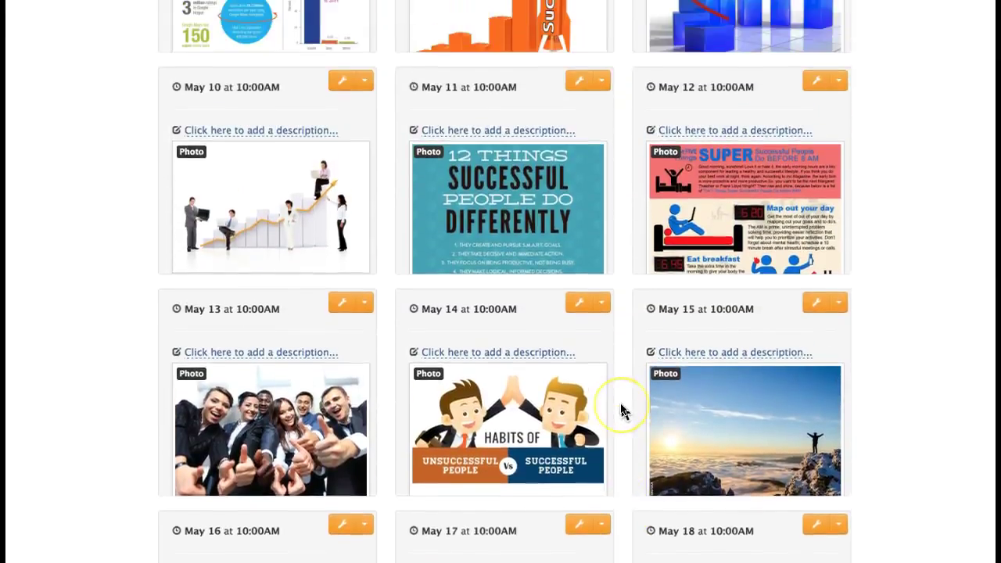
scroll(622, 410, "down", 7)
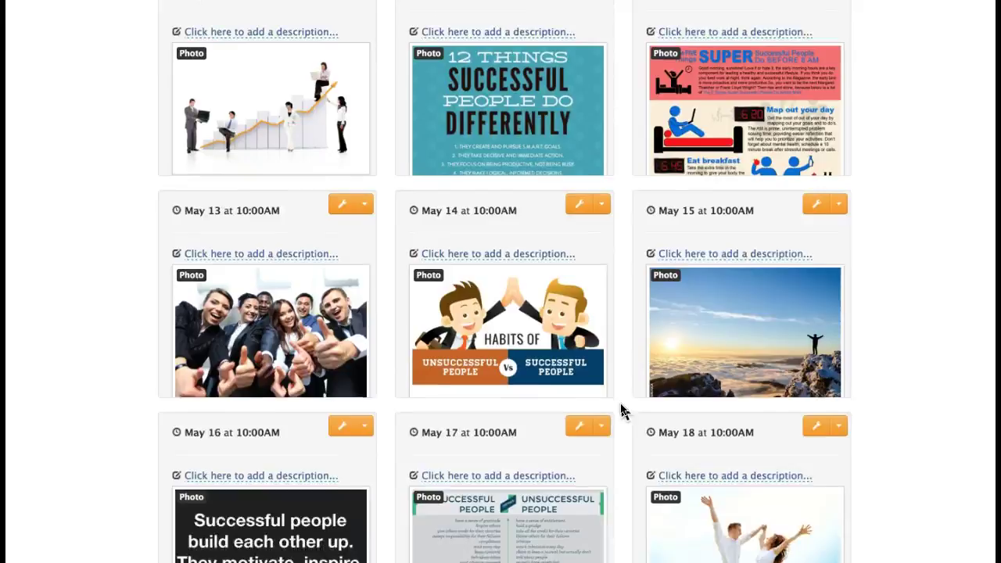
scroll(624, 410, "up", 2)
scroll(766, 218, "down", 3)
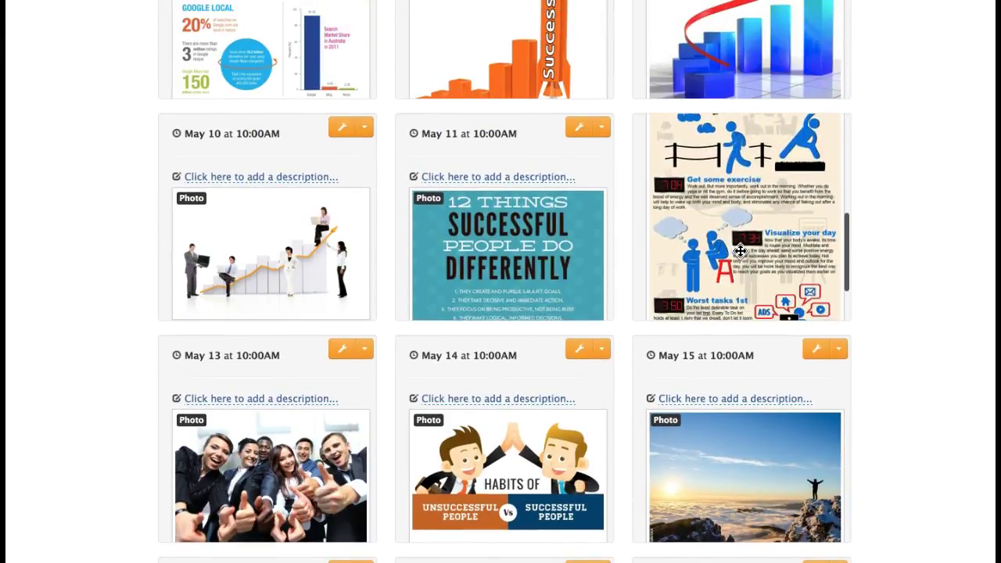
scroll(761, 252, "down", 3)
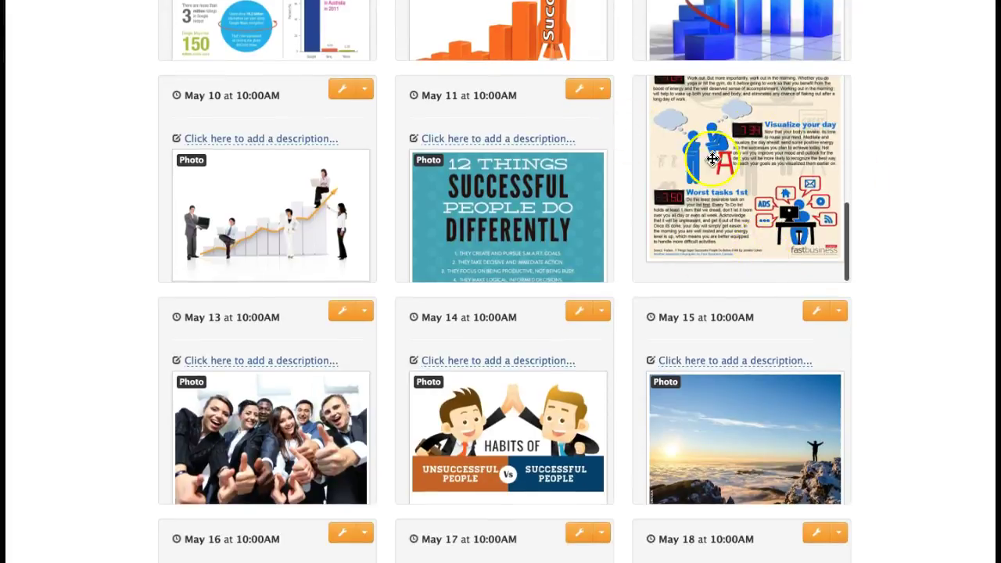
scroll(743, 219, "up", 5)
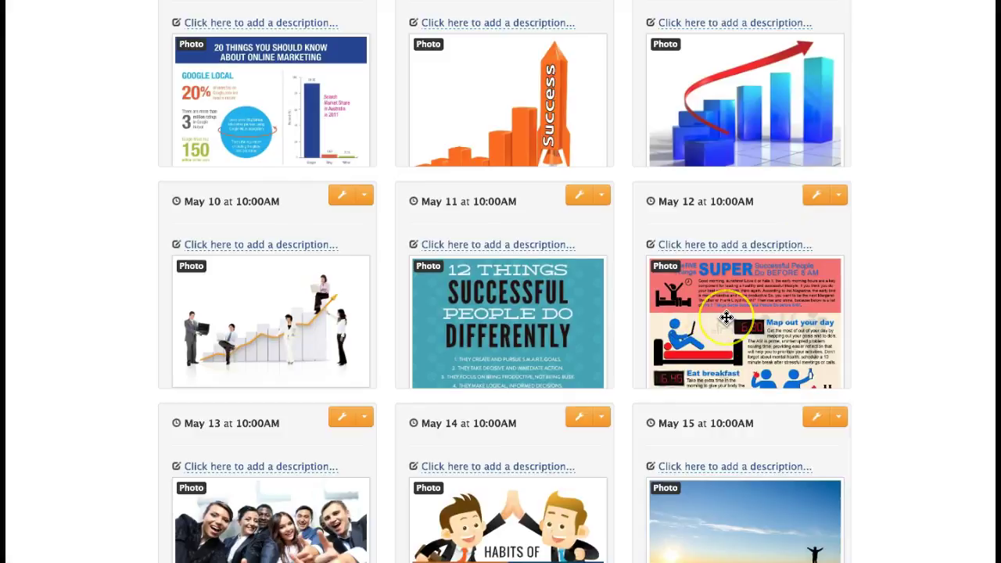
Review the mid-April posts and read the description of the April 17 "Challenge your fears" post.
scroll(727, 317, "up", 20)
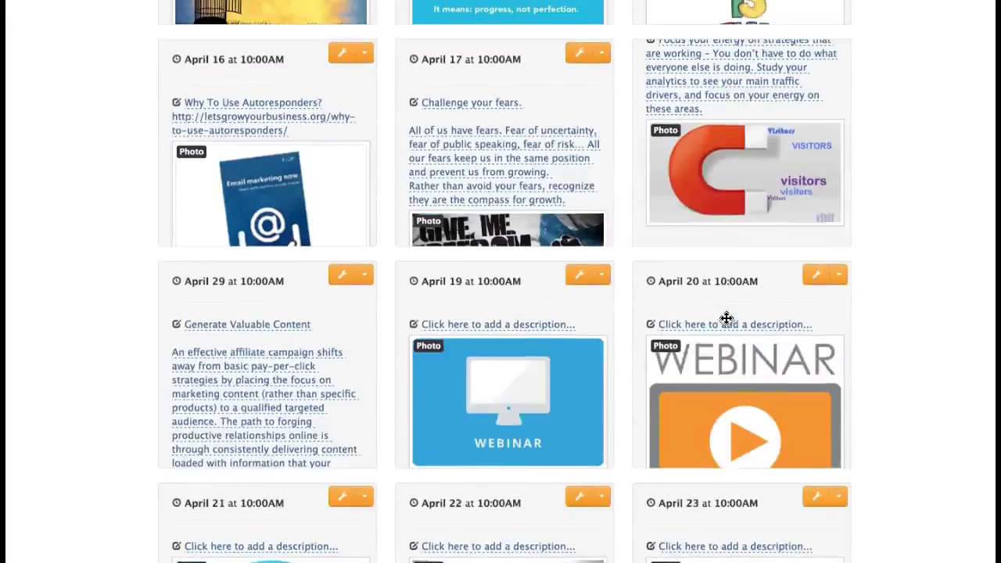
scroll(727, 318, "down", 3)
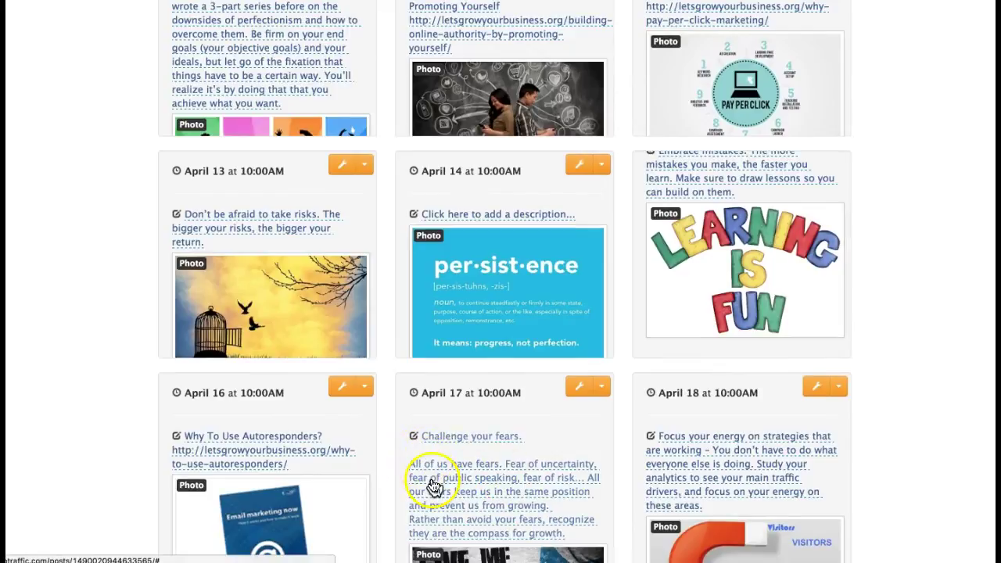
left_click(519, 504)
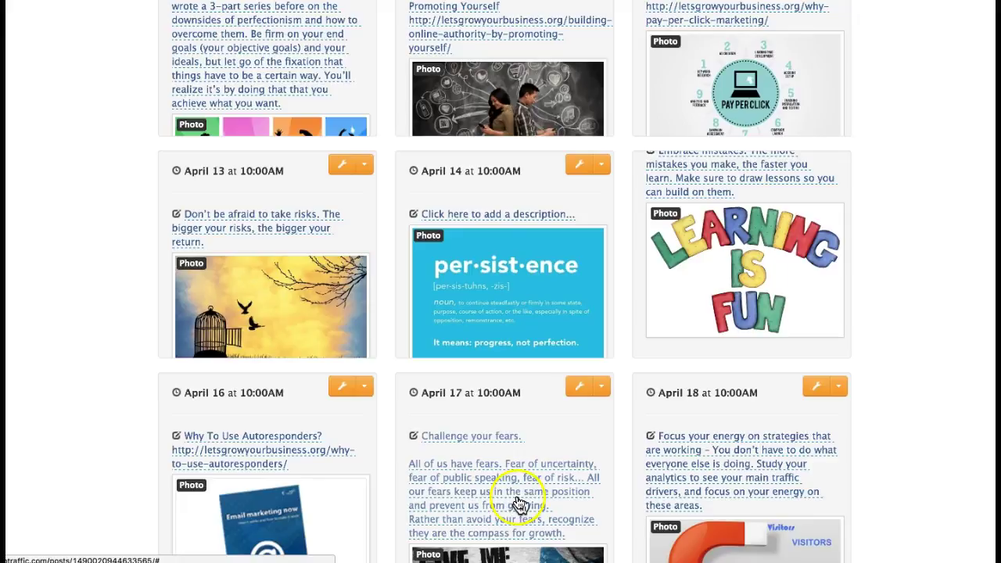
left_click(470, 453)
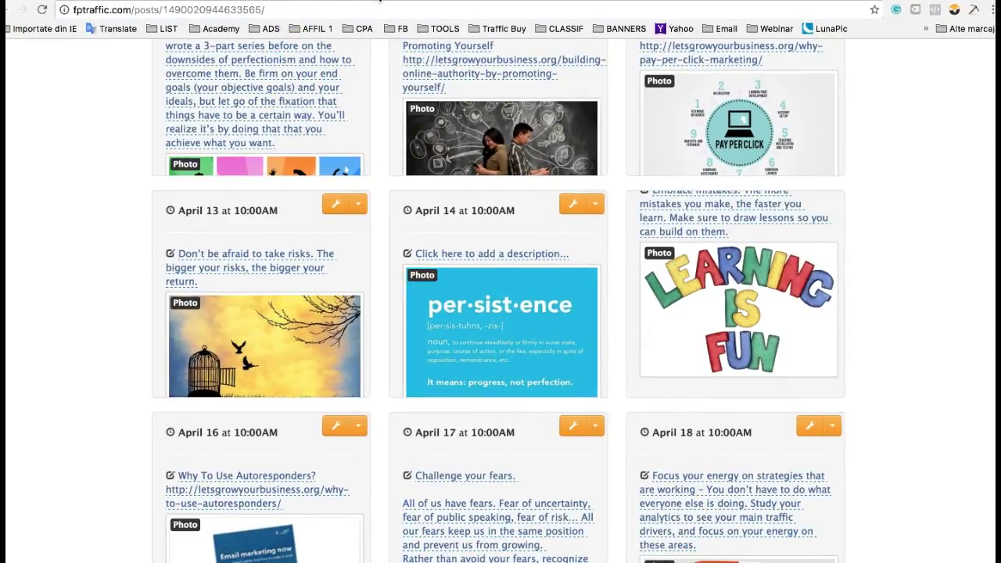
Search Google in a new tab for "email marketing guide" and open Campaign Monitor's "Getting Started with Email Marketing" result.
key("ctrl+t")
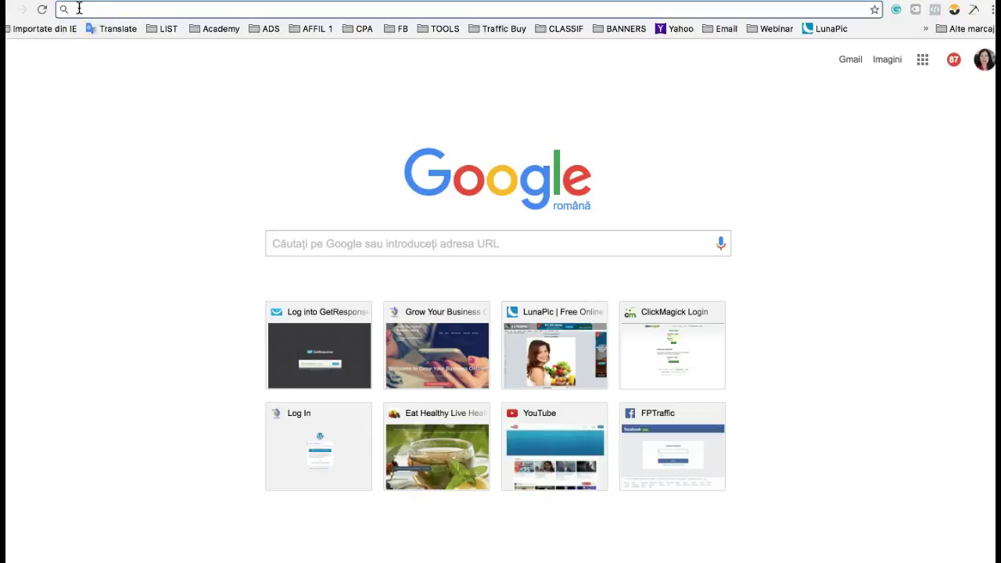
type("email ")
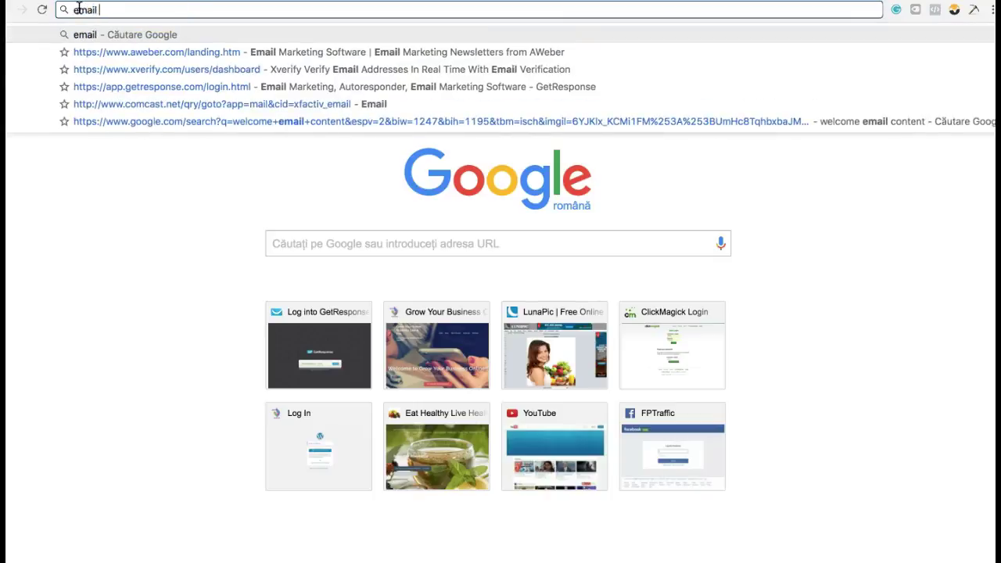
type("marketing")
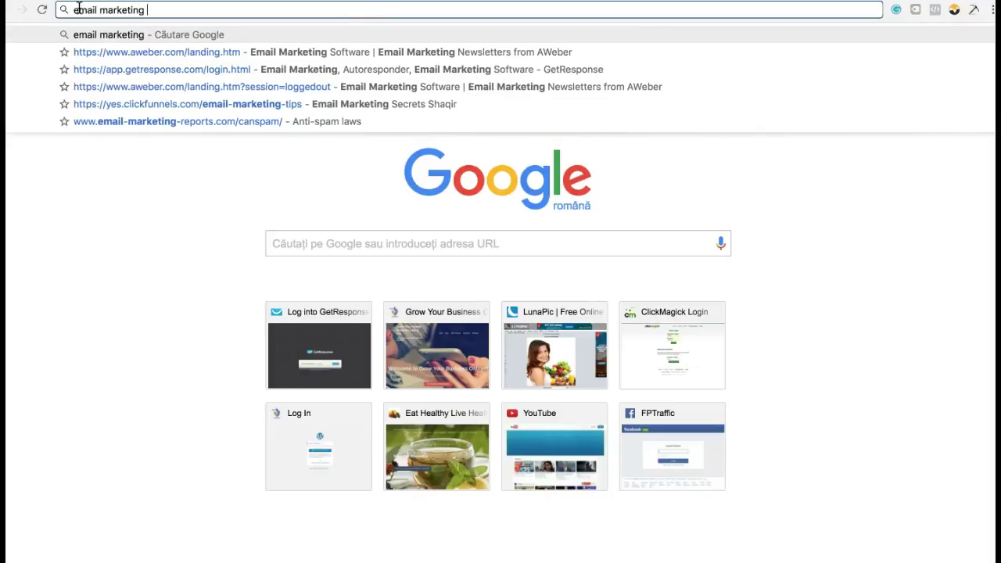
type(" step")
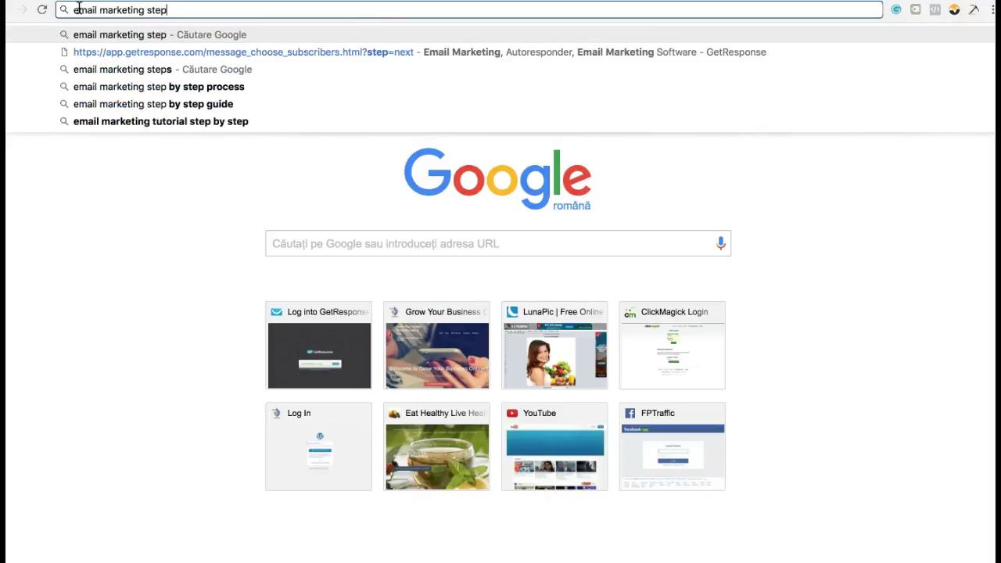
type(" by step")
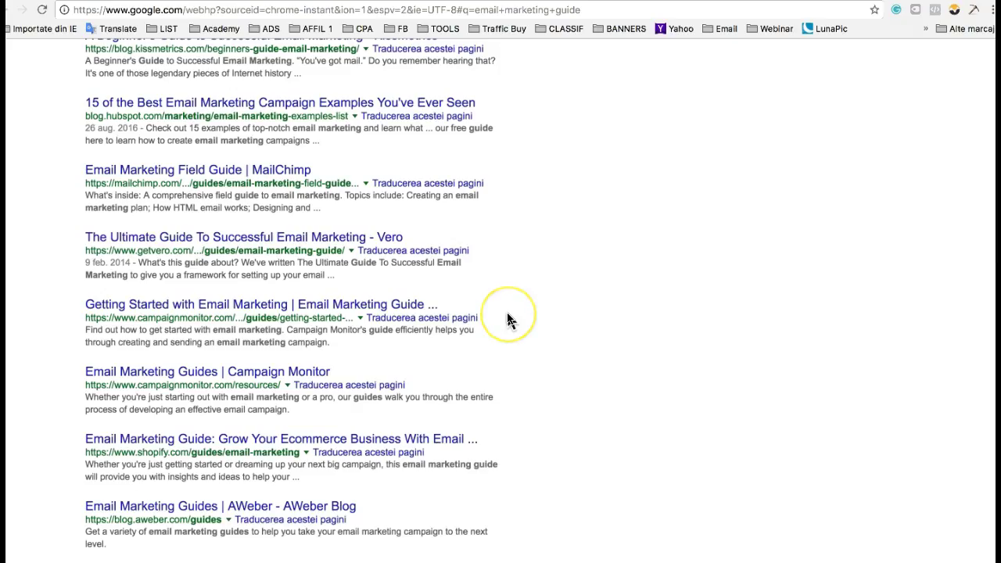
scroll(508, 320, "down", 1)
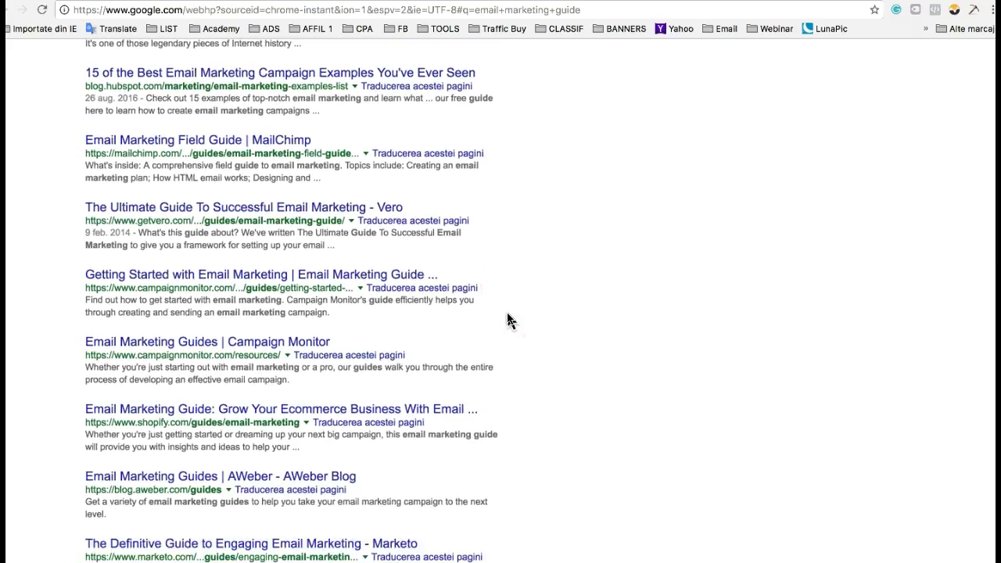
left_click(223, 278)
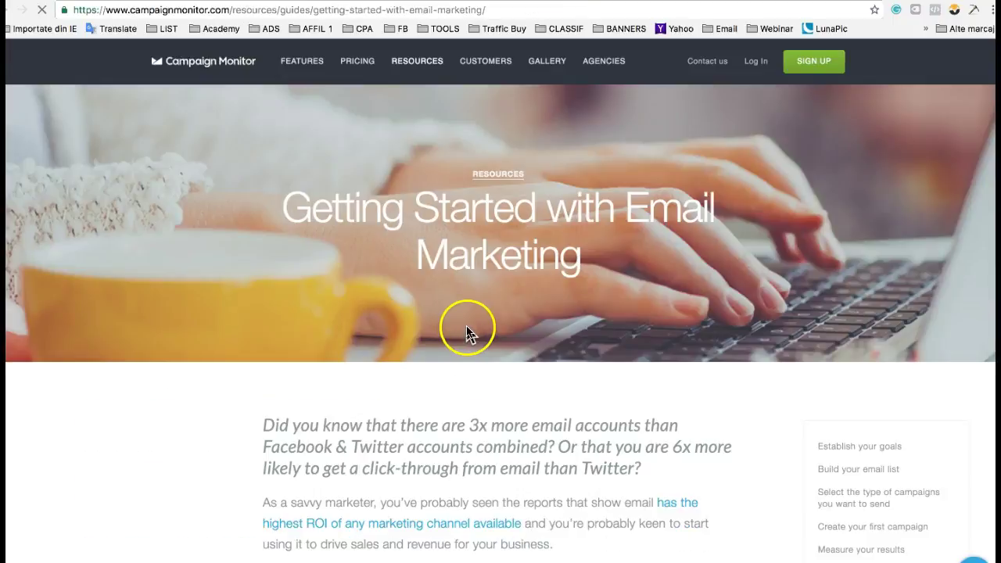
Skim the guide's introduction and "Establish your goals" section, dismiss the subscription pop-up, and return to the introduction.
scroll(464, 352, "down", 5)
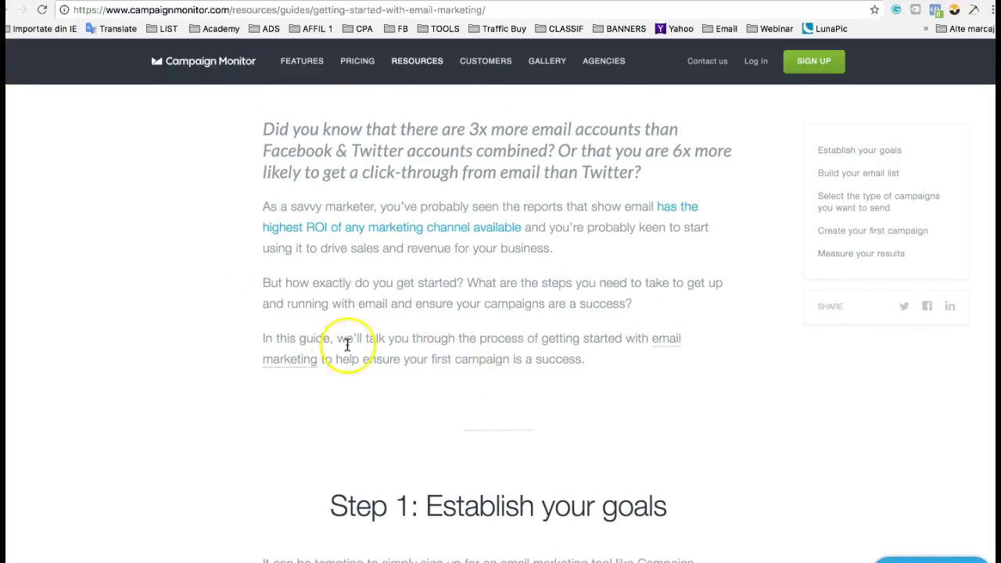
scroll(518, 342, "down", 10)
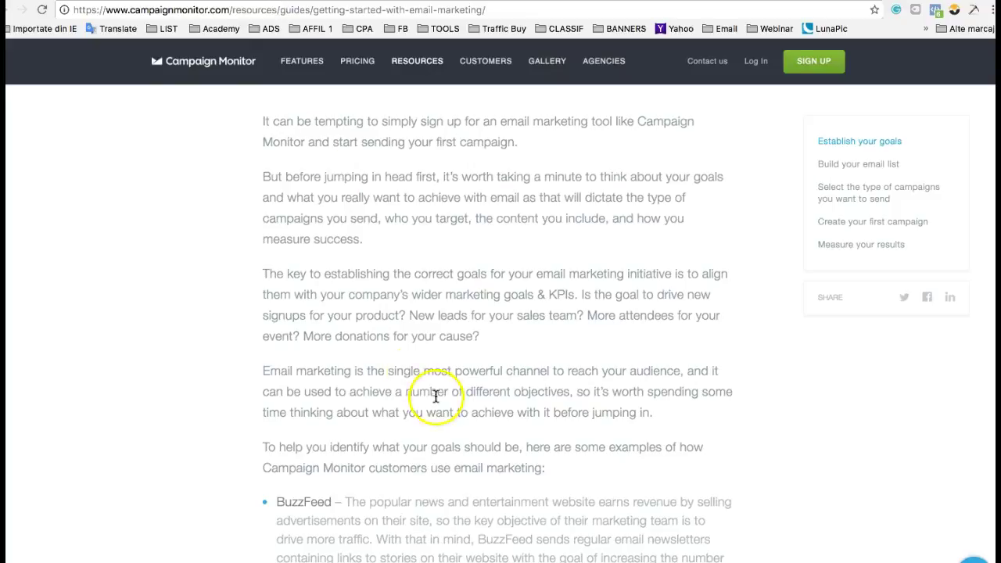
scroll(442, 394, "down", 5)
scroll(442, 393, "down", 4)
scroll(442, 393, "up", 9)
scroll(443, 395, "up", 10)
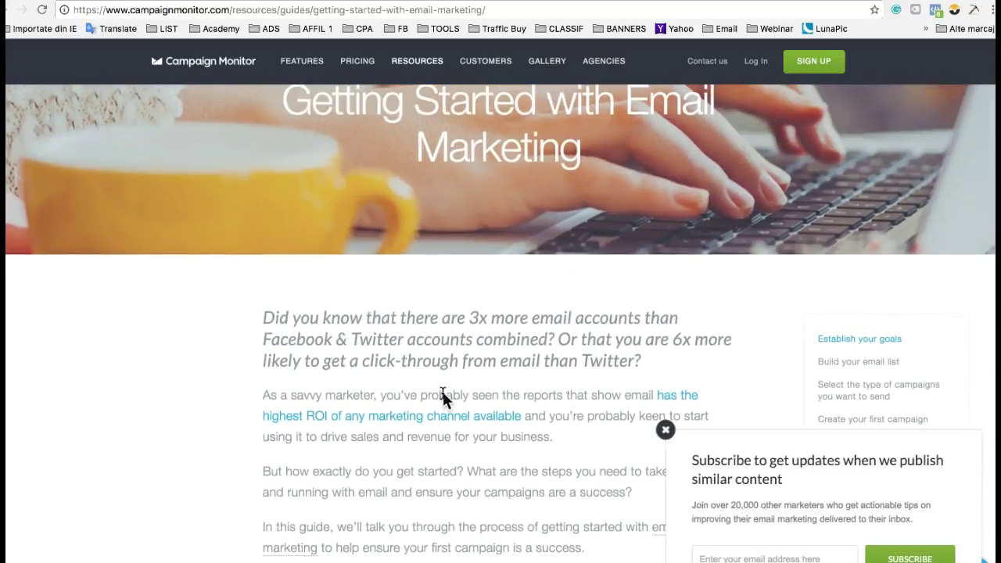
left_click(665, 430)
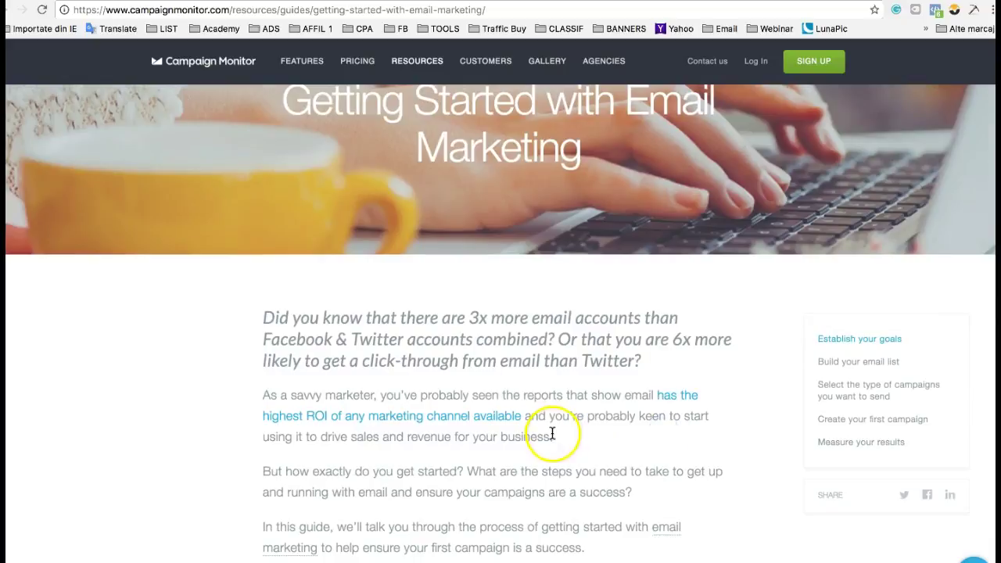
scroll(591, 465, "down", 1)
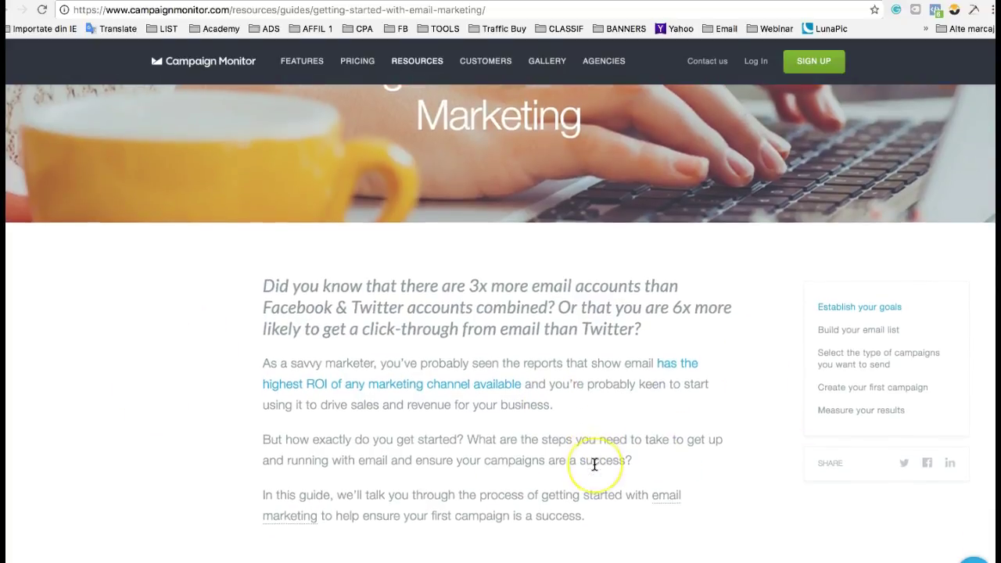
Copy the guide's paragraph beginning "Email marketing is the single most powerful channel" from the "Establish your goals" section.
scroll(603, 471, "down", 4)
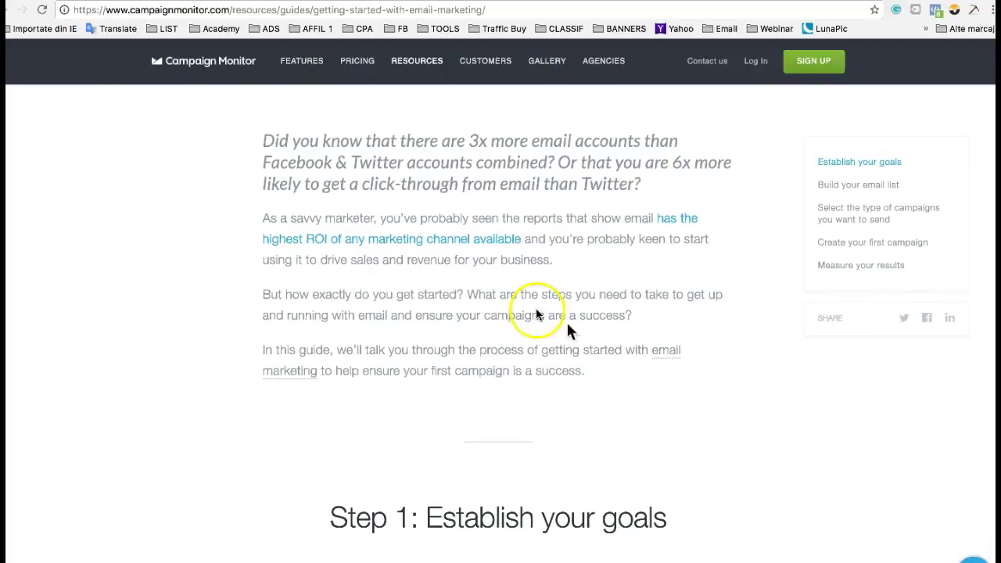
scroll(507, 429, "down", 12)
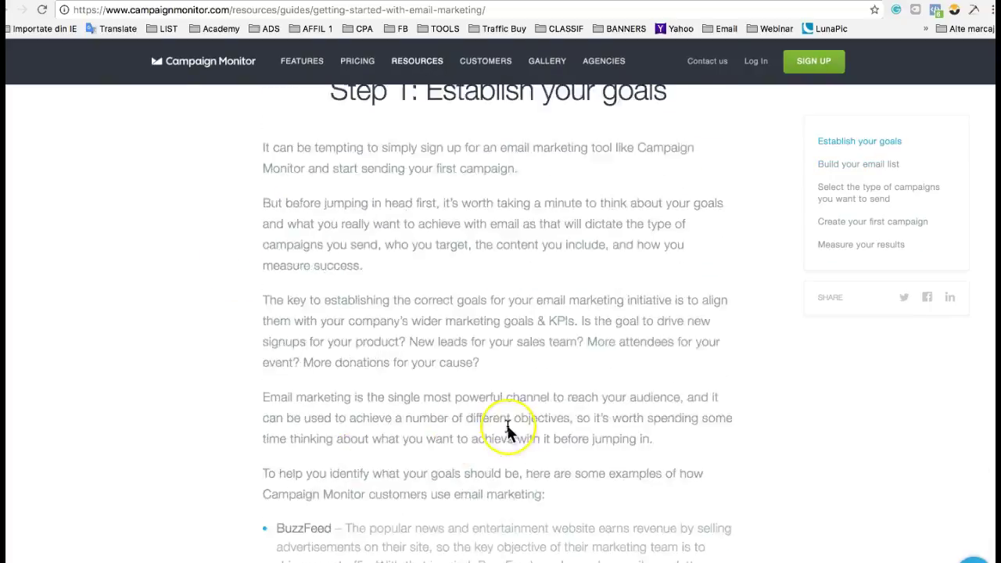
scroll(506, 429, "up", 3)
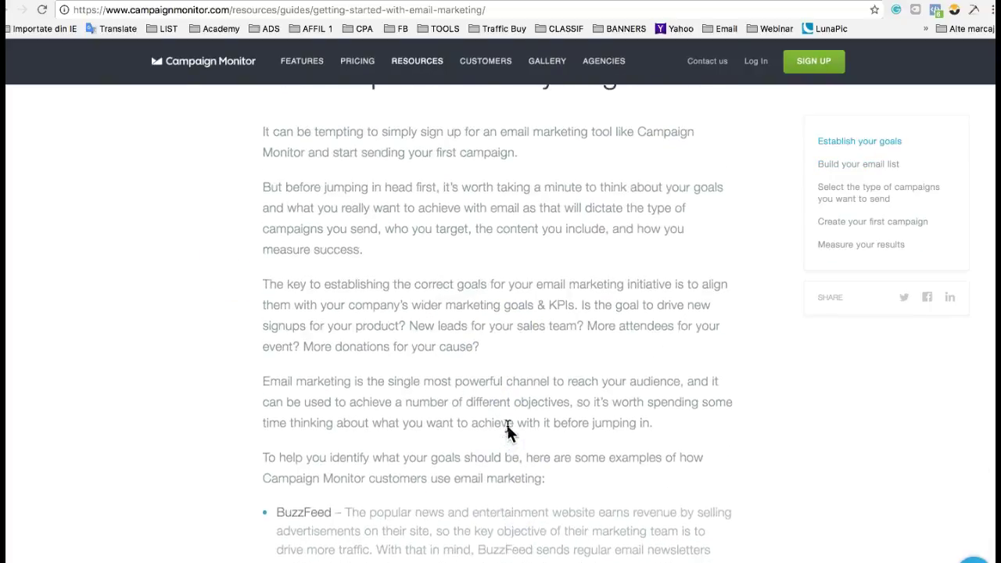
scroll(507, 429, "down", 6)
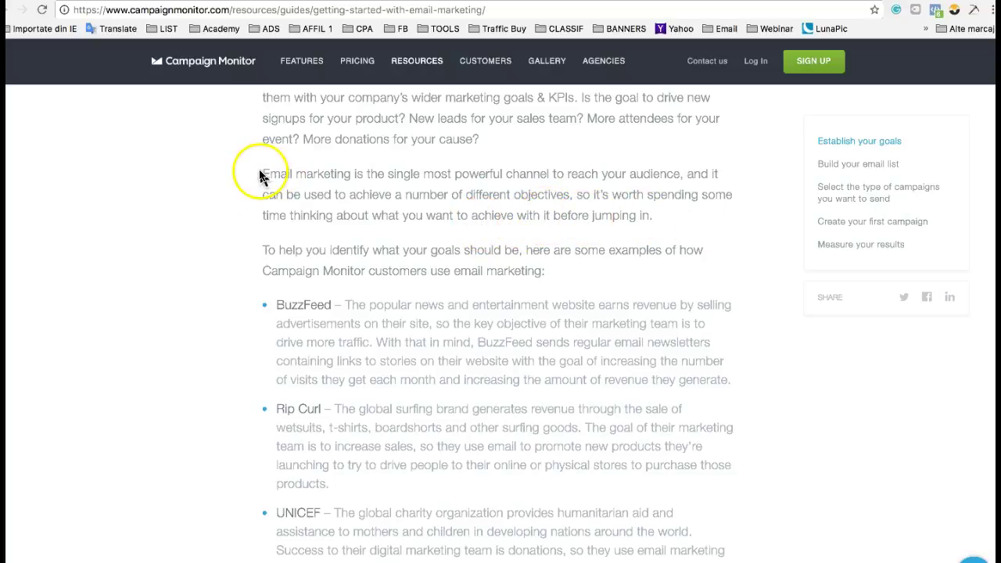
left_click_drag(265, 172, 662, 217)
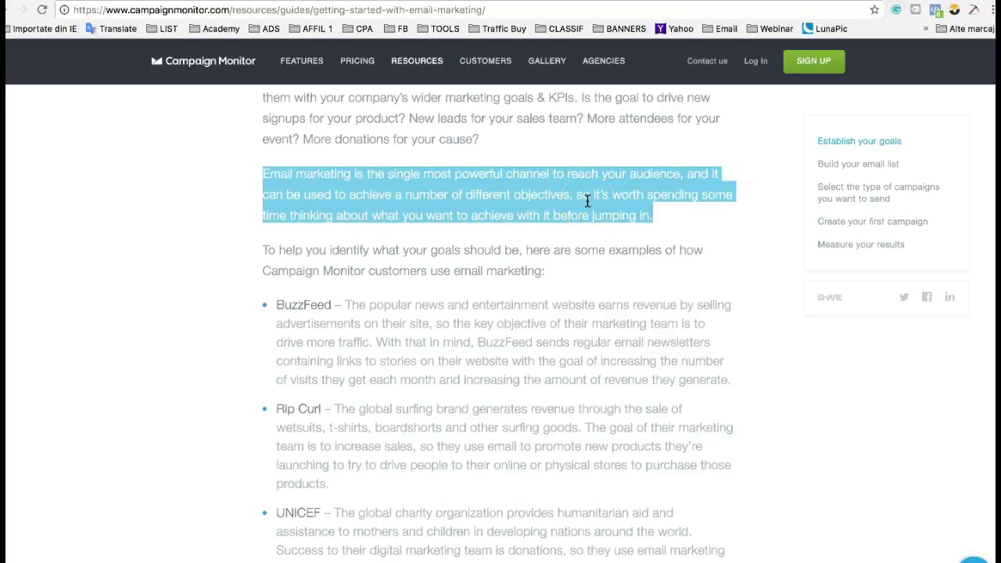
right_click(495, 192)
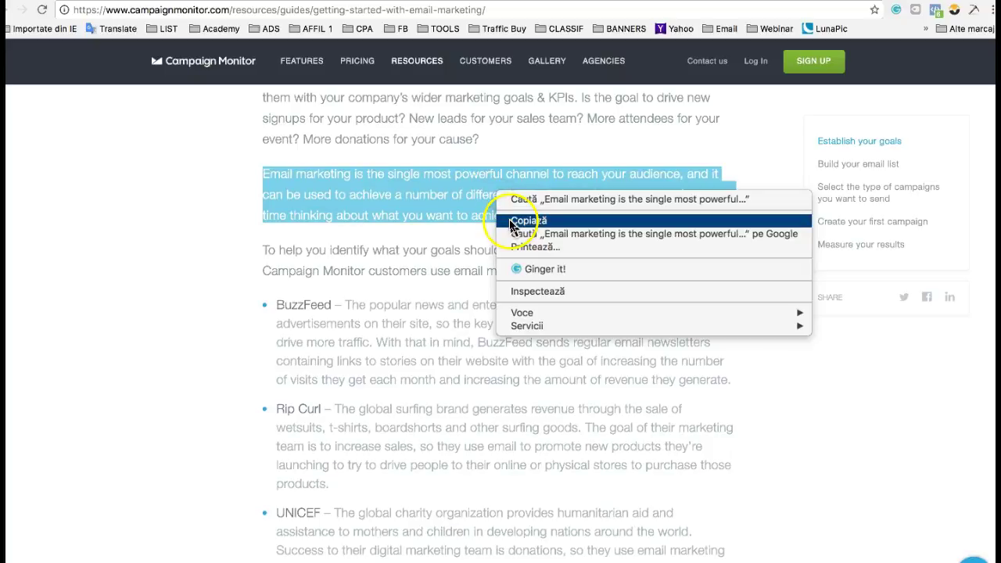
left_click(510, 223)
Return to the FPTraffic scheduled posts and look back through the queue from late April to its first posts.
left_click(265, 2)
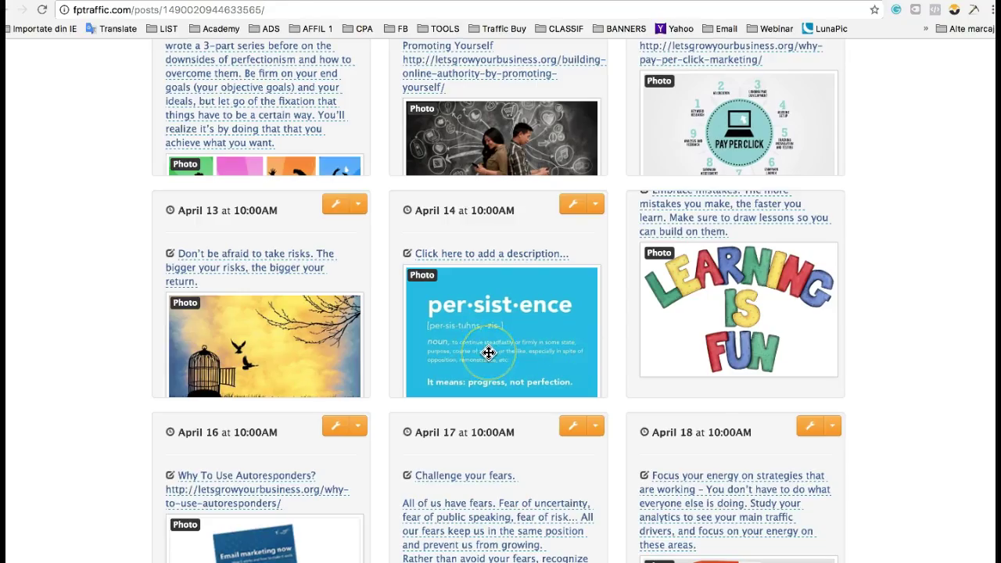
left_click_drag(523, 391, 875, 437)
scroll(828, 435, "down", 5)
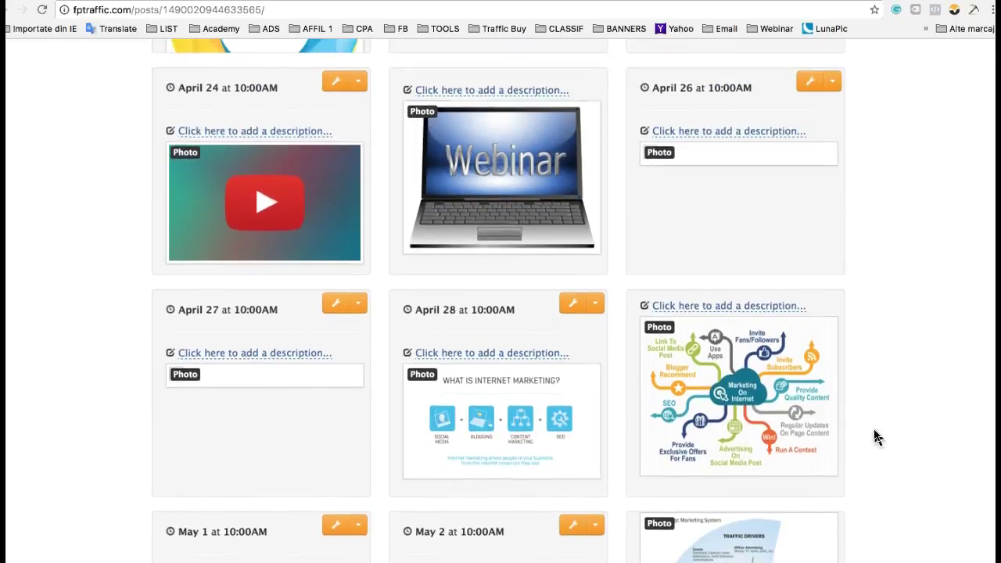
scroll(876, 438, "up", 8)
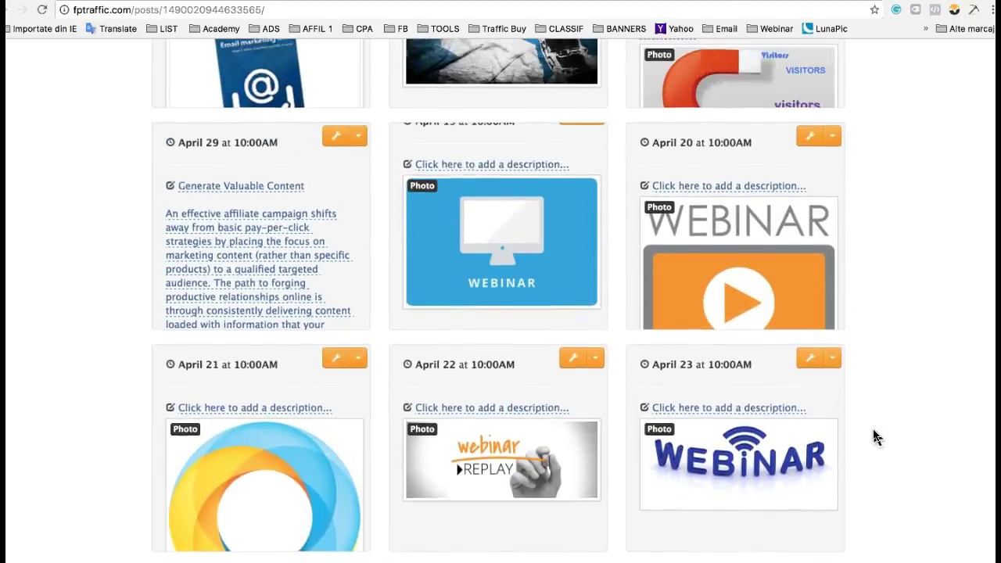
scroll(876, 437, "up", 1)
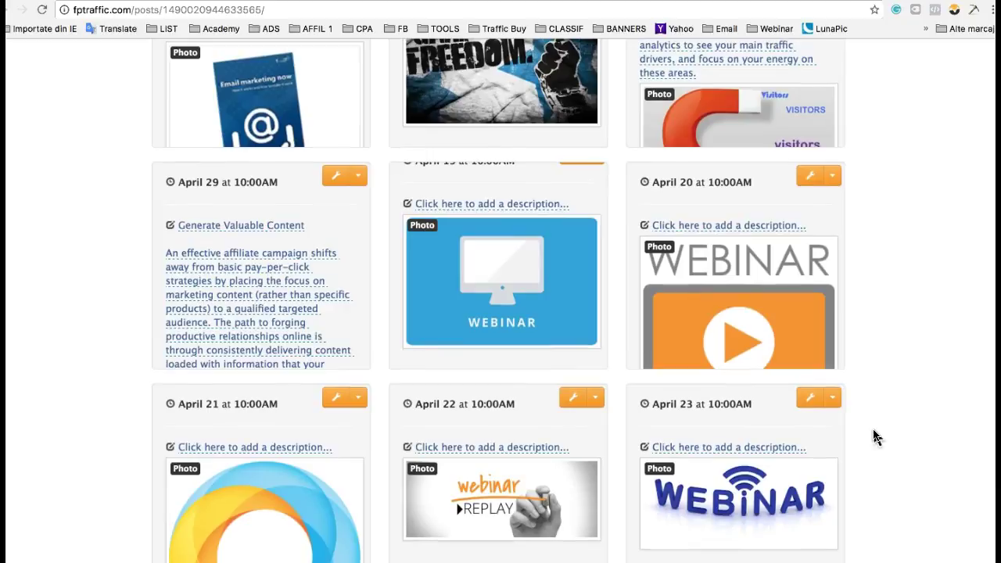
scroll(876, 438, "up", 10)
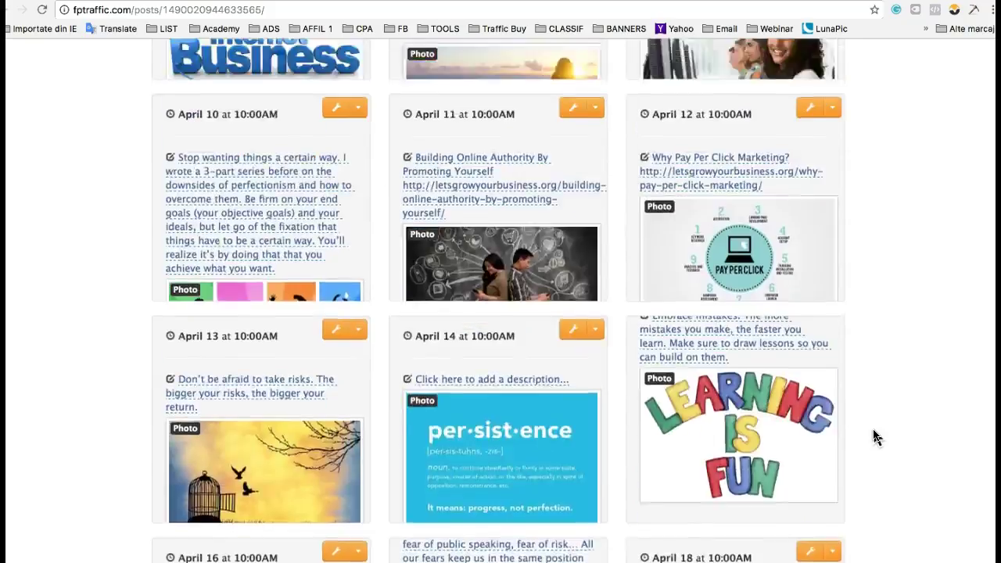
scroll(877, 438, "up", 15)
scroll(618, 273, "up", 15)
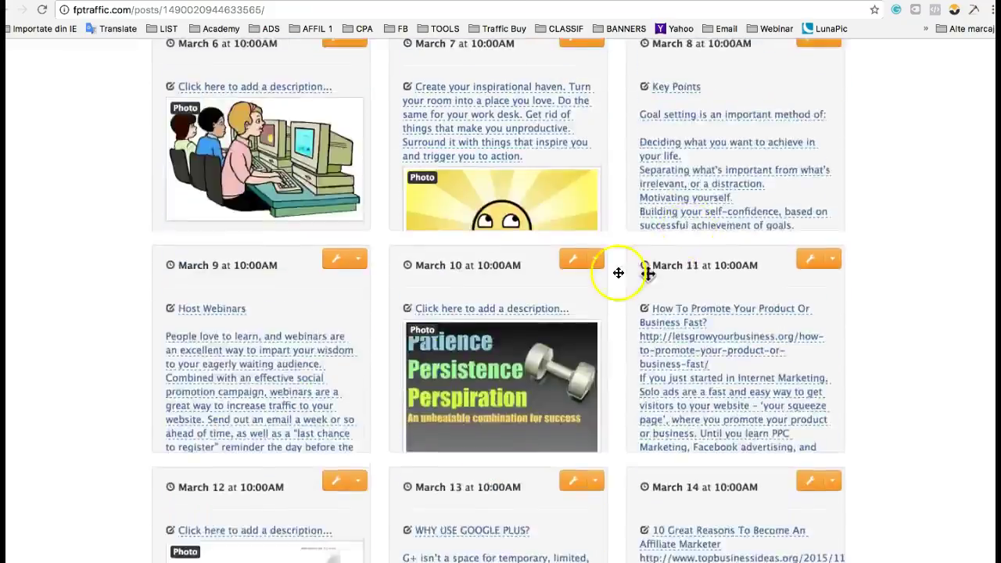
scroll(618, 273, "up", 5)
scroll(968, 45, "up", 20)
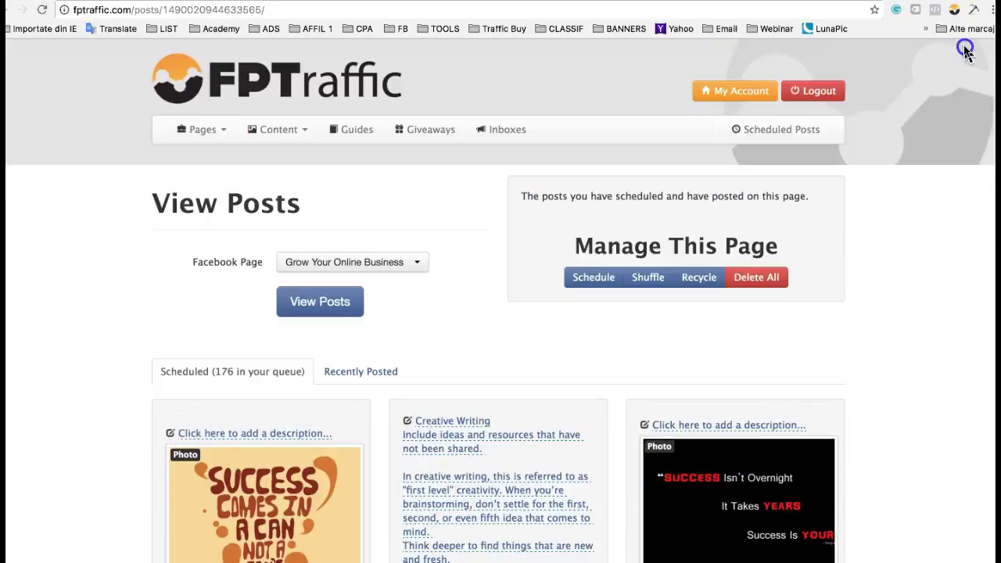
Search the Bing image source for "email marketing" images for the Grow Your Online Business page.
left_click(306, 135)
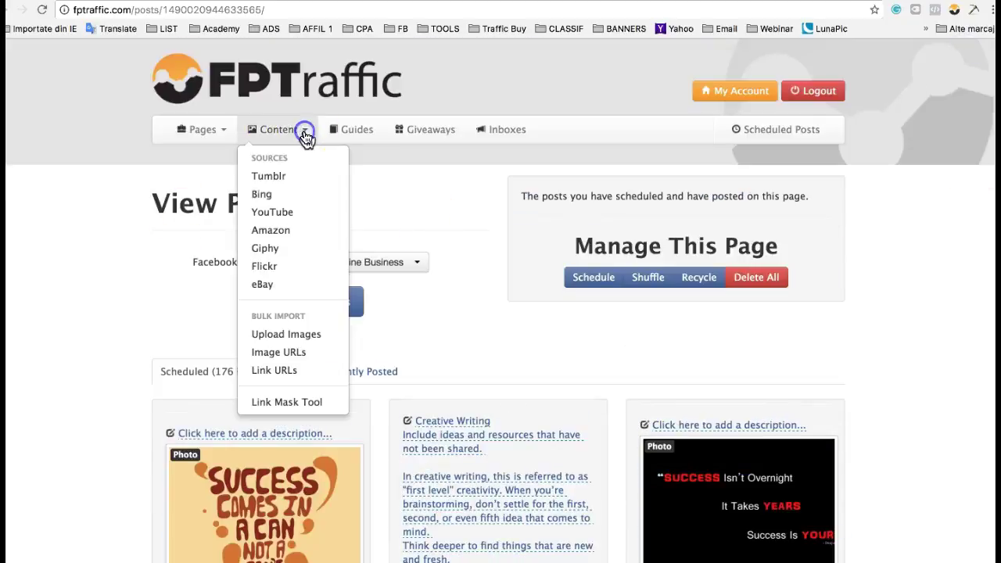
left_click(275, 194)
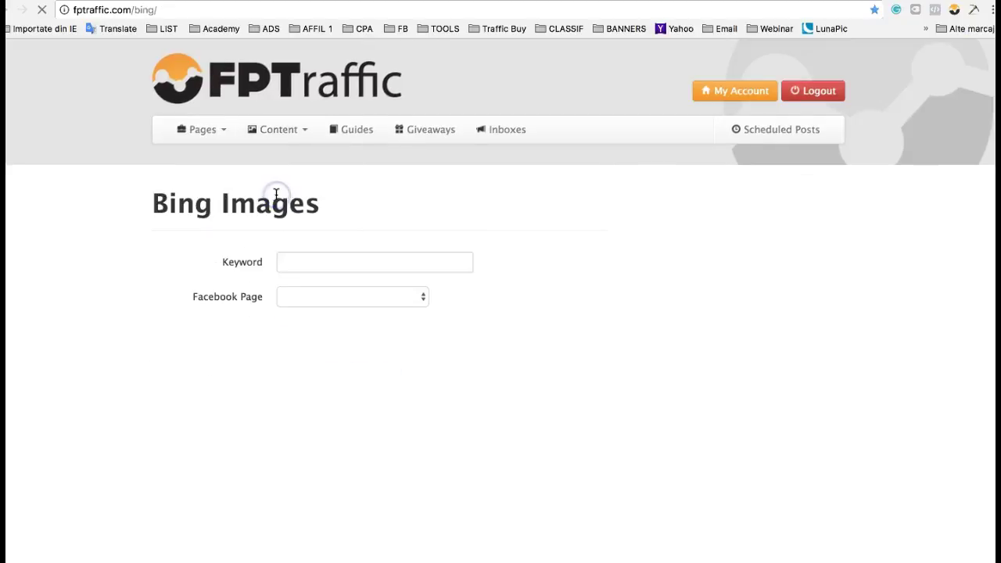
left_click(317, 263)
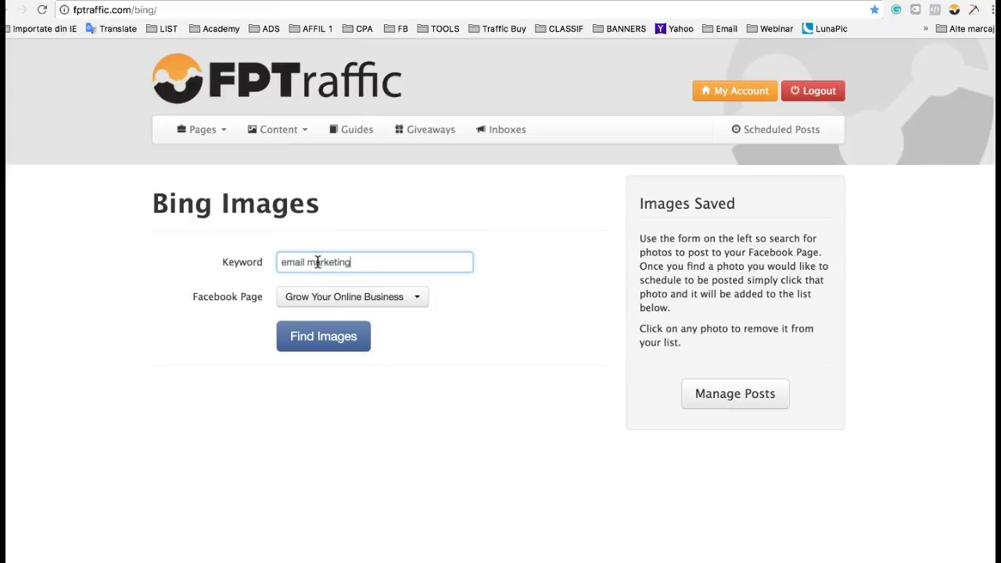
left_click(349, 343)
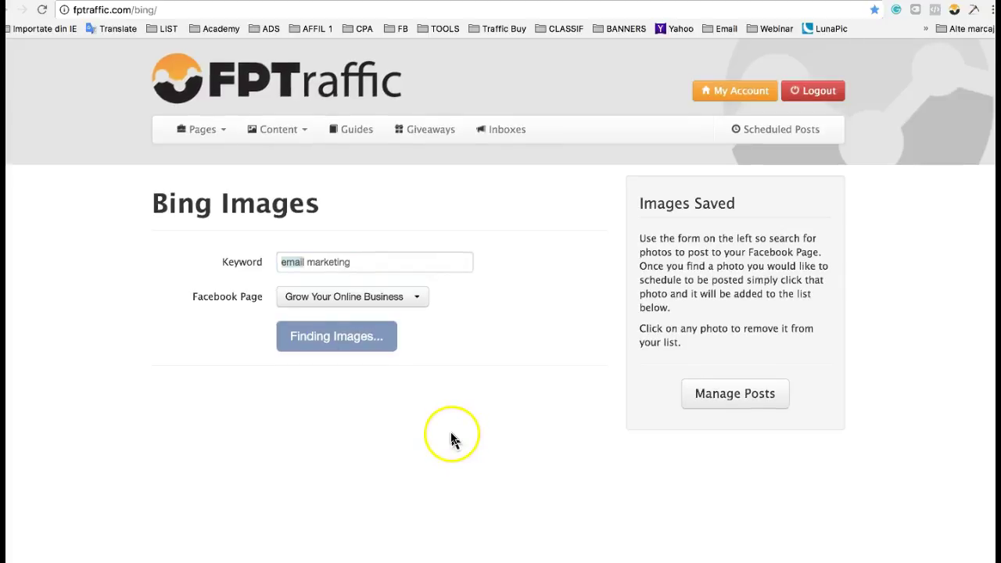
left_click(449, 434)
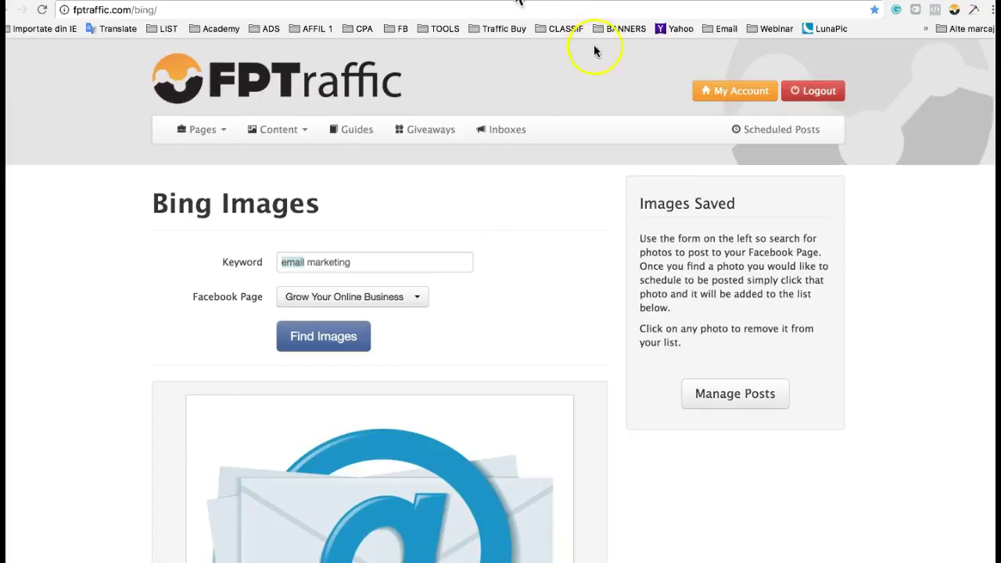
Add the blue "E-MAIL MARKETING" puzzle image from the search results to the saved images.
scroll(521, 469, "down", 6)
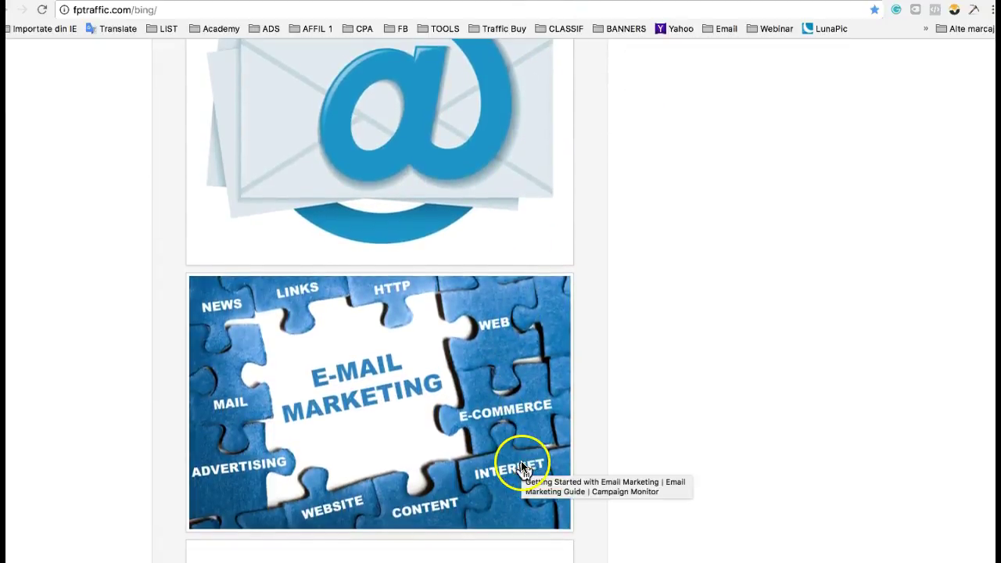
scroll(521, 470, "down", 4)
scroll(521, 470, "up", 2)
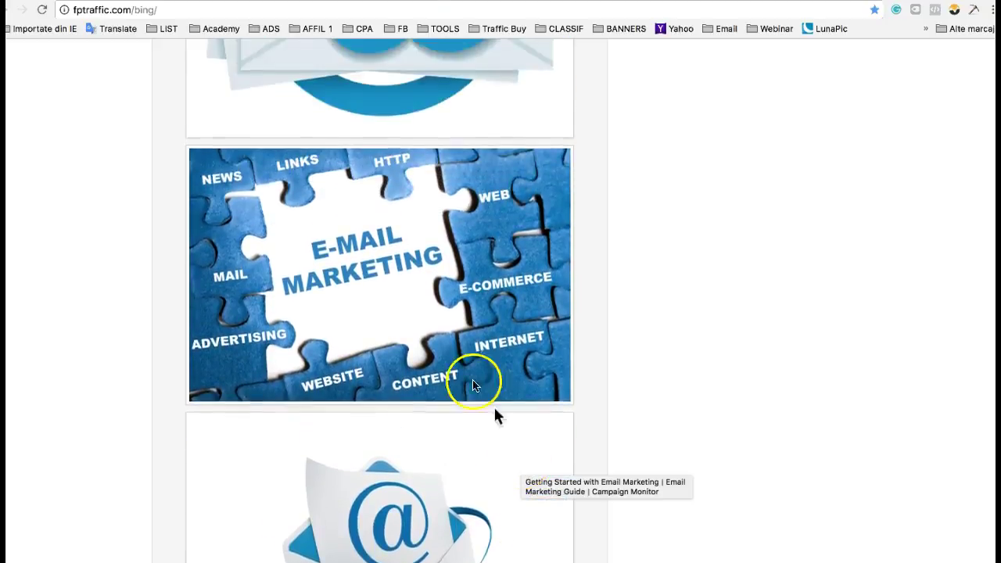
scroll(469, 384, "up", 1)
left_click(435, 331)
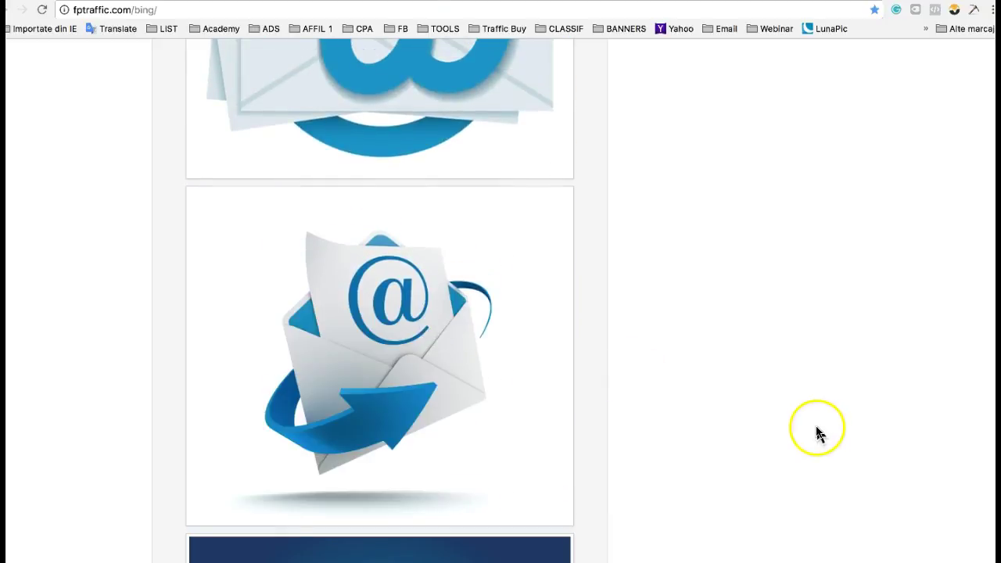
Browse the remaining email marketing images and check the puzzle image in the saved images list.
scroll(817, 434, "down", 7)
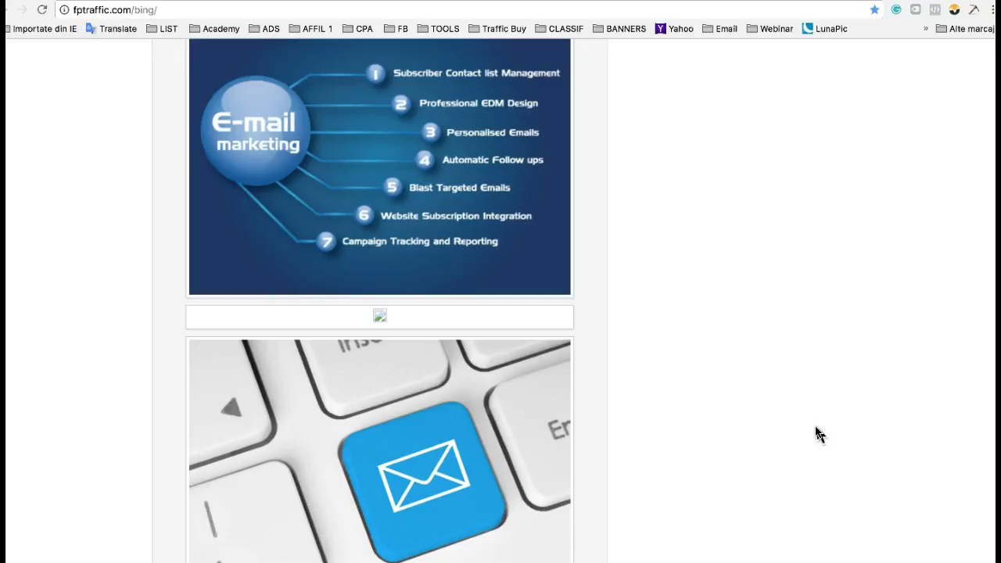
scroll(818, 435, "down", 6)
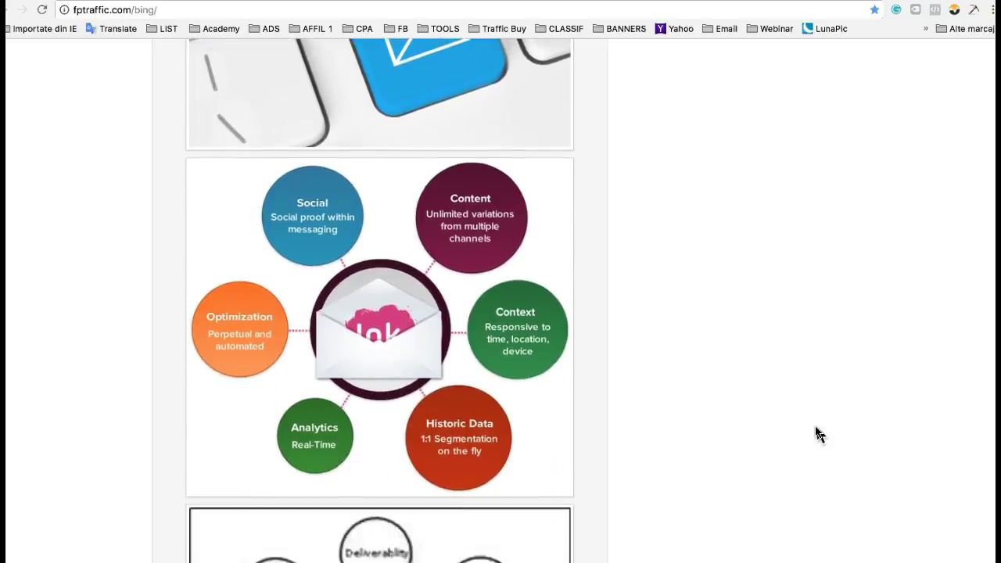
scroll(817, 435, "down", 12)
left_click(531, 404)
scroll(592, 384, "down", 15)
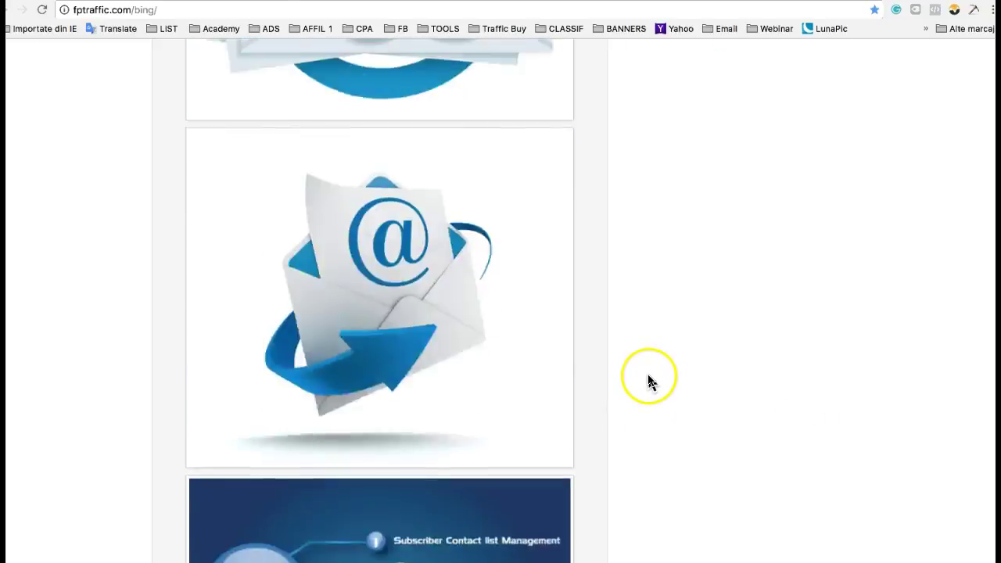
scroll(649, 380, "up", 4)
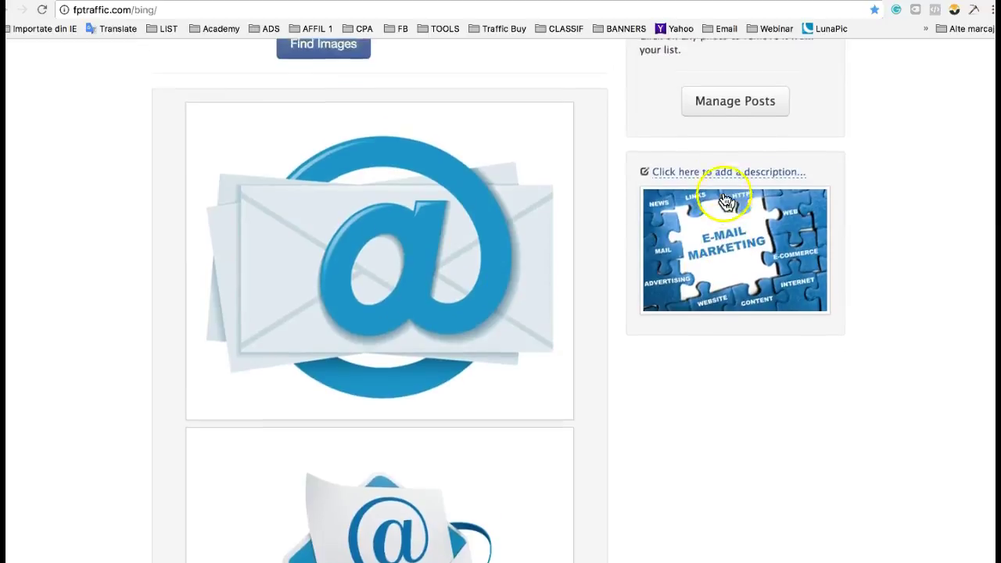
scroll(726, 202, "up", 1)
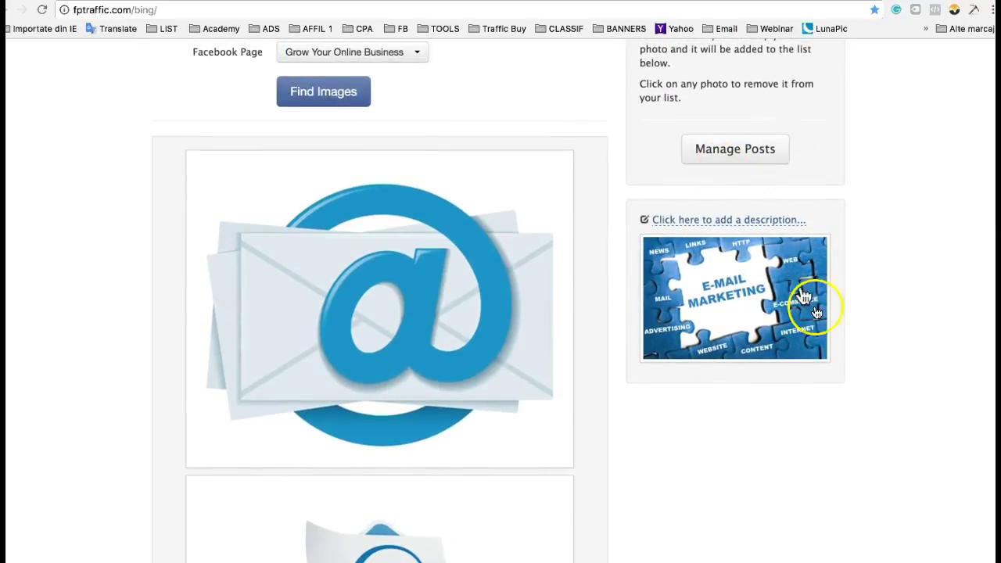
scroll(745, 352, "up", 1)
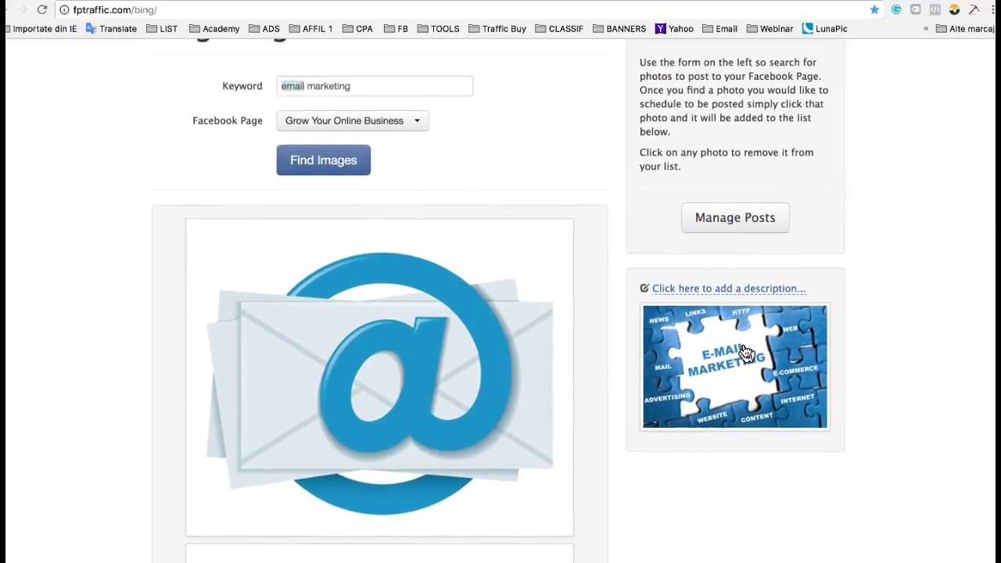
Delete the "E-MAIL MARKETING" puzzle image from the saved images and confirm the removal.
left_click(706, 389)
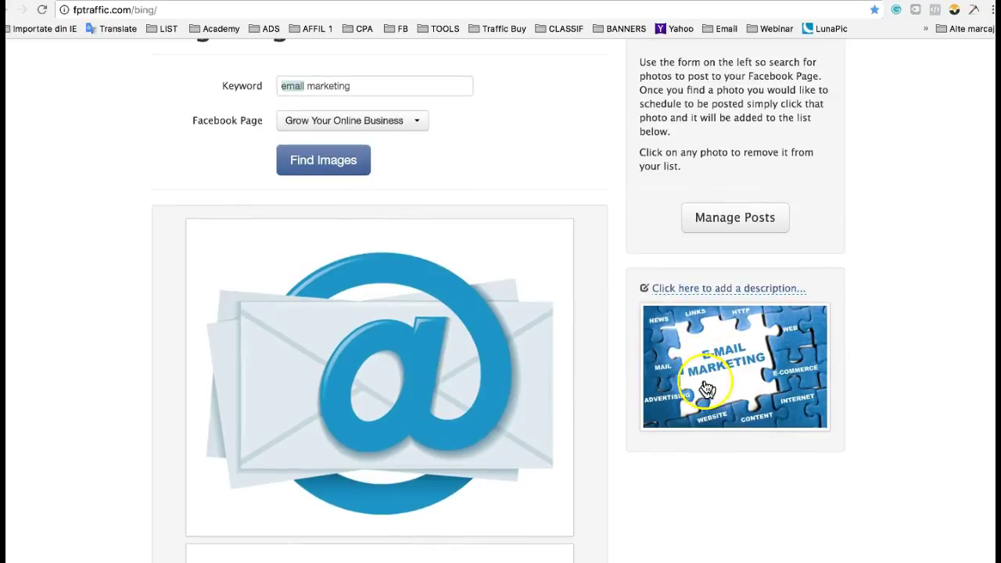
left_click(749, 389)
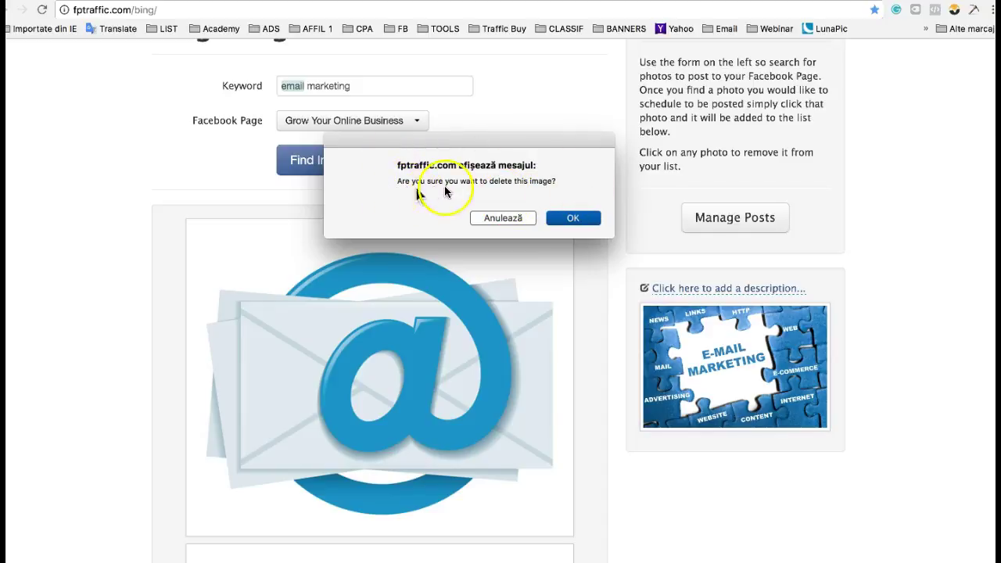
left_click(575, 219)
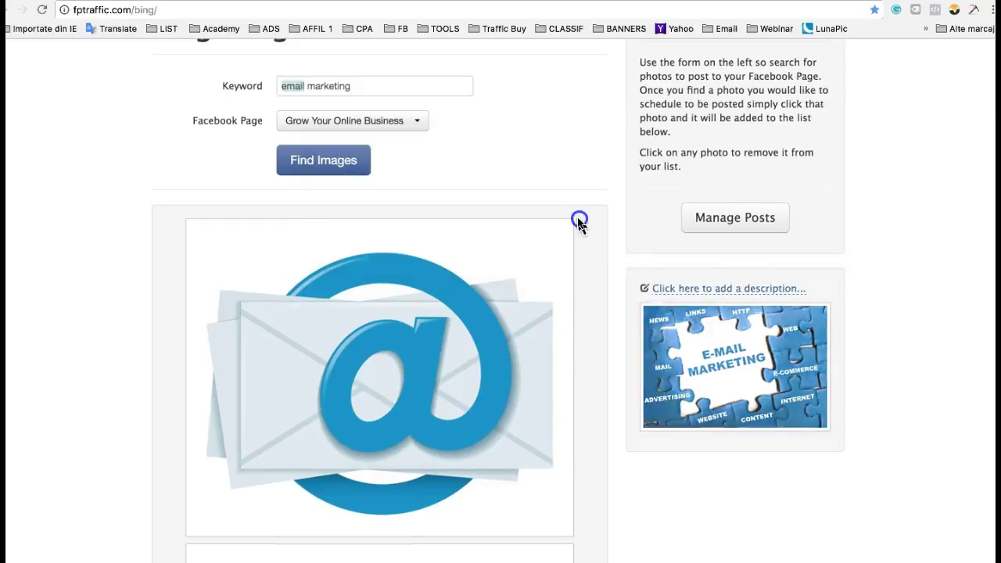
Add the seven-point "E-mail marketing" diagram to the saved images and open the page for managing posts.
scroll(612, 387, "down", 12)
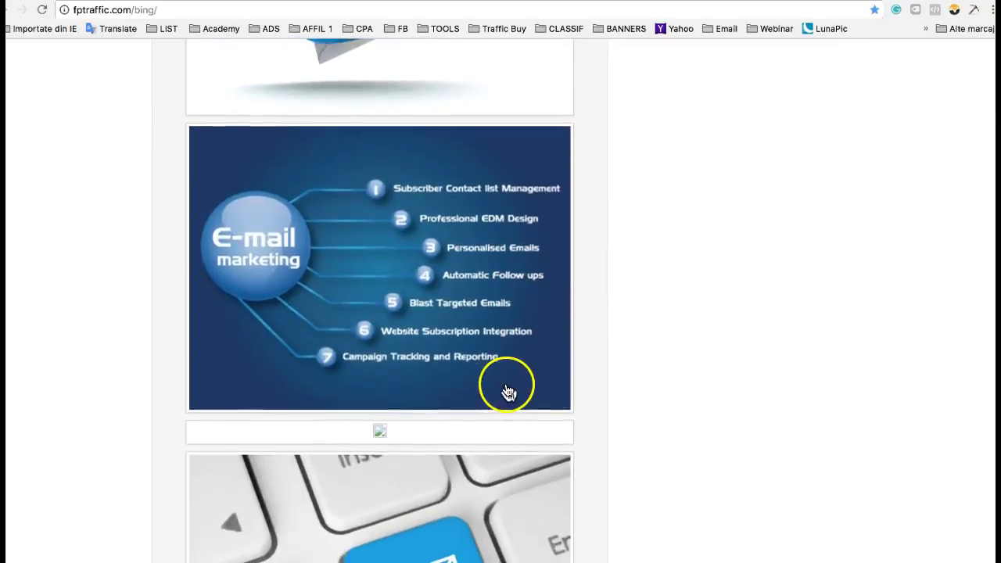
scroll(508, 391, "down", 3)
scroll(507, 393, "up", 2)
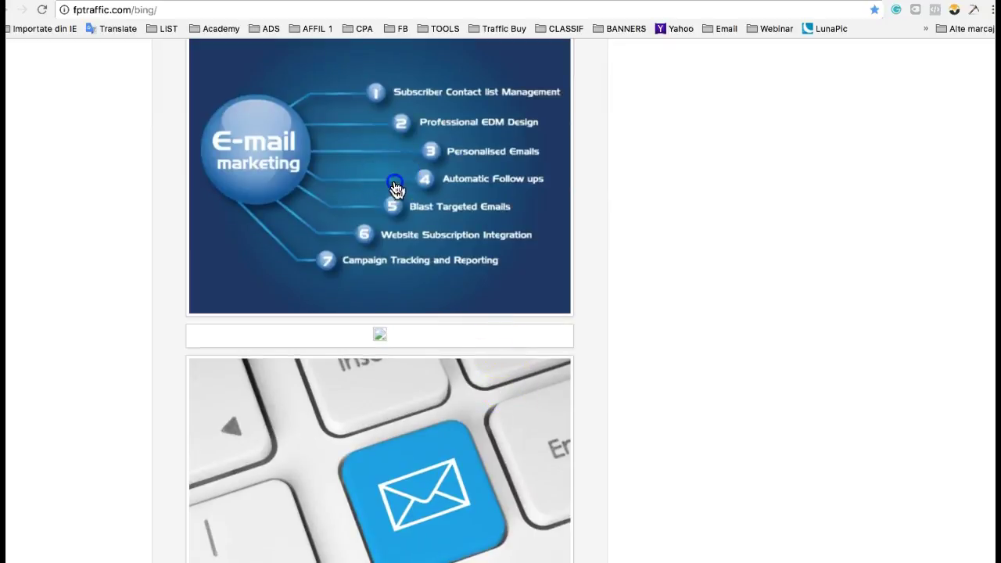
left_click(396, 186)
scroll(895, 317, "up", 10)
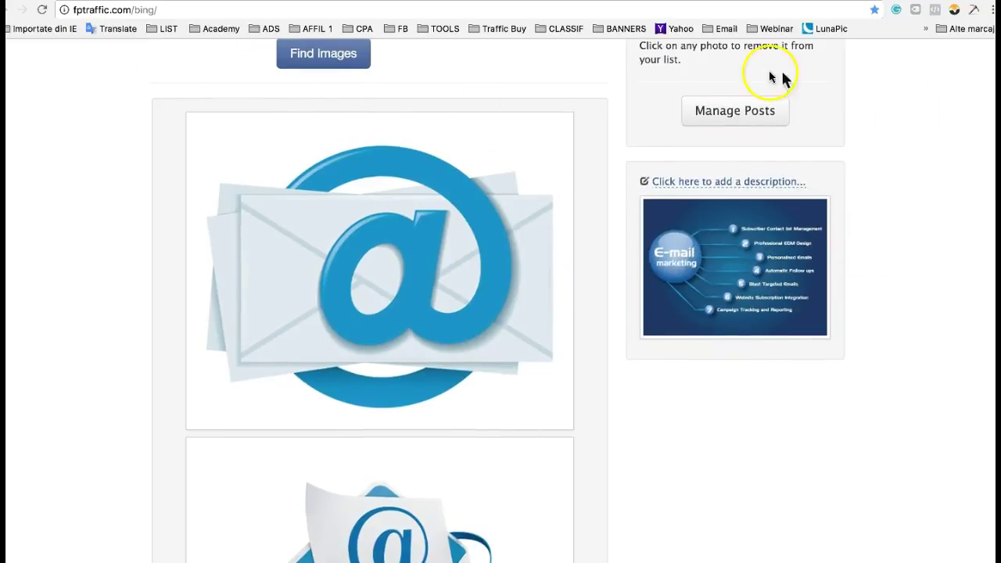
left_click(750, 109)
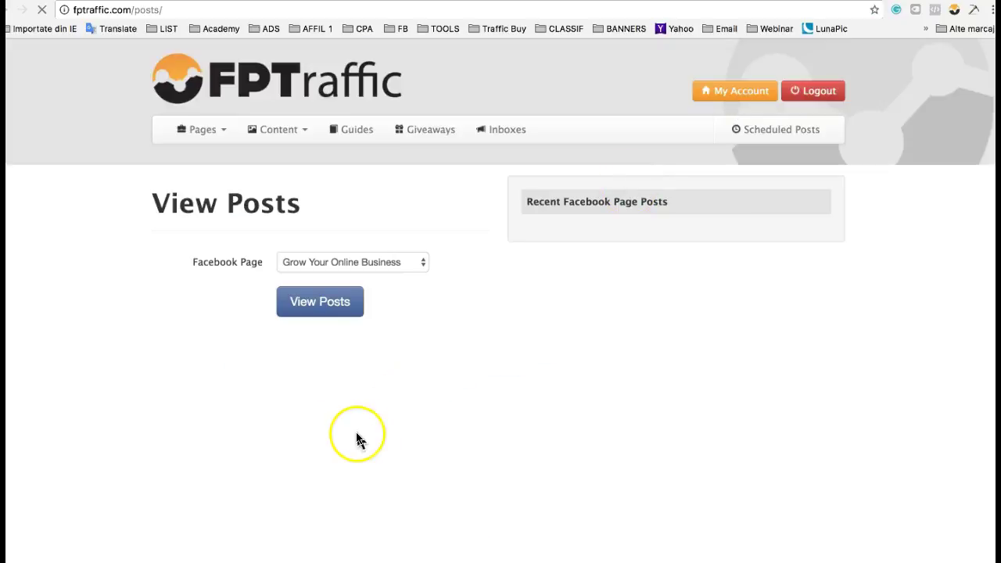
scroll(359, 443, "down", 3)
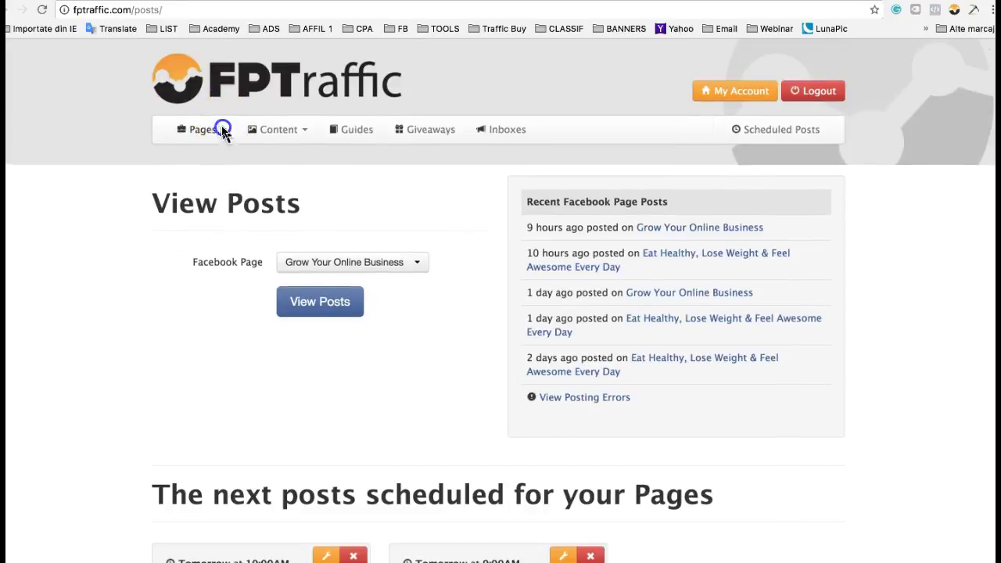
Open the scheduled posts of the Grow Your Online Business page from the Facebook pages overview.
left_click(223, 130)
left_click(204, 159)
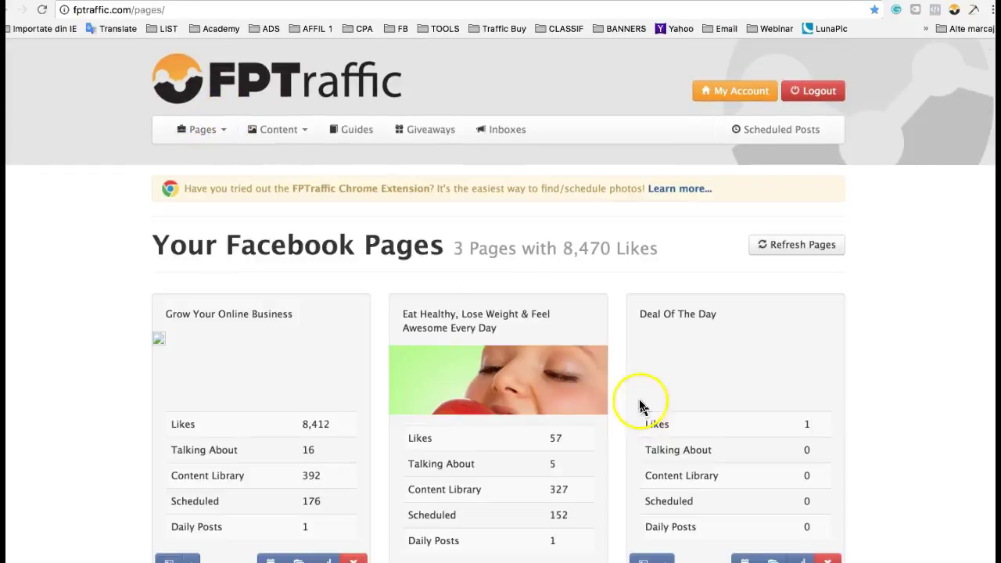
scroll(344, 489, "down", 3)
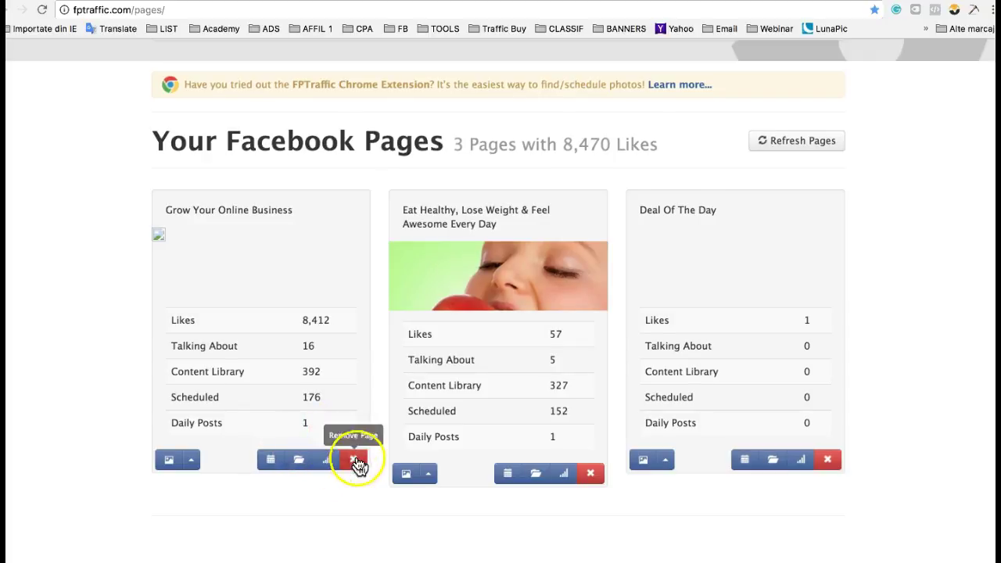
left_click(298, 463)
Paste the copied text starting "Email marketing is the single most powerful channel" as the description of the May 27 "E-mail marketing" post and save it.
scroll(737, 510, "down", 10)
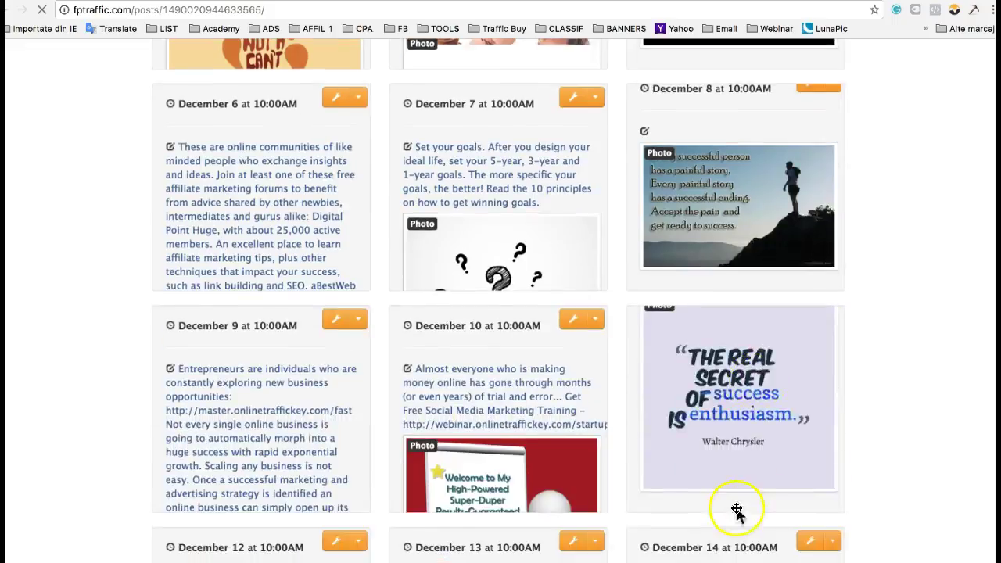
scroll(737, 510, "down", 10)
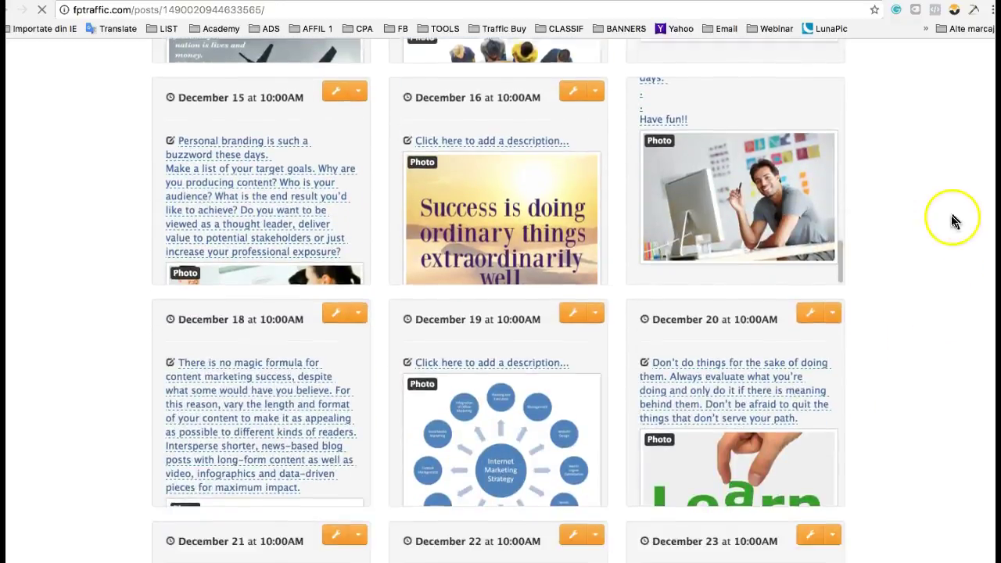
scroll(953, 221, "down", 1)
scroll(499, 300, "down", 20)
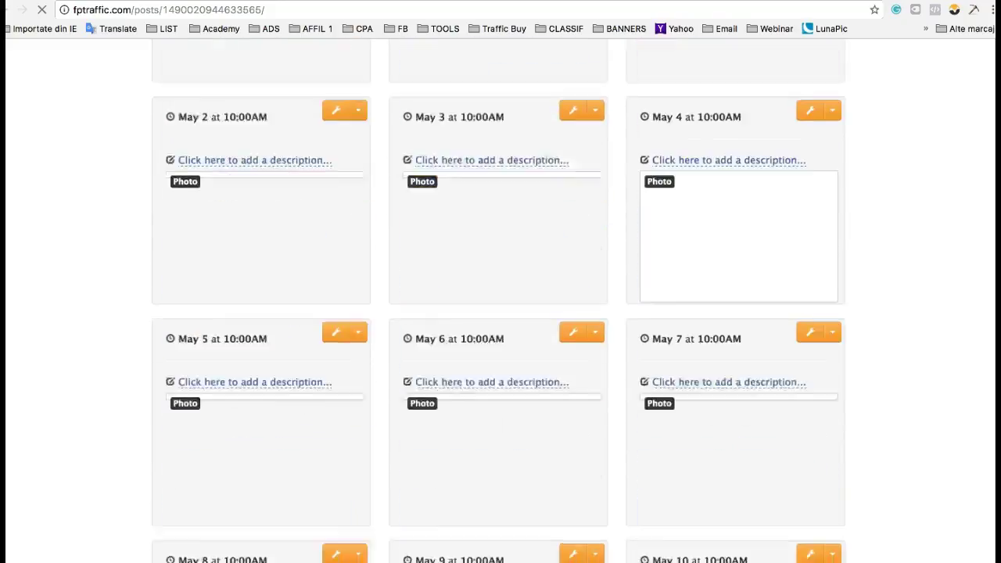
scroll(499, 301, "down", 3)
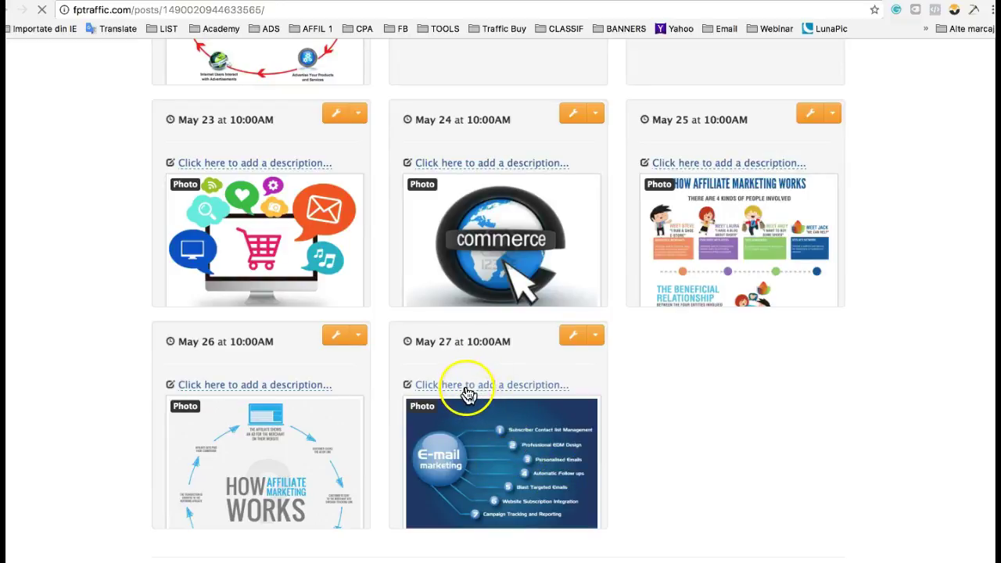
left_click(440, 385)
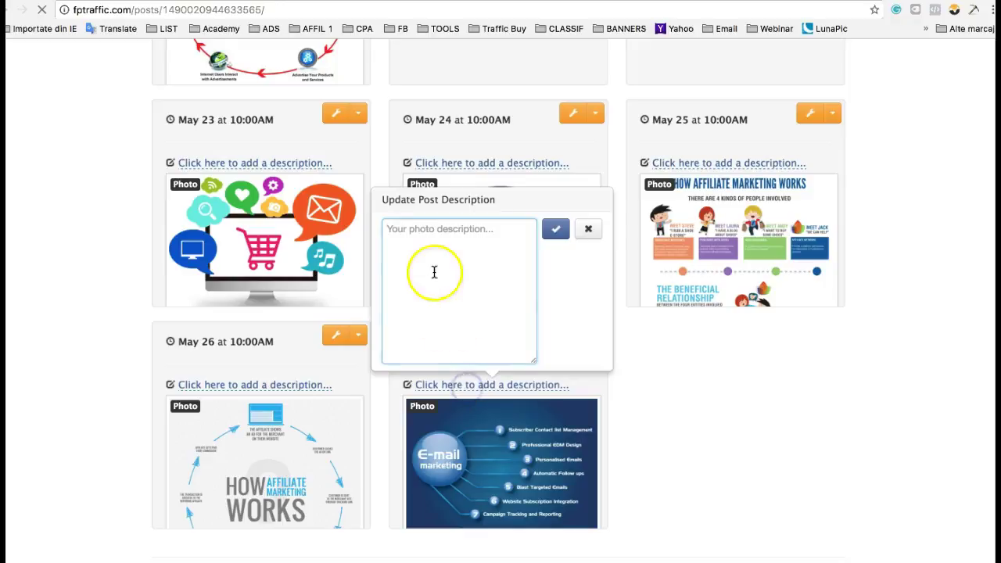
right_click(404, 233)
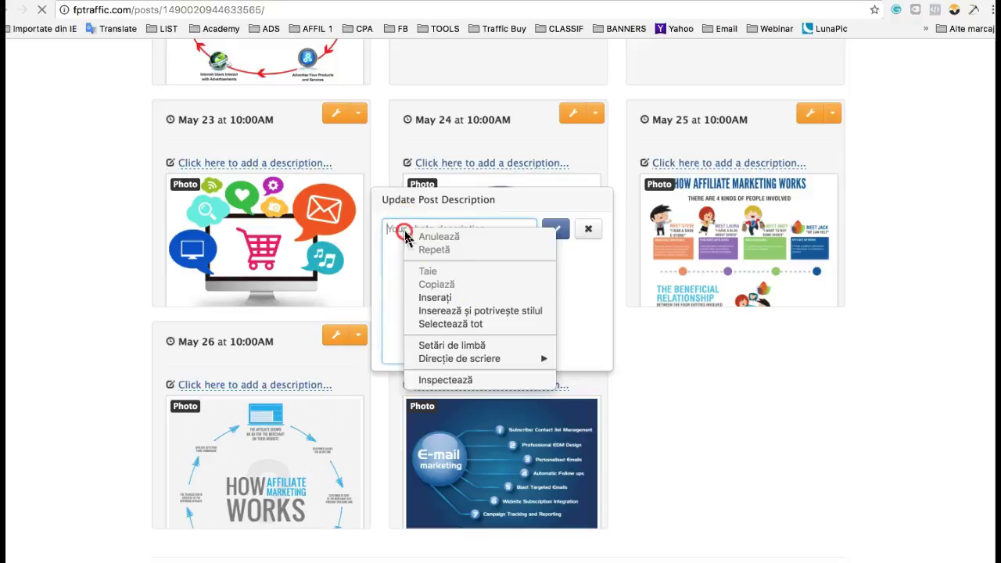
left_click(447, 299)
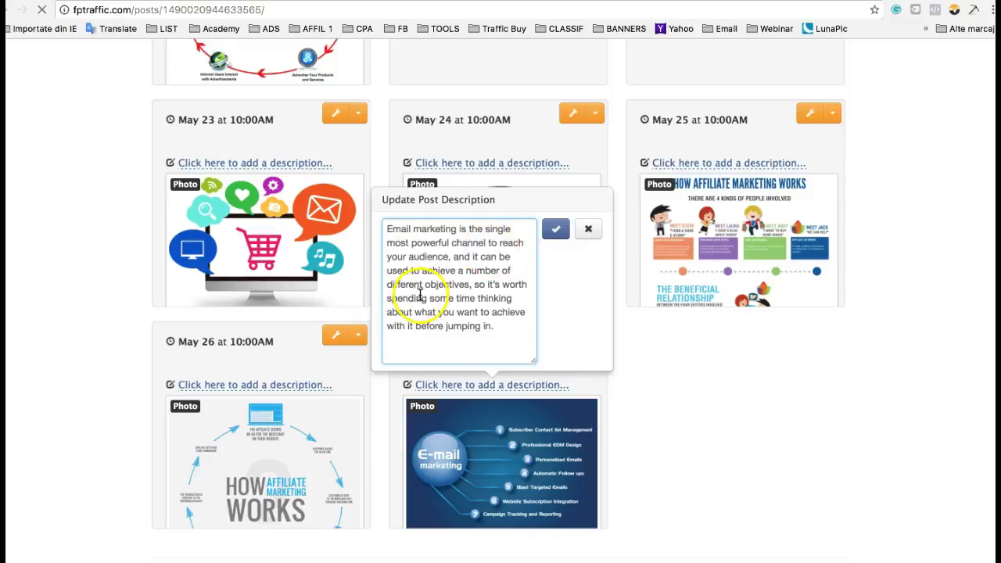
left_click(556, 228)
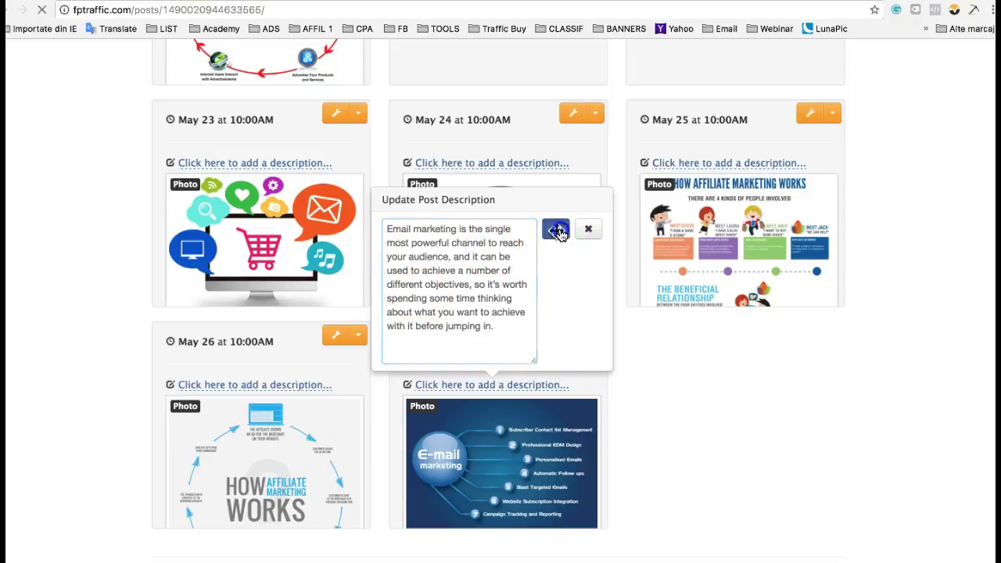
Examine the finished May 27 post and review the queue of scheduled posts back to the earliest ones.
scroll(524, 425, "down", 2)
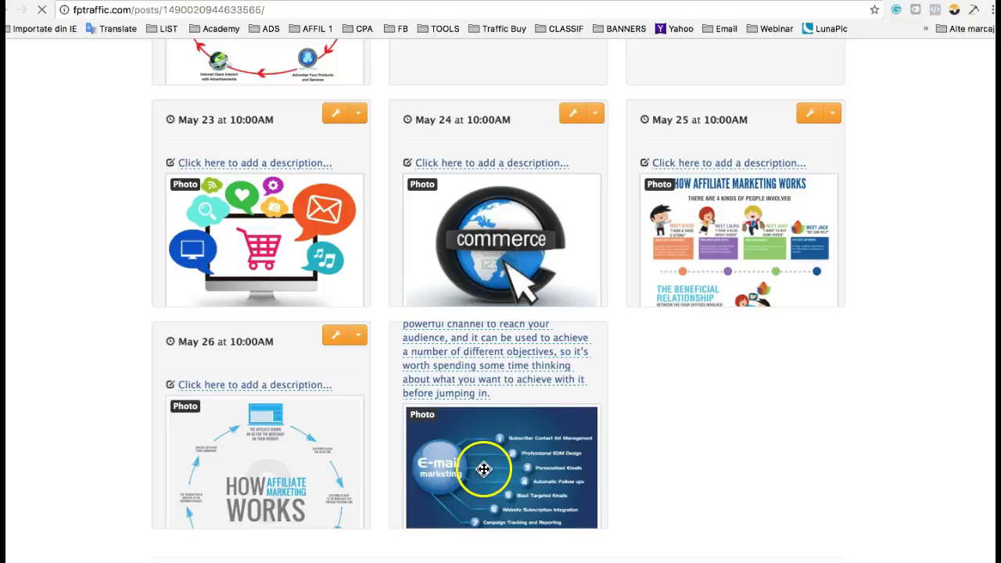
scroll(485, 471, "down", 1)
scroll(478, 465, "up", 3)
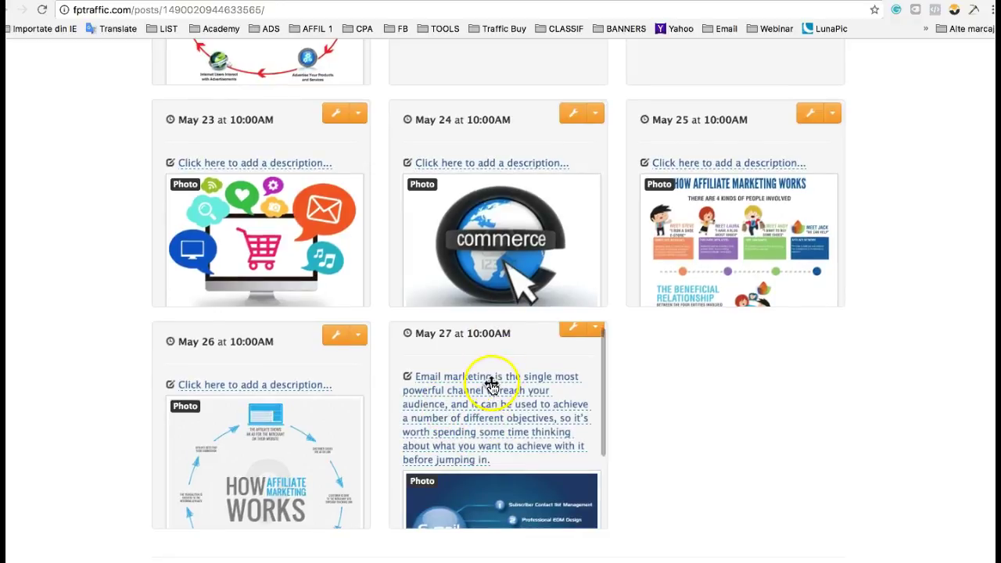
scroll(491, 384, "up", 12)
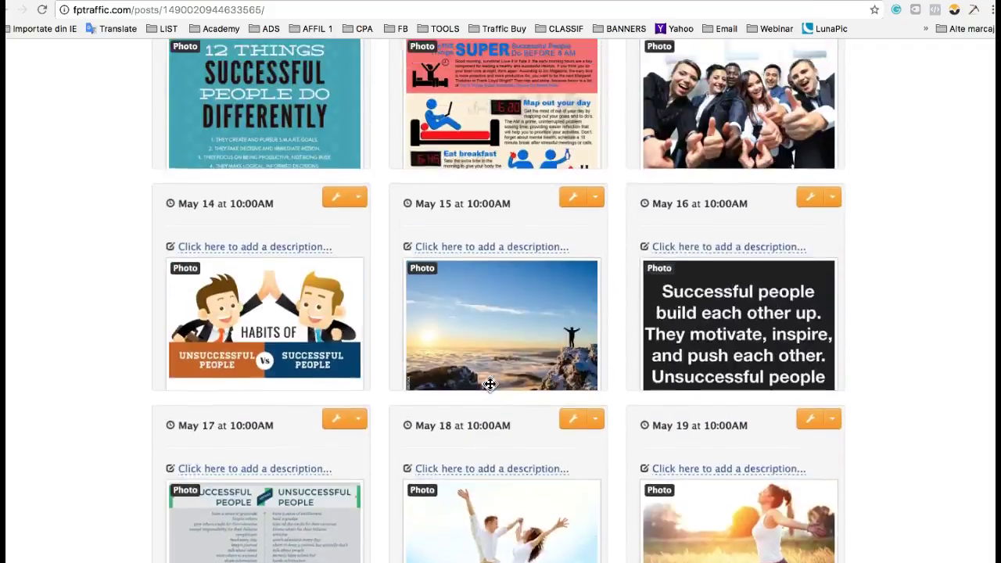
scroll(490, 384, "up", 18)
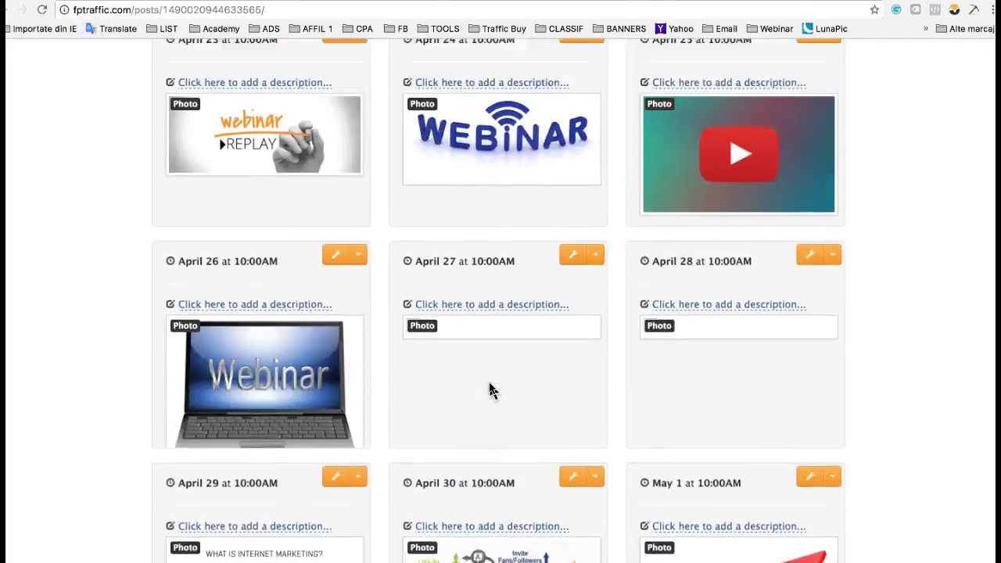
scroll(491, 389, "up", 8)
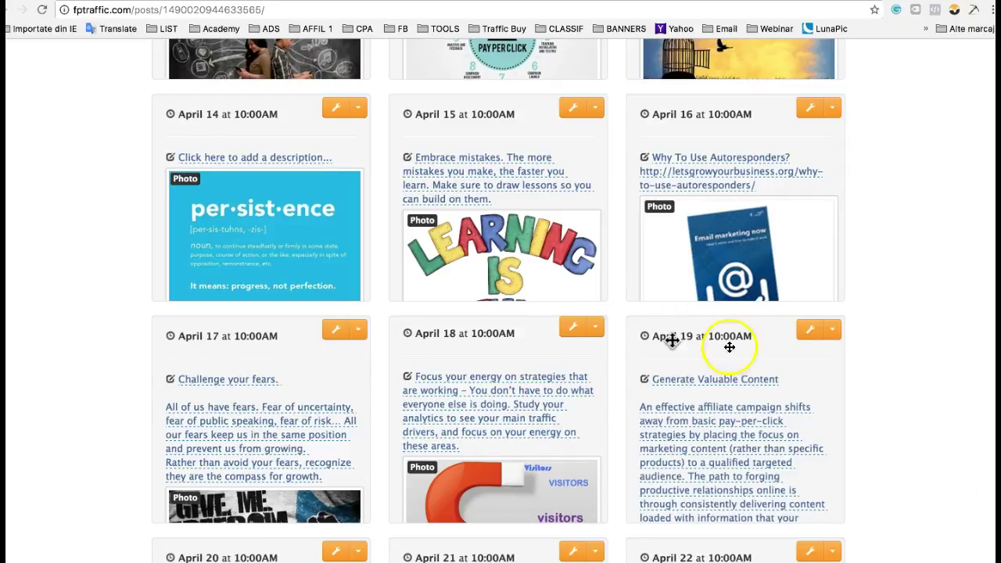
scroll(500, 346, "up", 20)
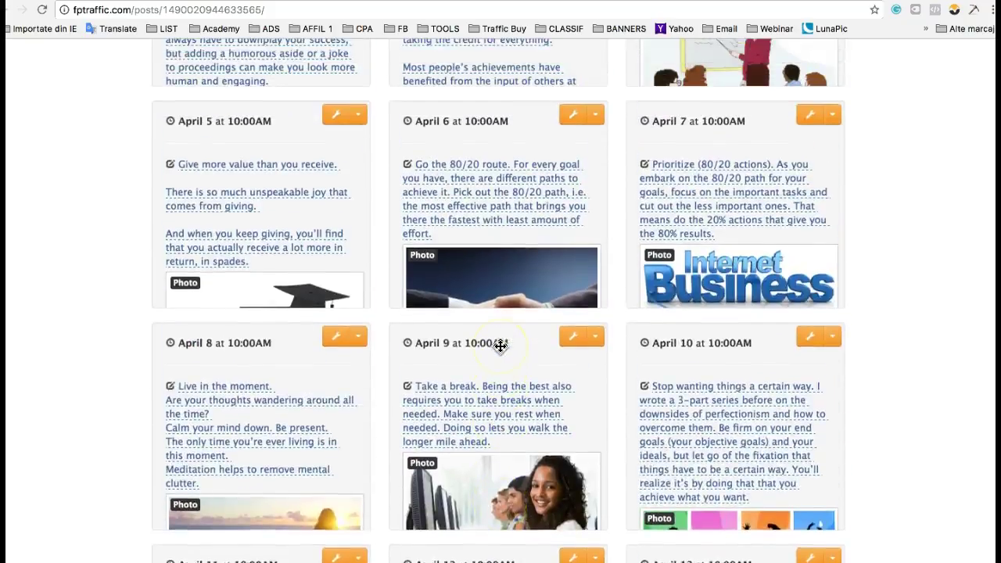
scroll(501, 346, "up", 20)
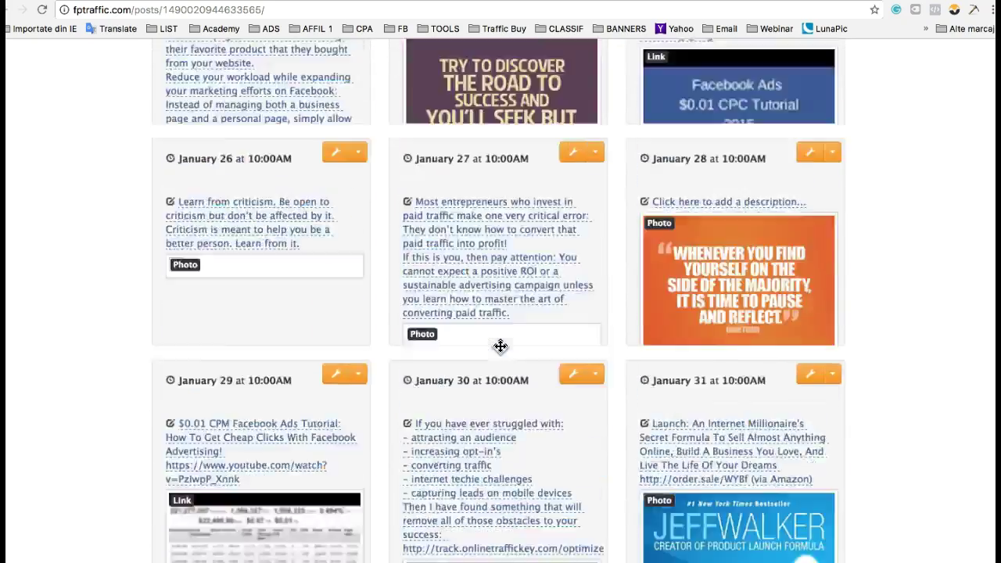
scroll(500, 346, "up", 5)
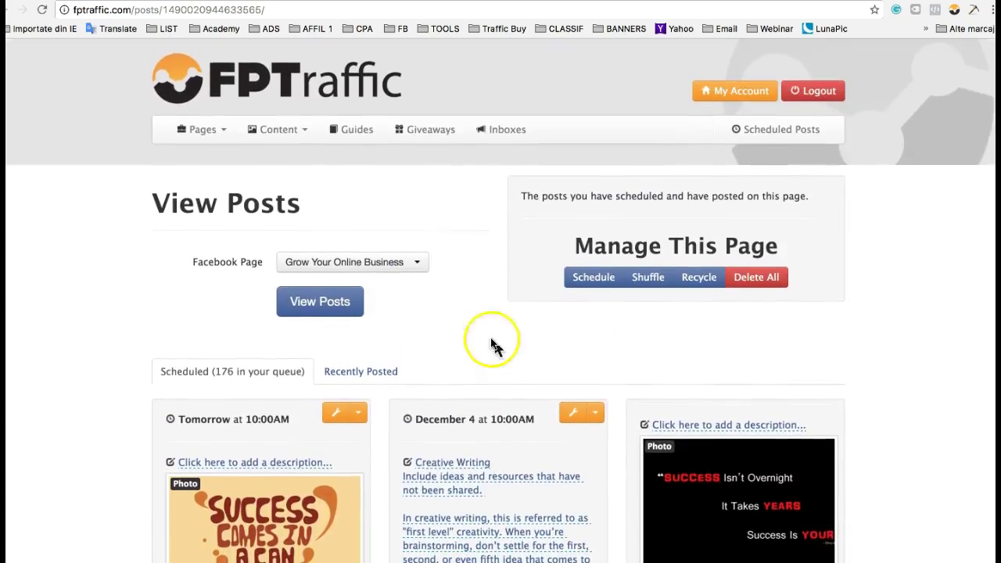
scroll(425, 358, "down", 3)
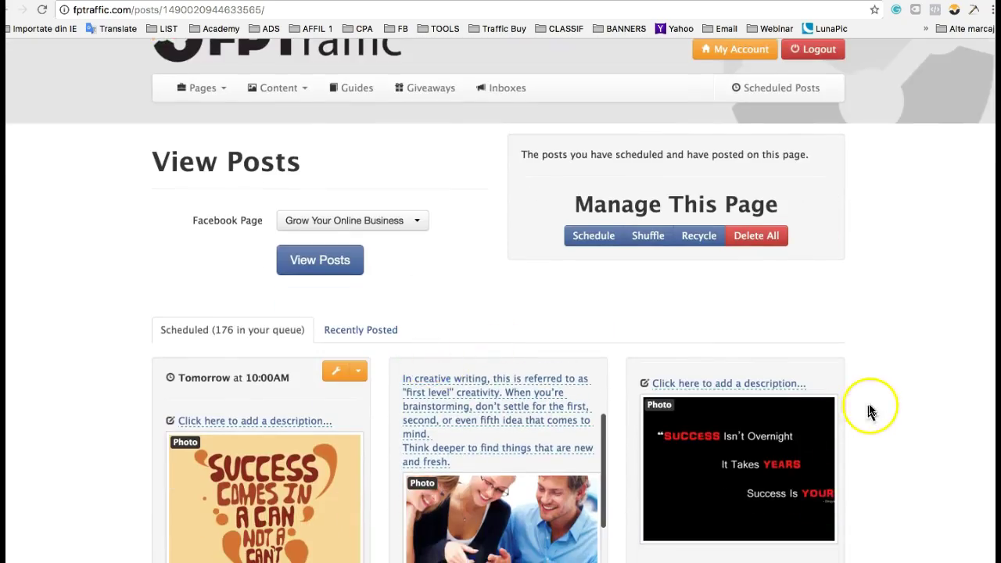
scroll(867, 407, "down", 5)
scroll(520, 423, "up", 4)
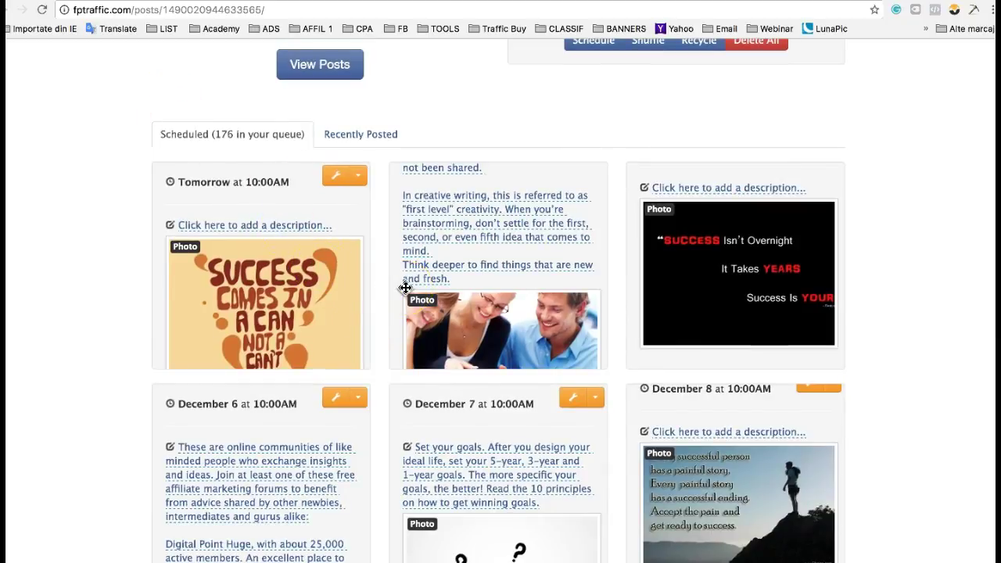
left_click(312, 385)
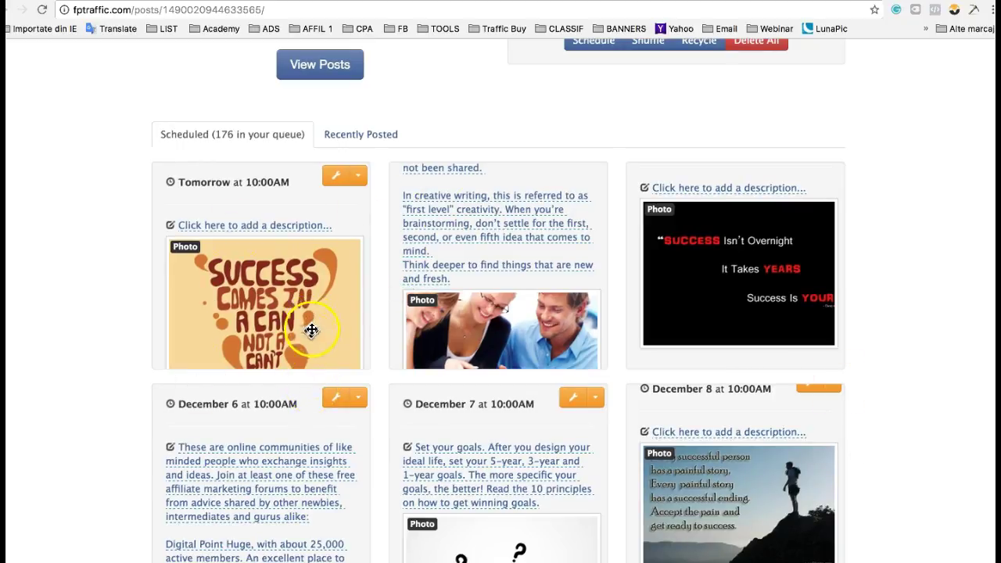
scroll(424, 384, "up", 5)
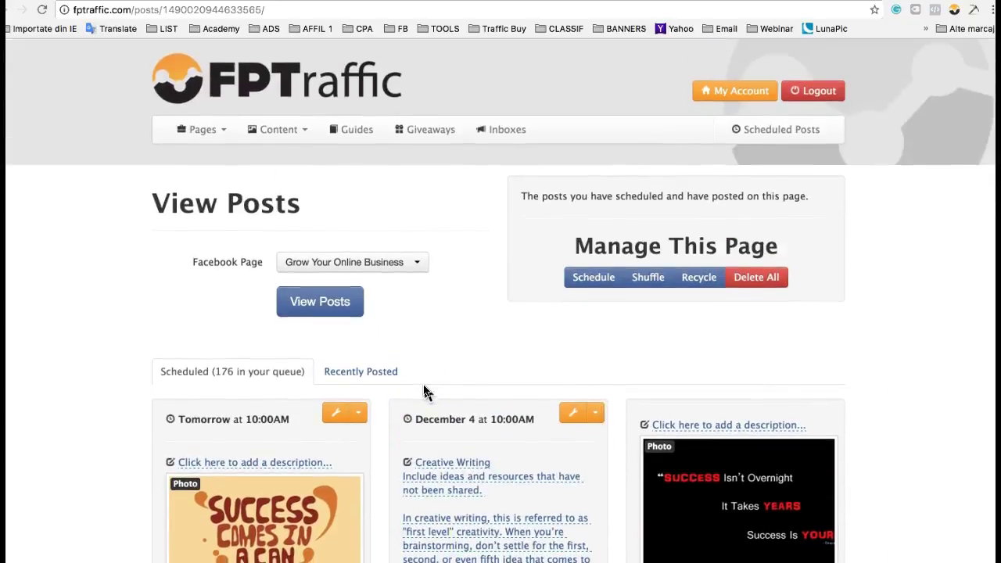
Search the YouTube content source for "Facebook ads" videos for the Grow Your Online Business page.
left_click(302, 139)
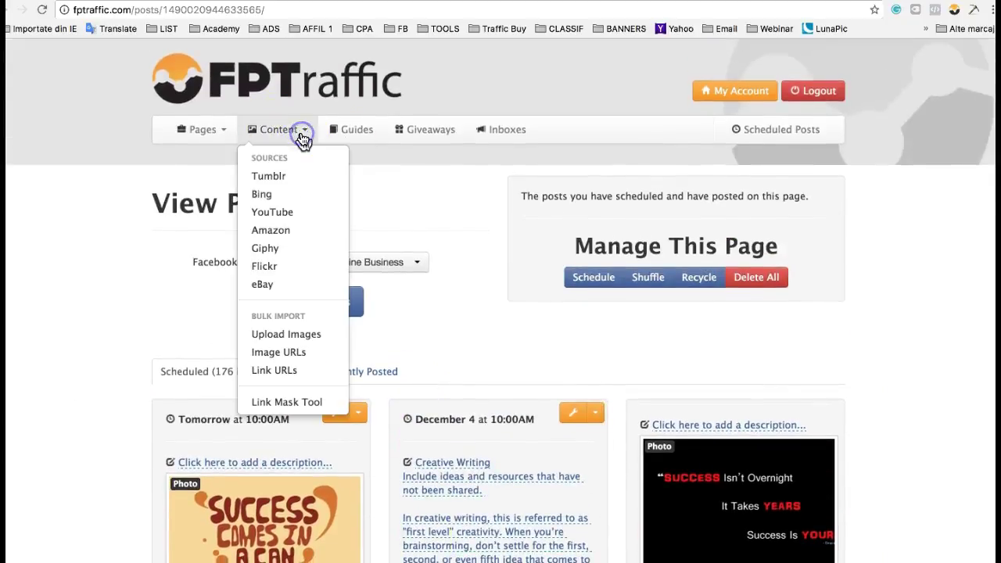
left_click(281, 216)
left_click(294, 259)
type("Facebook ads")
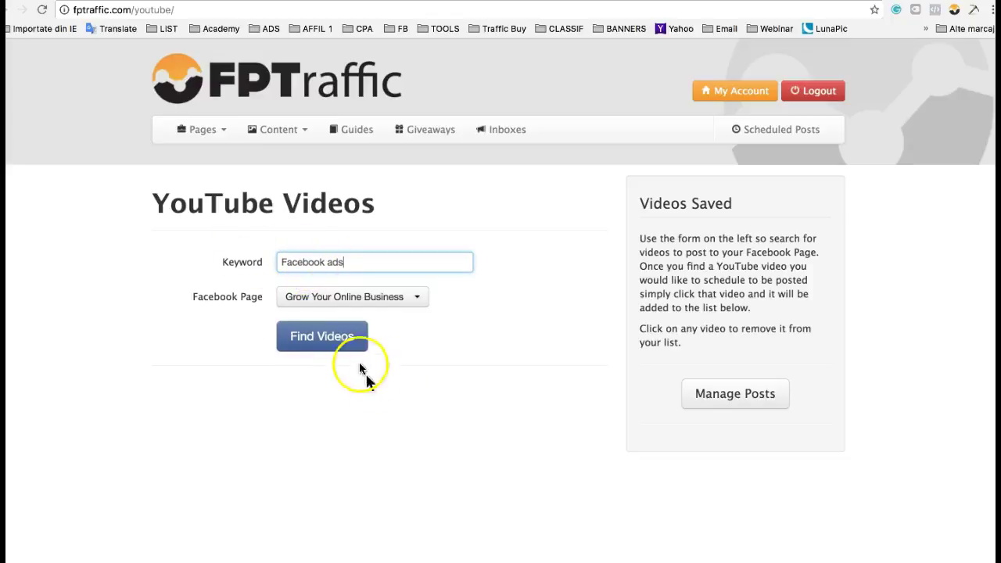
left_click(342, 343)
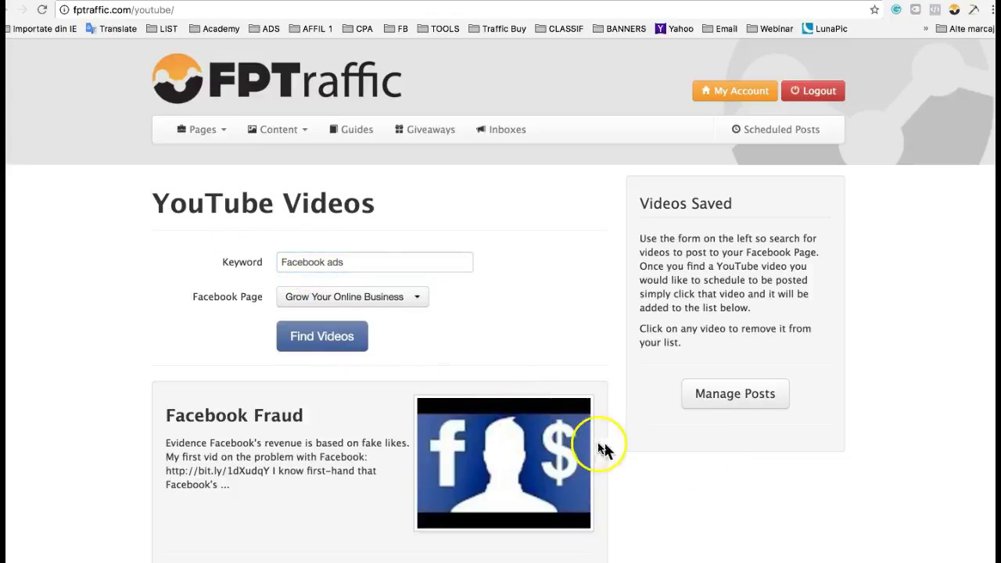
Schedule the "Google AdWords Tutorial March 2016!" video from the search results as a post.
scroll(618, 449, "down", 3)
scroll(630, 446, "down", 6)
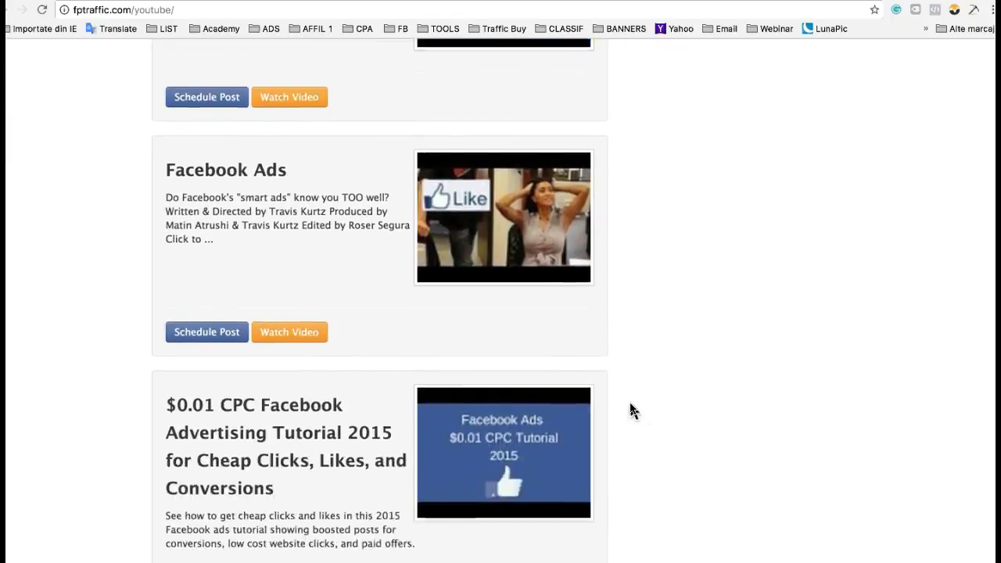
scroll(452, 446, "down", 1)
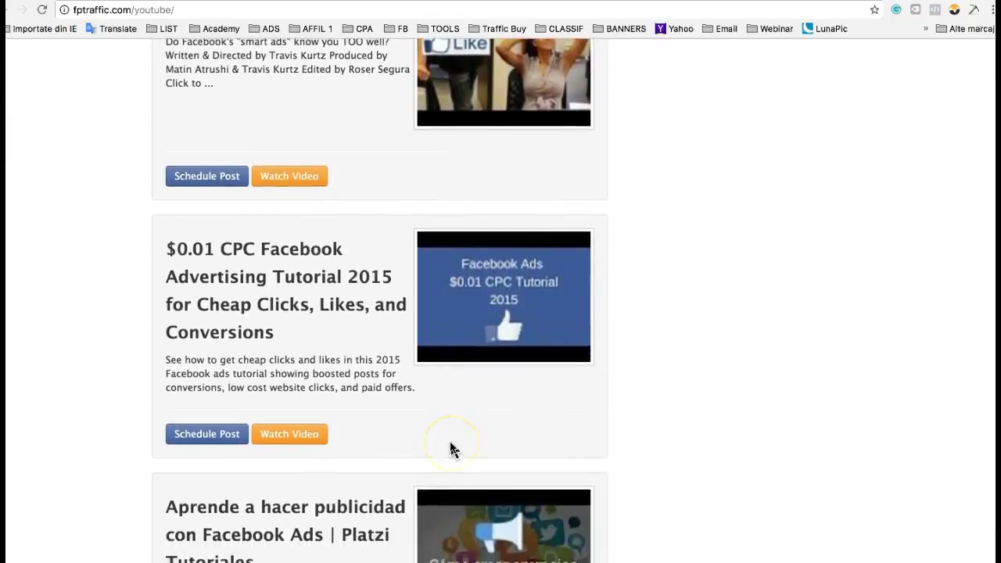
scroll(451, 403, "down", 3)
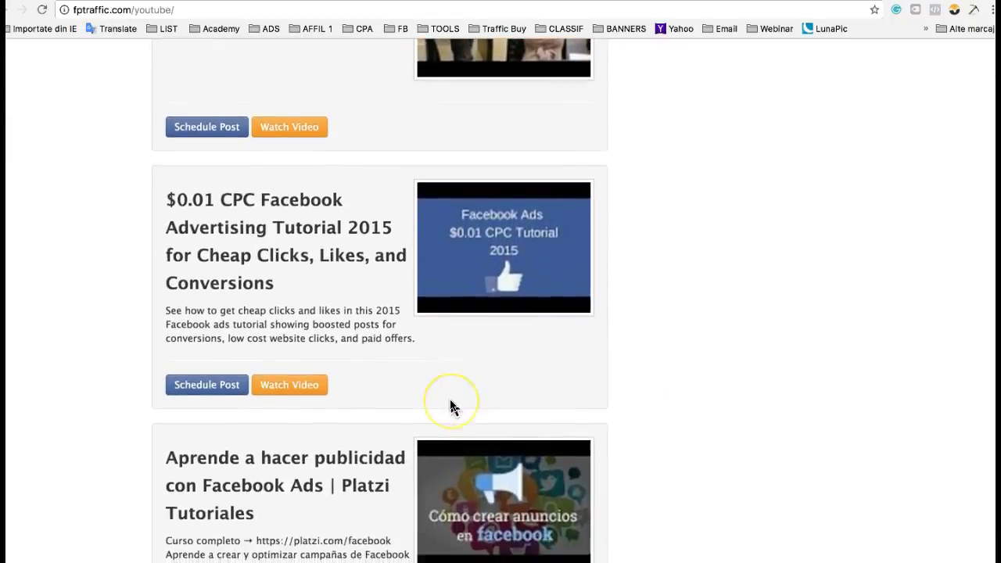
scroll(451, 406, "down", 4)
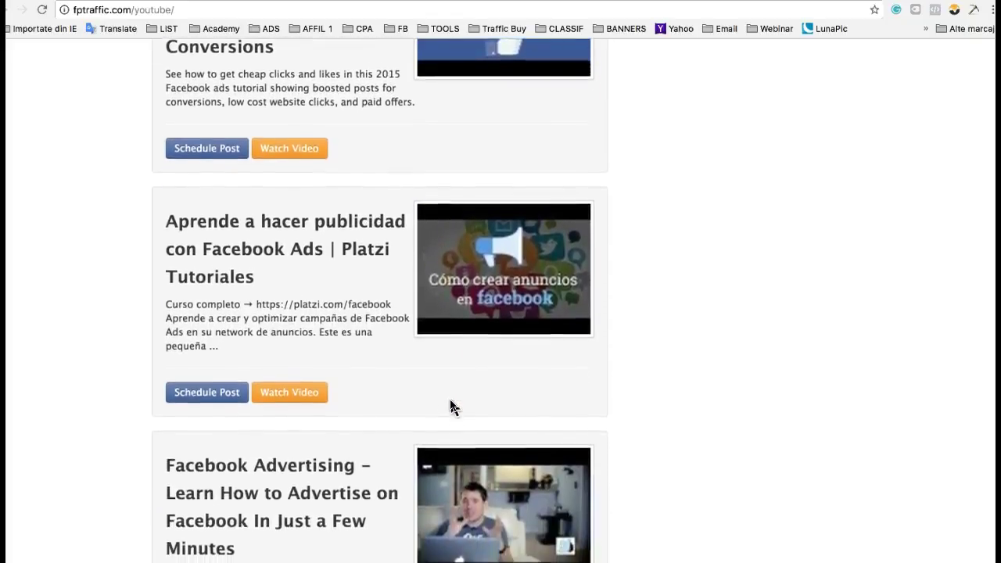
scroll(451, 403, "down", 4)
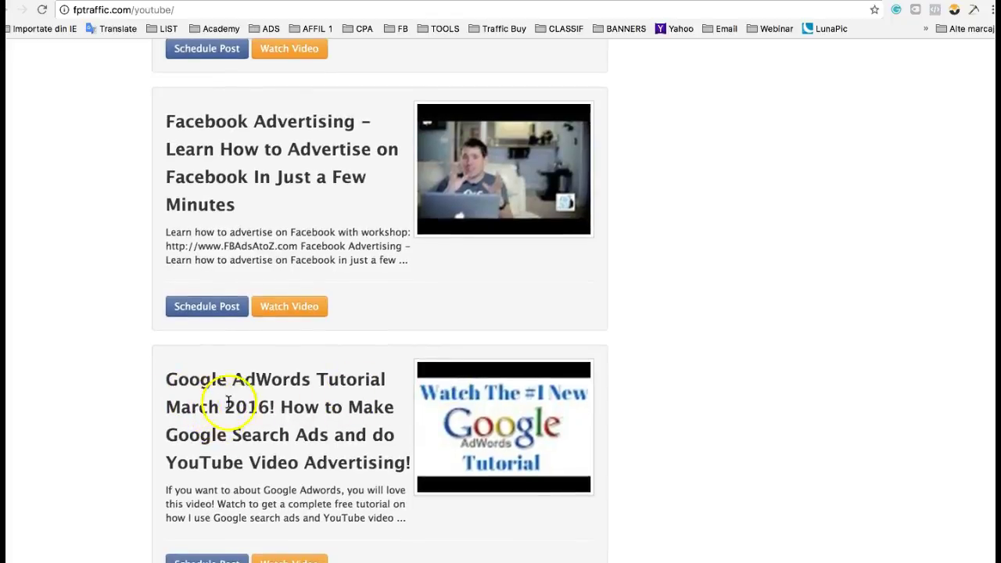
scroll(312, 417, "down", 1)
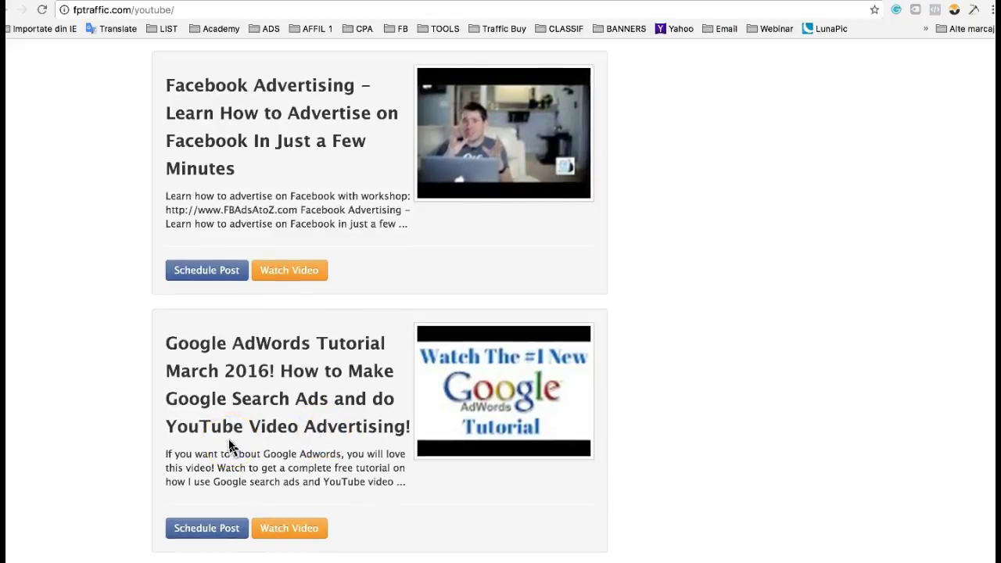
scroll(231, 446, "down", 5)
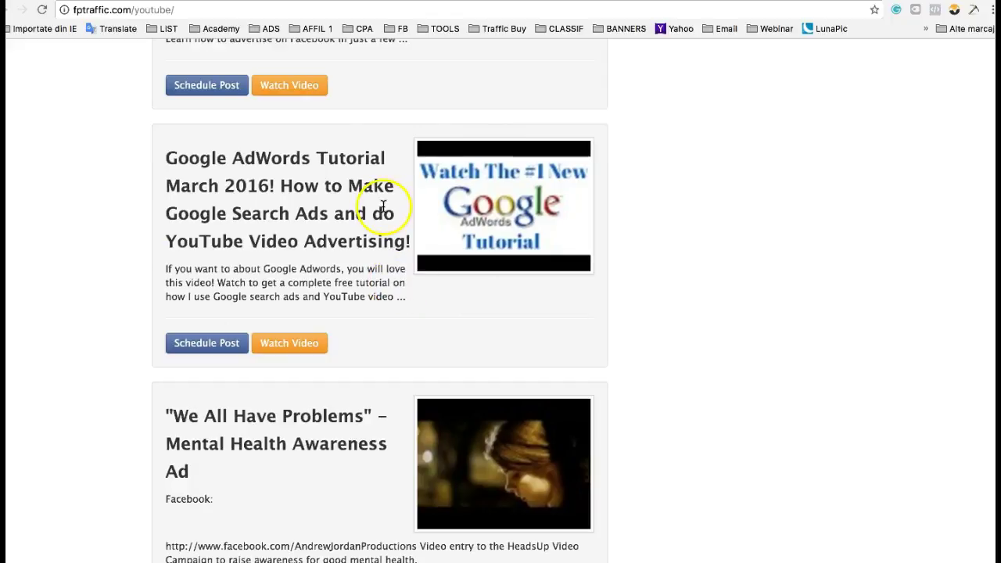
left_click(197, 349)
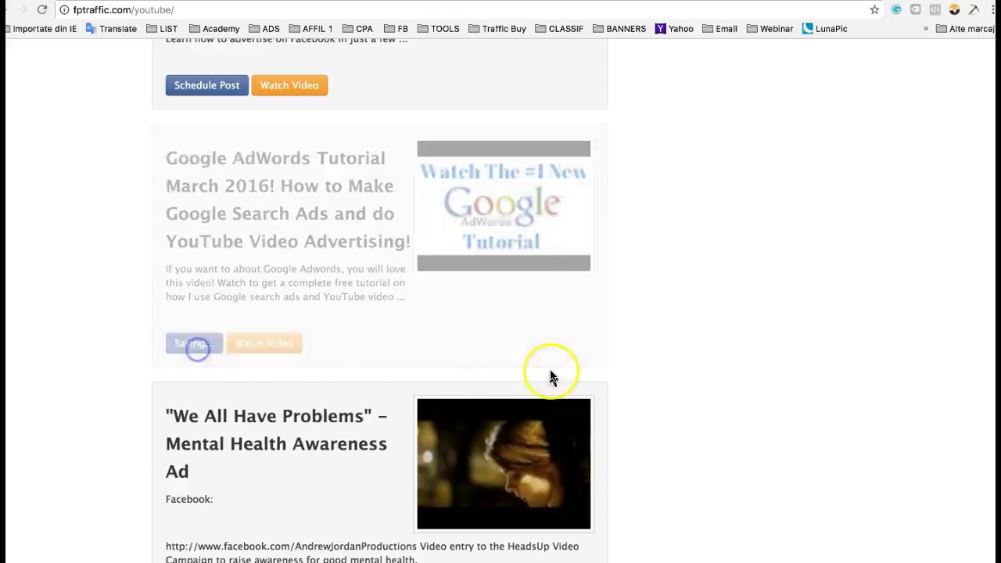
Schedule the "$0.01 CPM Facebook Ads Tutorial: How To Get Cheap Clicks With Facebook Advertising!" video from the search results as a post.
scroll(782, 377, "down", 3)
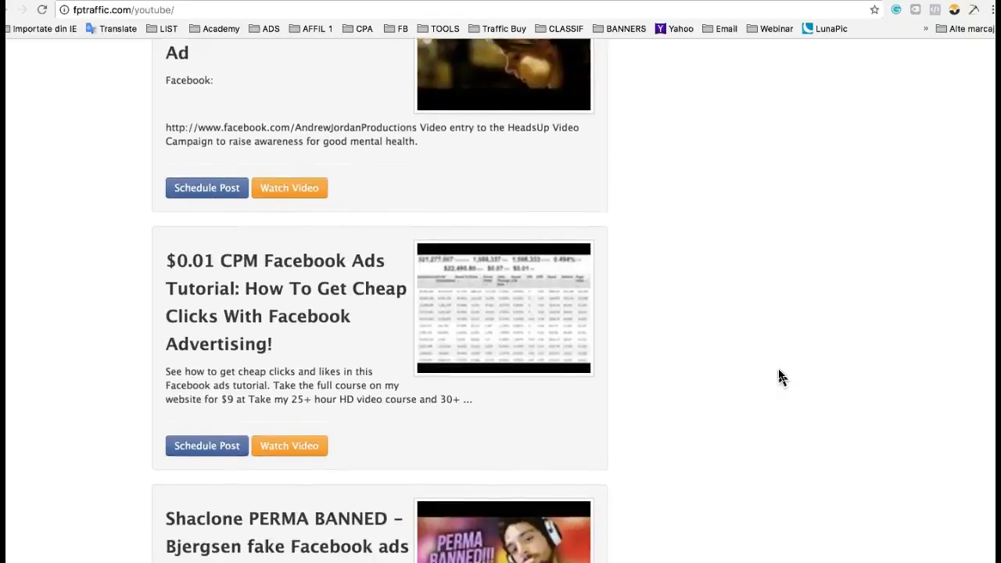
scroll(780, 378, "down", 2)
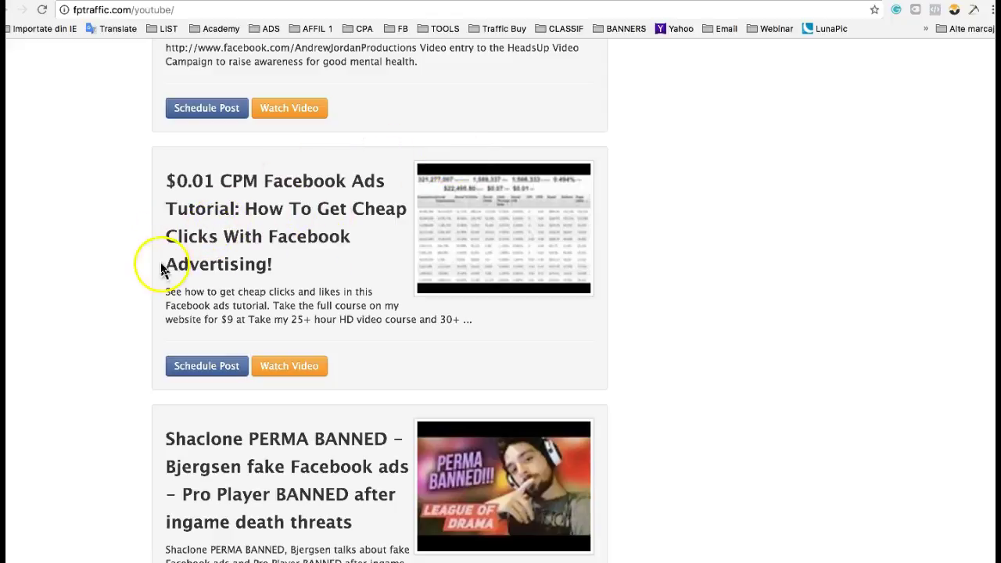
left_click(201, 374)
Find and schedule the "$0.0005 CPC Facebook Ads in the USA: AWESOME Facebook Advertising Tutorial" video as a post.
scroll(756, 391, "down", 10)
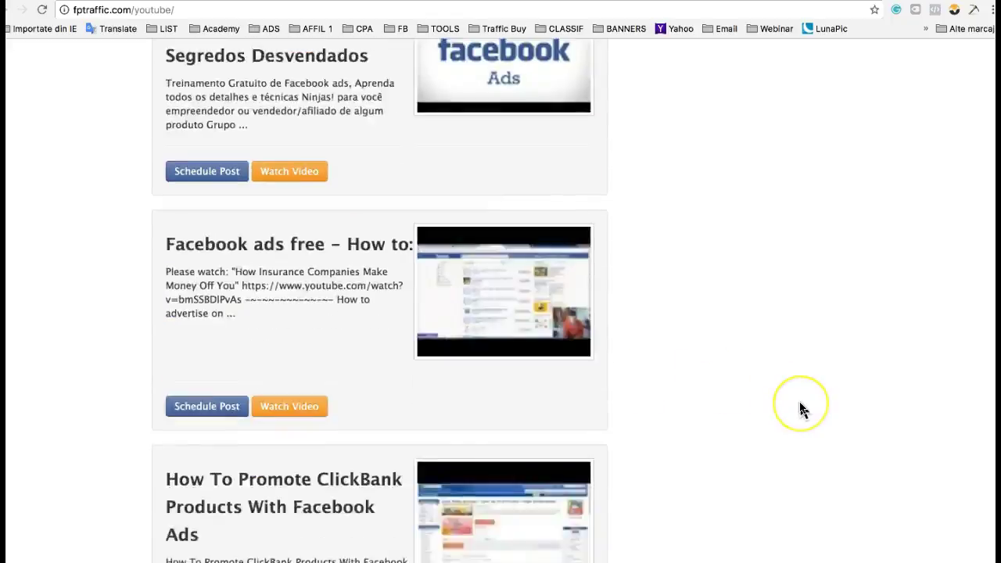
scroll(802, 409, "down", 1)
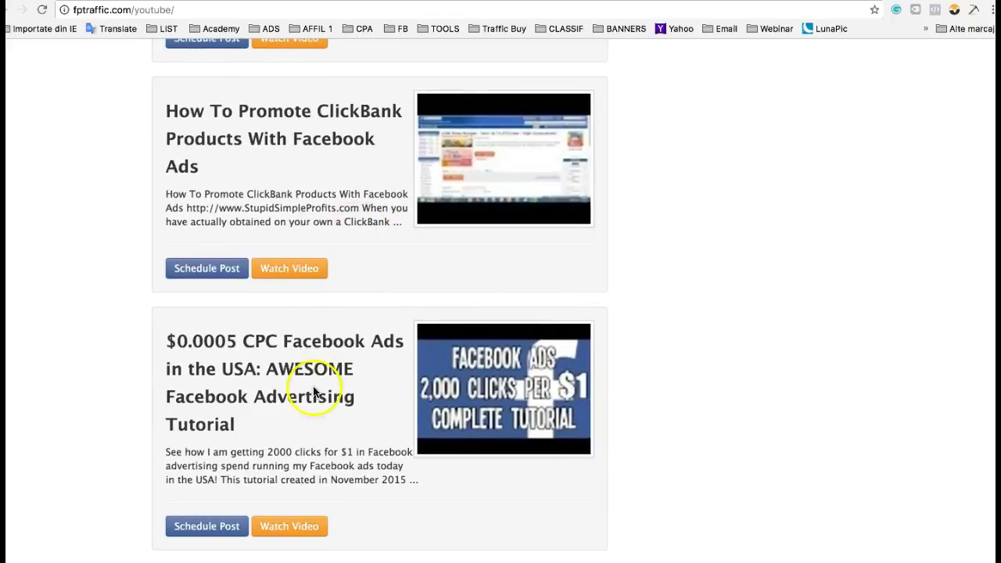
scroll(313, 391, "down", 2)
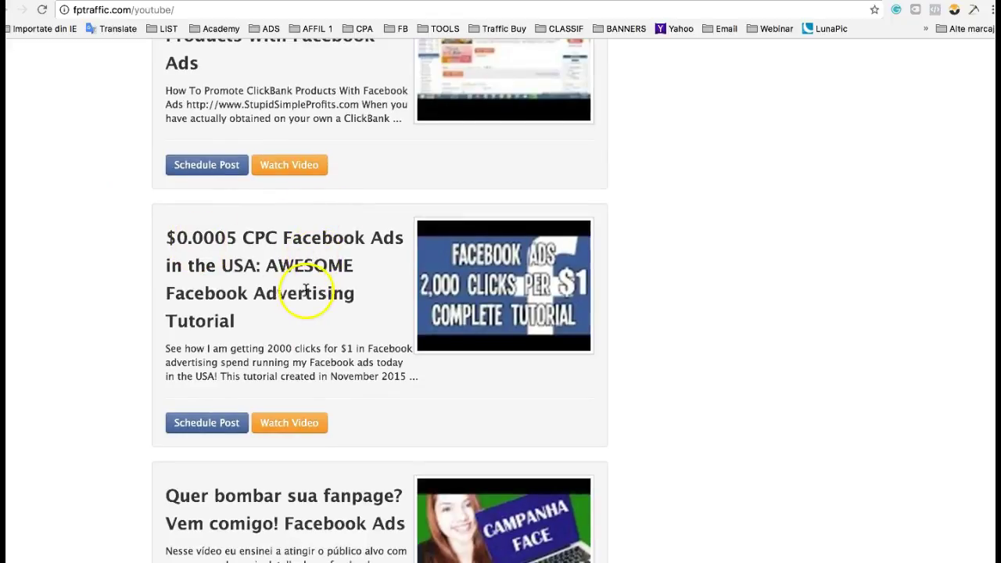
scroll(307, 289, "down", 1)
scroll(308, 289, "down", 1)
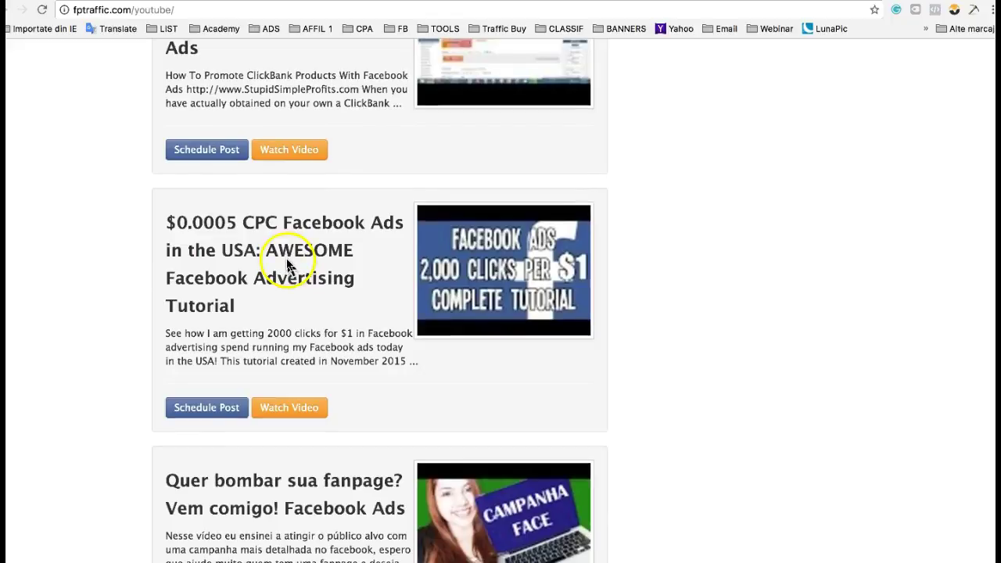
left_click(196, 409)
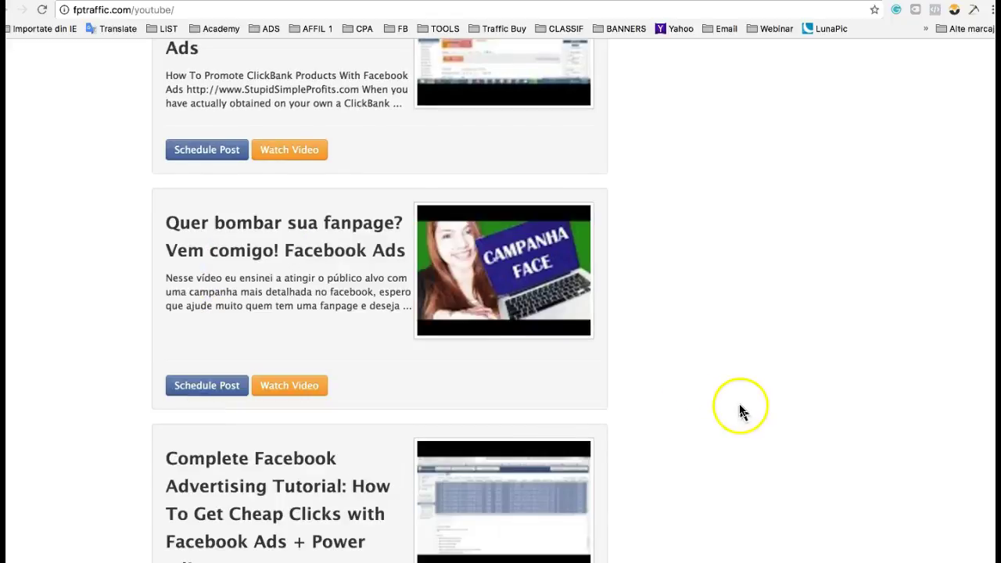
Review the list of YouTube videos selected for posting, from the Google AdWords tutorial to the two Facebook ads tutorials.
scroll(740, 413, "up", 15)
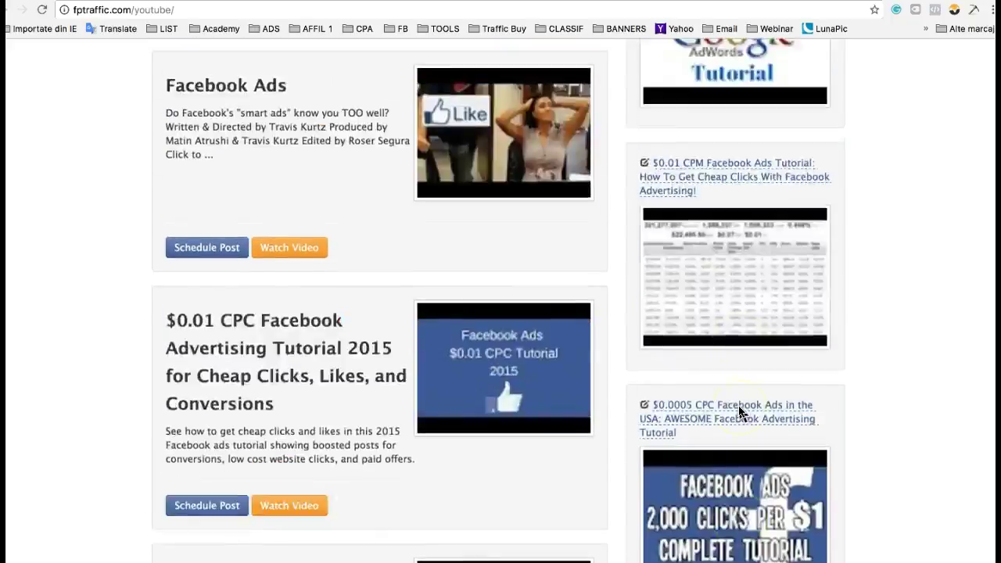
scroll(813, 423, "up", 5)
scroll(928, 425, "down", 3)
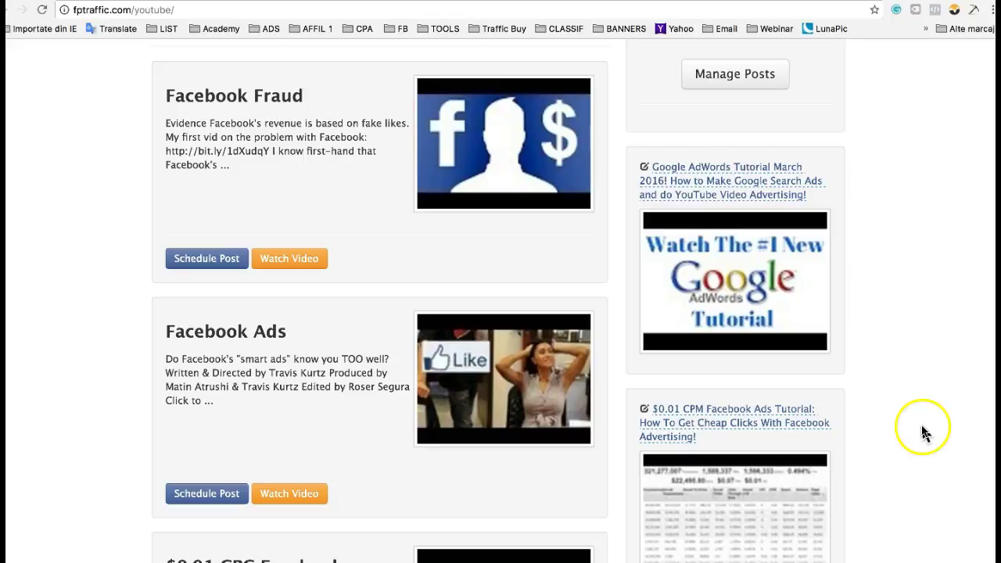
scroll(927, 434, "down", 3)
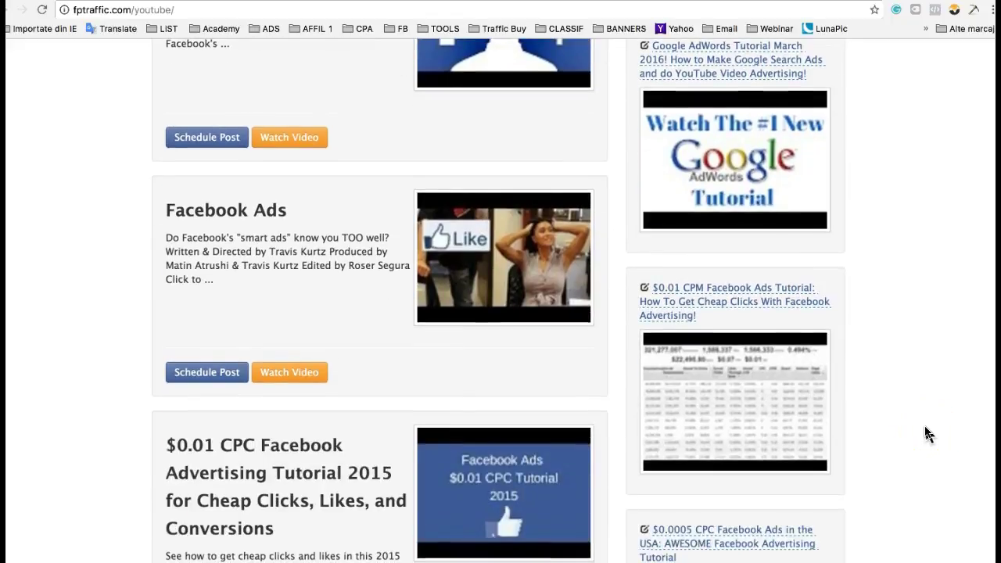
scroll(927, 434, "up", 6)
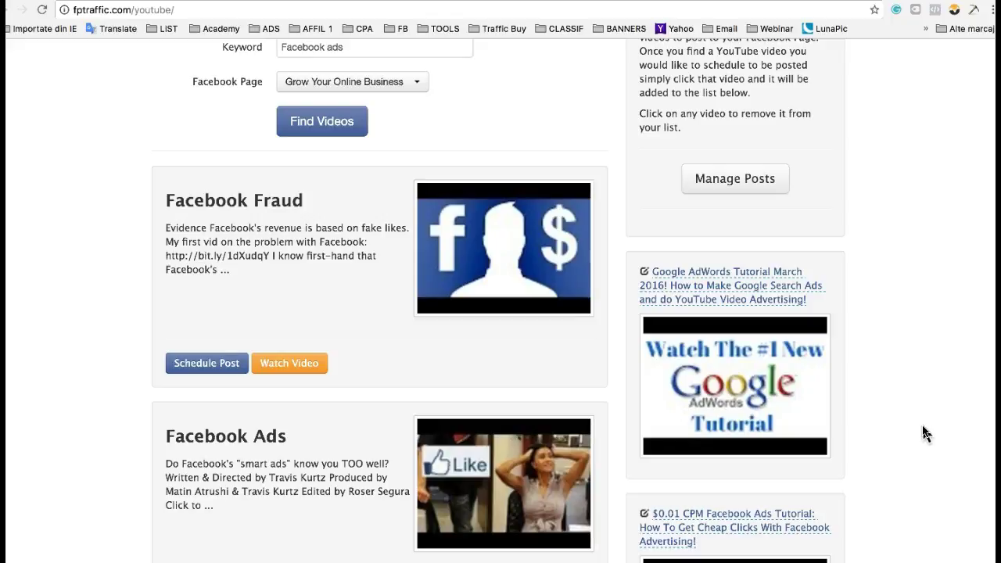
Open the scheduled posts of the Grow Your Online Business page and go to the last entries in late May.
left_click(744, 183)
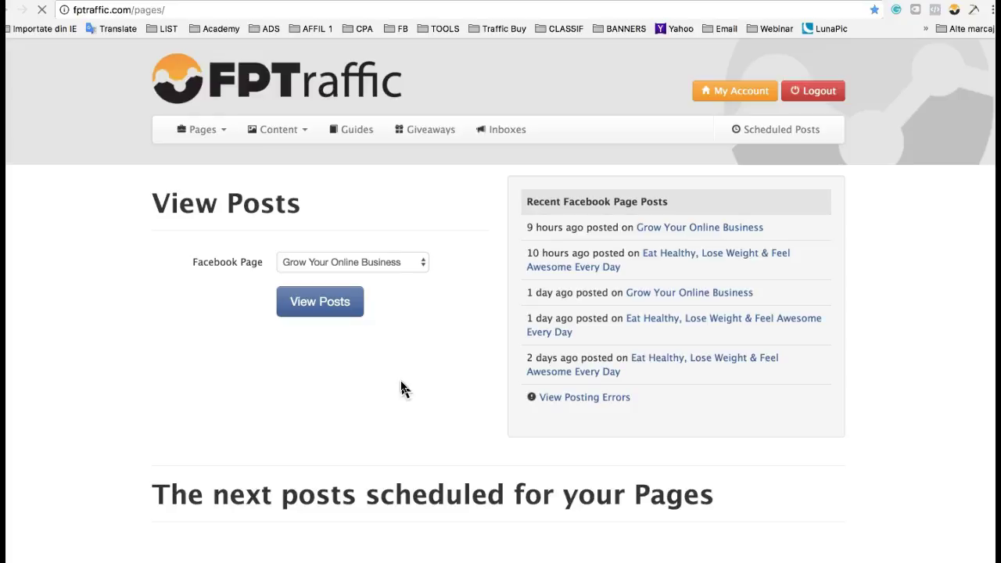
left_click(338, 388)
scroll(339, 389, "down", 3)
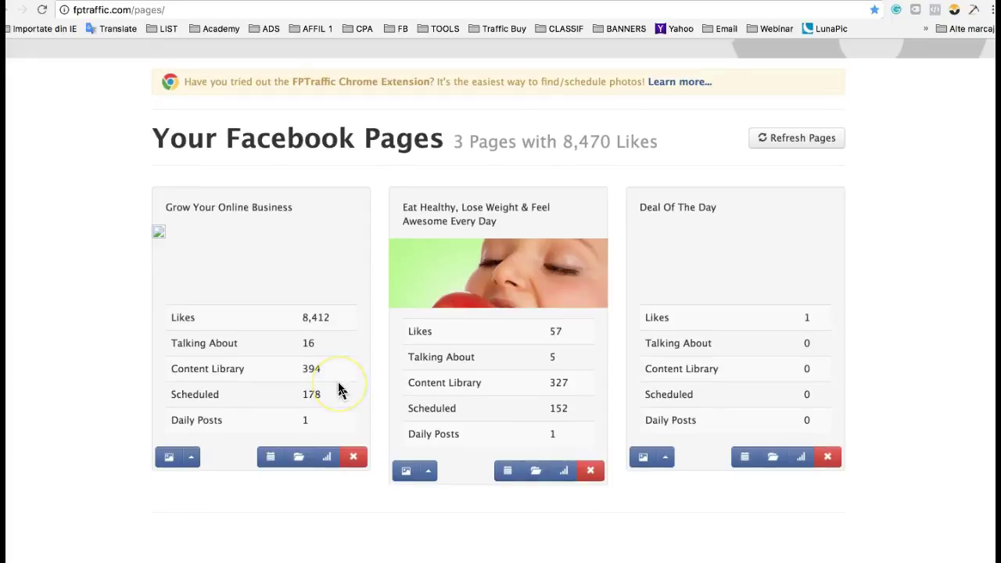
left_click(301, 457)
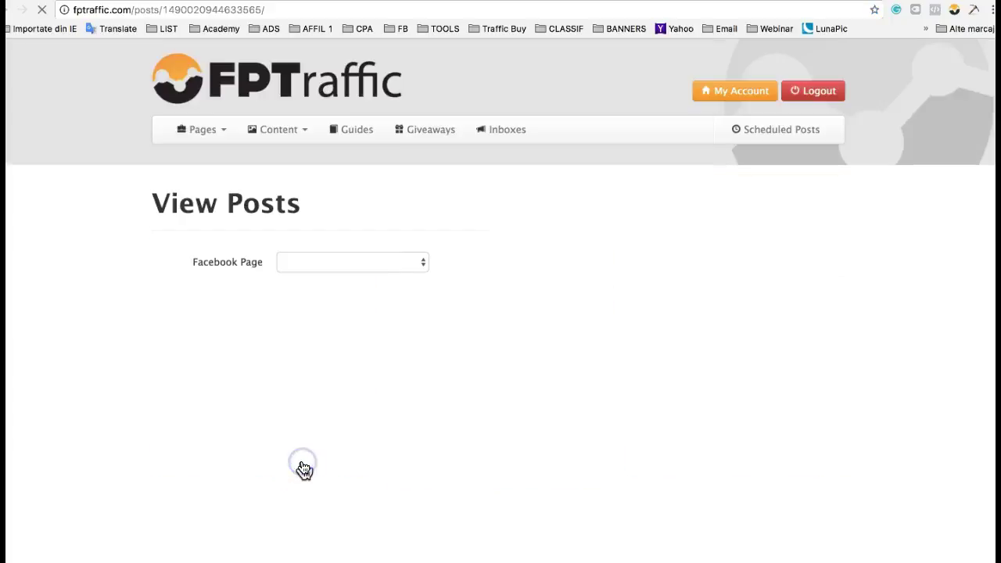
scroll(966, 472, "down", 10)
scroll(965, 470, "down", 10)
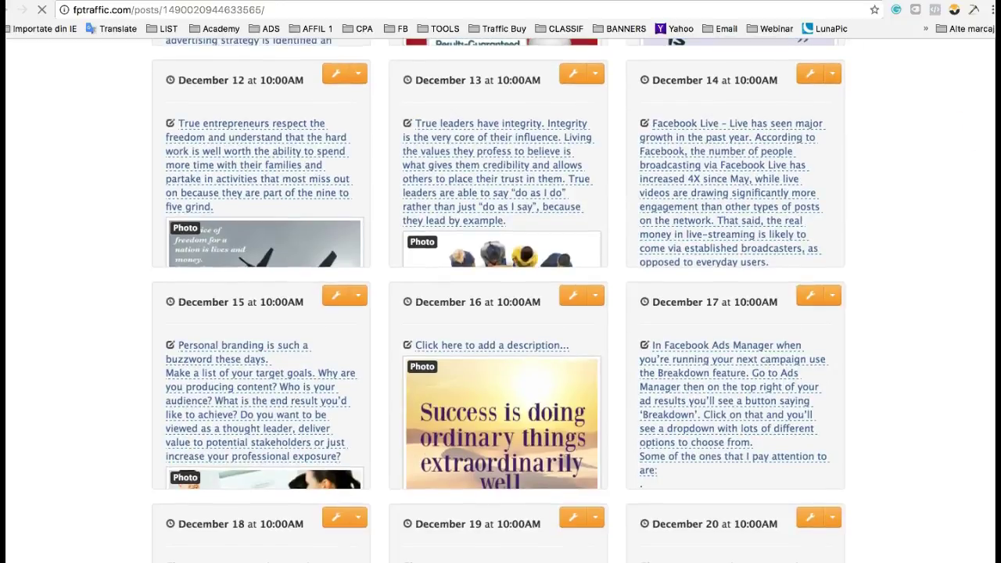
scroll(994, 212, "down", 20)
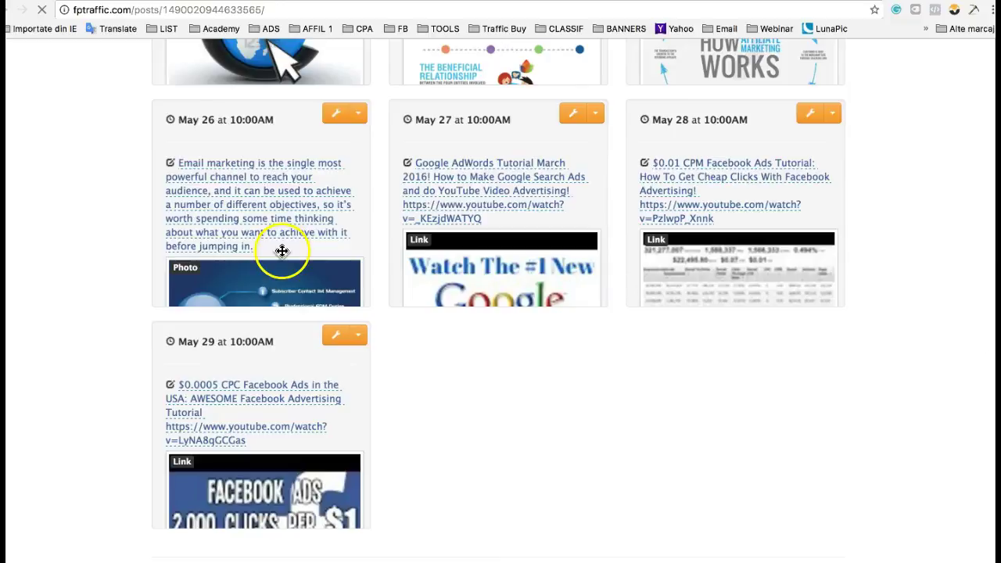
Examine the email marketing post and the three YouTube video posts scheduled from May 26 to May 29.
scroll(281, 250, "down", 3)
scroll(432, 235, "down", 3)
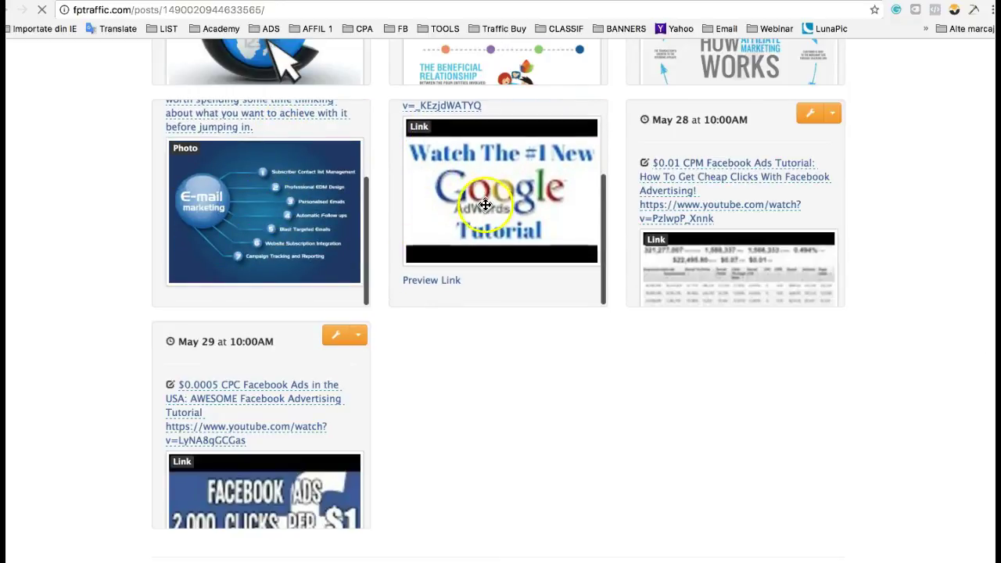
scroll(485, 205, "up", 2)
scroll(728, 240, "down", 2)
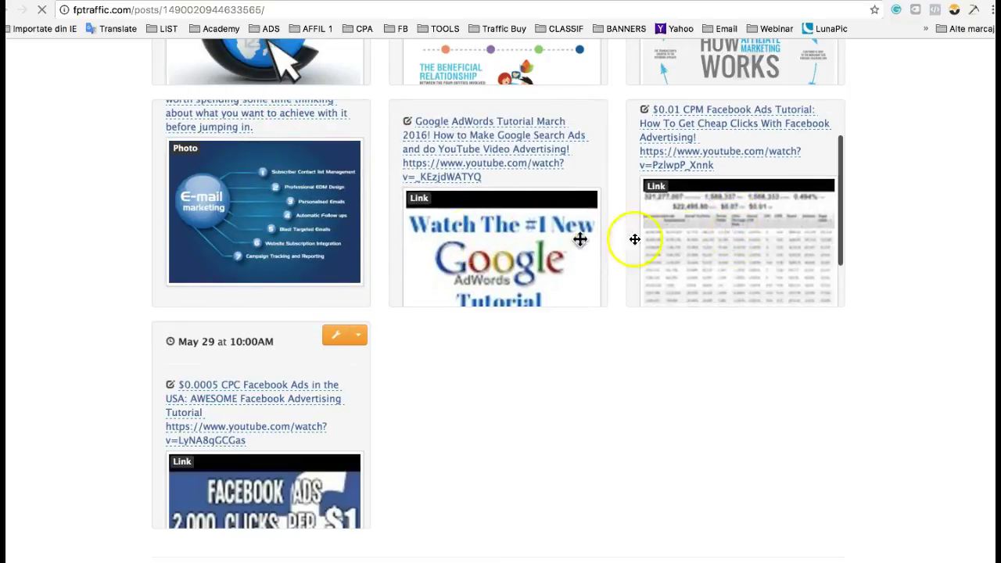
scroll(273, 467, "down", 3)
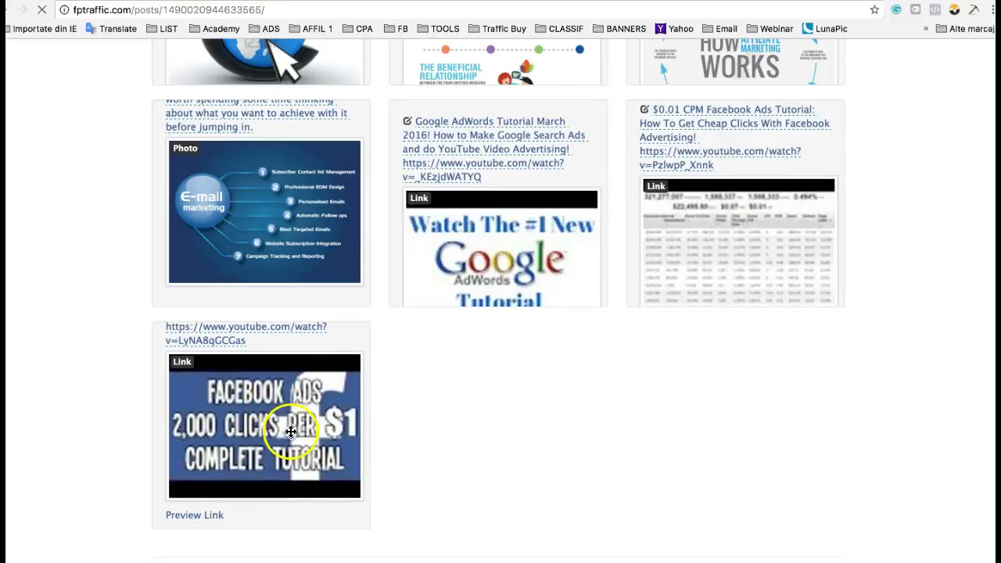
scroll(291, 429, "up", 2)
scroll(532, 387, "up", 1)
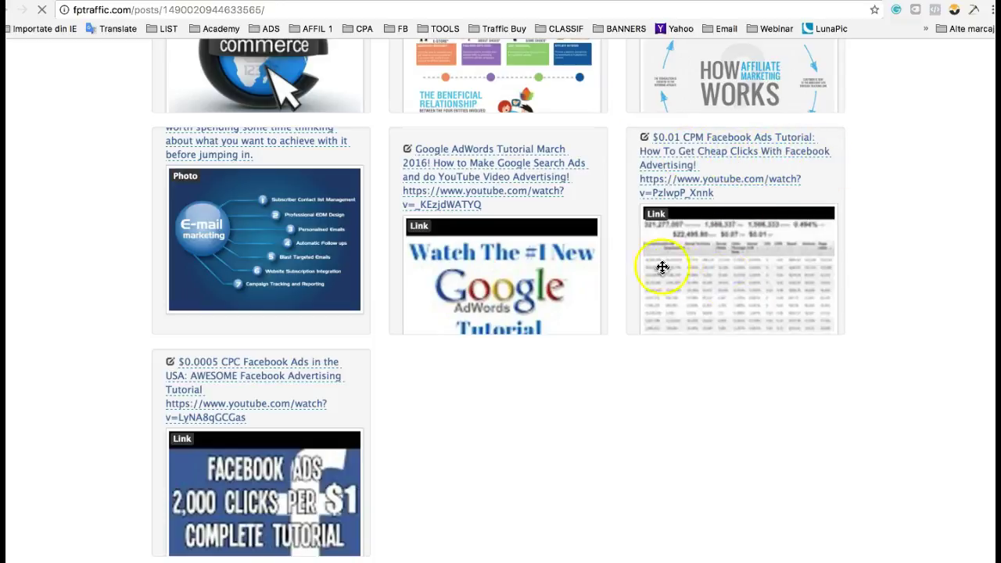
Move the May 28 "$0.01 CPM Facebook Ads Tutorial" post forward in the queue to directly after the April 18 post.
scroll(899, 302, "up", 2)
left_click_drag(729, 381, 504, 134)
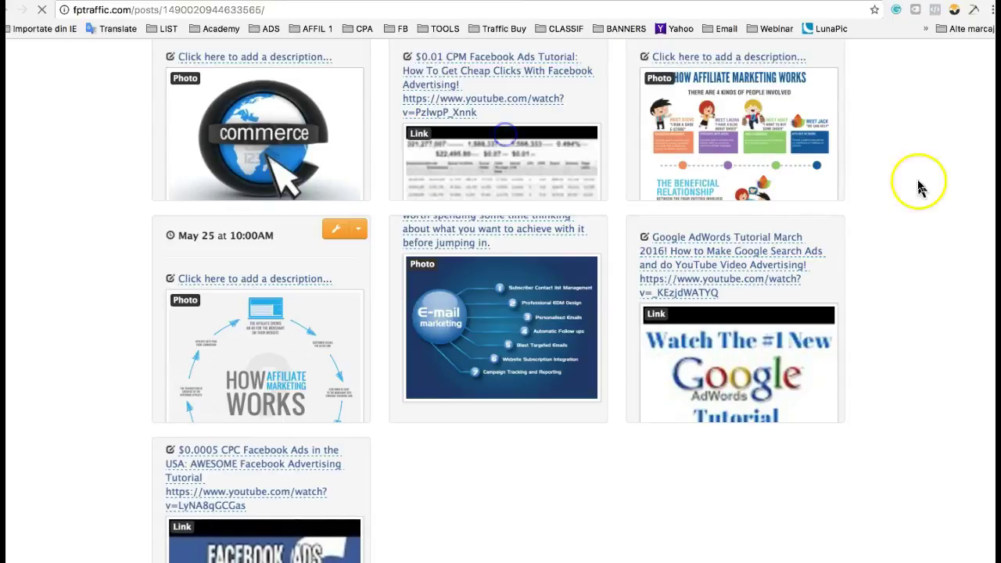
scroll(921, 187, "up", 6)
left_click_drag(546, 526, 493, 526)
left_click_drag(494, 518, 499, 270)
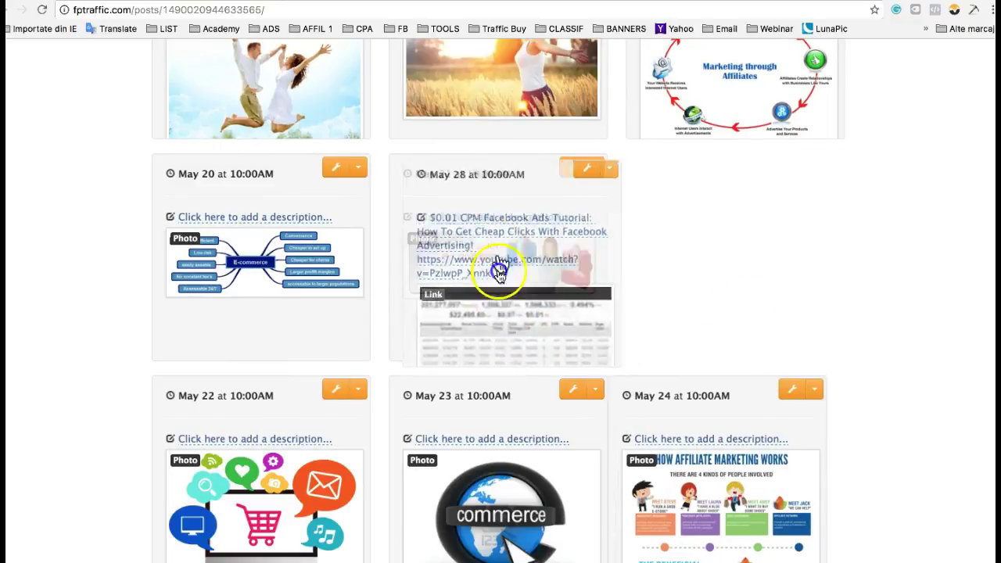
left_click_drag(500, 58, 925, 175)
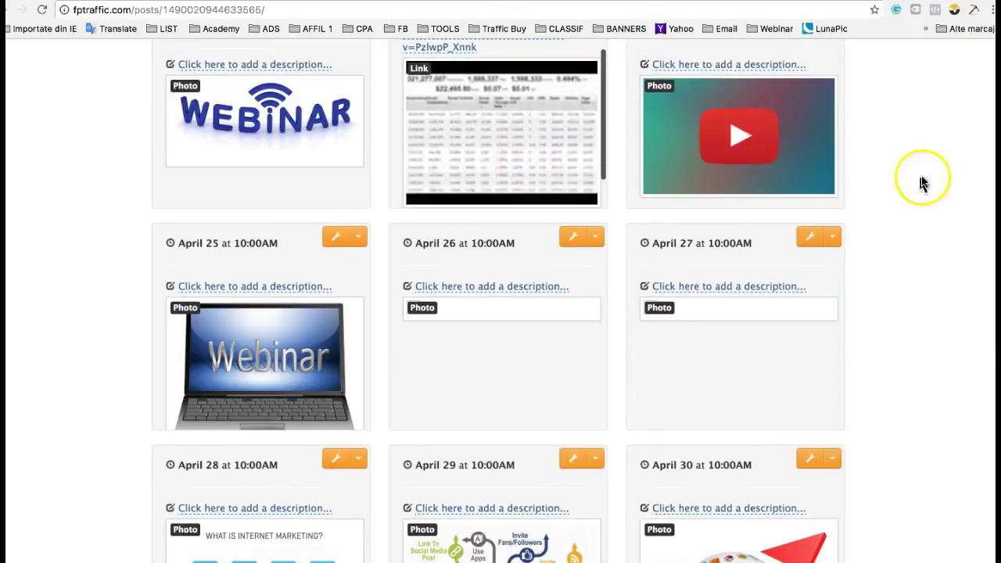
scroll(924, 175, "up", 5)
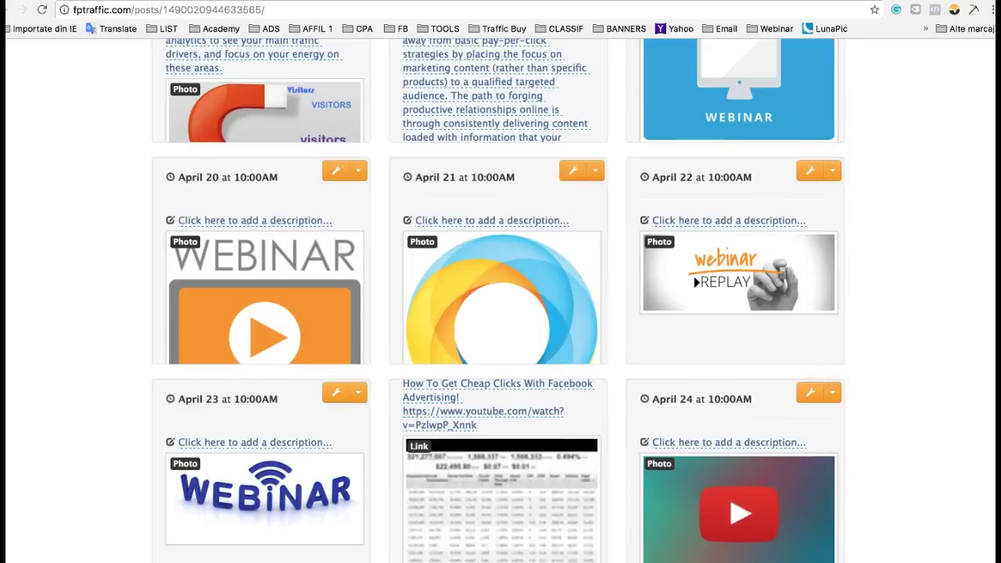
scroll(928, 398, "up", 2)
left_click_drag(489, 474, 704, 133)
scroll(889, 201, "up", 3)
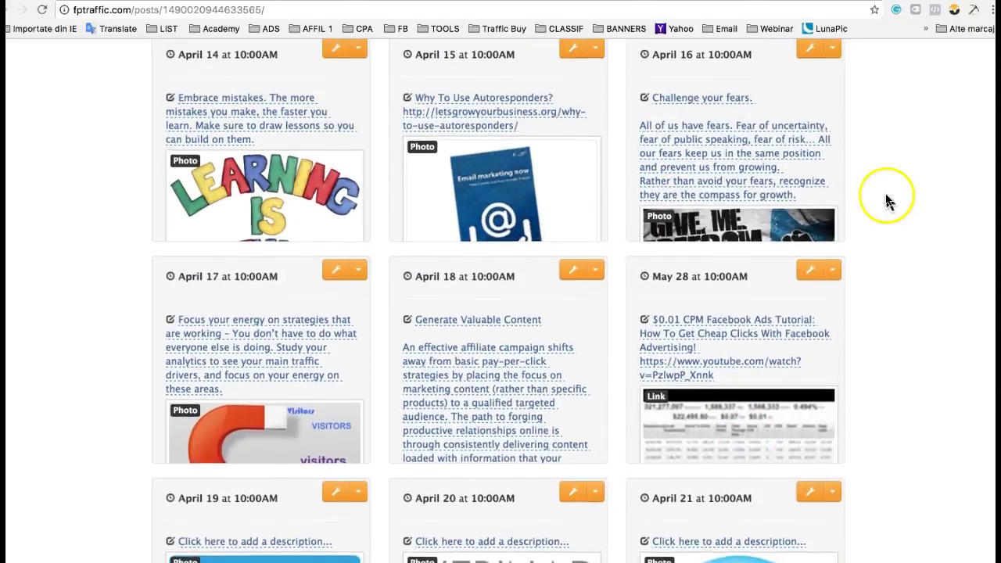
Check the moved "$0.01 CPM Facebook Ads Tutorial" post and the April posts around it in the queue.
scroll(418, 119, "up", 5)
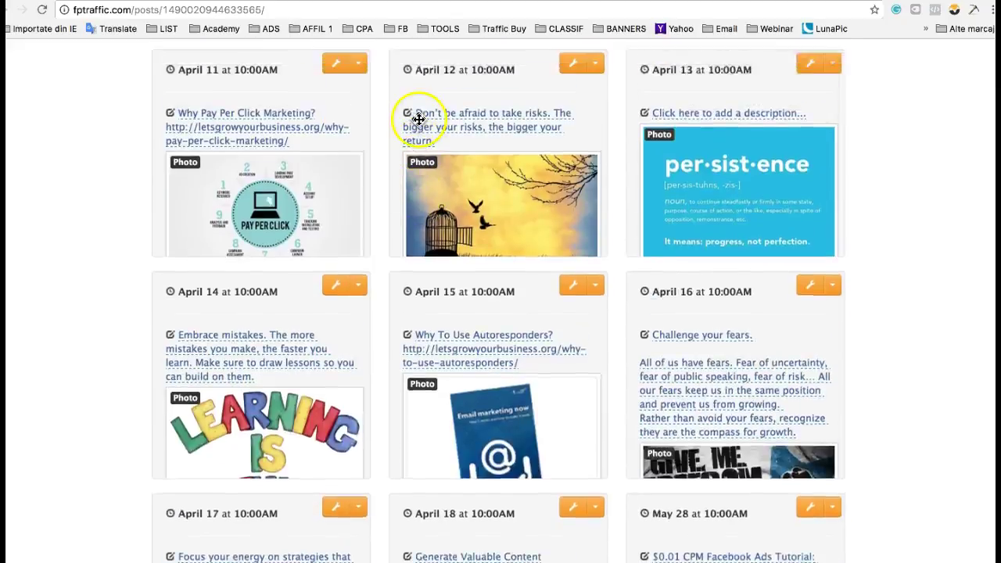
scroll(906, 297, "down", 7)
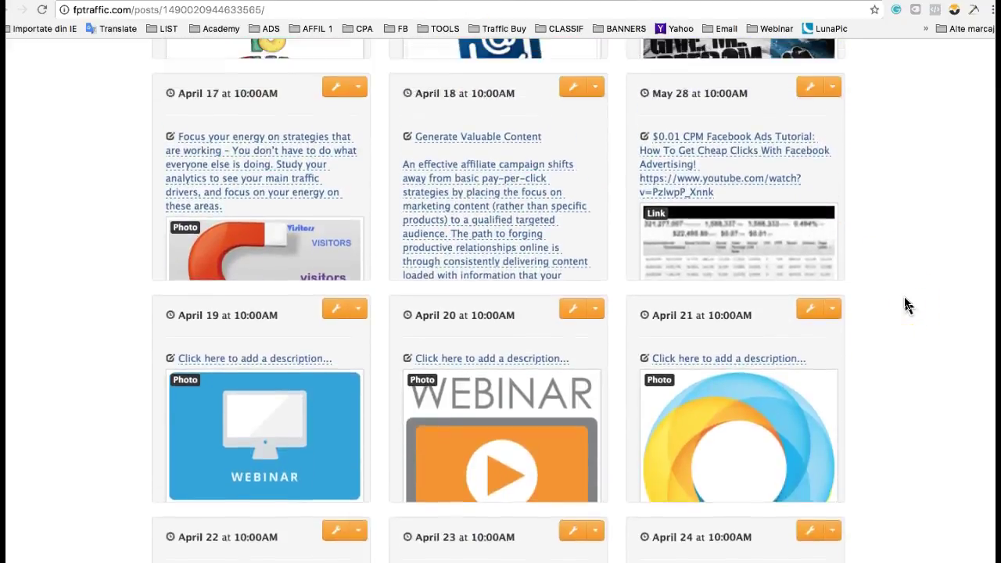
scroll(829, 310, "up", 2)
left_click_drag(756, 315, 743, 342)
scroll(742, 343, "down", 3)
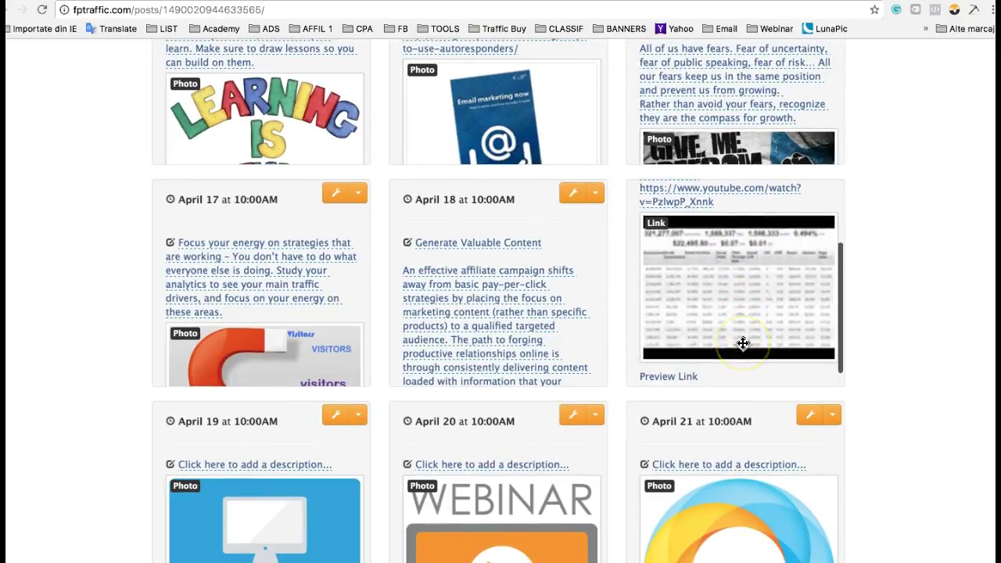
scroll(742, 343, "up", 1)
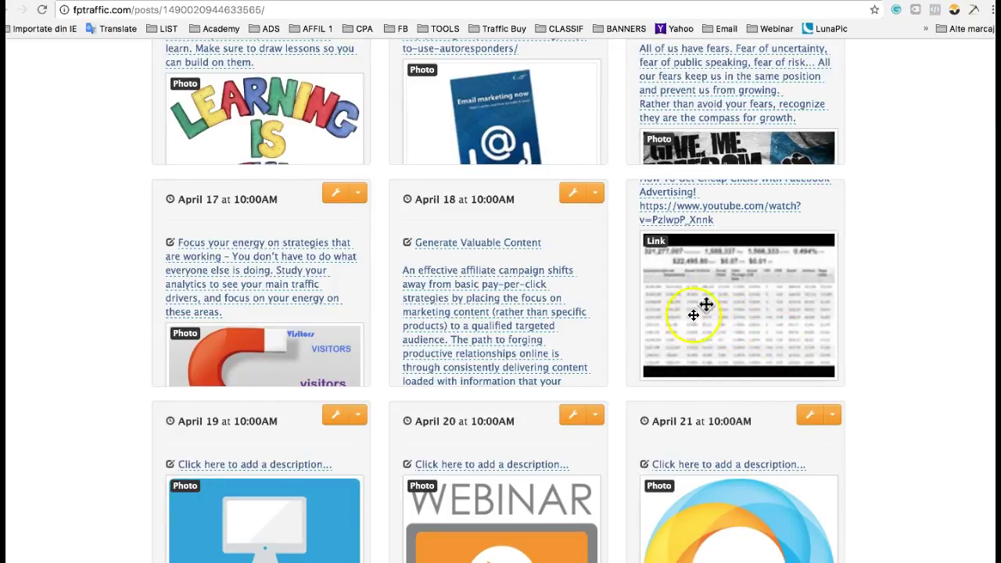
Open the Amazon content source for finding products to post and go to its keyword entry.
scroll(884, 253, "up", 20)
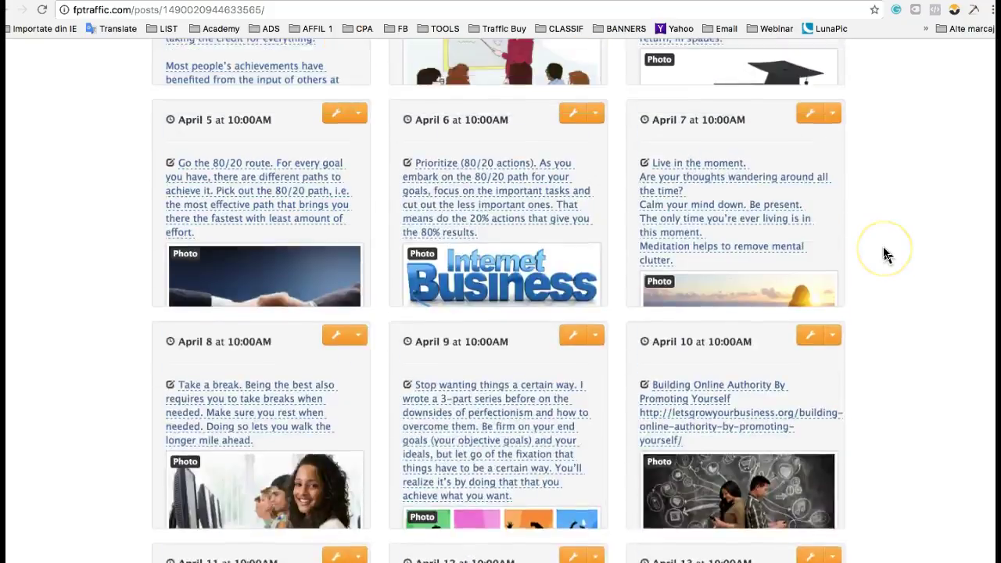
scroll(883, 252, "up", 12)
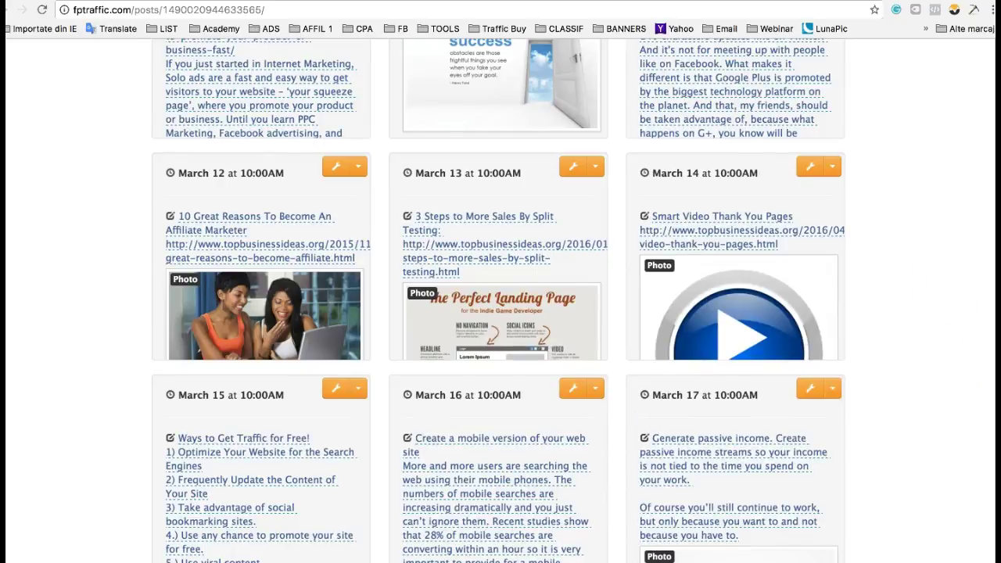
scroll(500, 302, "up", 20)
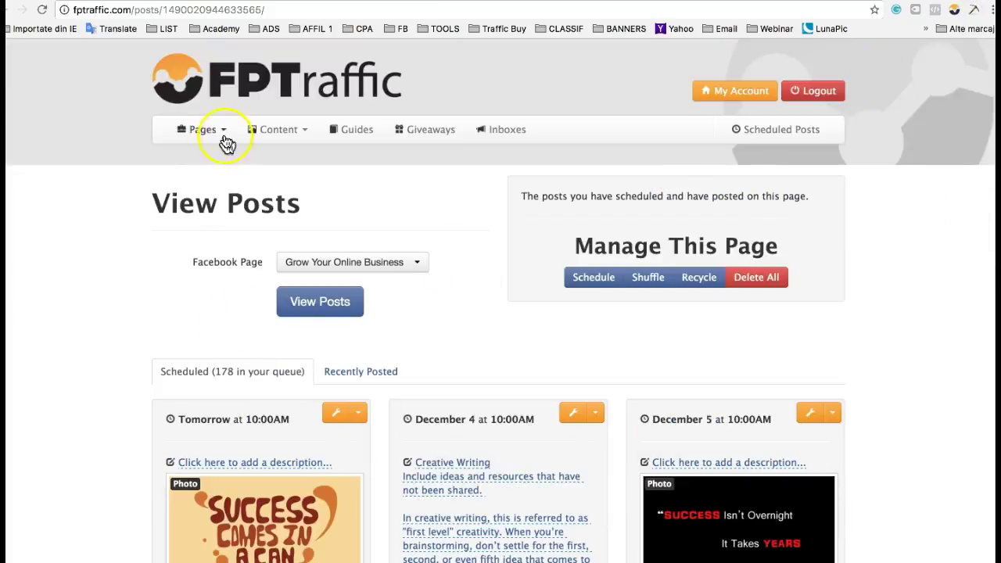
left_click(298, 133)
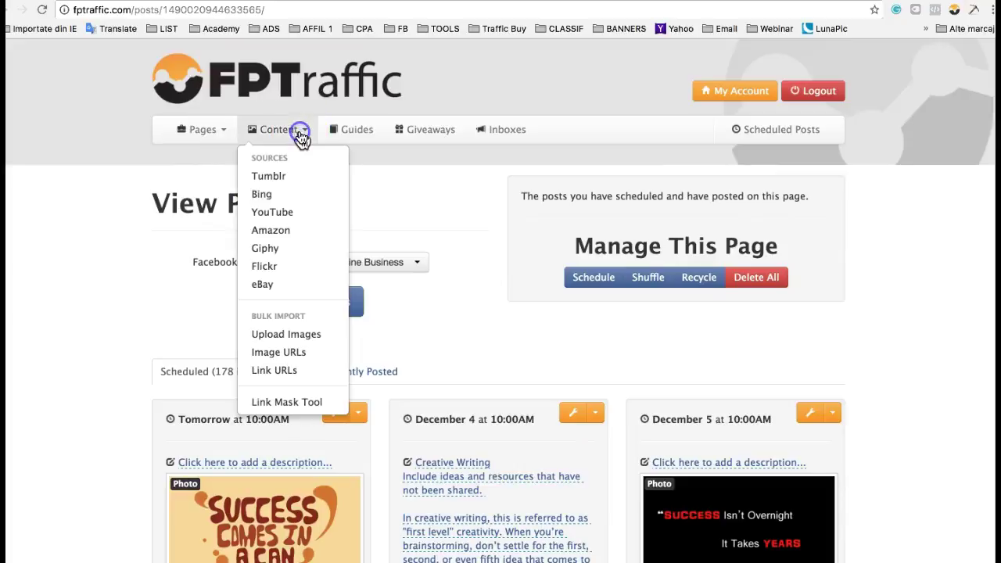
left_click(275, 236)
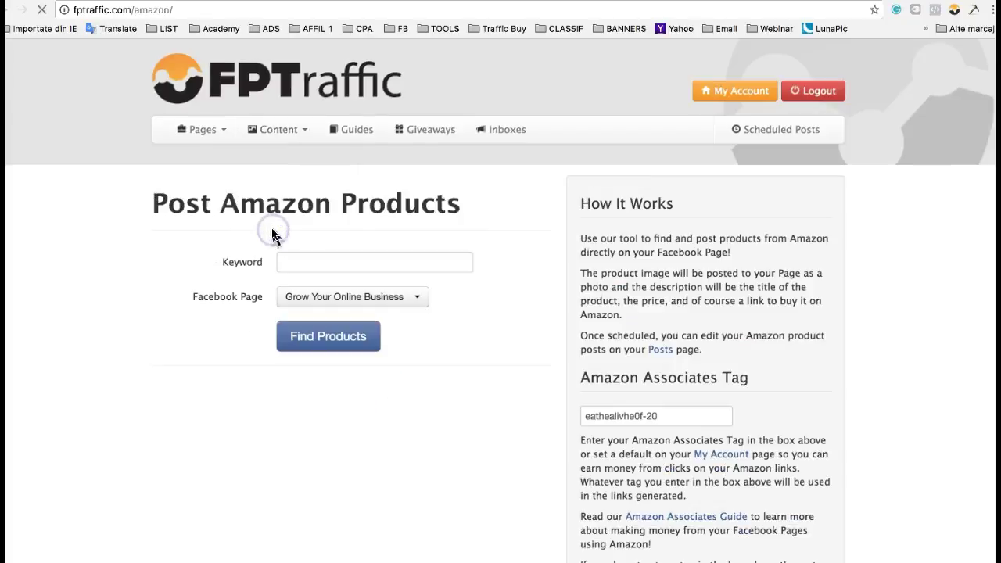
left_click(369, 266)
left_click(281, 257)
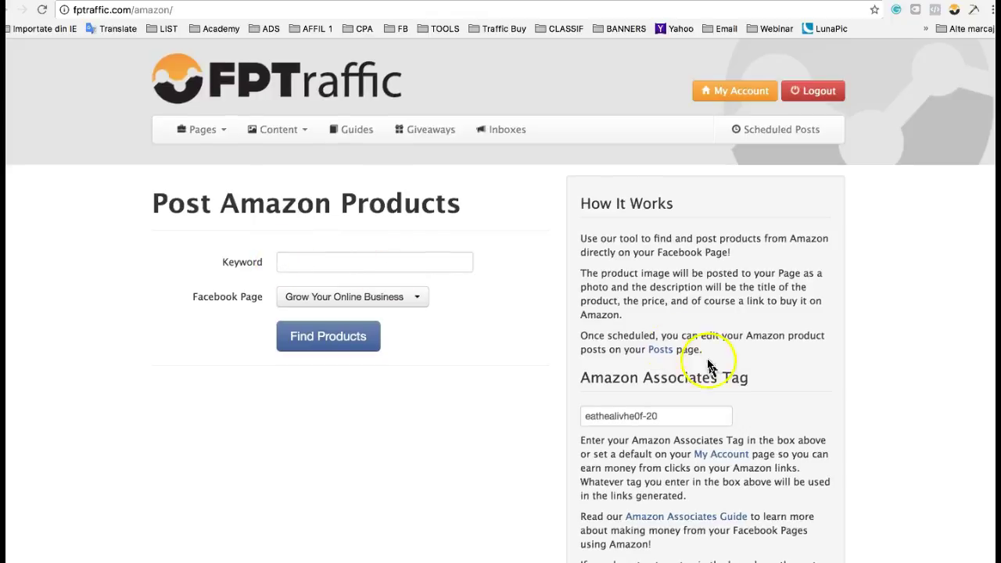
Review the Associates tag and region guidance, and find Amazon products for the keyword "Affiliate Marketing Step by Step" for Grow Your Online Business.
scroll(749, 353, "down", 3)
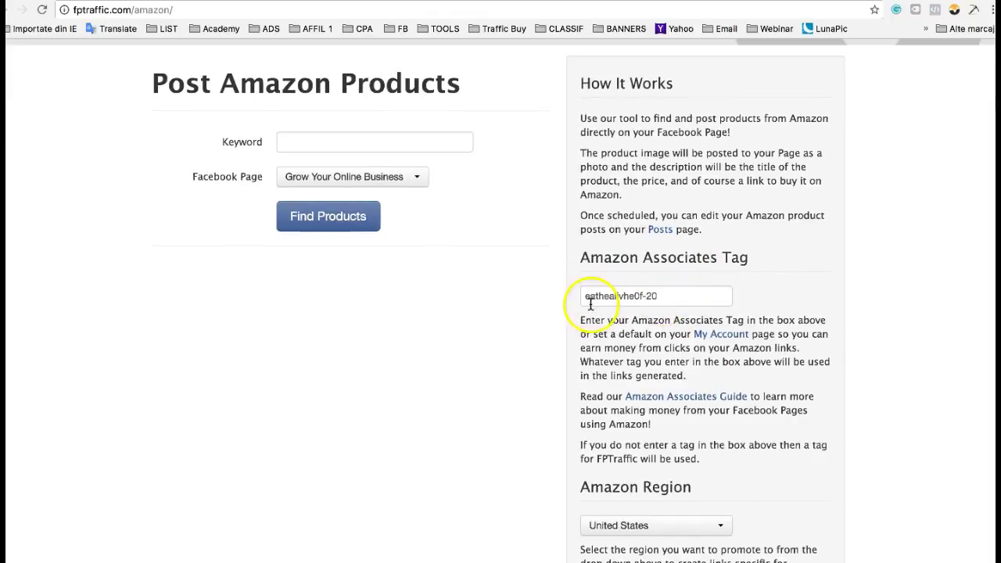
scroll(856, 351, "down", 3)
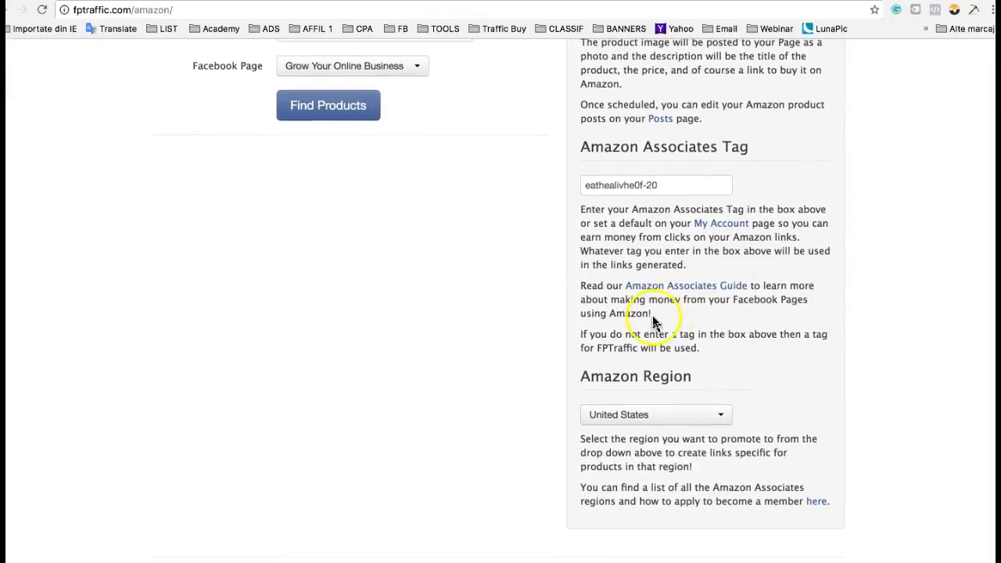
scroll(512, 295, "up", 6)
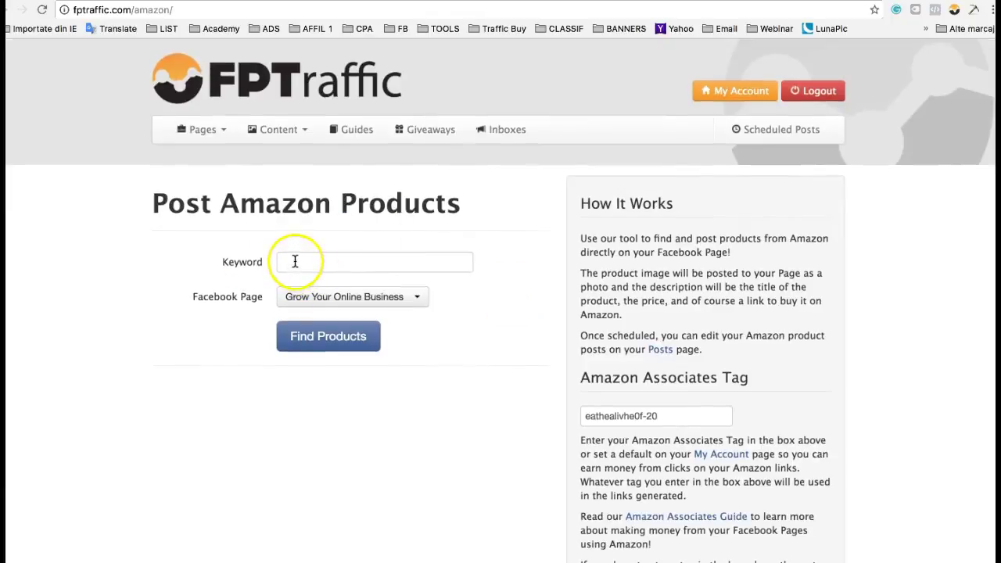
left_click(295, 262)
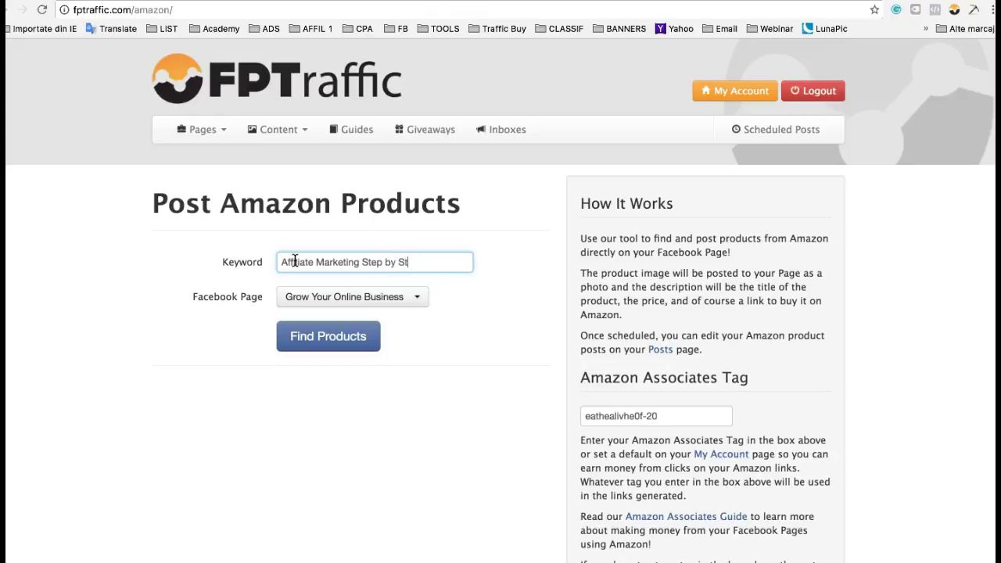
left_click(325, 341)
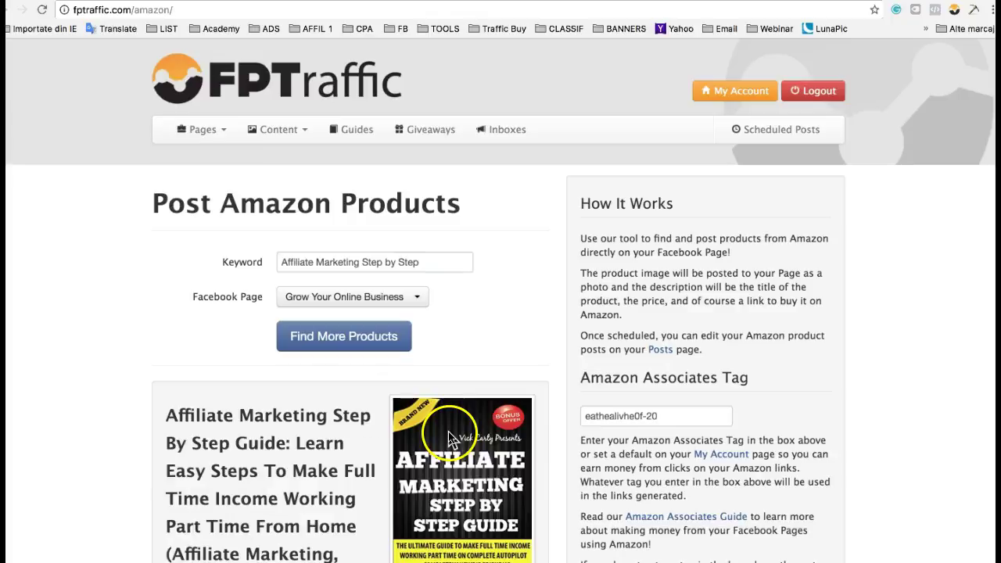
Read the title, cover and full description of the first result, the "Affiliate Marketing Step By Step Guide" book.
scroll(501, 426, "down", 3)
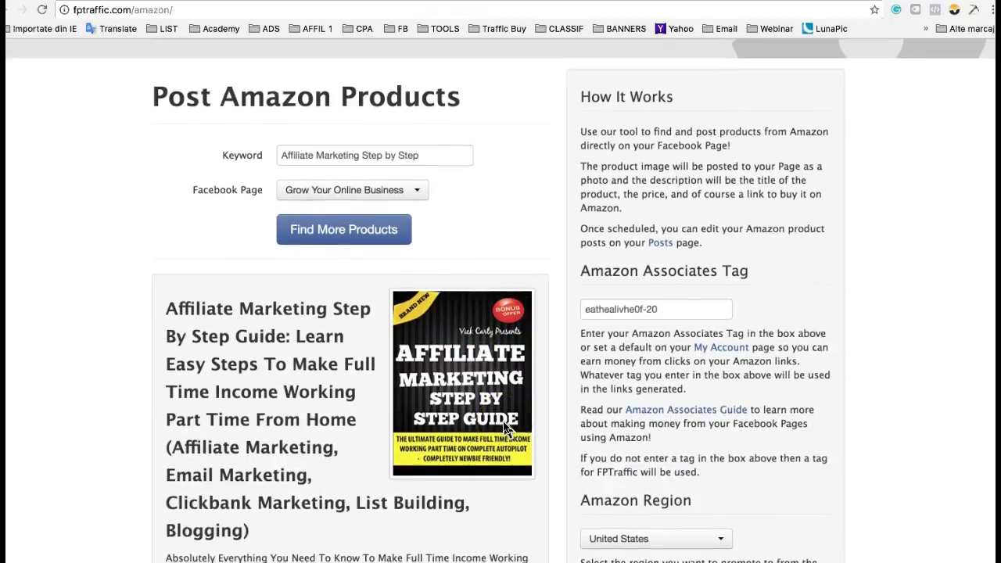
scroll(505, 429, "down", 3)
scroll(493, 391, "down", 1)
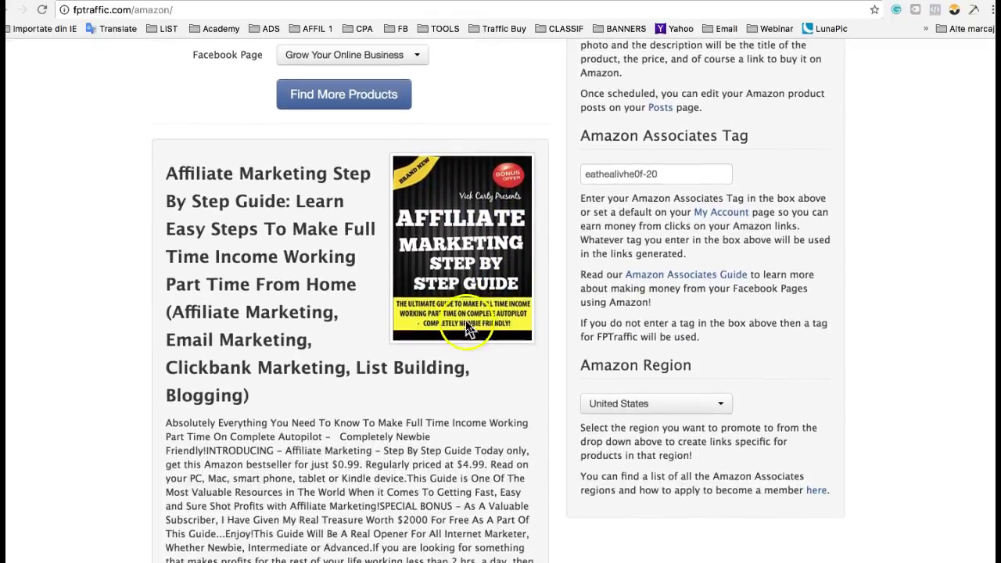
left_click(461, 289)
scroll(462, 289, "down", 1)
scroll(462, 290, "down", 1)
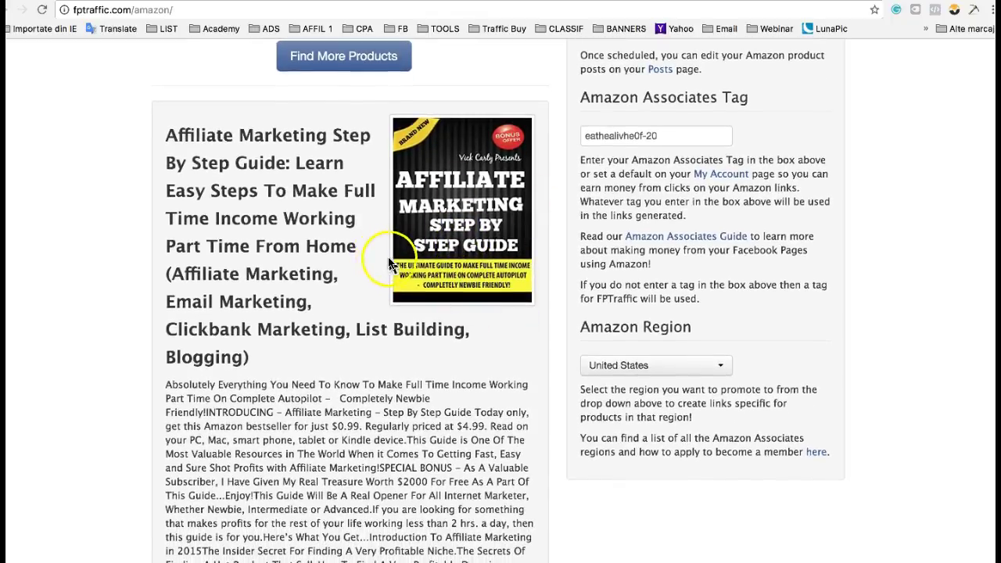
scroll(400, 264, "down", 8)
scroll(423, 266, "up", 2)
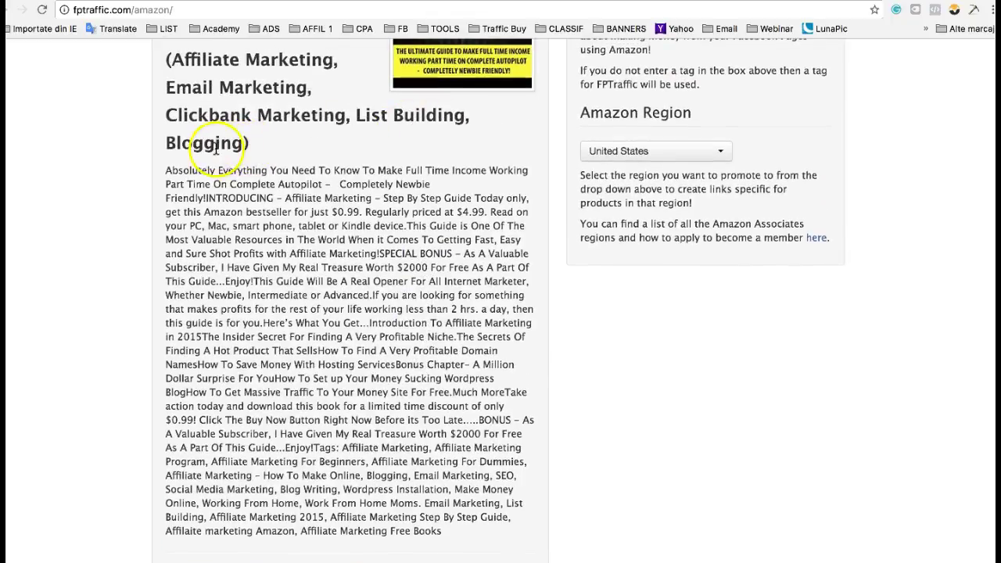
scroll(383, 169, "down", 2)
scroll(380, 174, "up", 5)
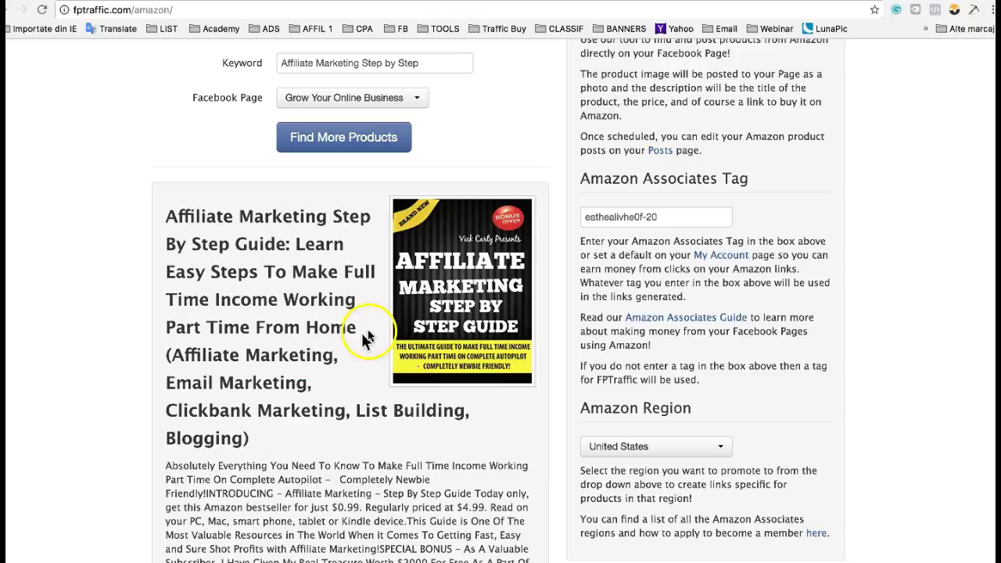
Compare the "Affiliate Marketing Step By Step Guide" listing with the "Beginners Handbook" listing below it, including their post and preview options.
scroll(410, 394, "down", 1)
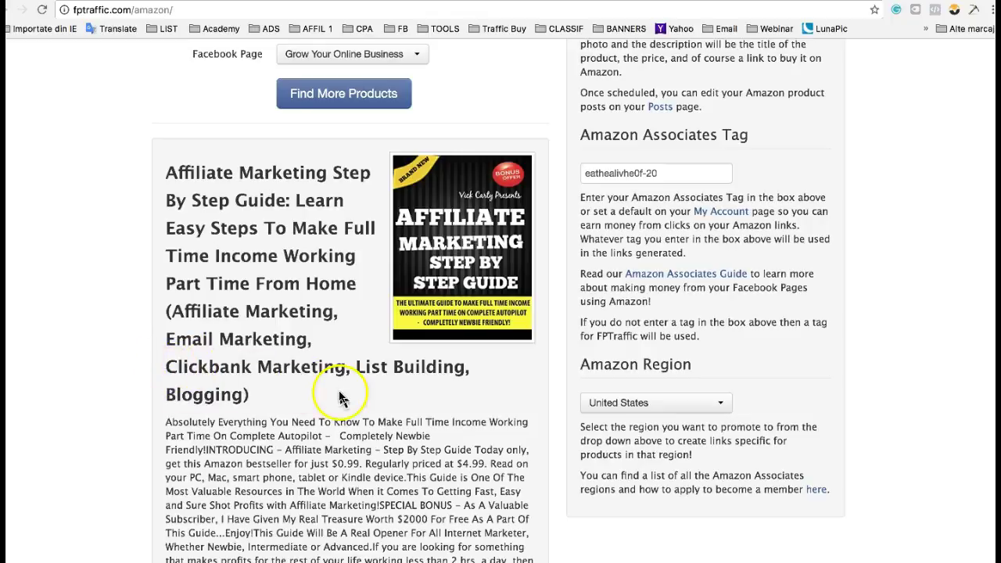
scroll(344, 391, "down", 2)
scroll(339, 397, "down", 10)
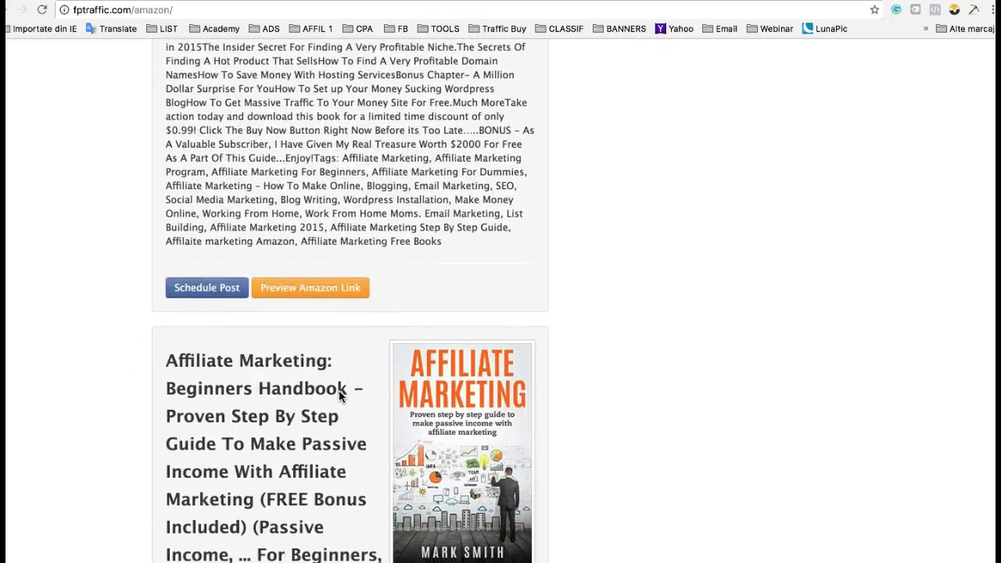
scroll(340, 394, "up", 7)
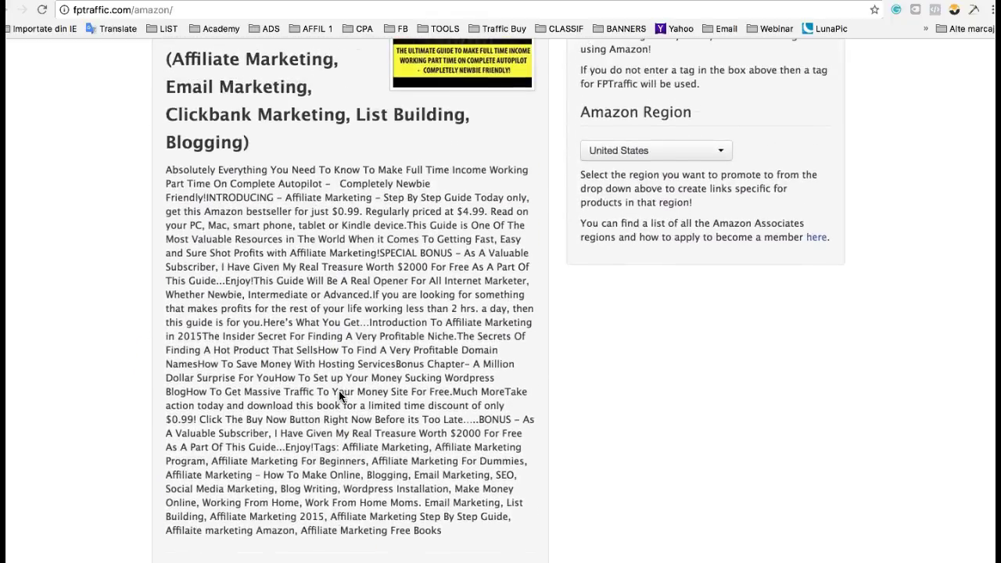
scroll(339, 396, "down", 2)
scroll(338, 396, "up", 1)
scroll(339, 397, "up", 6)
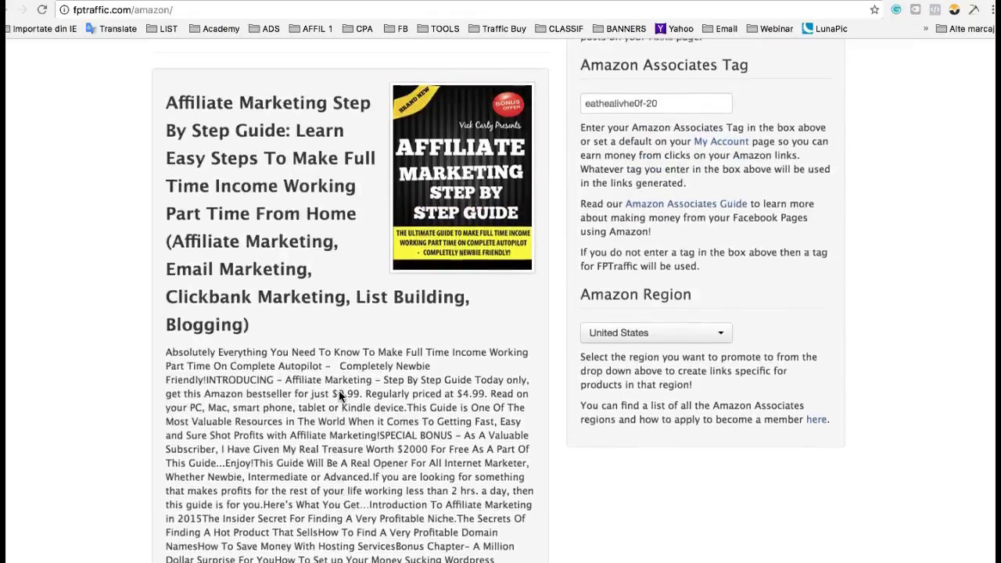
scroll(340, 396, "down", 1)
left_click(436, 250)
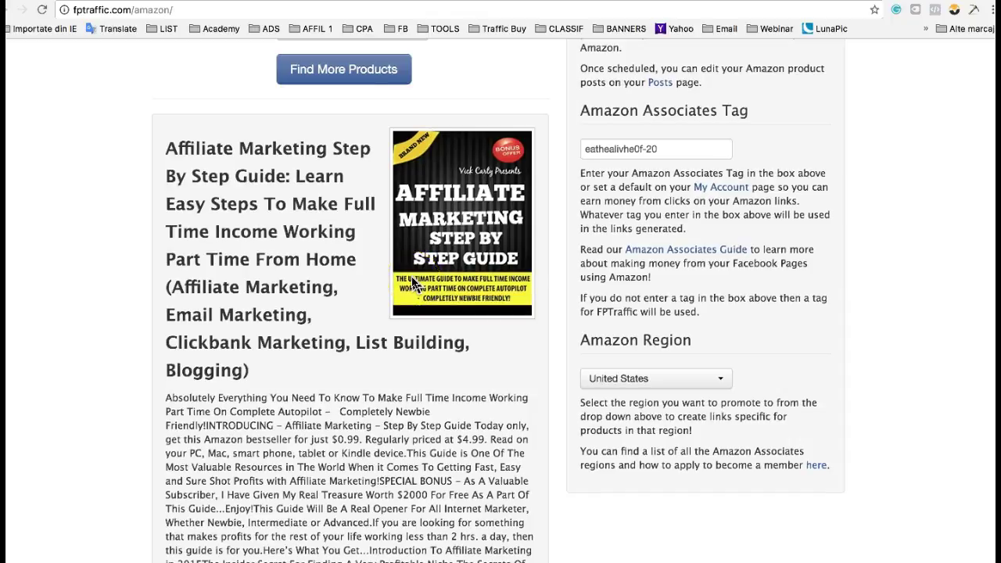
scroll(413, 283, "down", 10)
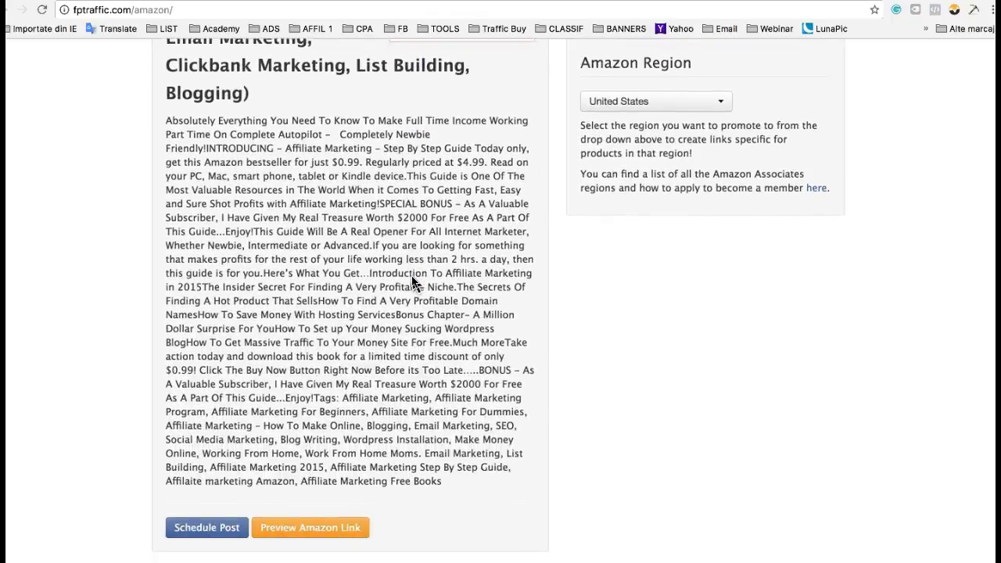
scroll(413, 283, "down", 10)
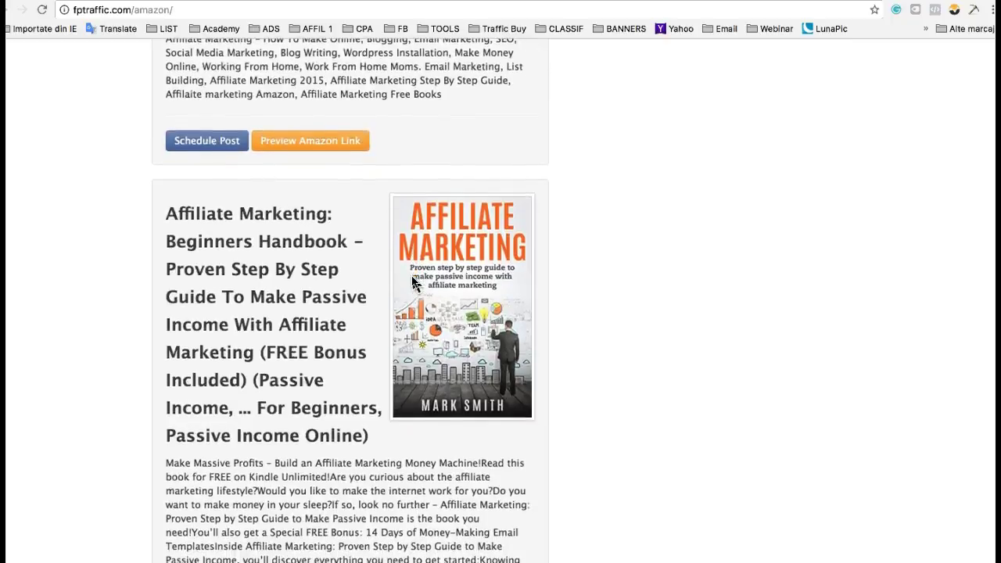
scroll(414, 283, "down", 6)
scroll(413, 283, "up", 12)
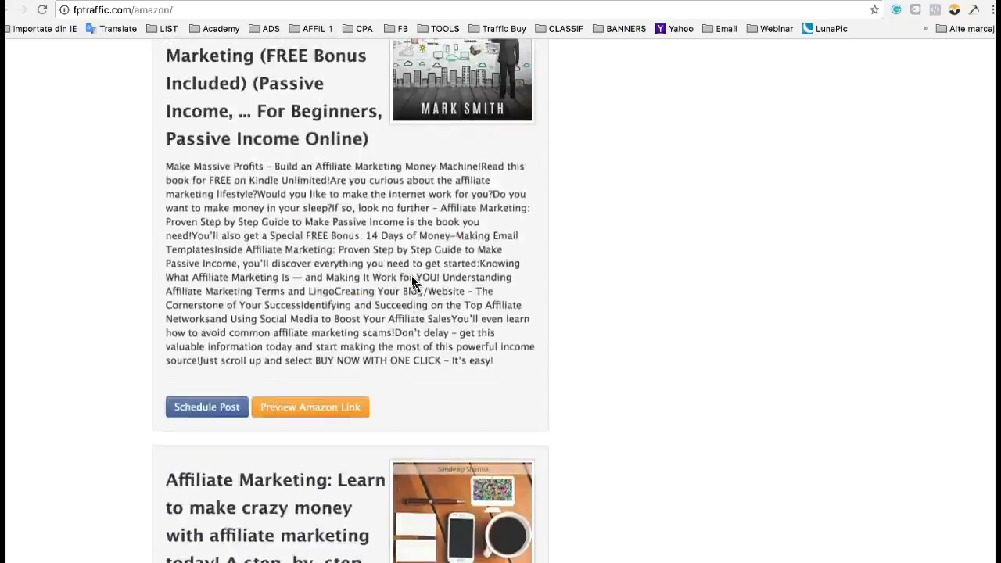
scroll(413, 283, "up", 12)
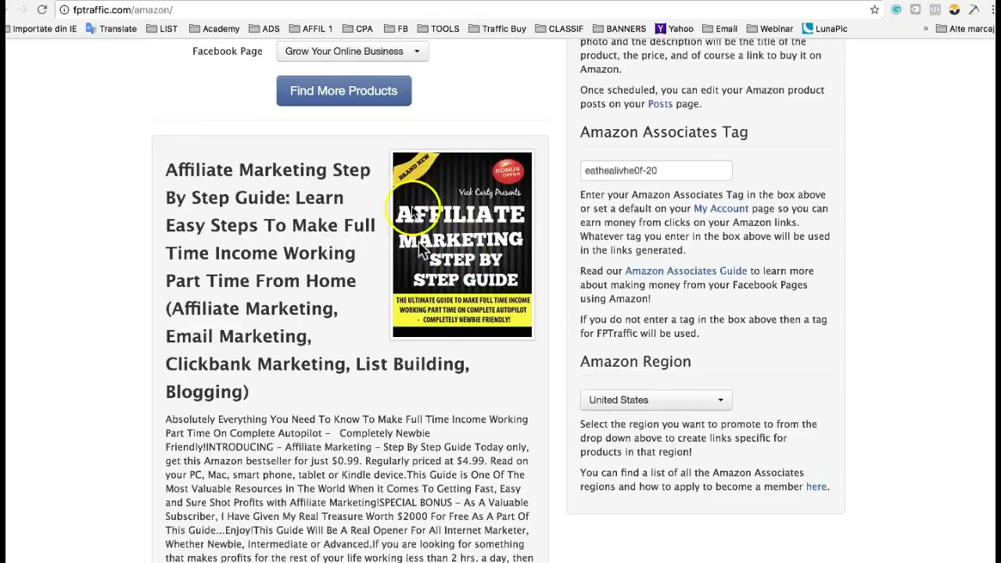
Schedule the "Affiliate Marketing Step By Step Guide" book as a post on the Grow Your Online Business page.
scroll(438, 317, "down", 5)
scroll(438, 317, "down", 6)
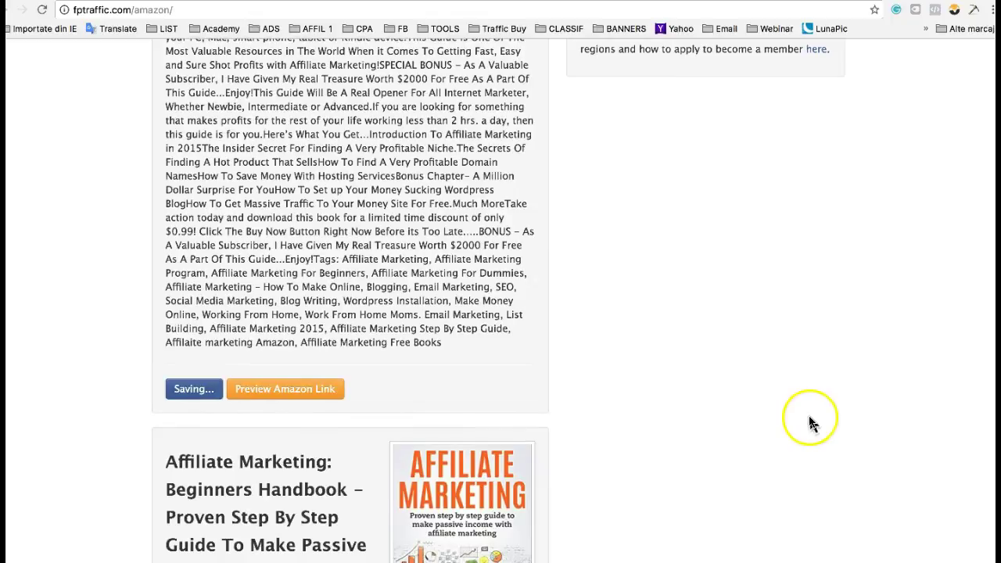
scroll(839, 413, "up", 15)
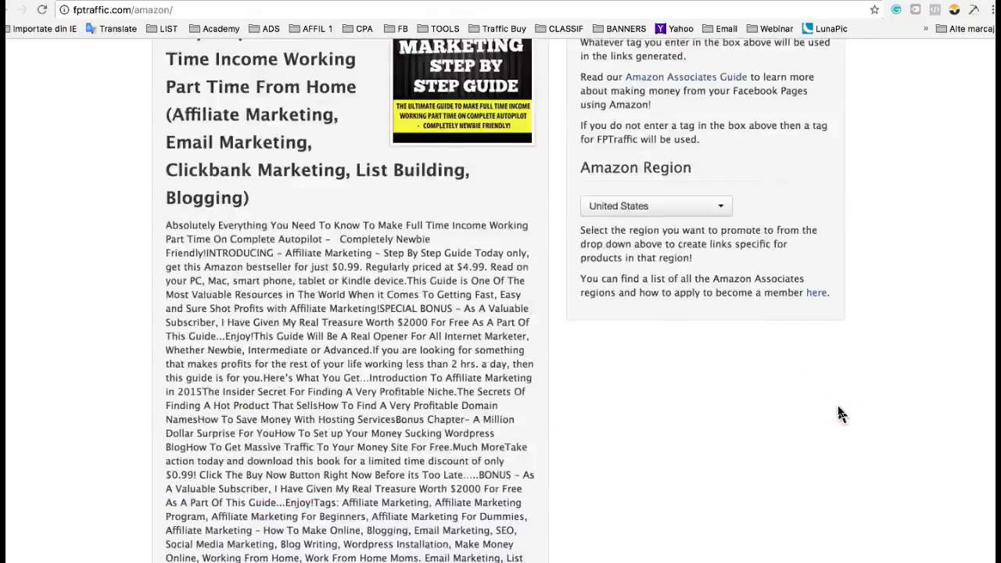
scroll(839, 413, "up", 3)
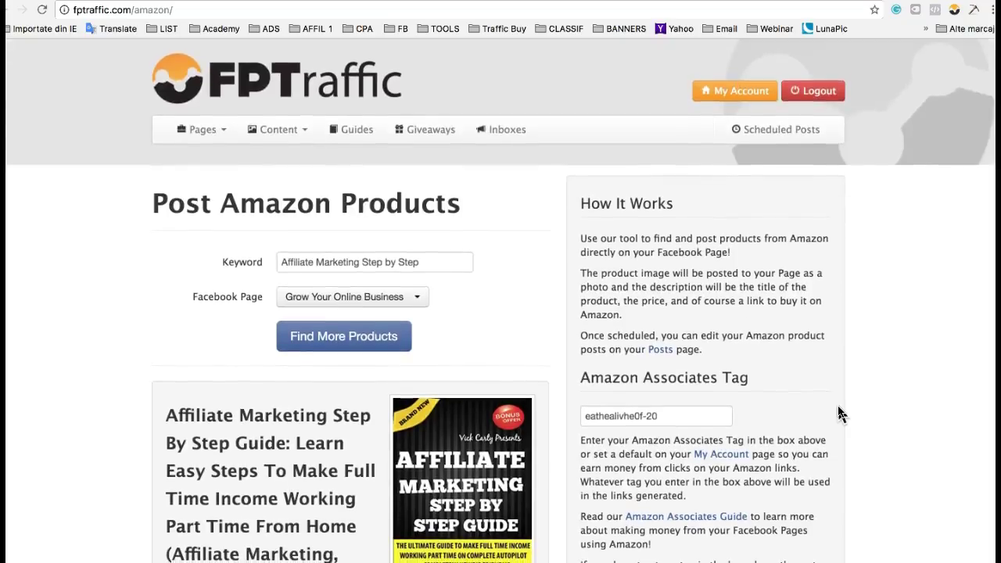
Browse the remaining Amazon book results down to the end of the list and return to the search form.
scroll(839, 413, "down", 1)
scroll(839, 413, "down", 13)
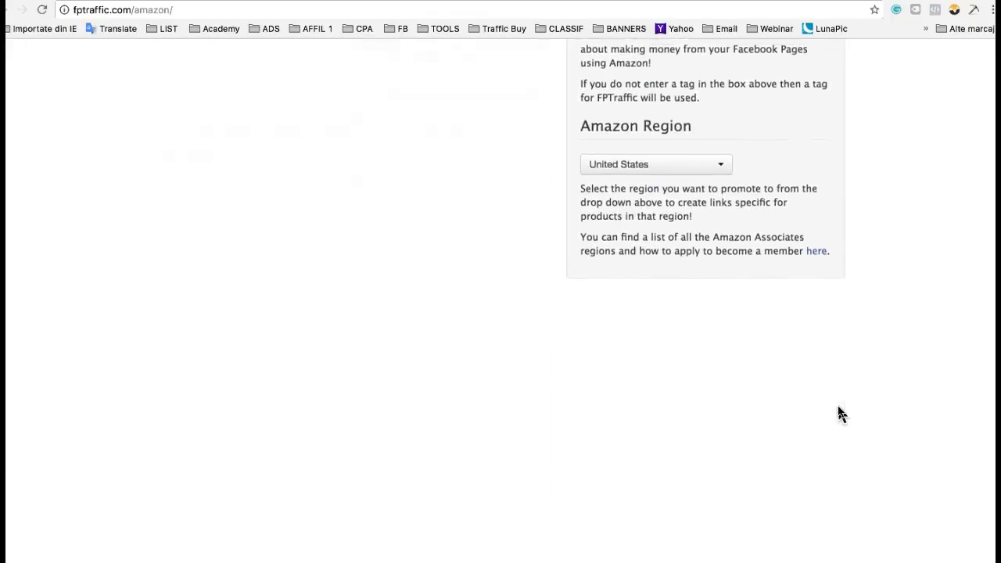
scroll(840, 413, "up", 12)
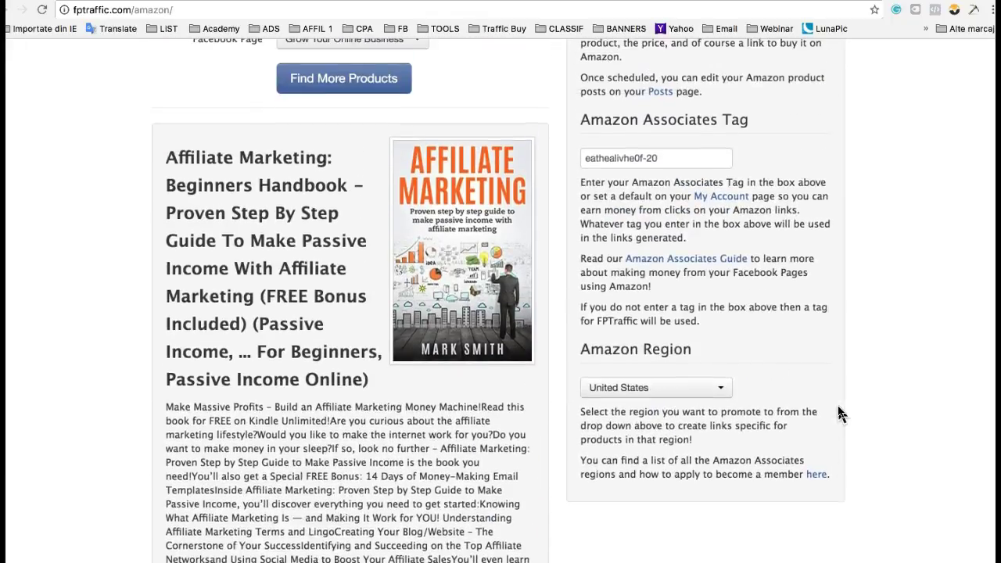
scroll(839, 413, "down", 20)
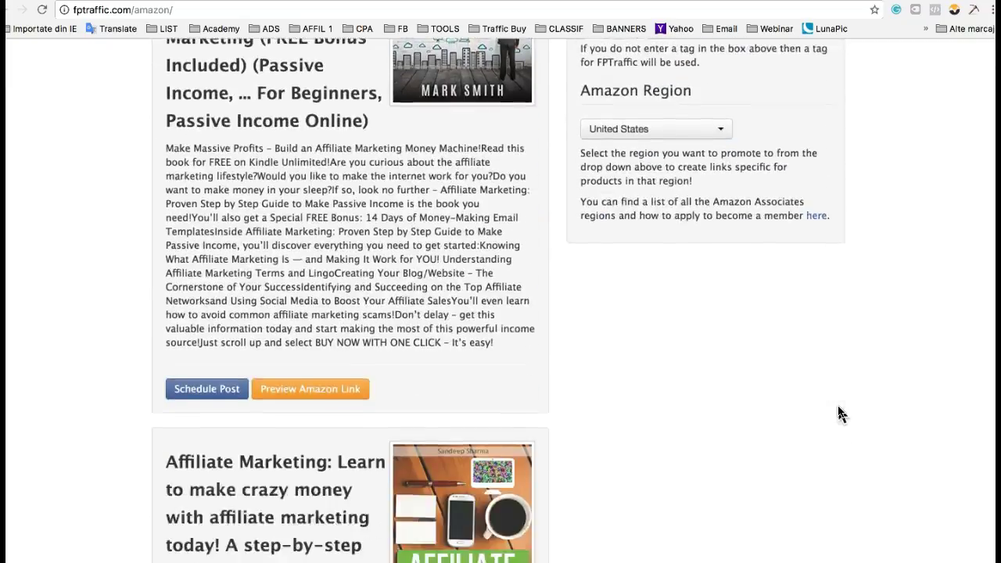
scroll(839, 414, "down", 20)
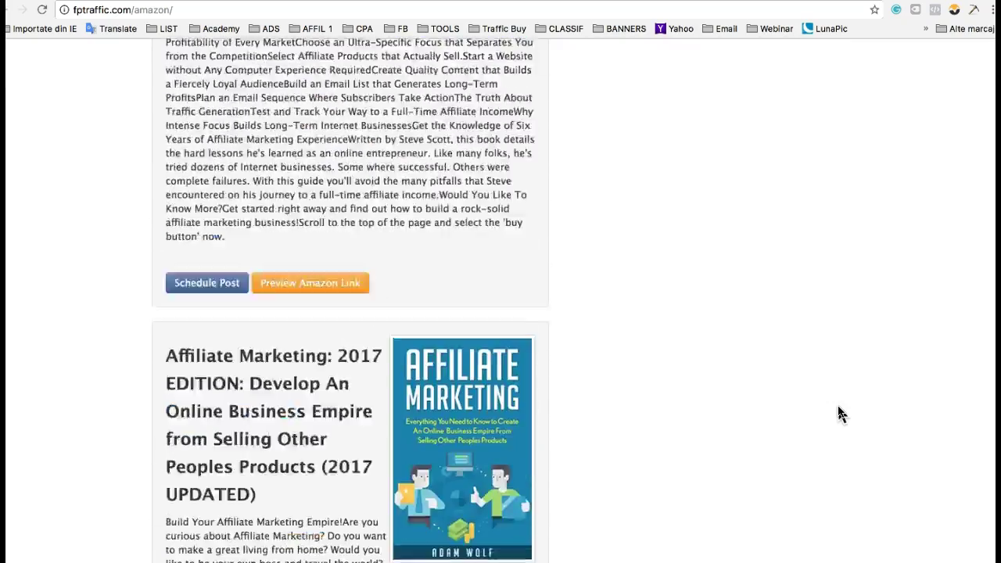
scroll(840, 414, "down", 20)
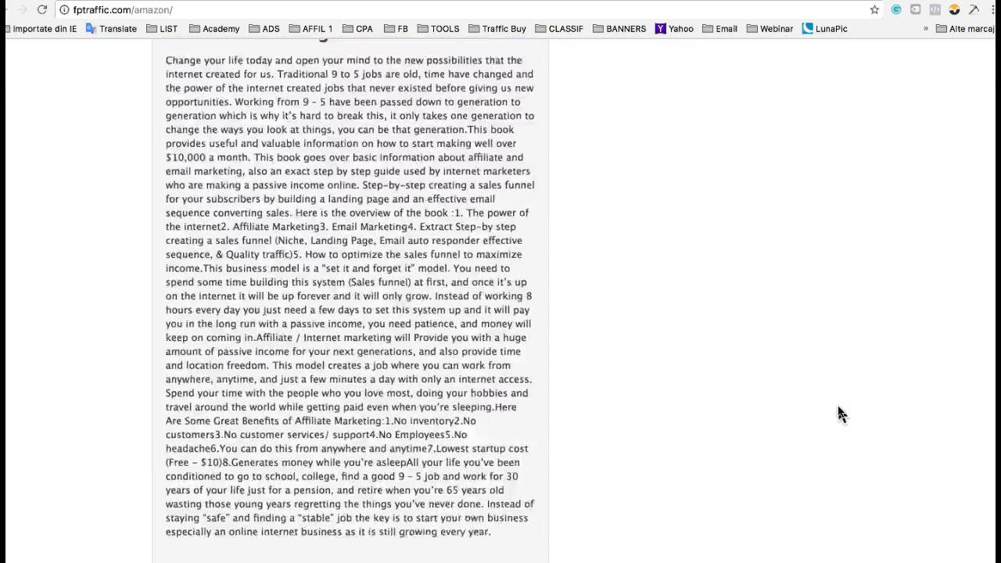
scroll(839, 413, "down", 20)
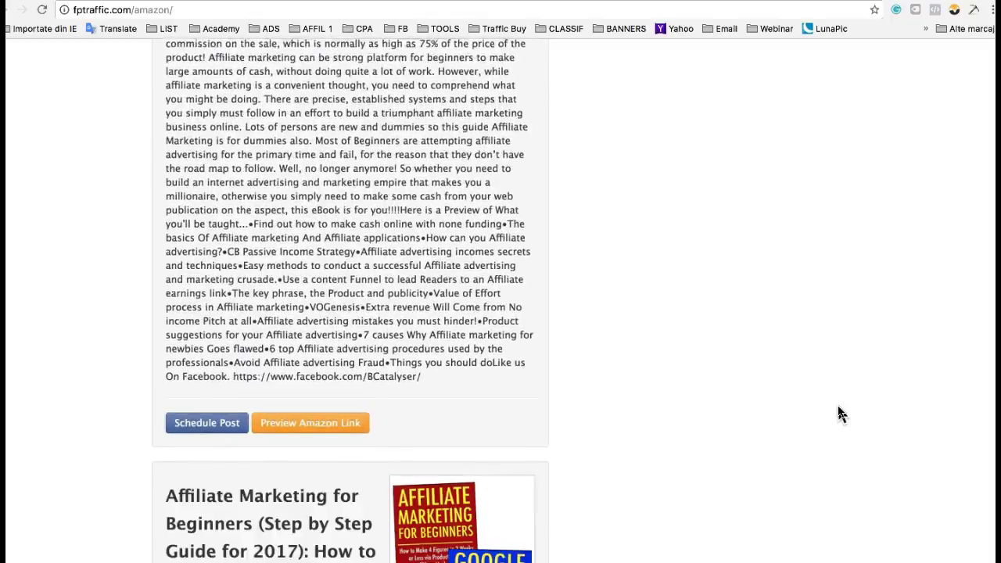
scroll(840, 413, "down", 20)
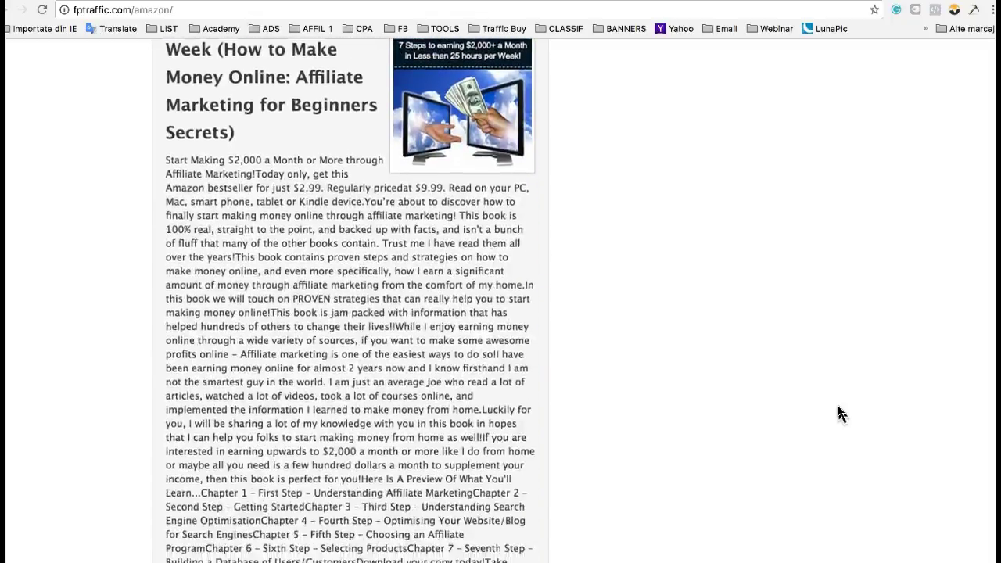
scroll(841, 414, "up", 8)
scroll(840, 414, "down", 8)
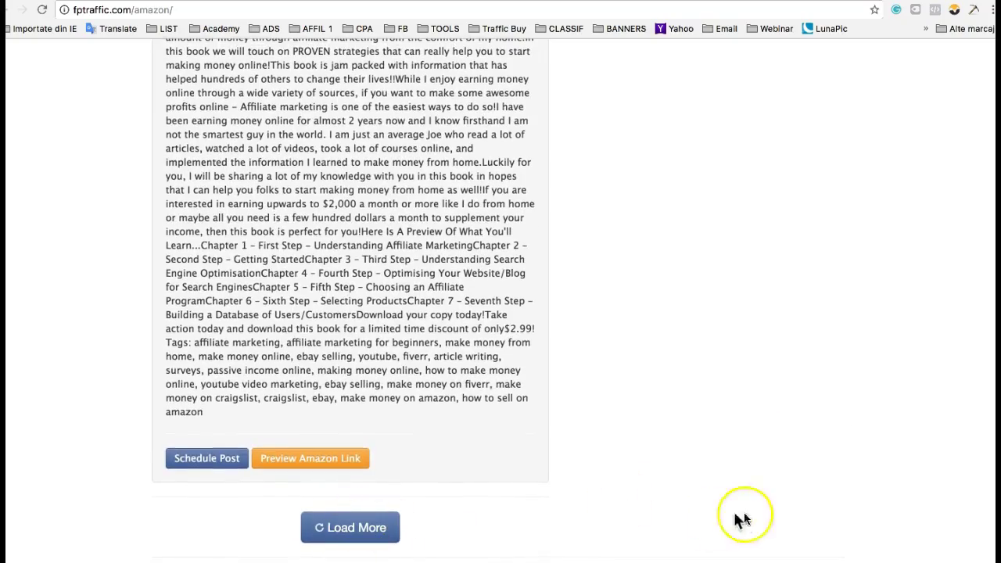
scroll(608, 486, "down", 20)
scroll(608, 489, "up", 20)
scroll(608, 489, "down", 8)
scroll(611, 495, "up", 7)
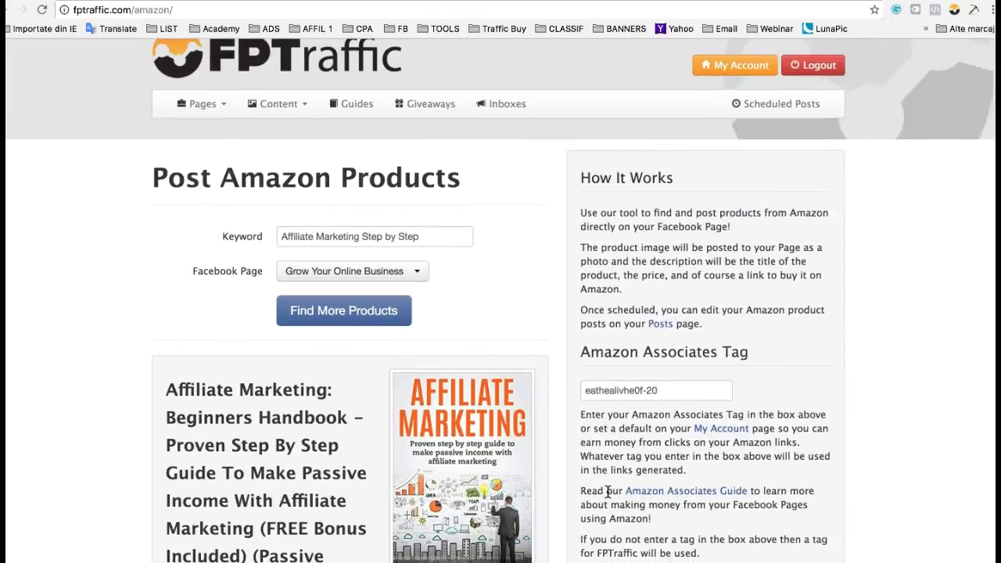
left_click(525, 293)
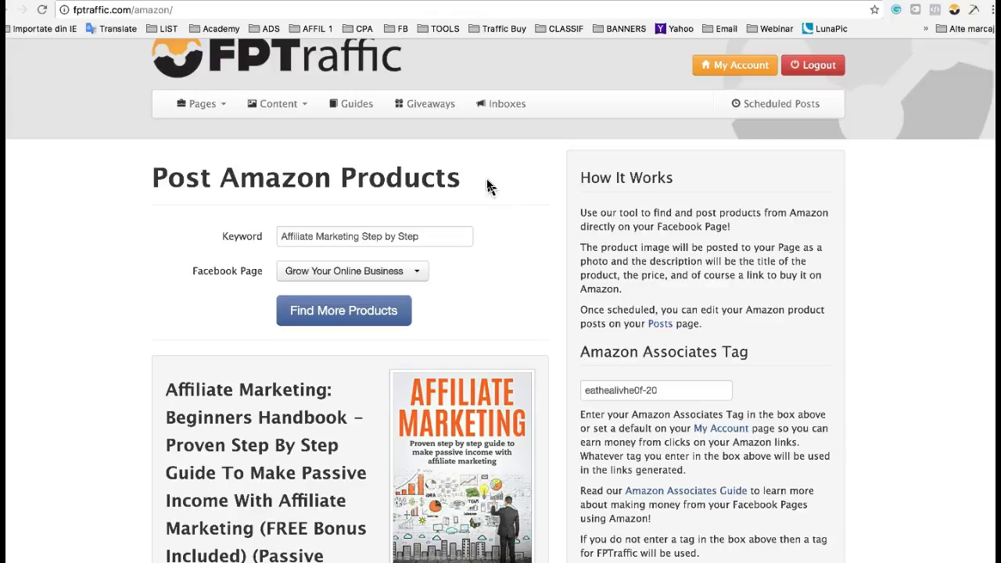
scroll(486, 187, "down", 2)
scroll(493, 188, "up", 2)
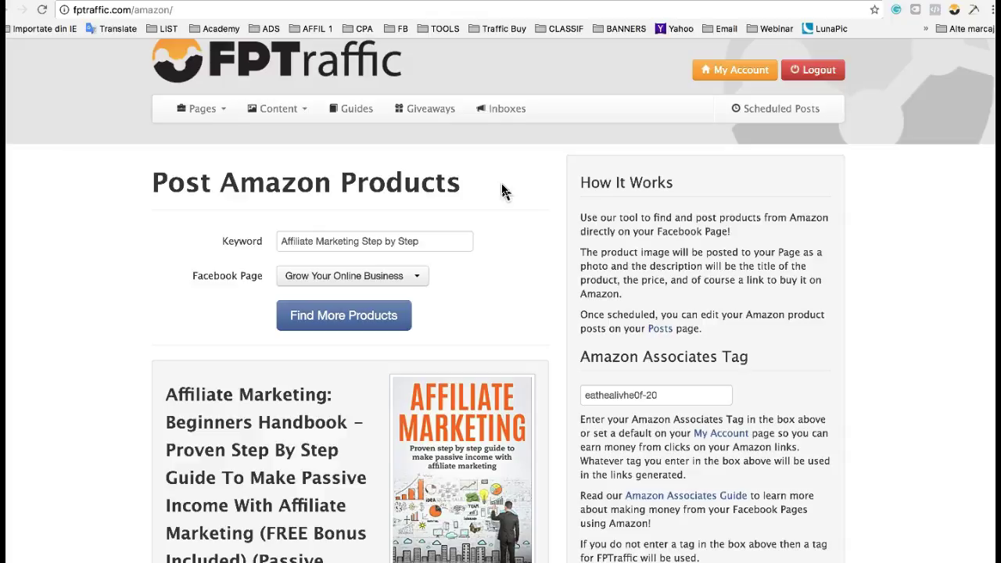
left_click(509, 198)
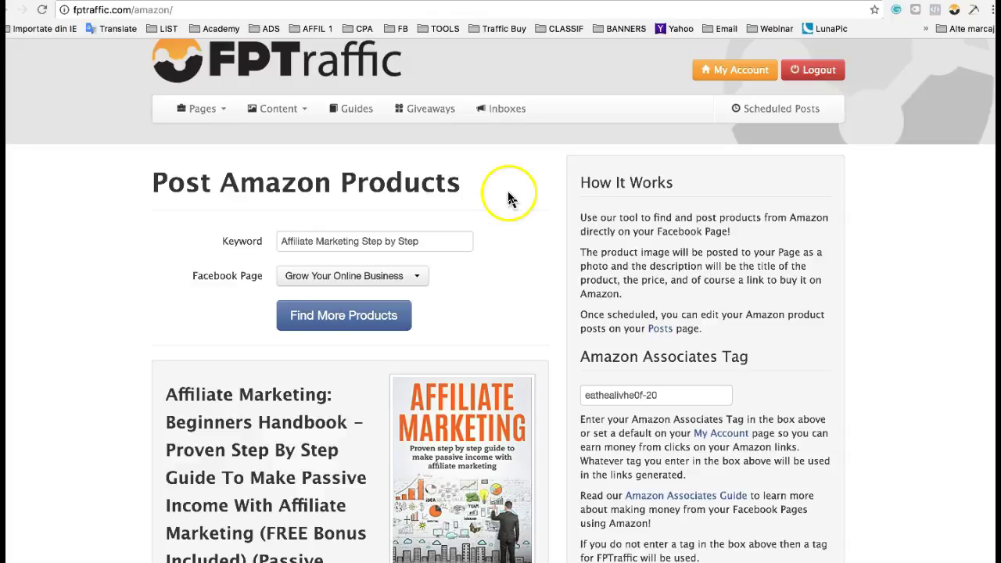
Open the scheduled posts of the Grow Your Online Business page from the page management overview.
left_click(236, 133)
left_click(225, 111)
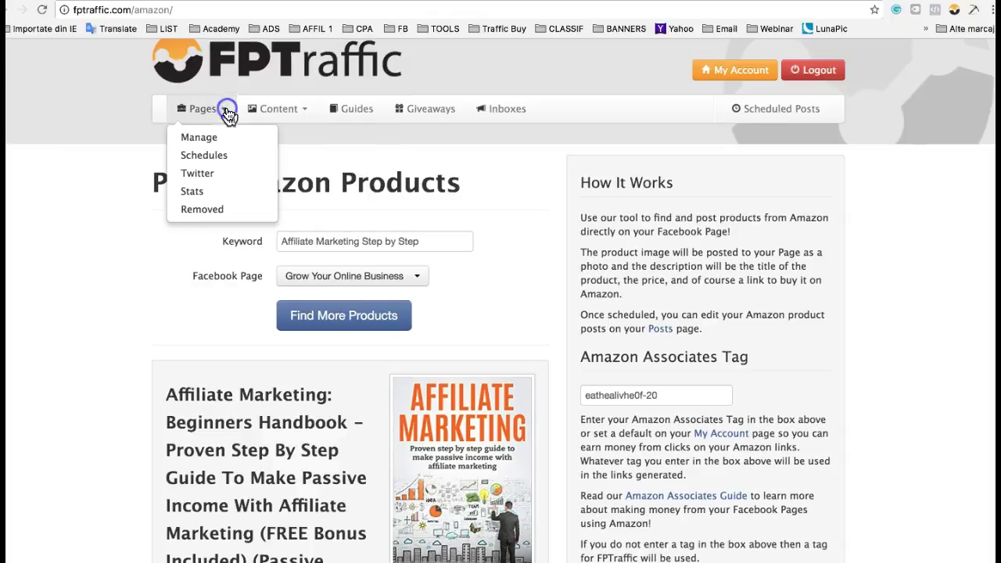
left_click(211, 144)
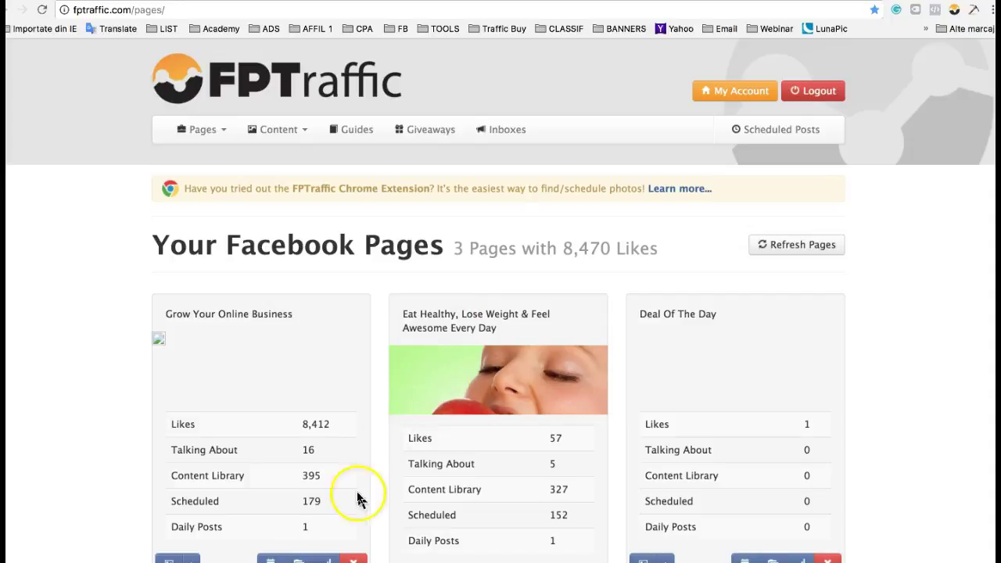
scroll(364, 470, "down", 3)
left_click(304, 460)
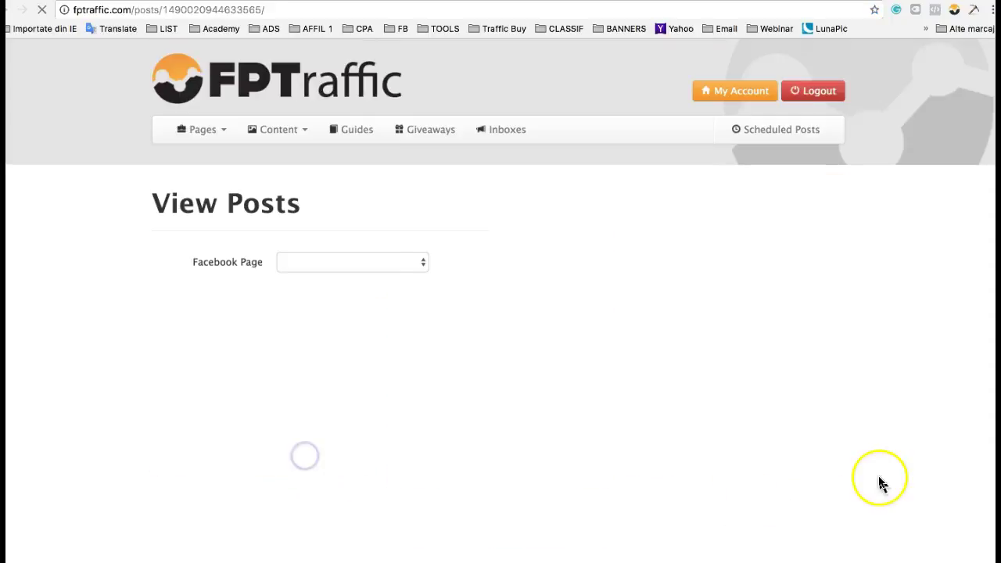
Move the "Affiliate Marketing Step By Step Guide" post from the end of the queue up to between the February 13 and February 14 posts.
scroll(988, 485, "down", 8)
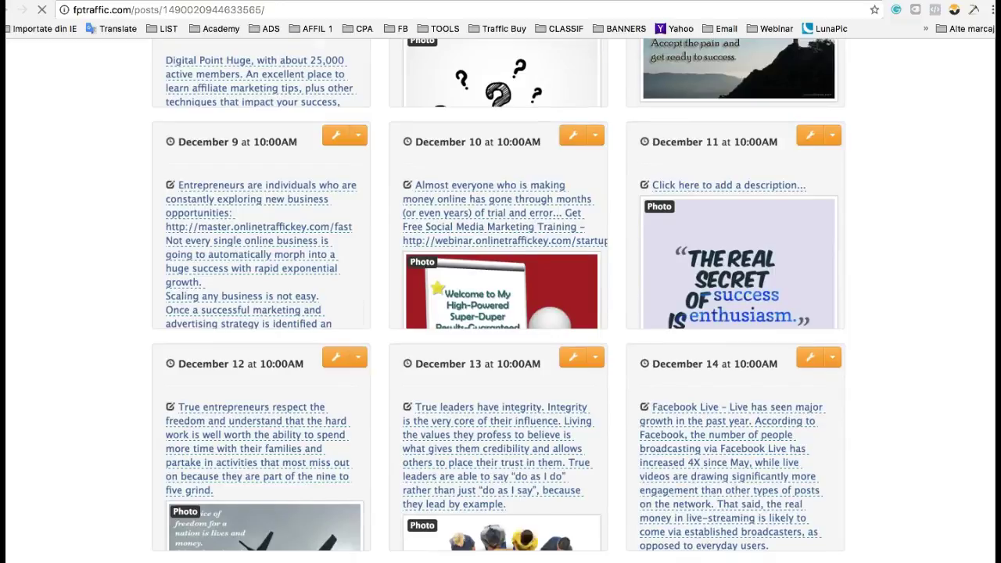
scroll(931, 516, "down", 20)
scroll(917, 506, "down", 5)
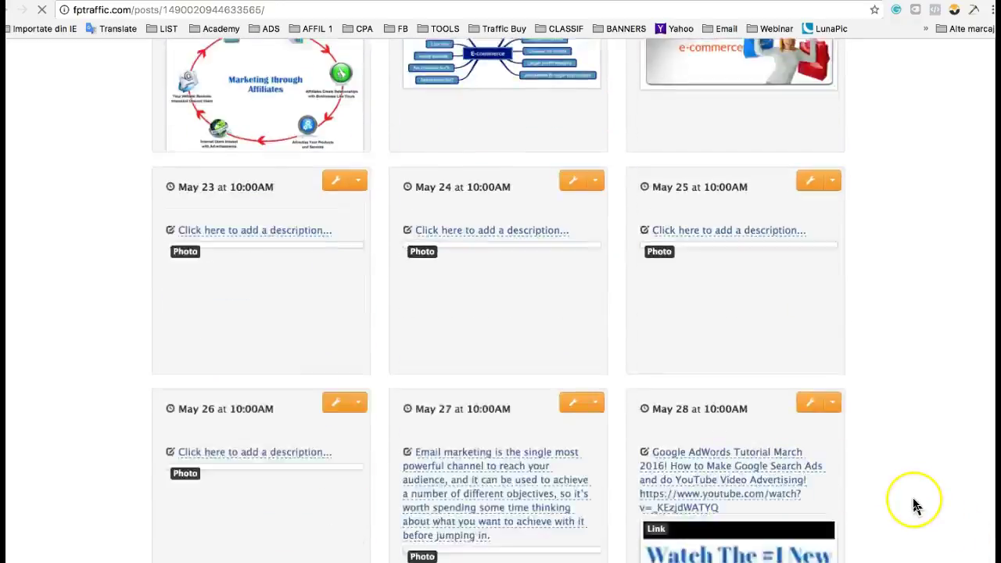
scroll(917, 506, "down", 4)
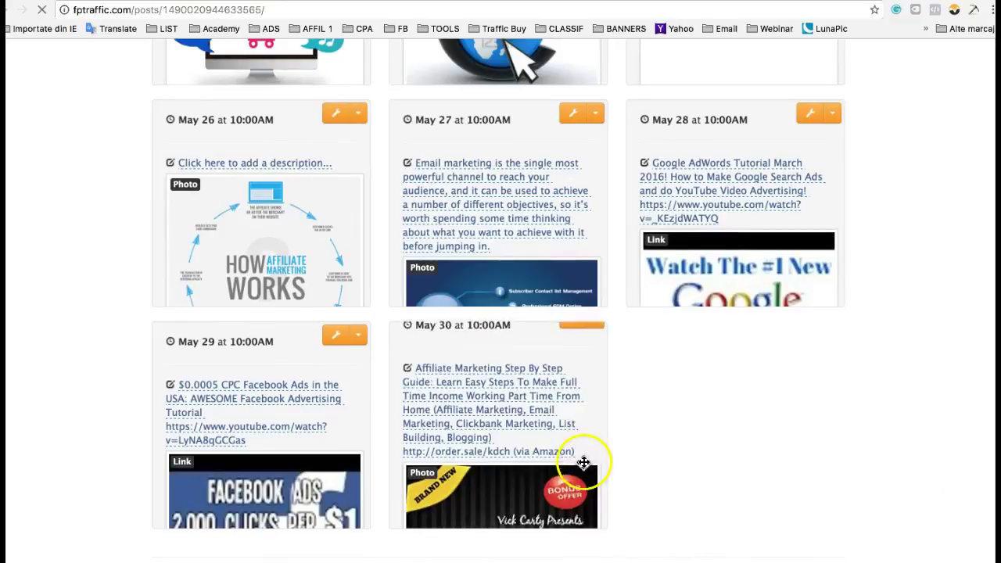
scroll(583, 462, "down", 3)
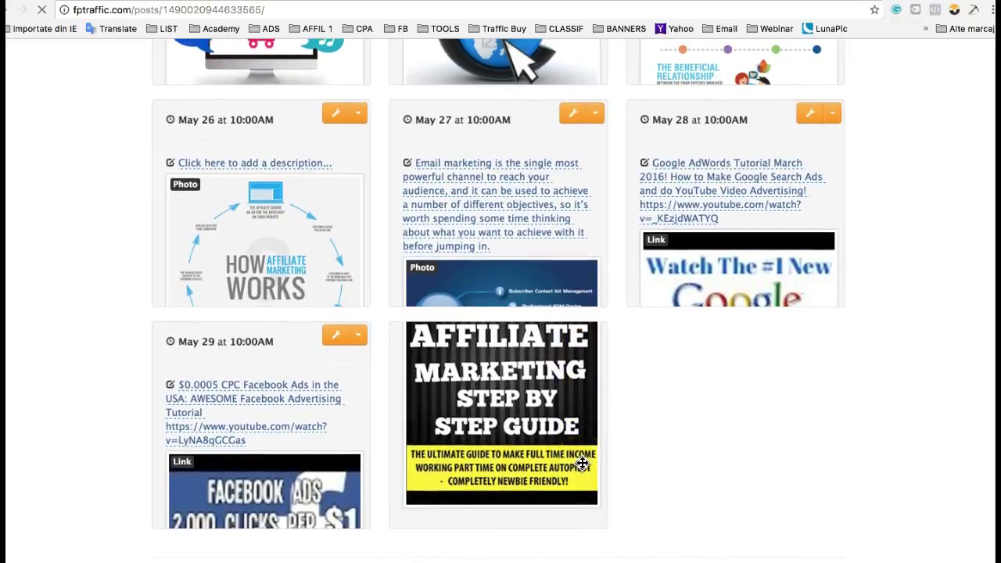
scroll(583, 462, "up", 3)
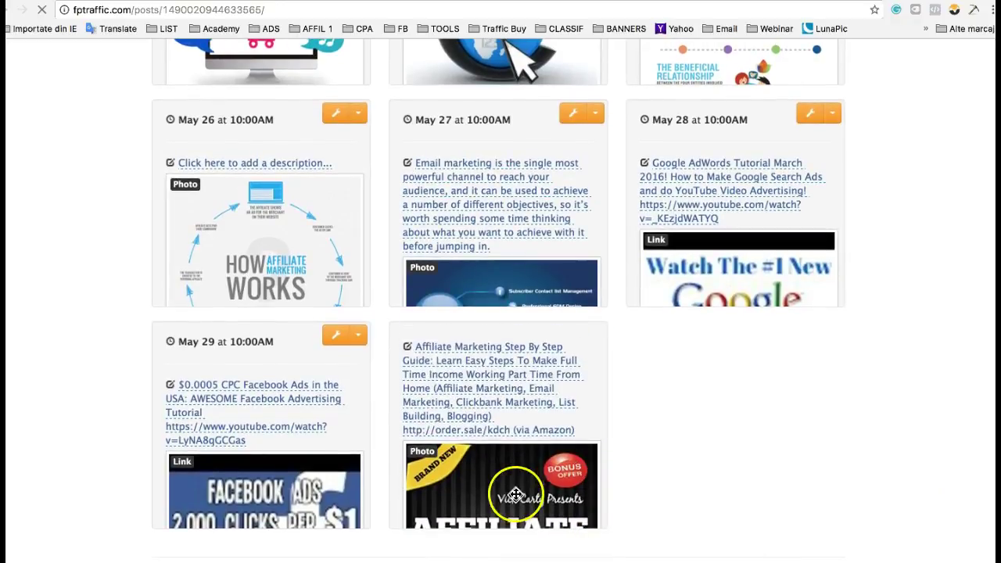
scroll(533, 282, "up", 15)
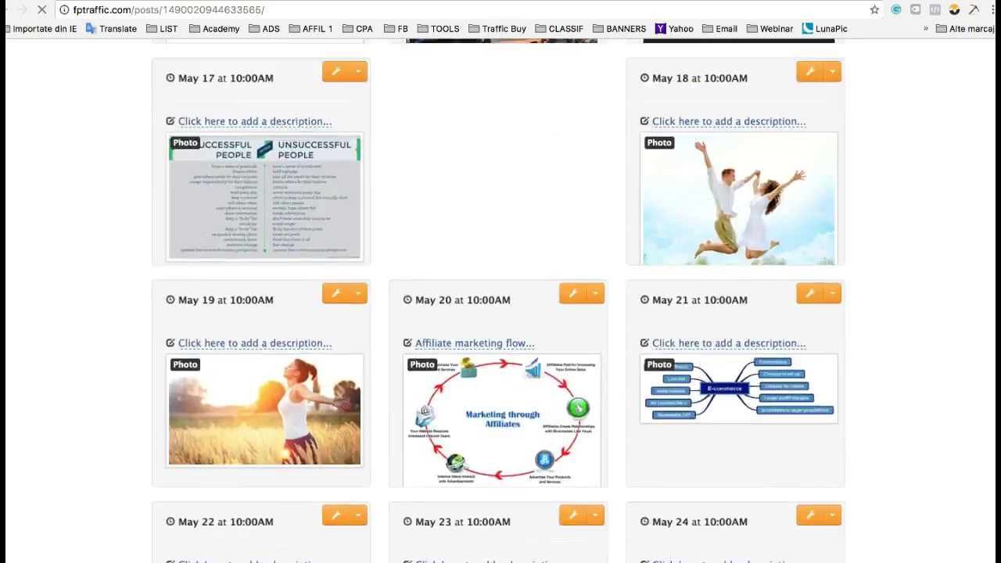
scroll(501, 297, "up", 15)
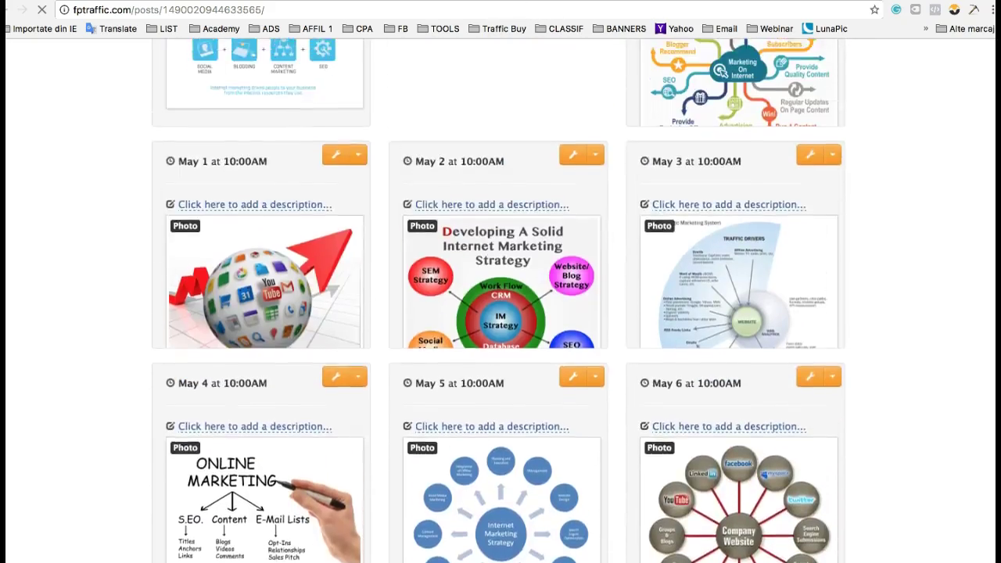
scroll(501, 297, "up", 7)
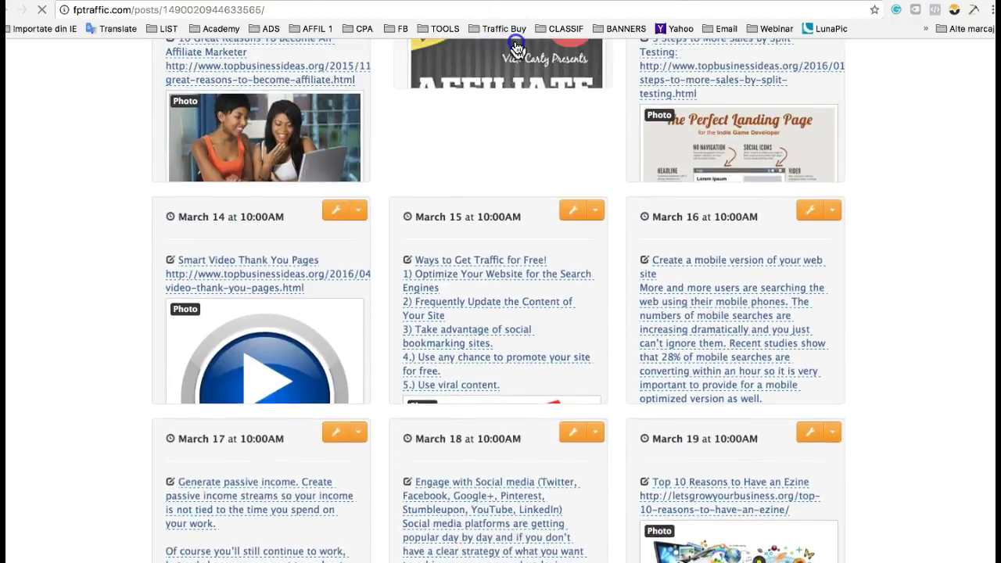
scroll(517, 49, "up", 5)
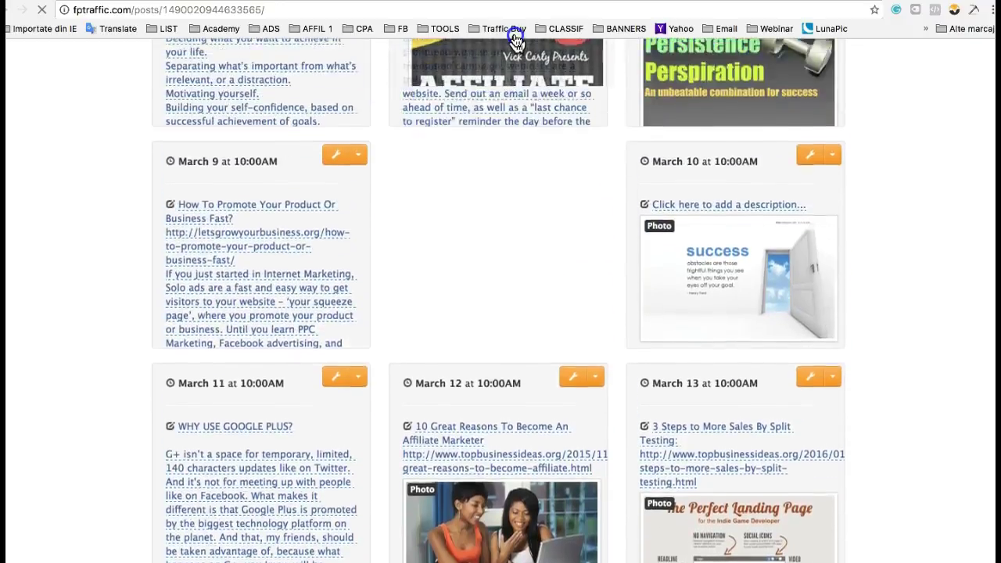
scroll(516, 39, "up", 6)
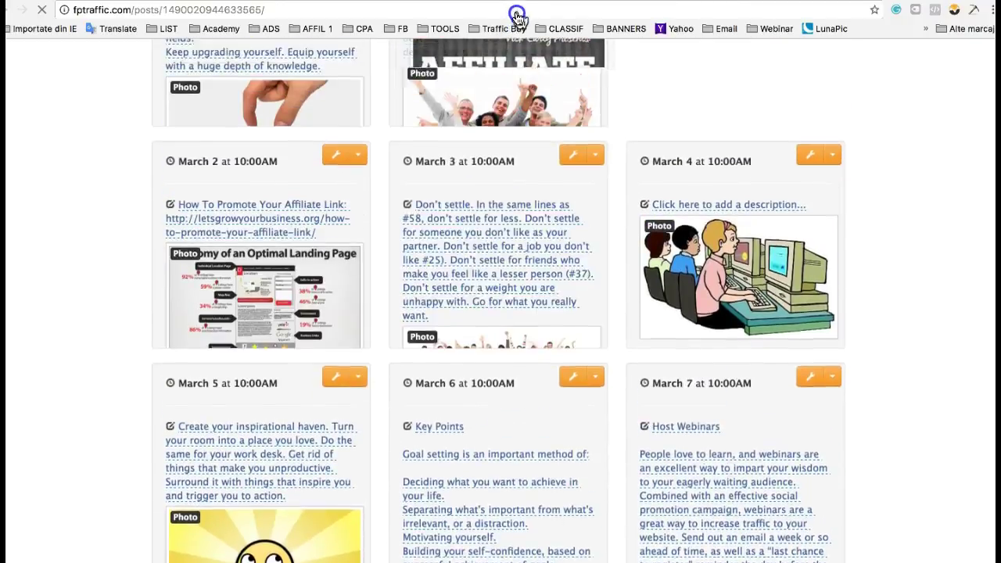
scroll(516, 24, "up", 6)
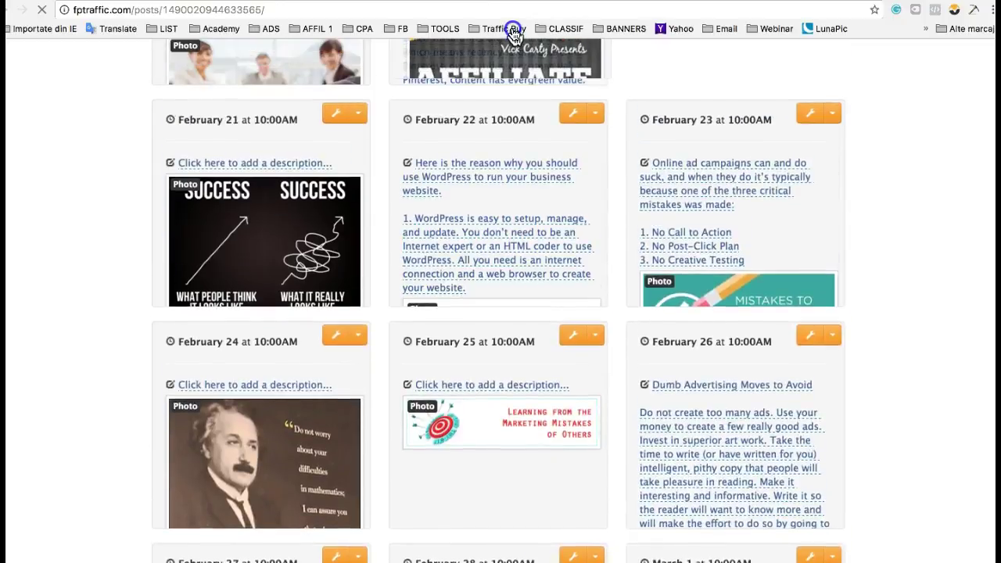
scroll(513, 29, "up", 6)
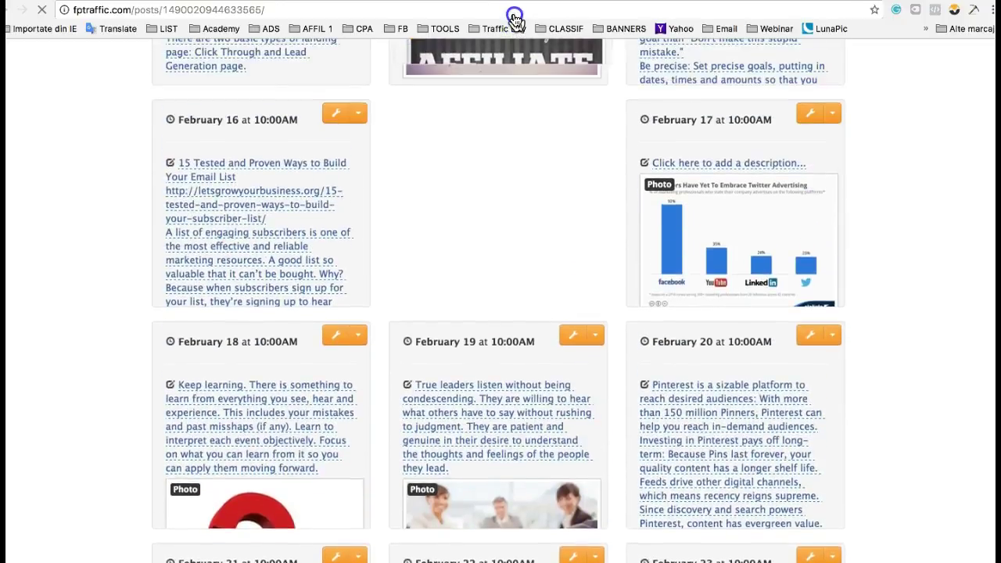
scroll(504, 86, "up", 1)
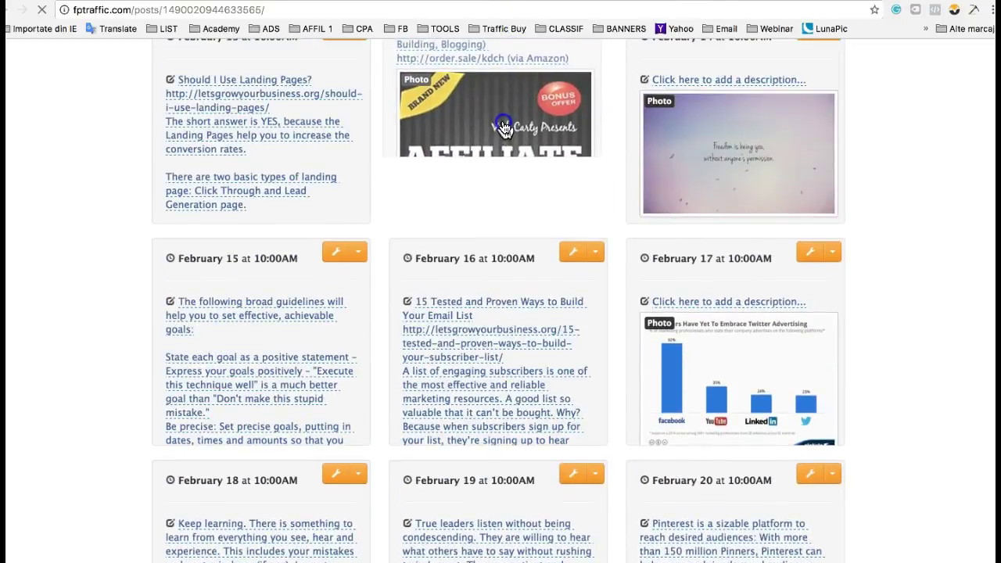
scroll(919, 169, "up", 7)
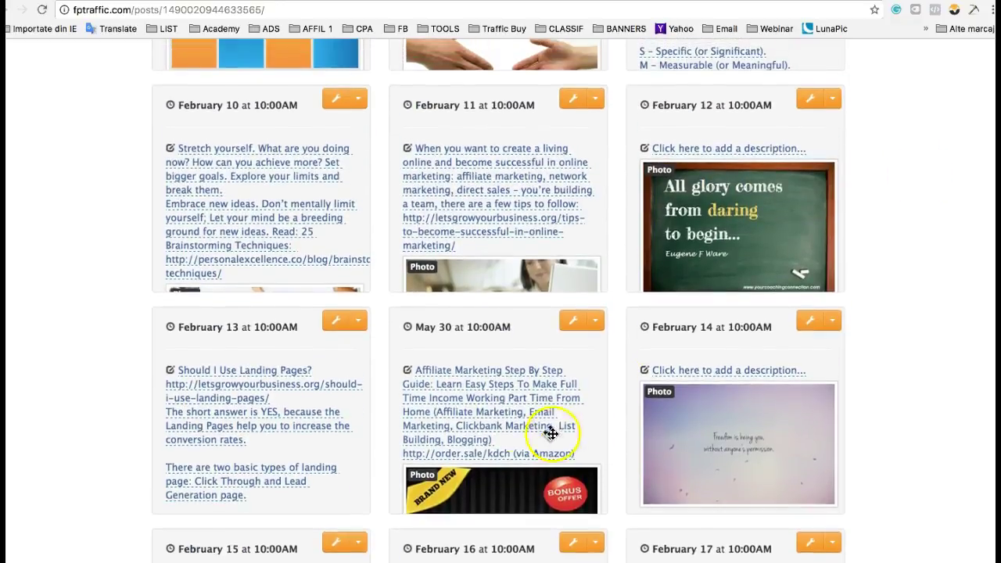
Move the "Affiliate Marketing Step By Step Guide" post further up the queue, to between the January 20 and January 21 posts.
left_click_drag(522, 314, 486, 145)
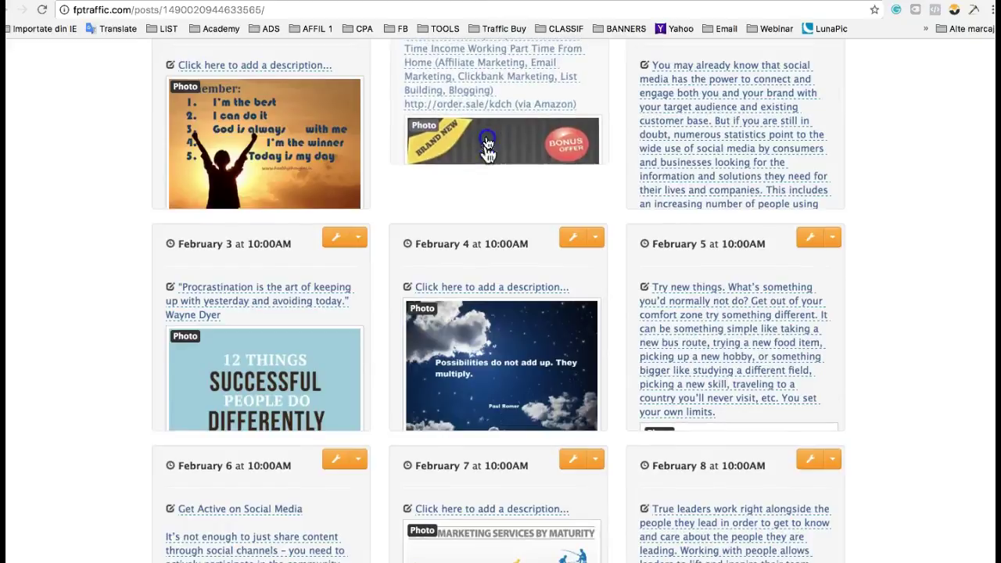
scroll(900, 195, "up", 11)
scroll(903, 195, "down", 3)
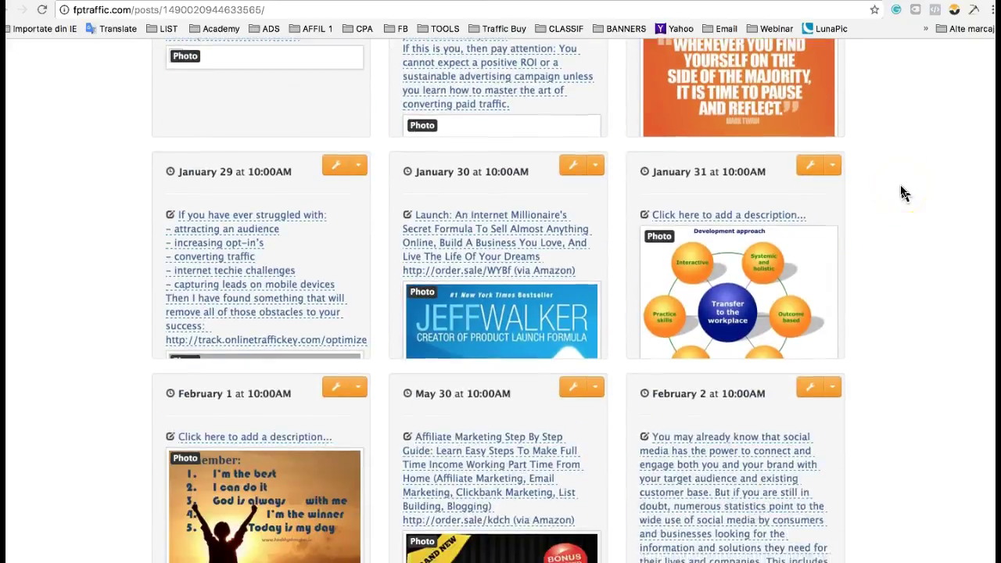
left_click_drag(485, 541, 477, 124)
scroll(833, 185, "up", 9)
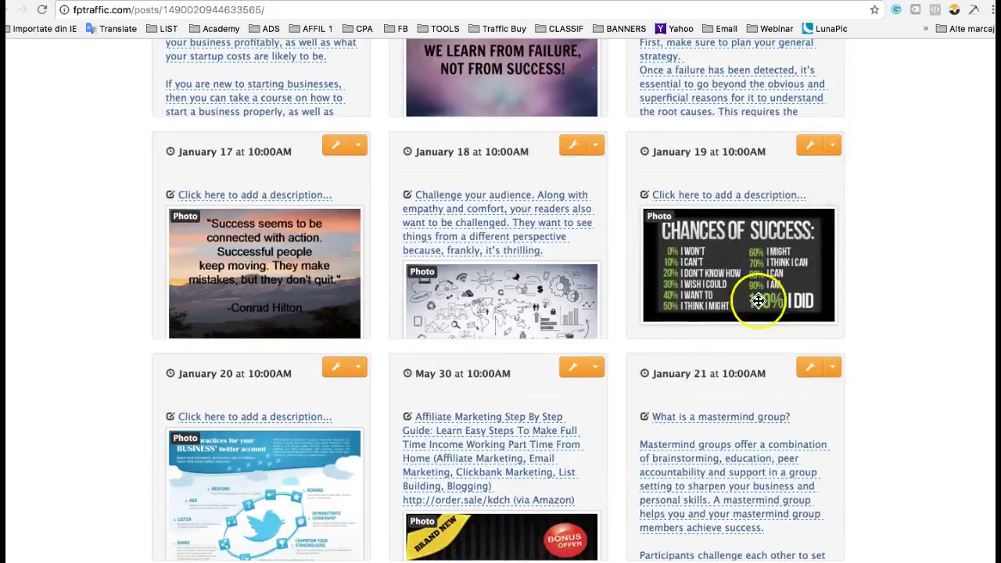
Move the "Affiliate Marketing Step By Step Guide" post up to second place in the queue, directly after tomorrow's post.
left_click_drag(484, 541, 484, 105)
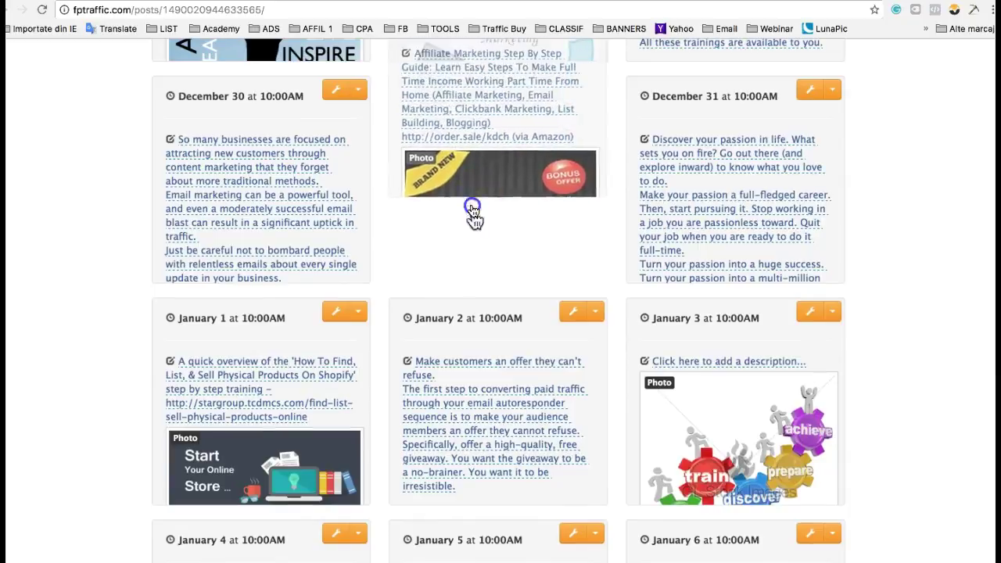
left_click_drag(475, 247, 477, 247)
scroll(882, 241, "up", 4)
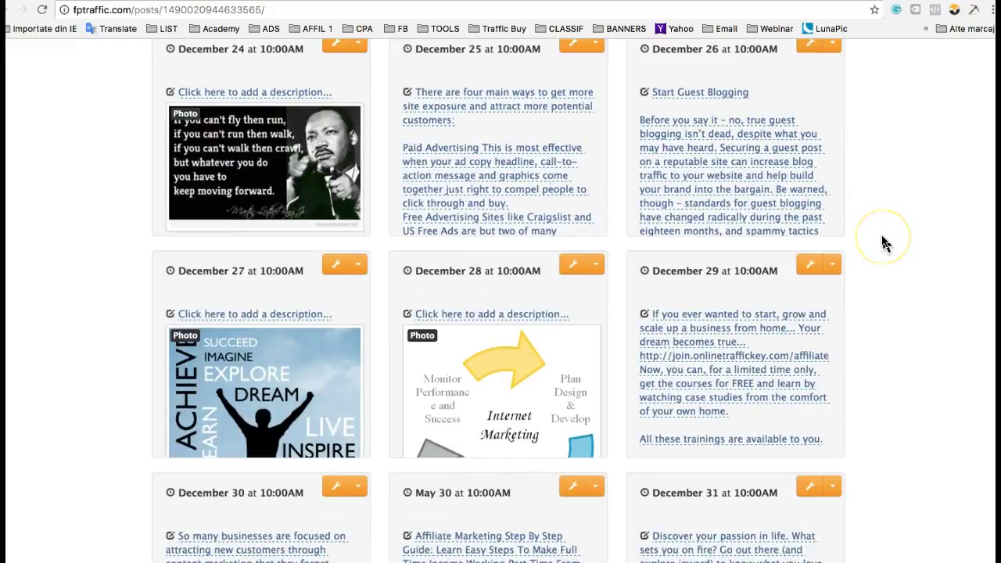
scroll(883, 243, "down", 2)
scroll(814, 102, "up", 4)
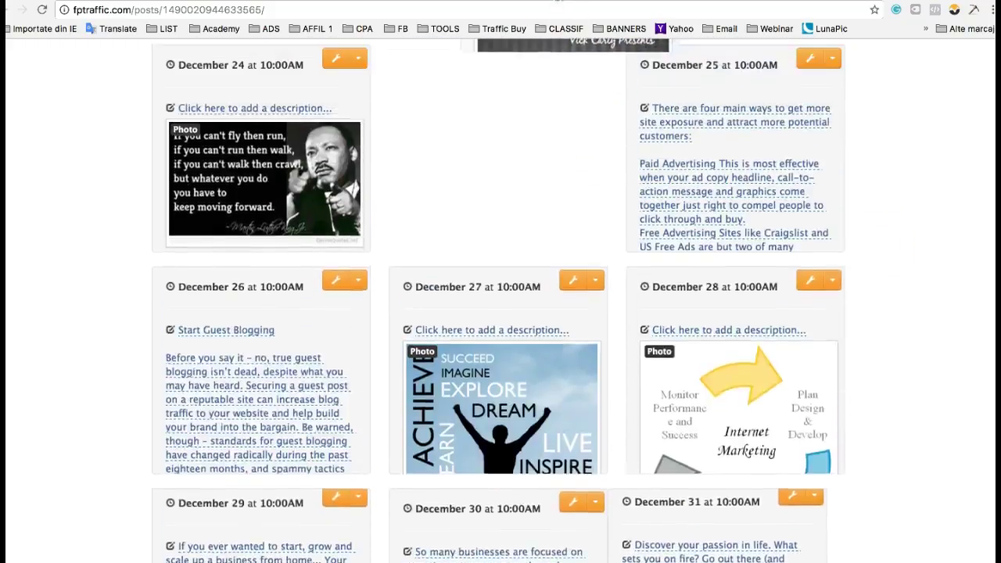
scroll(814, 102, "up", 6)
left_click_drag(478, 11, 479, 302)
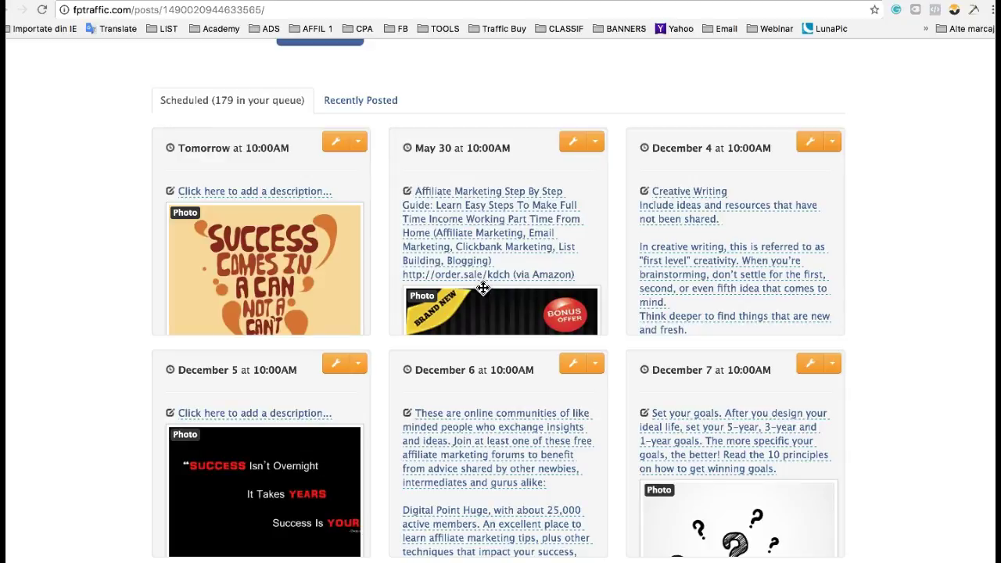
Reload the scheduled posts and check the date of the moved book post and the posts around it.
scroll(482, 287, "up", 1)
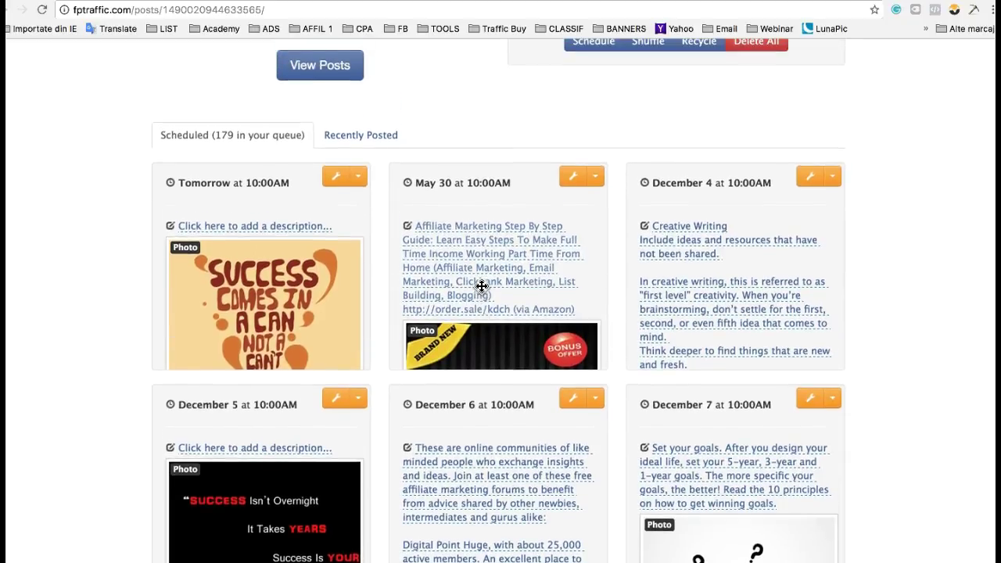
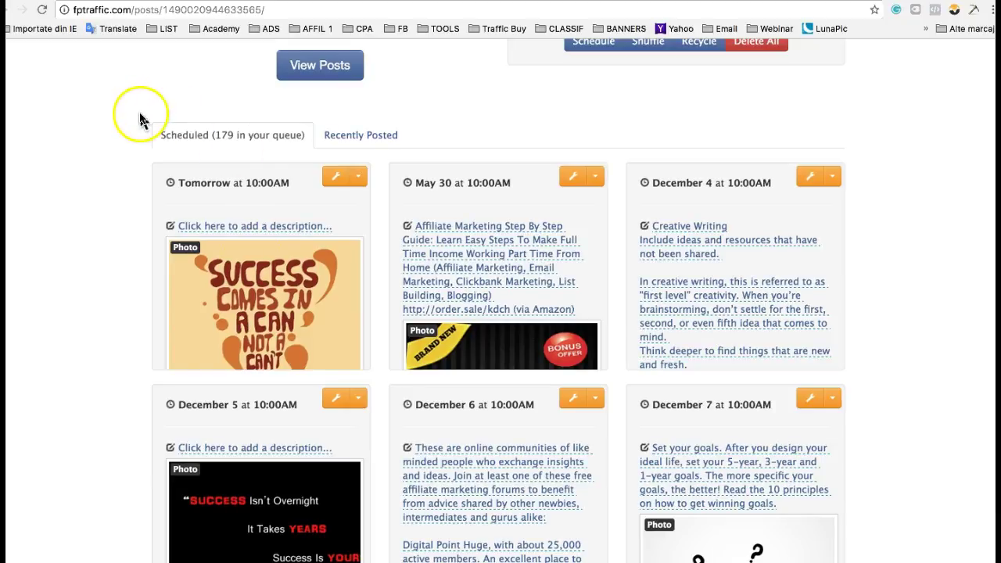
left_click(39, 11)
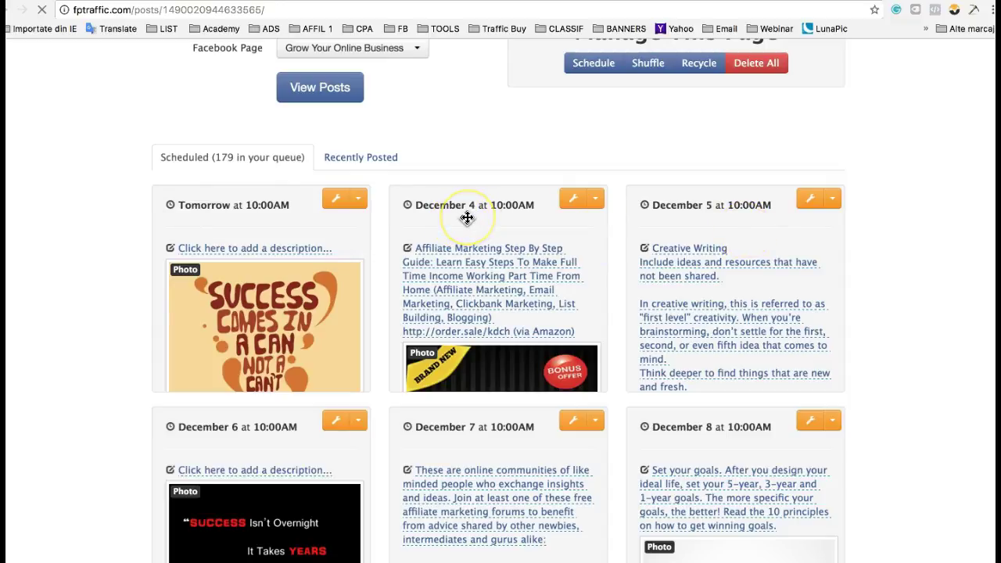
scroll(467, 218, "down", 2)
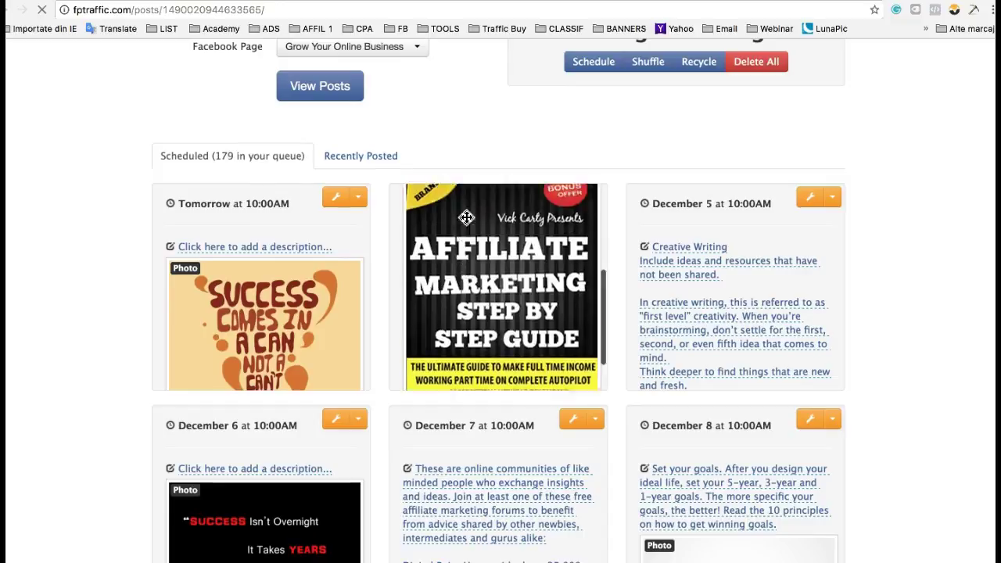
scroll(468, 218, "up", 5)
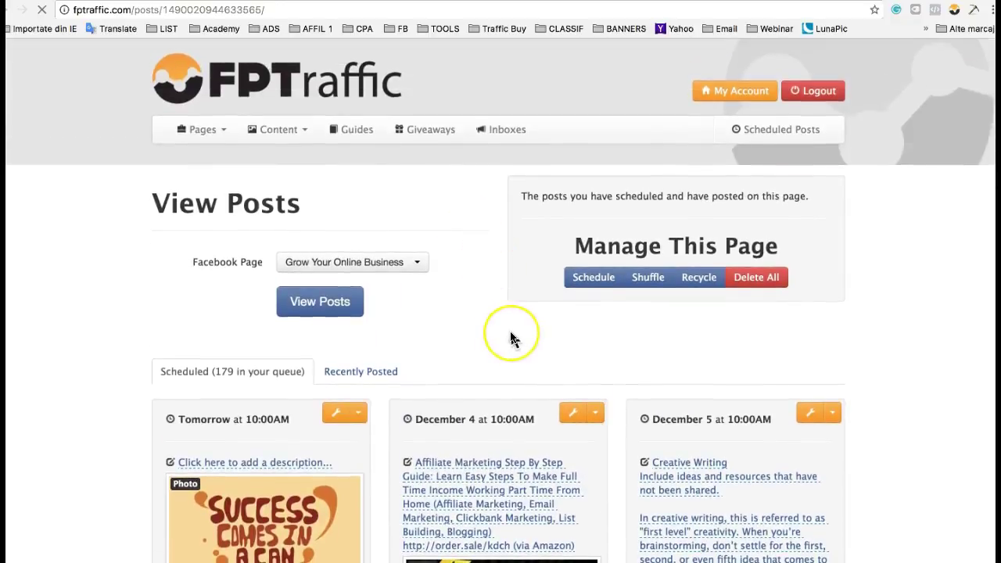
scroll(510, 338, "down", 1)
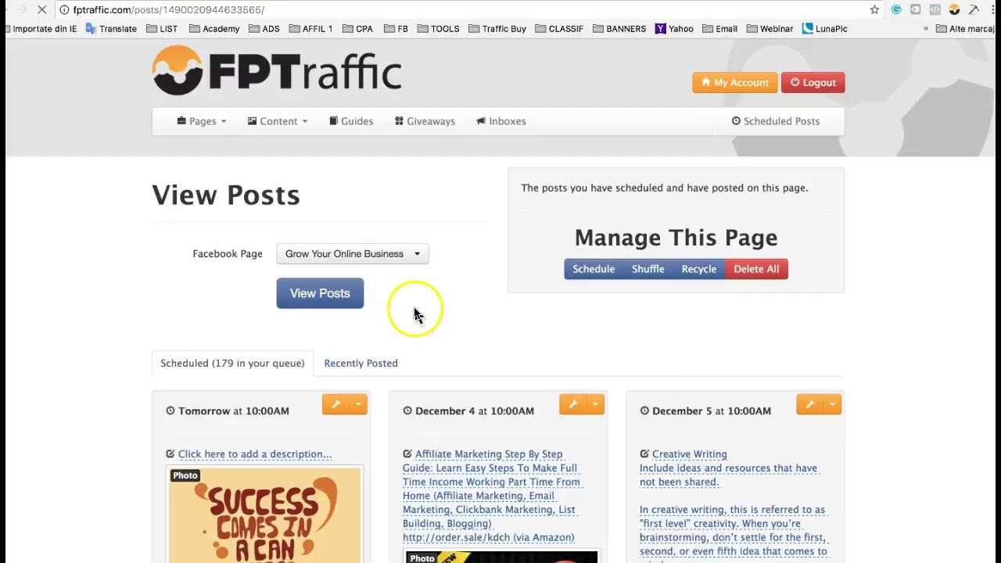
scroll(415, 313, "up", 1)
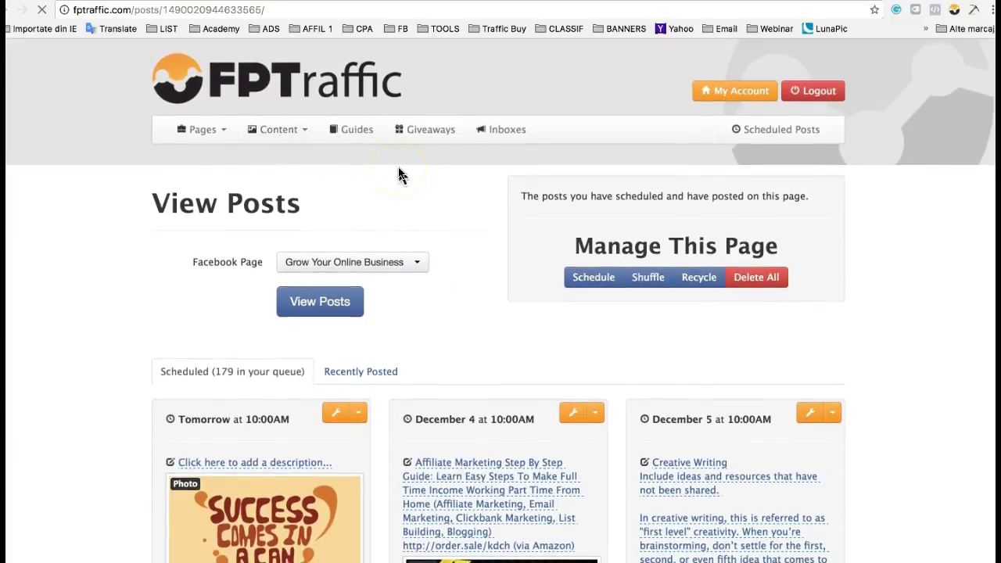
Return to the Facebook pages overview and review the figures and options of the three managed pages.
left_click(450, 202)
left_click(207, 130)
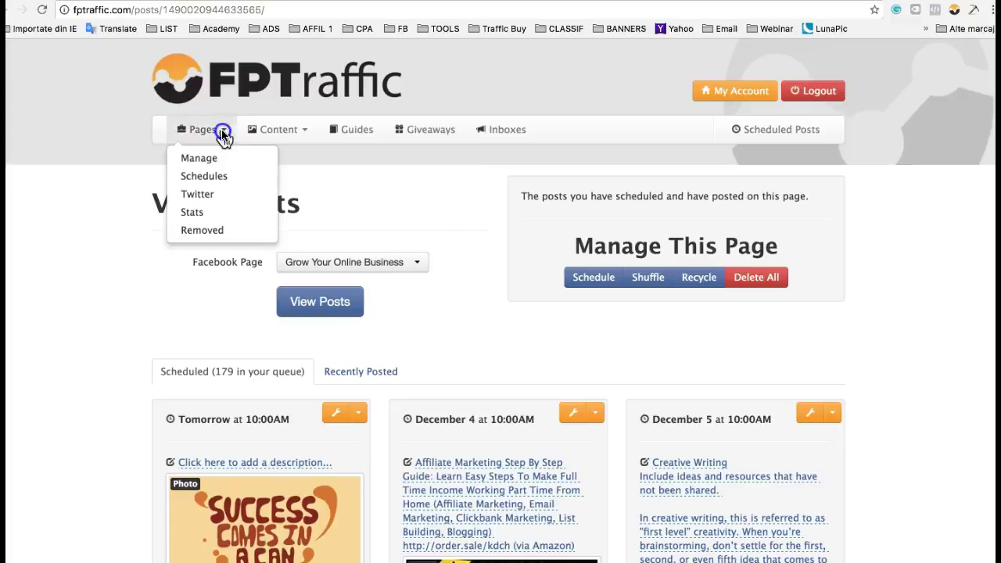
left_click(202, 159)
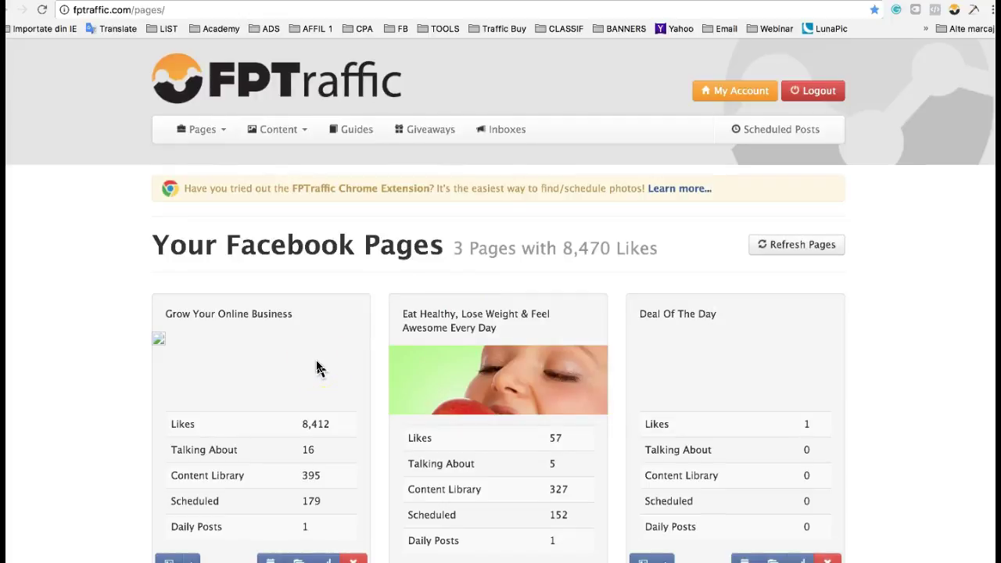
scroll(317, 368, "down", 3)
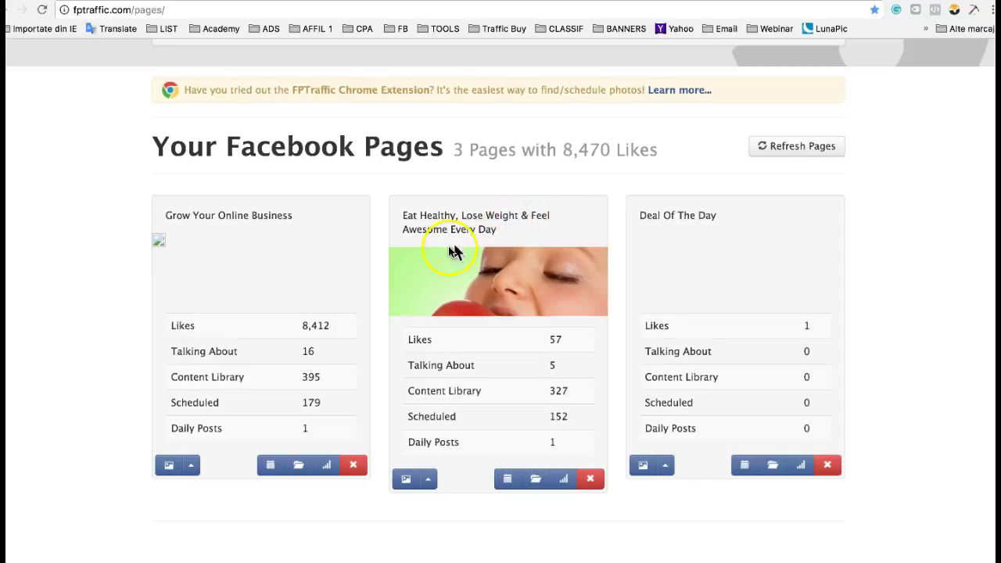
scroll(448, 252, "up", 2)
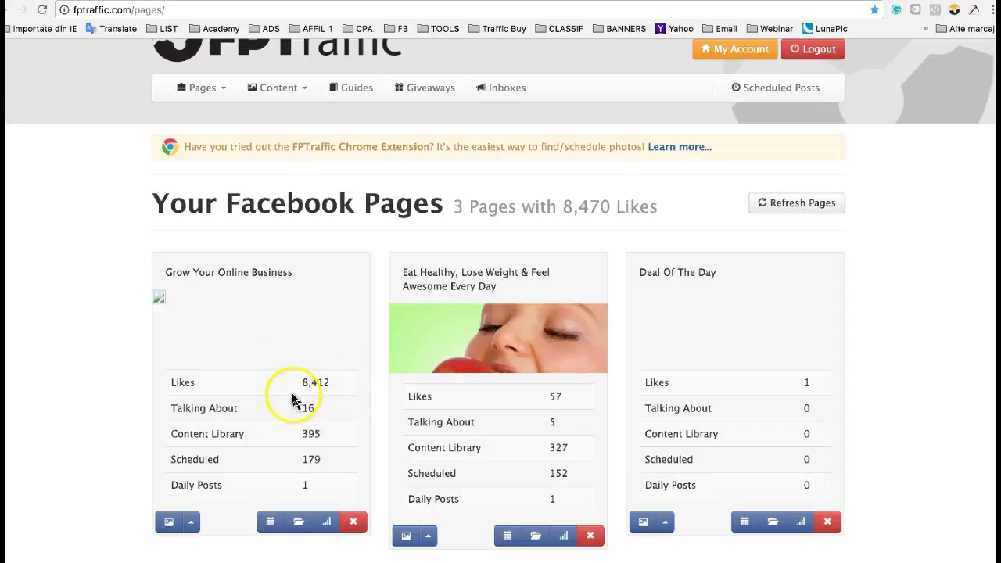
scroll(292, 400, "up", 1)
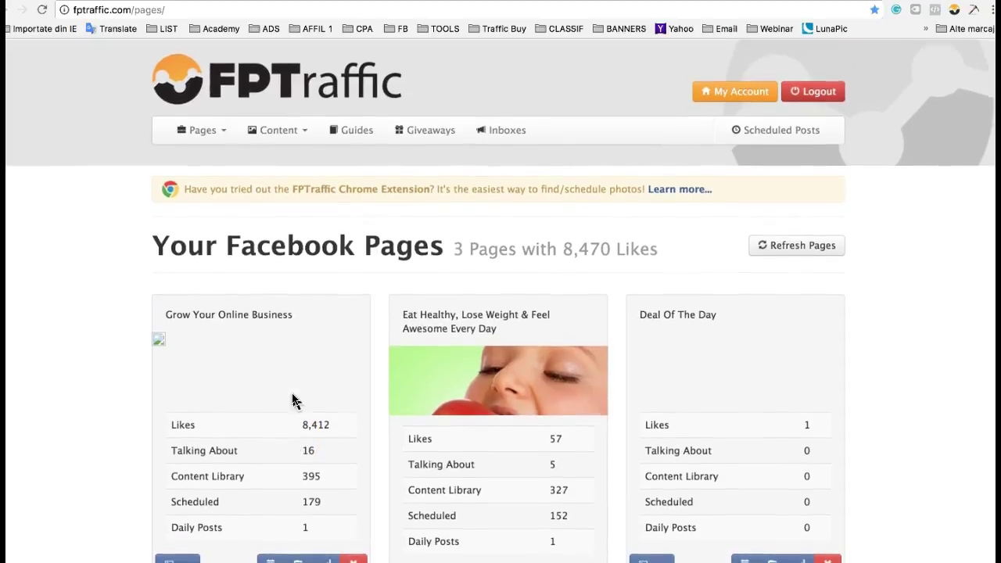
scroll(293, 399, "down", 2)
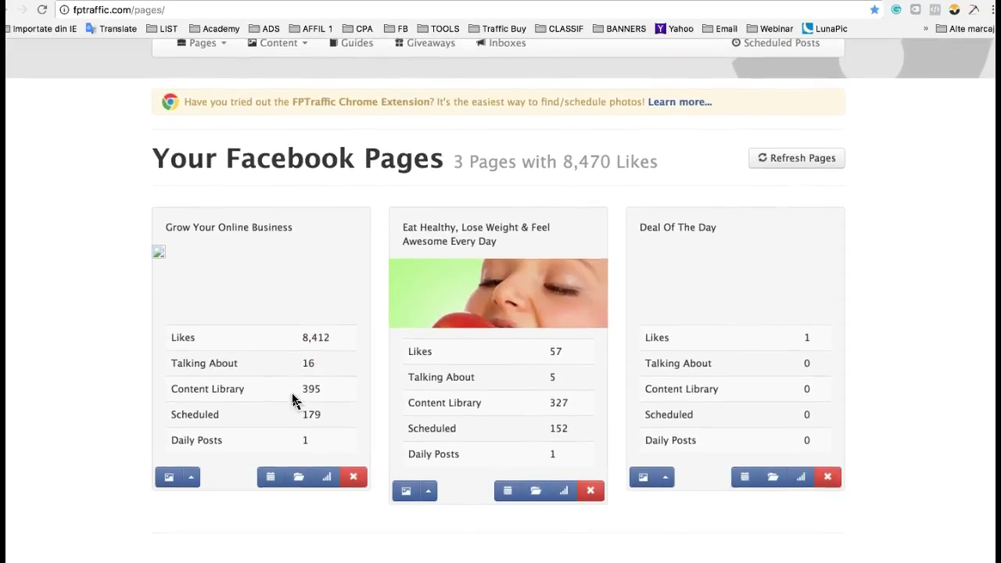
scroll(278, 509, "up", 1)
left_click(271, 528)
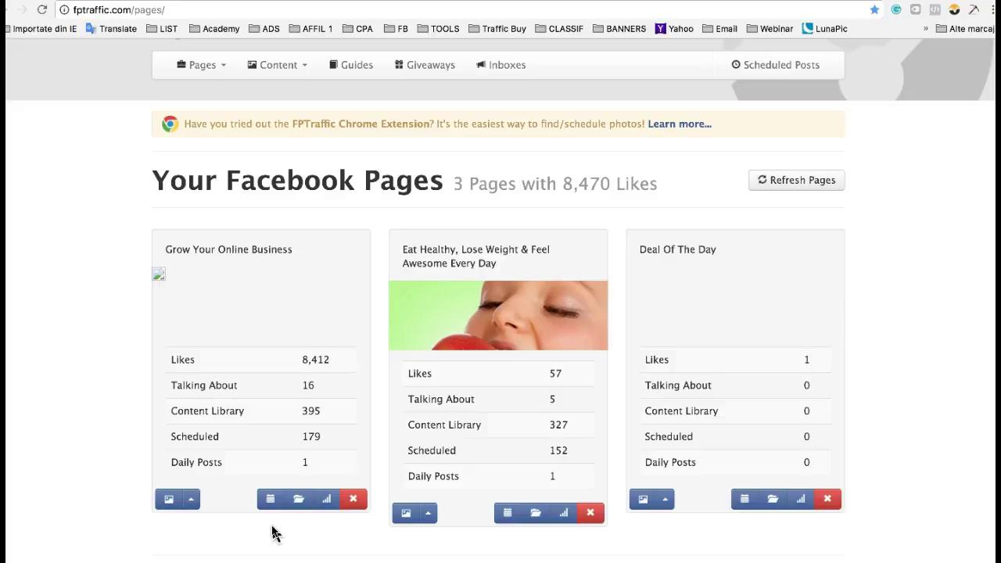
left_click(284, 532)
left_click(125, 172)
left_click(113, 331)
left_click(182, 341)
left_click(325, 354)
left_click(349, 375)
left_click(348, 354)
left_click(341, 360)
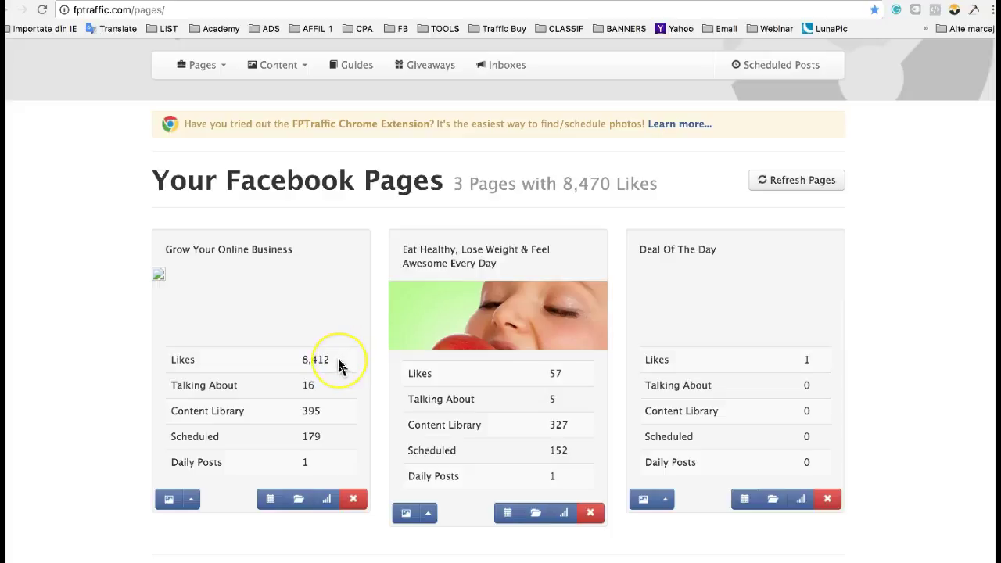